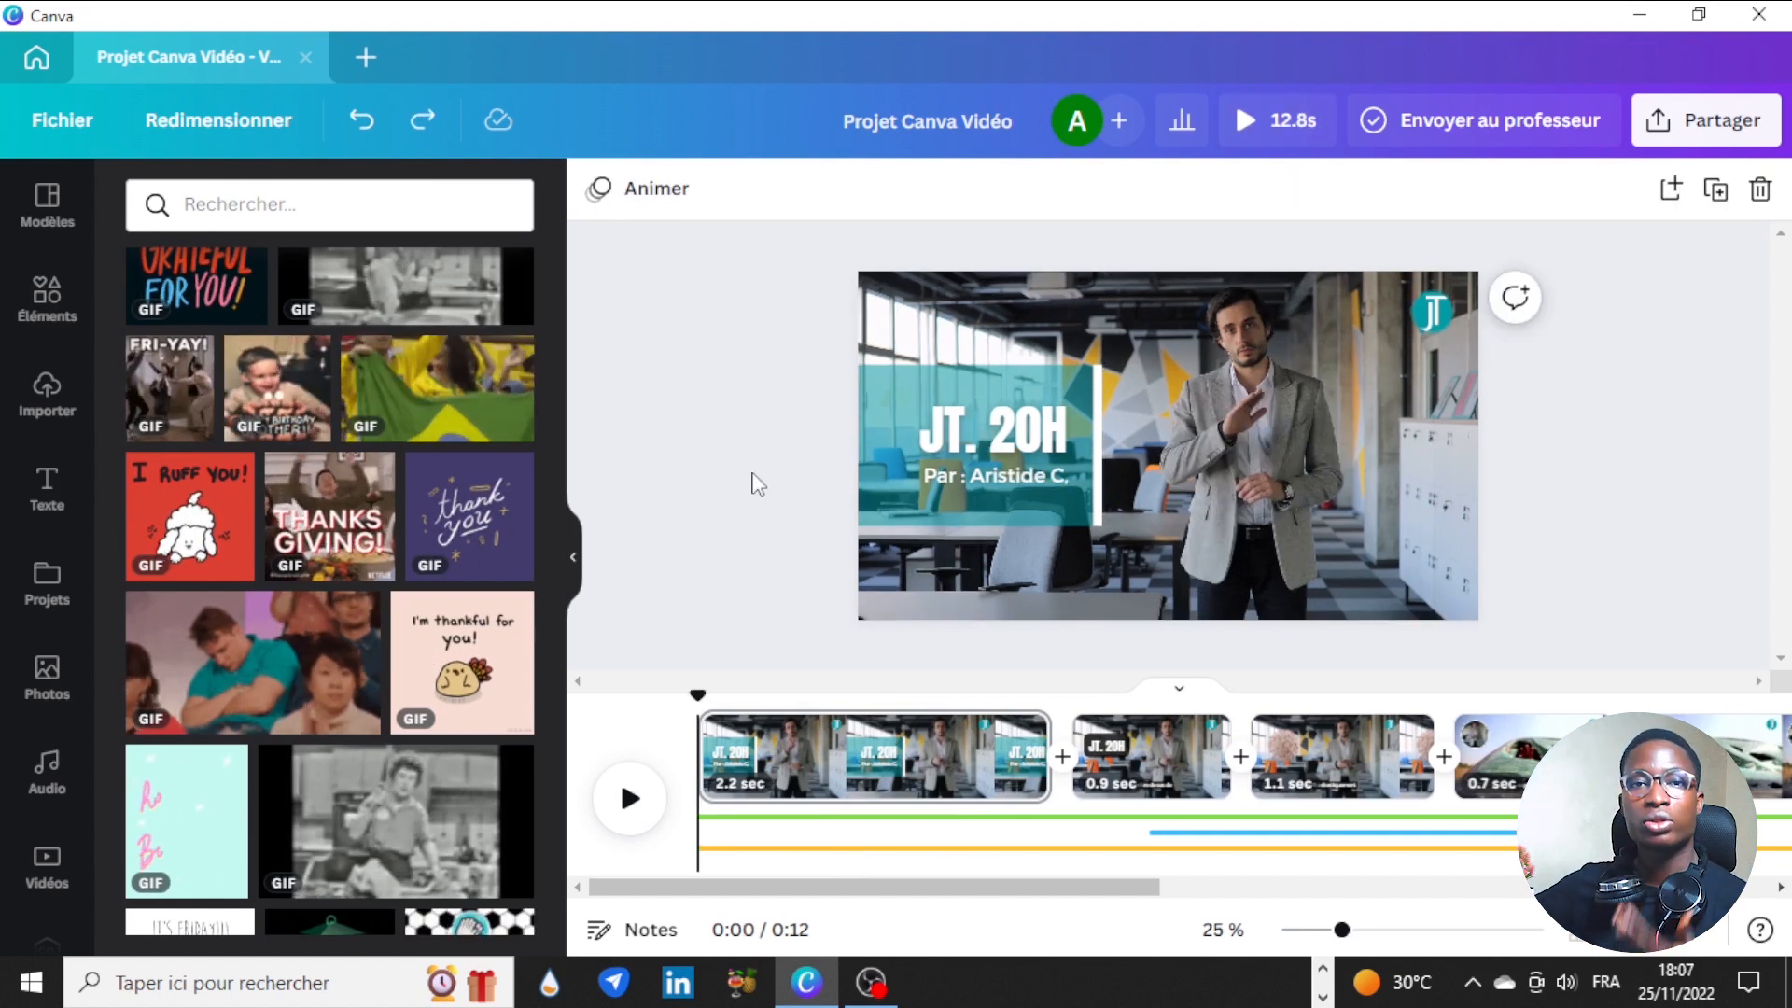
Step: Delete the existing "JT. 20H" title block, including its banner, line and both texts, from the first scene
left_click_drag(743, 382, 1163, 574)
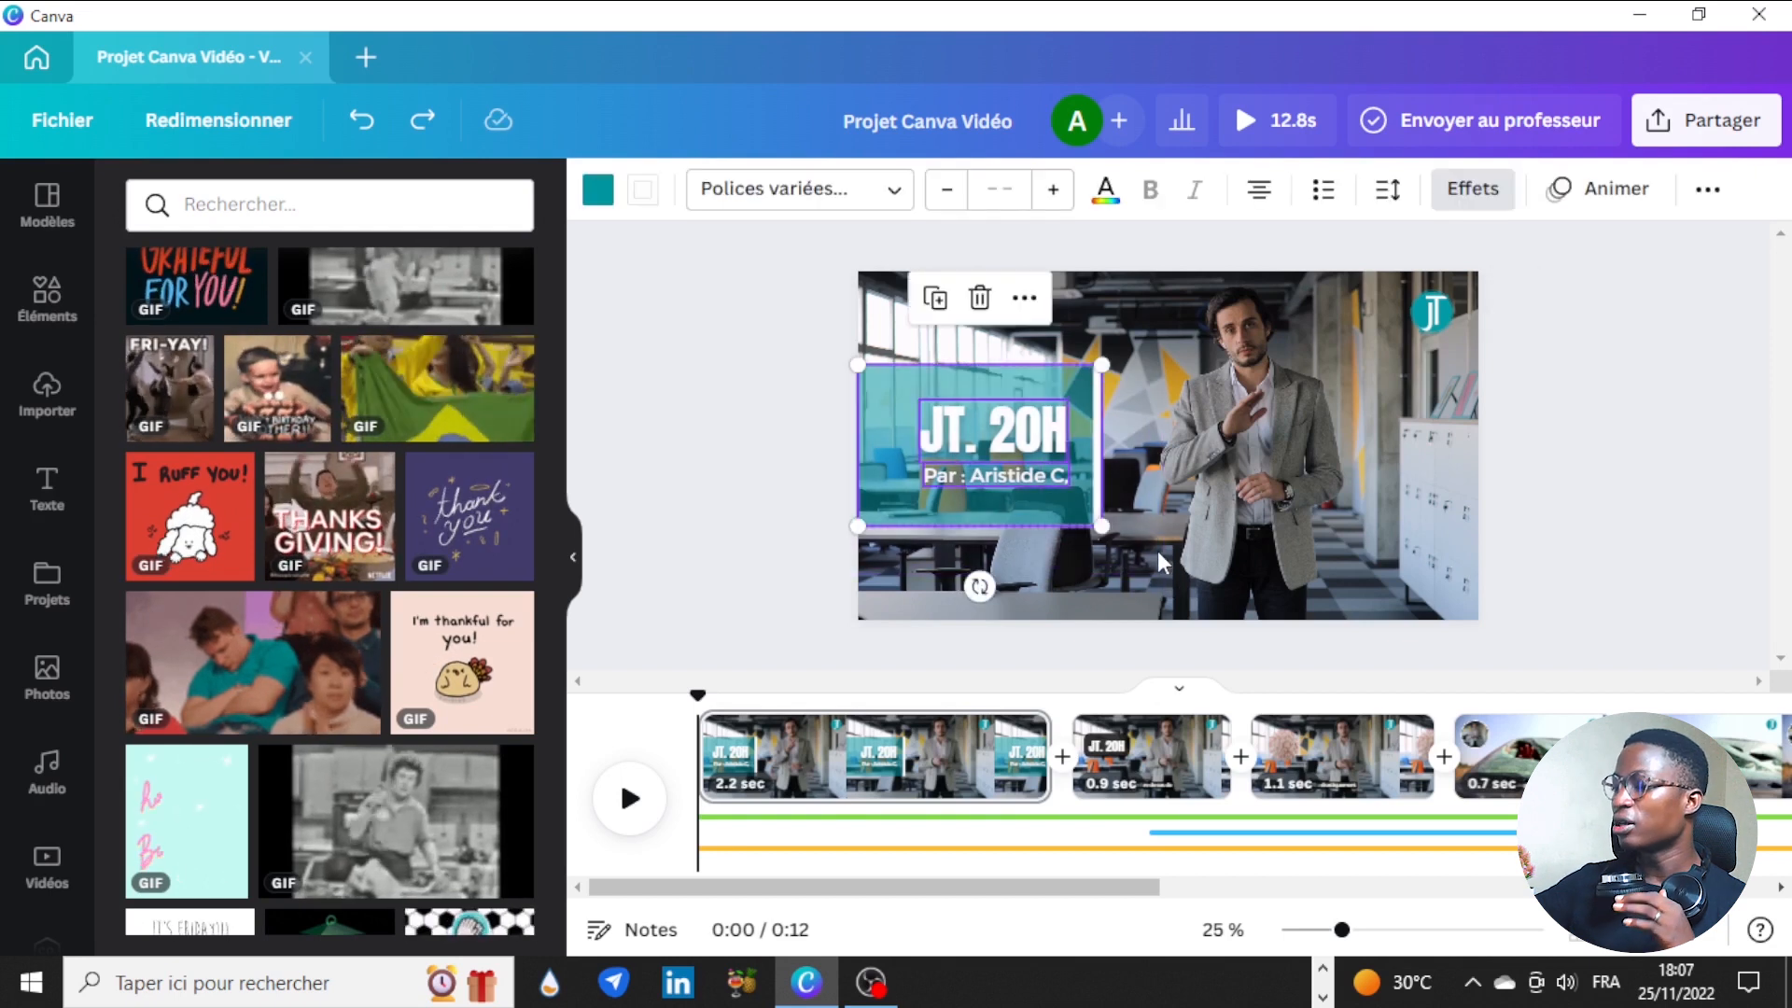
key("Delete")
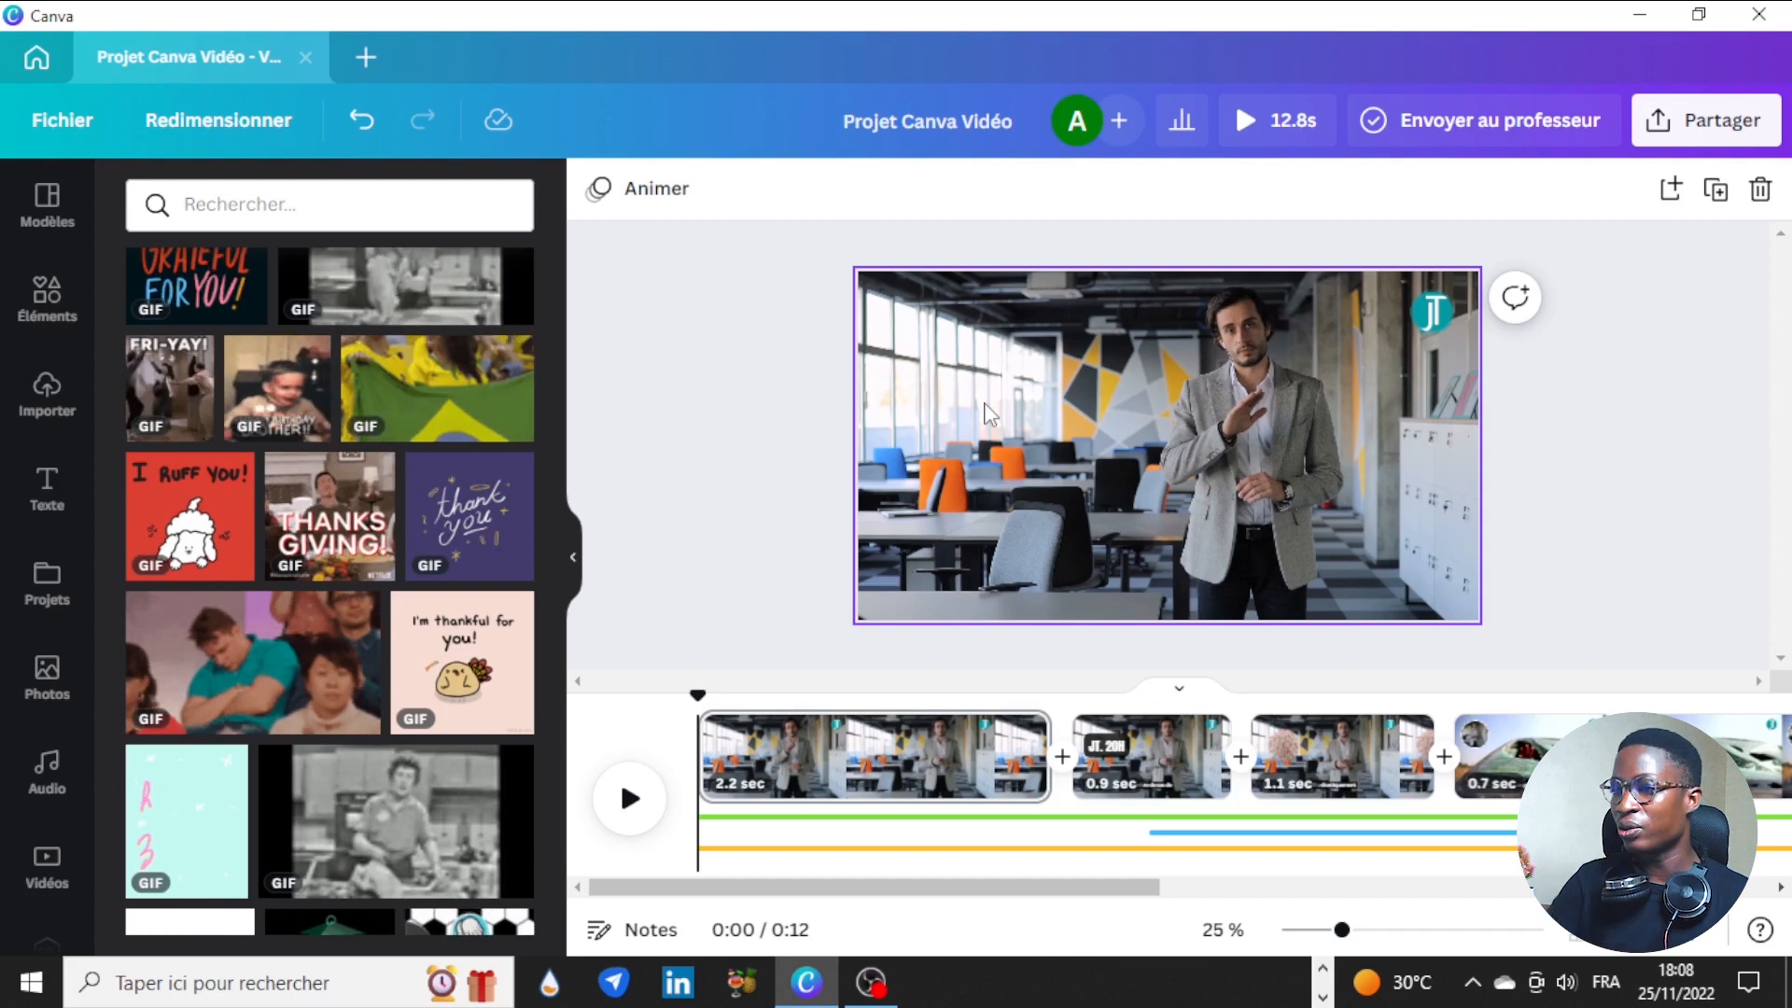
Step: Add a square shape against the video frame's left edge, colour it teal and widen it into a horizontal banner
left_click(9, 280)
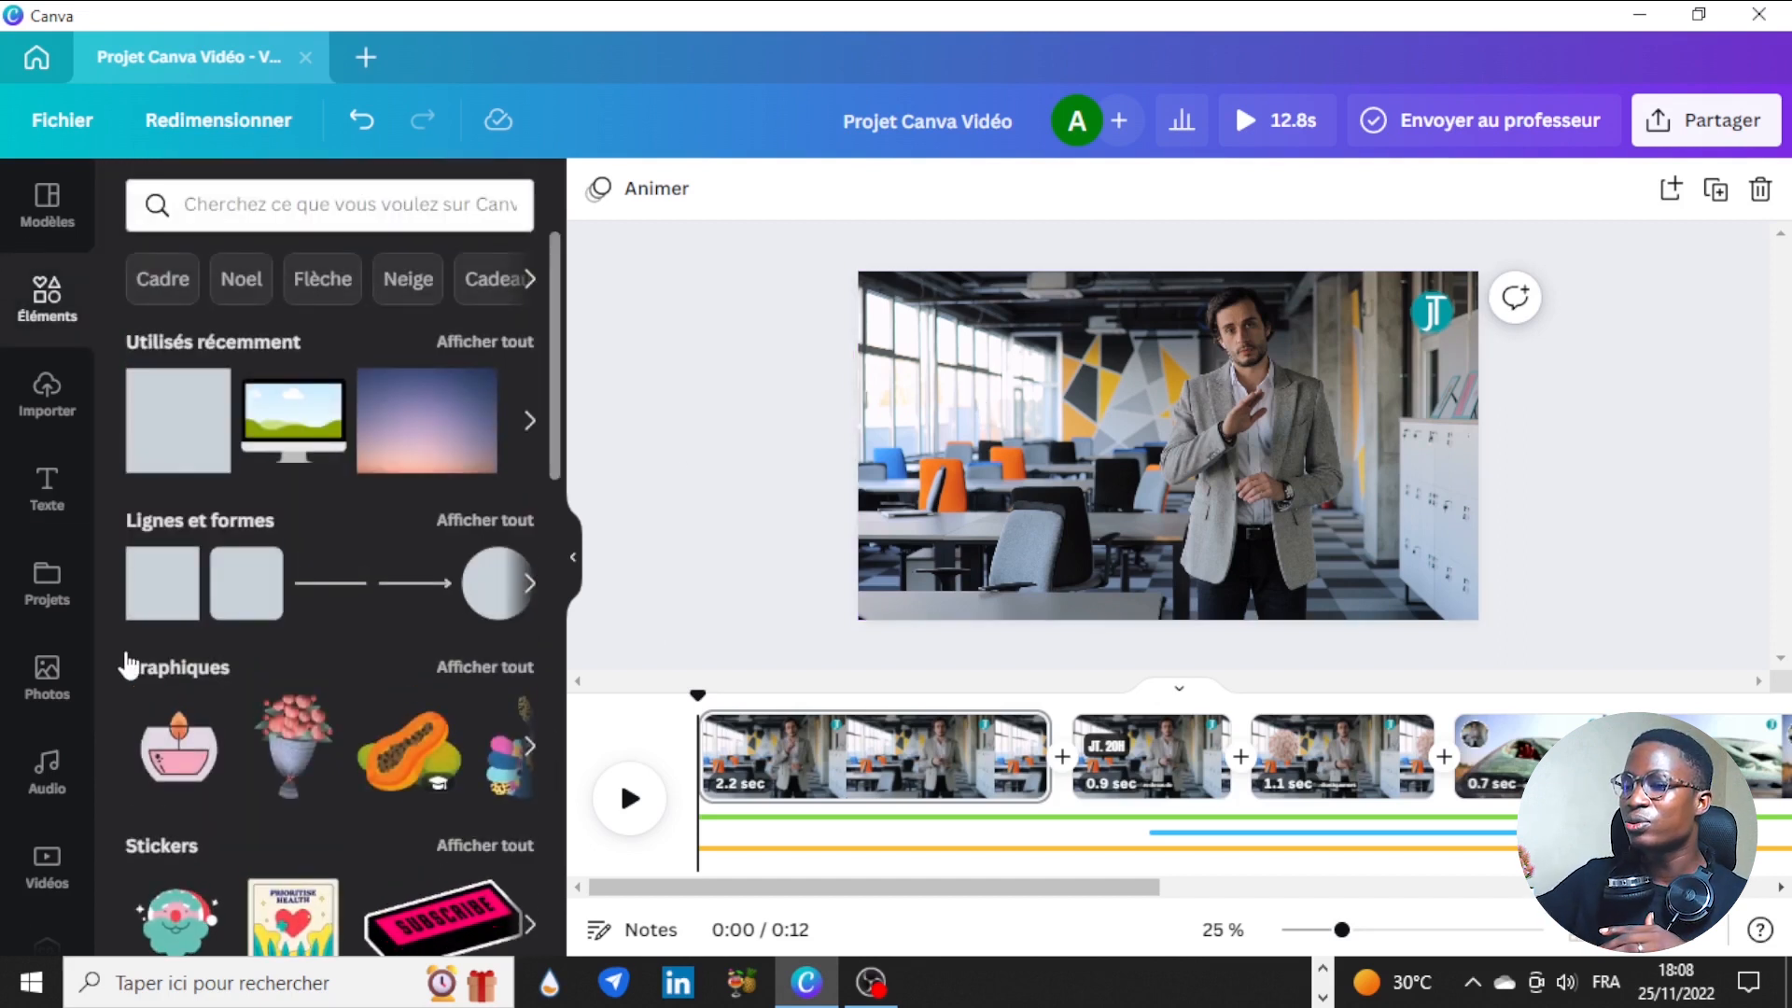
left_click(151, 603)
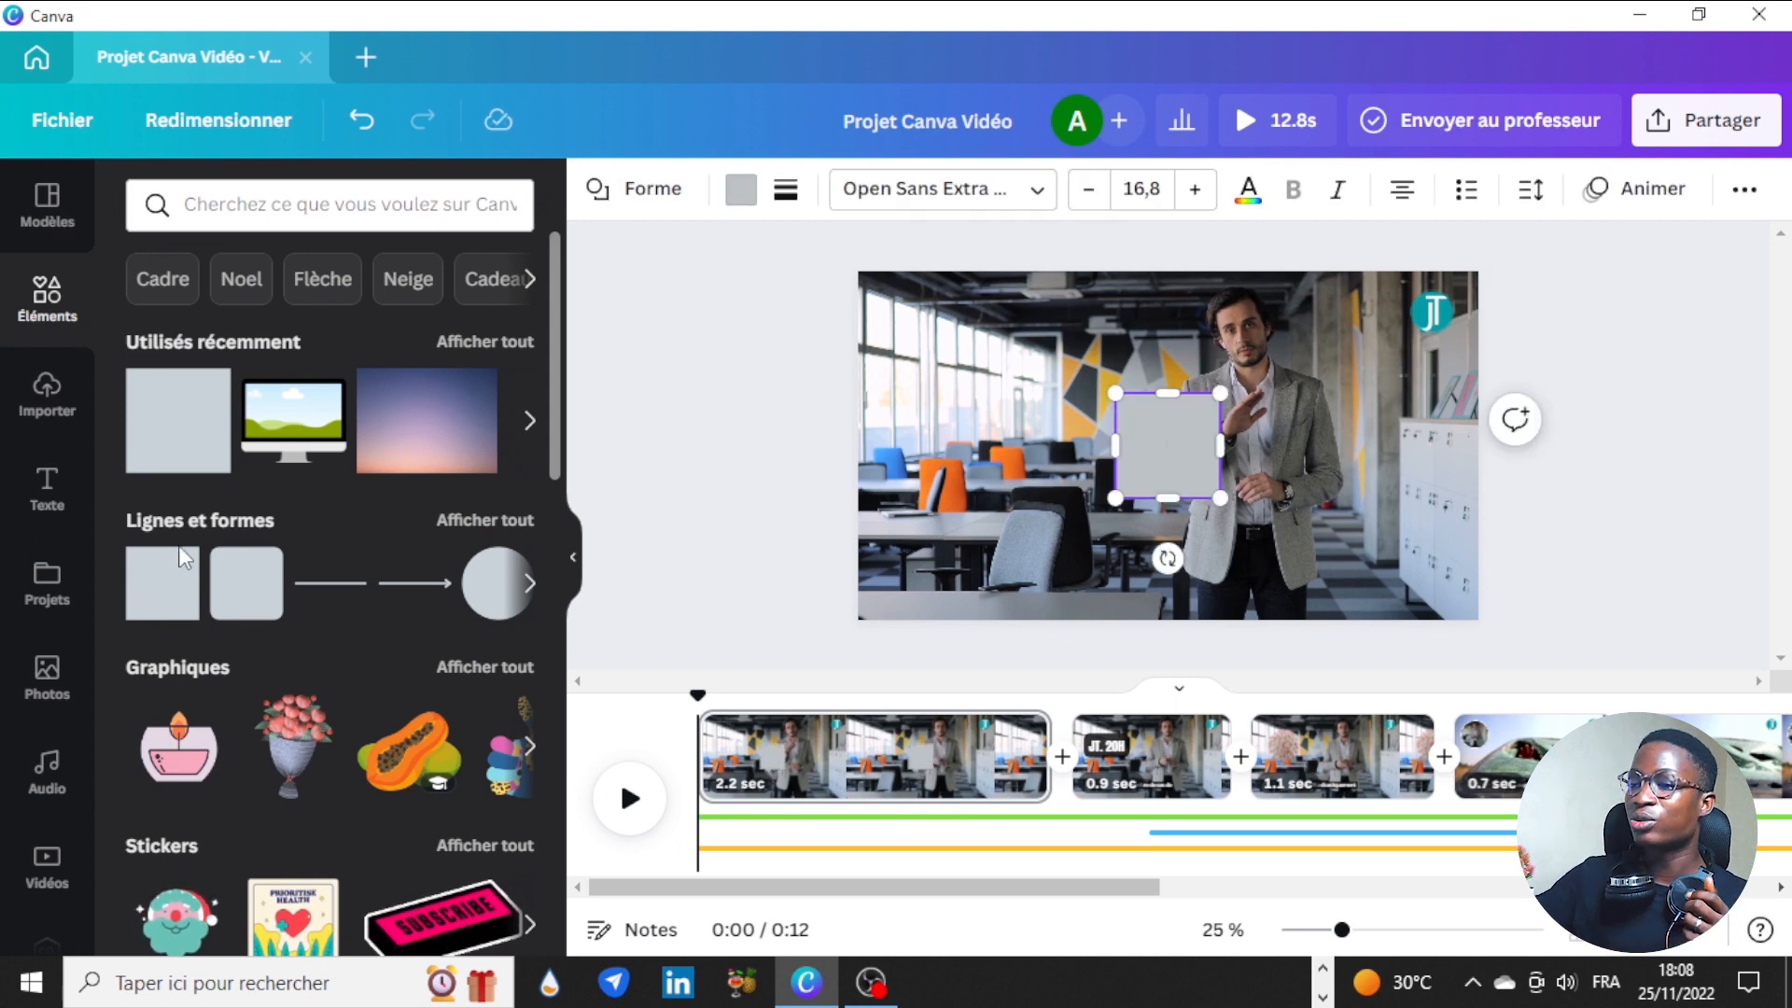
left_click_drag(1165, 446, 907, 457)
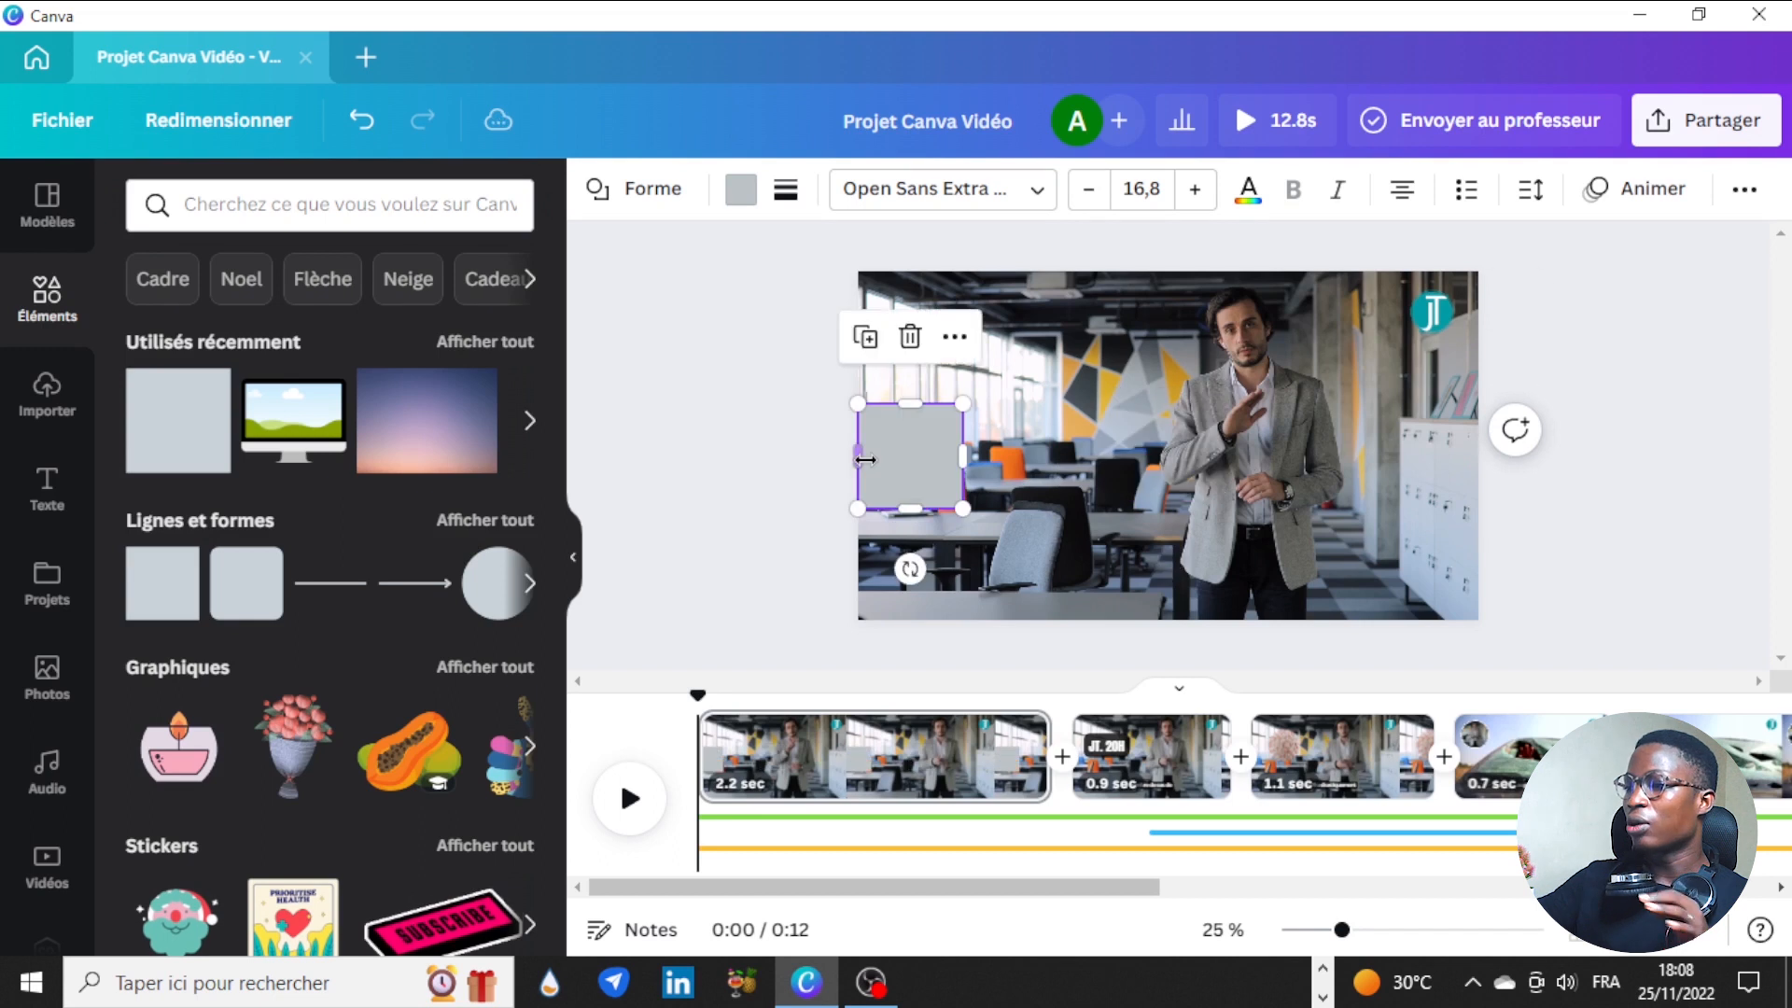
left_click(737, 194)
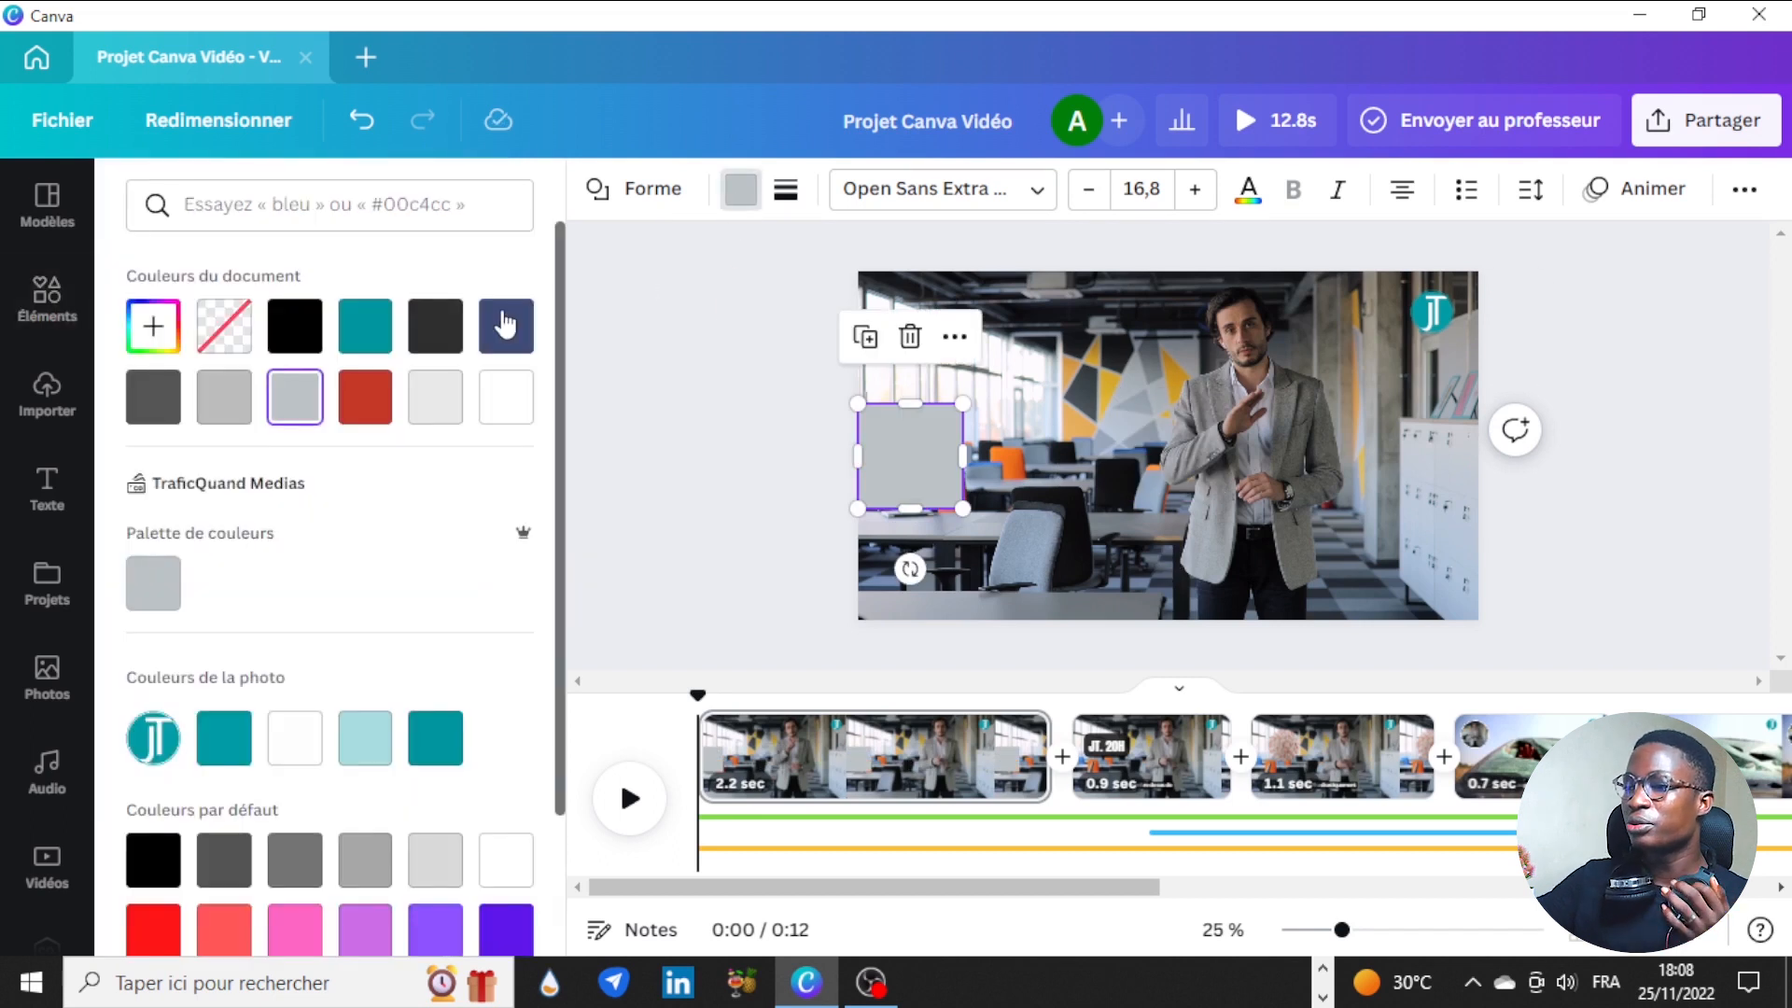
left_click(385, 334)
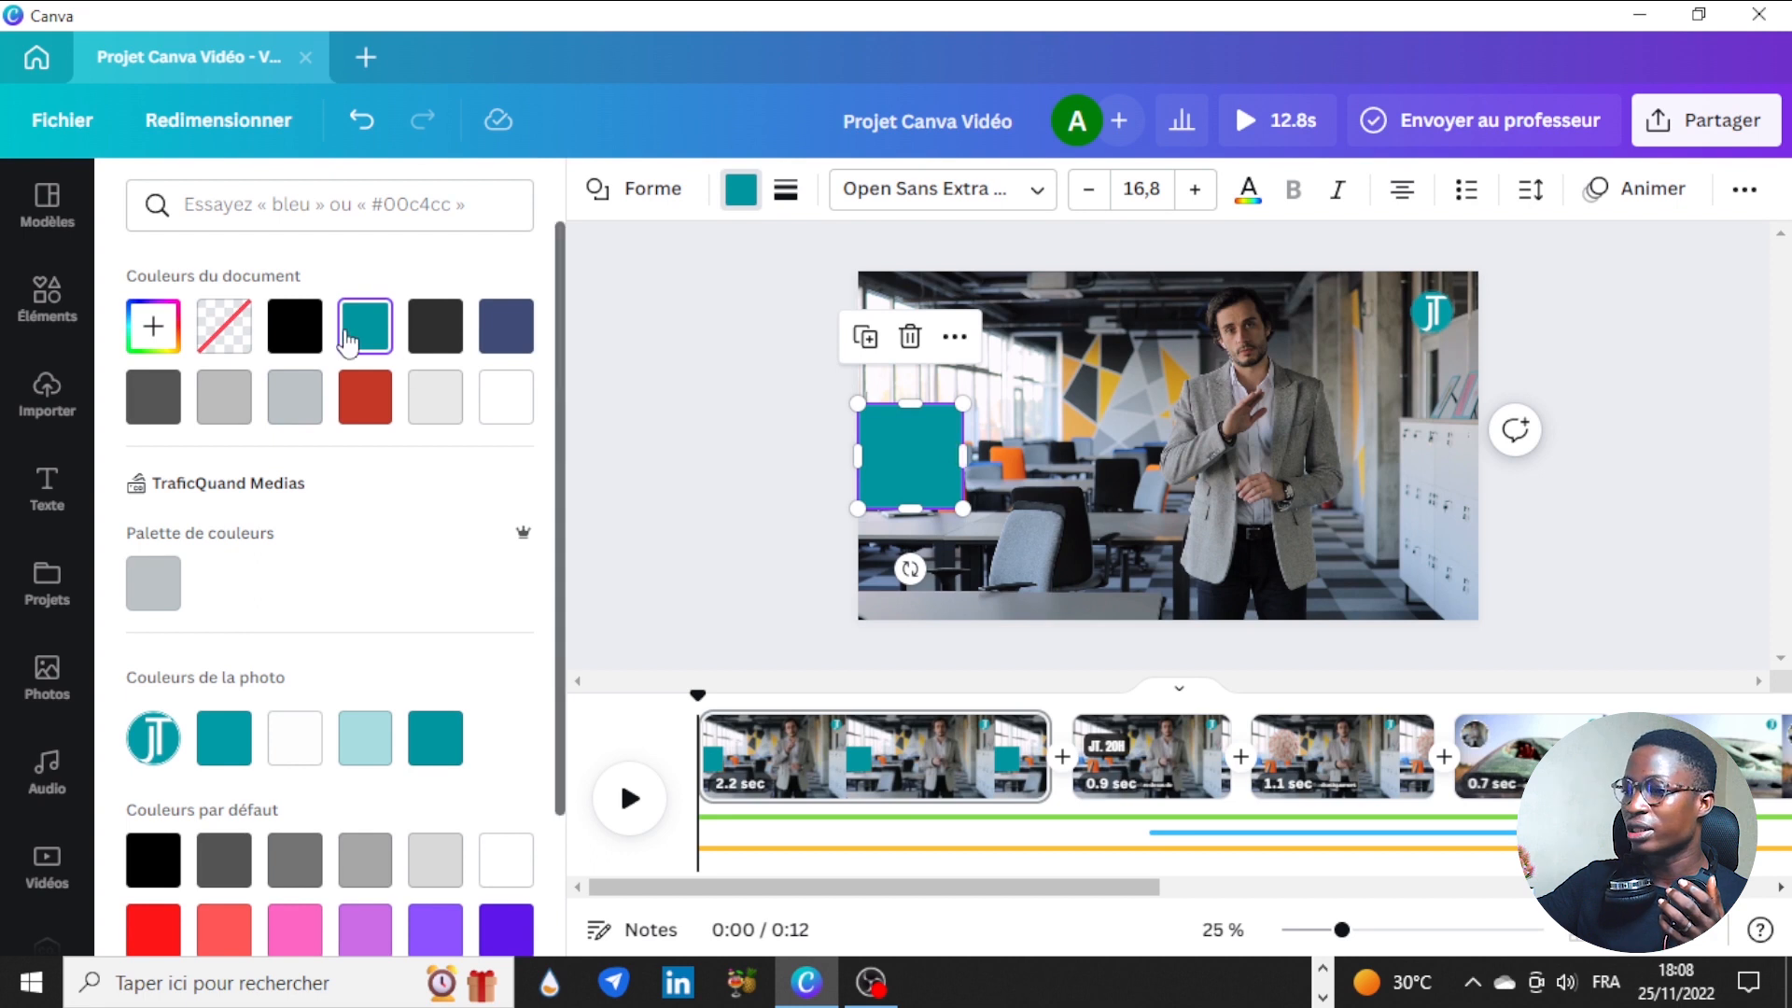
left_click_drag(958, 451, 1034, 459)
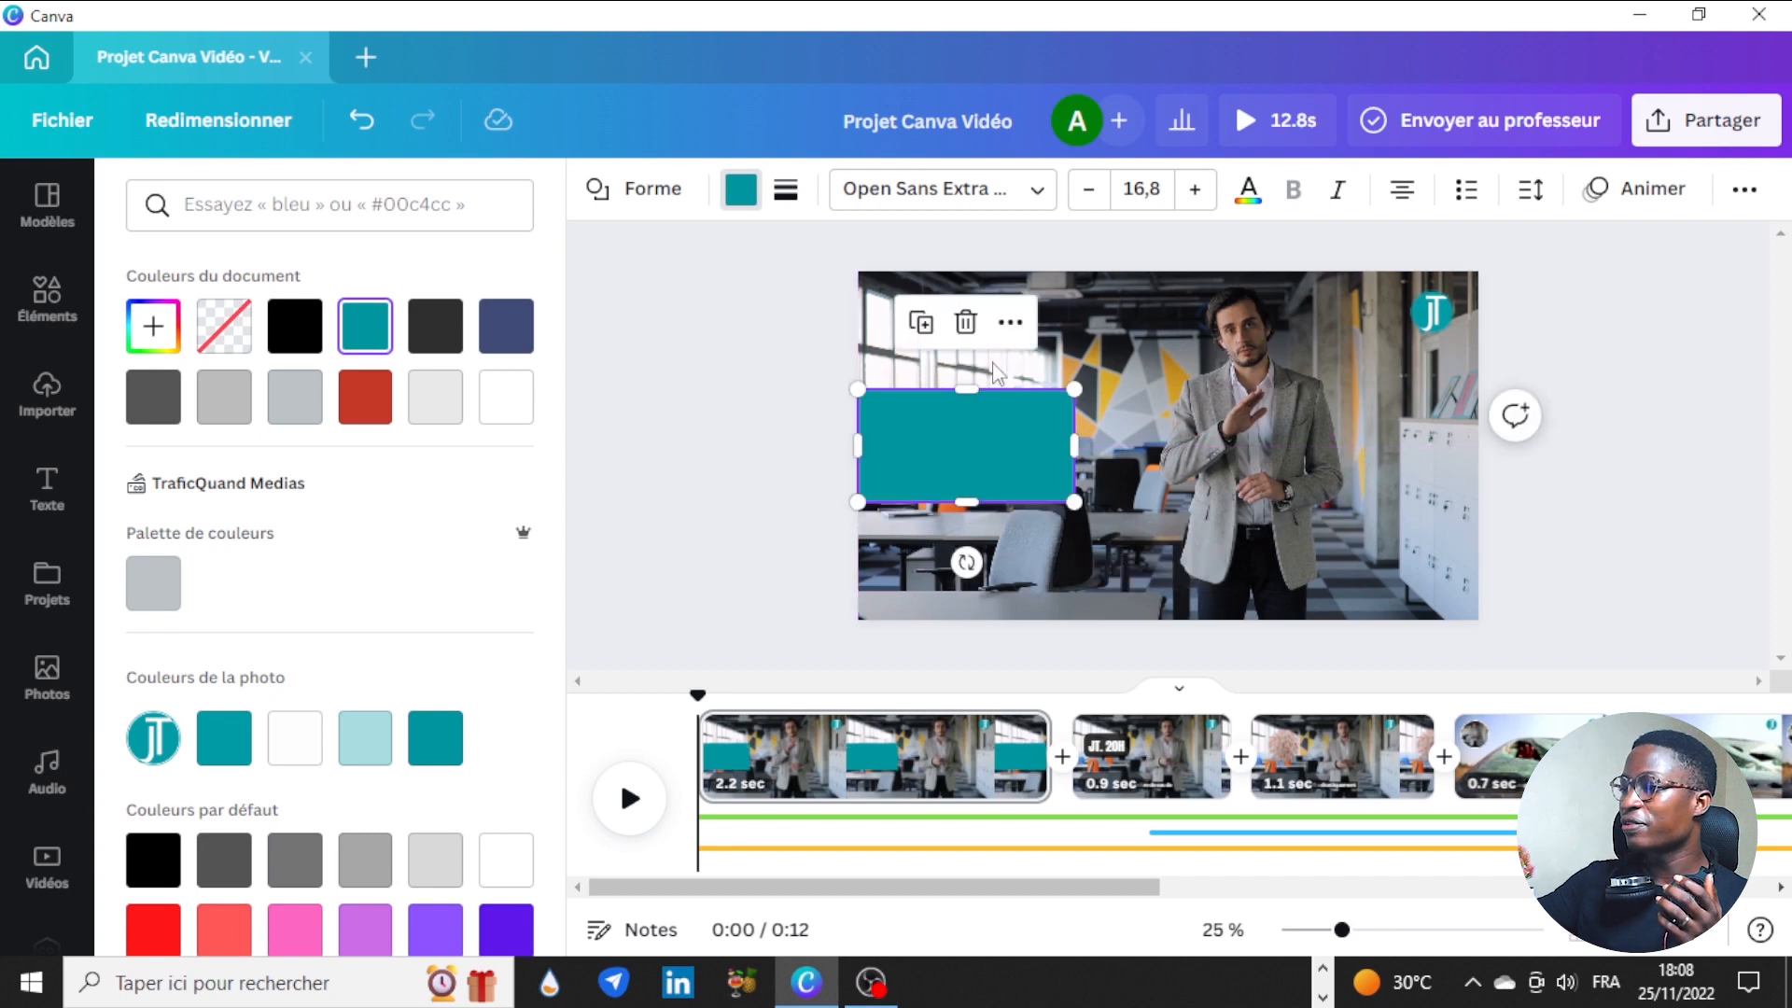
Step: Make the teal banner semi-transparent so the video shows through it
left_click(1742, 190)
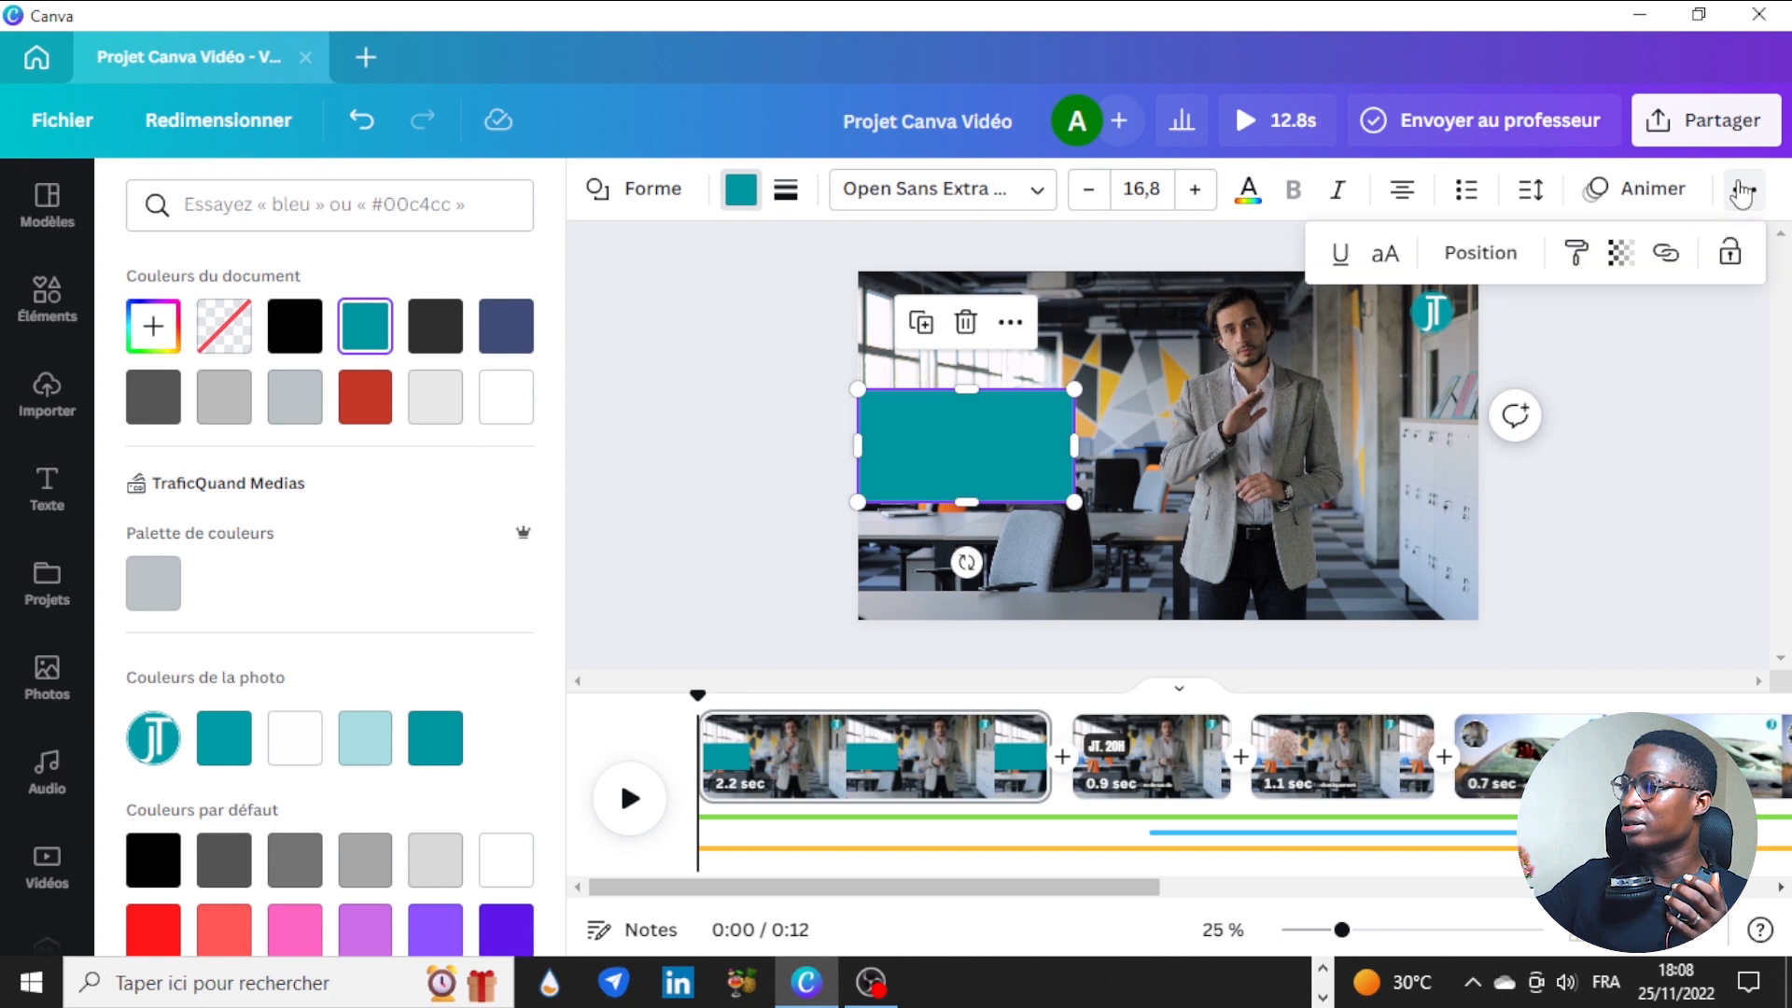
left_click(1605, 264)
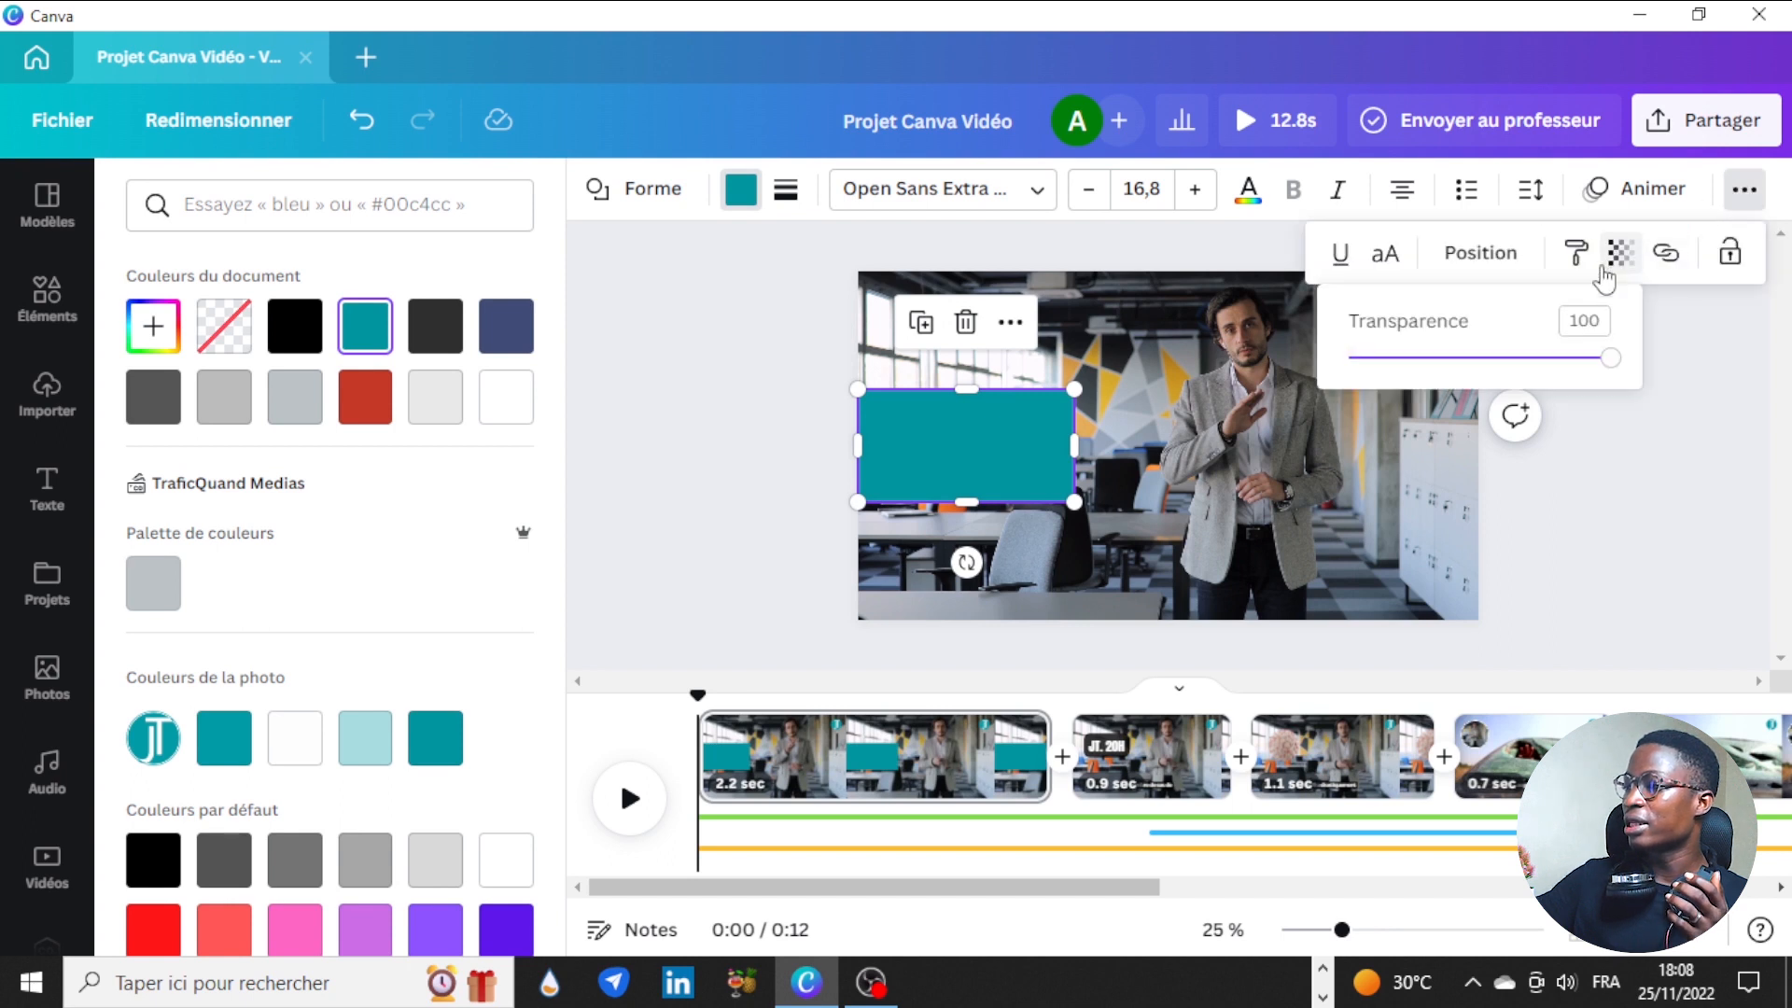
left_click_drag(1568, 359, 1546, 363)
left_click(1555, 480)
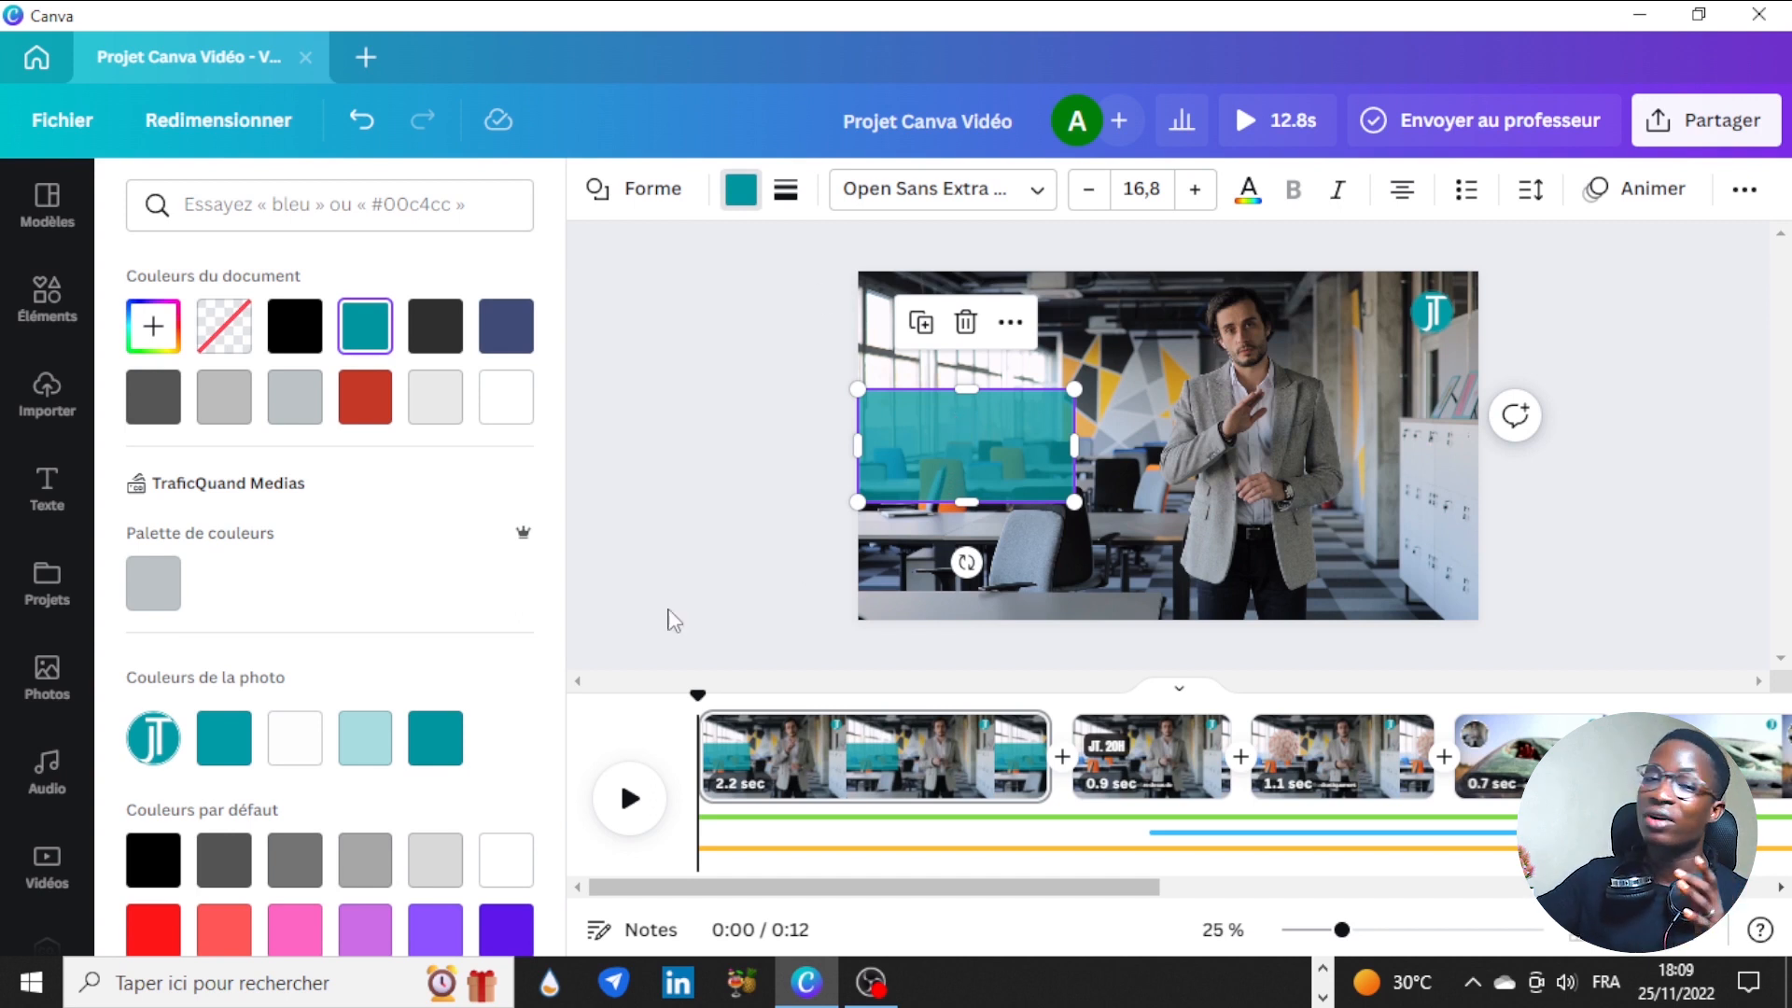
left_click(695, 411)
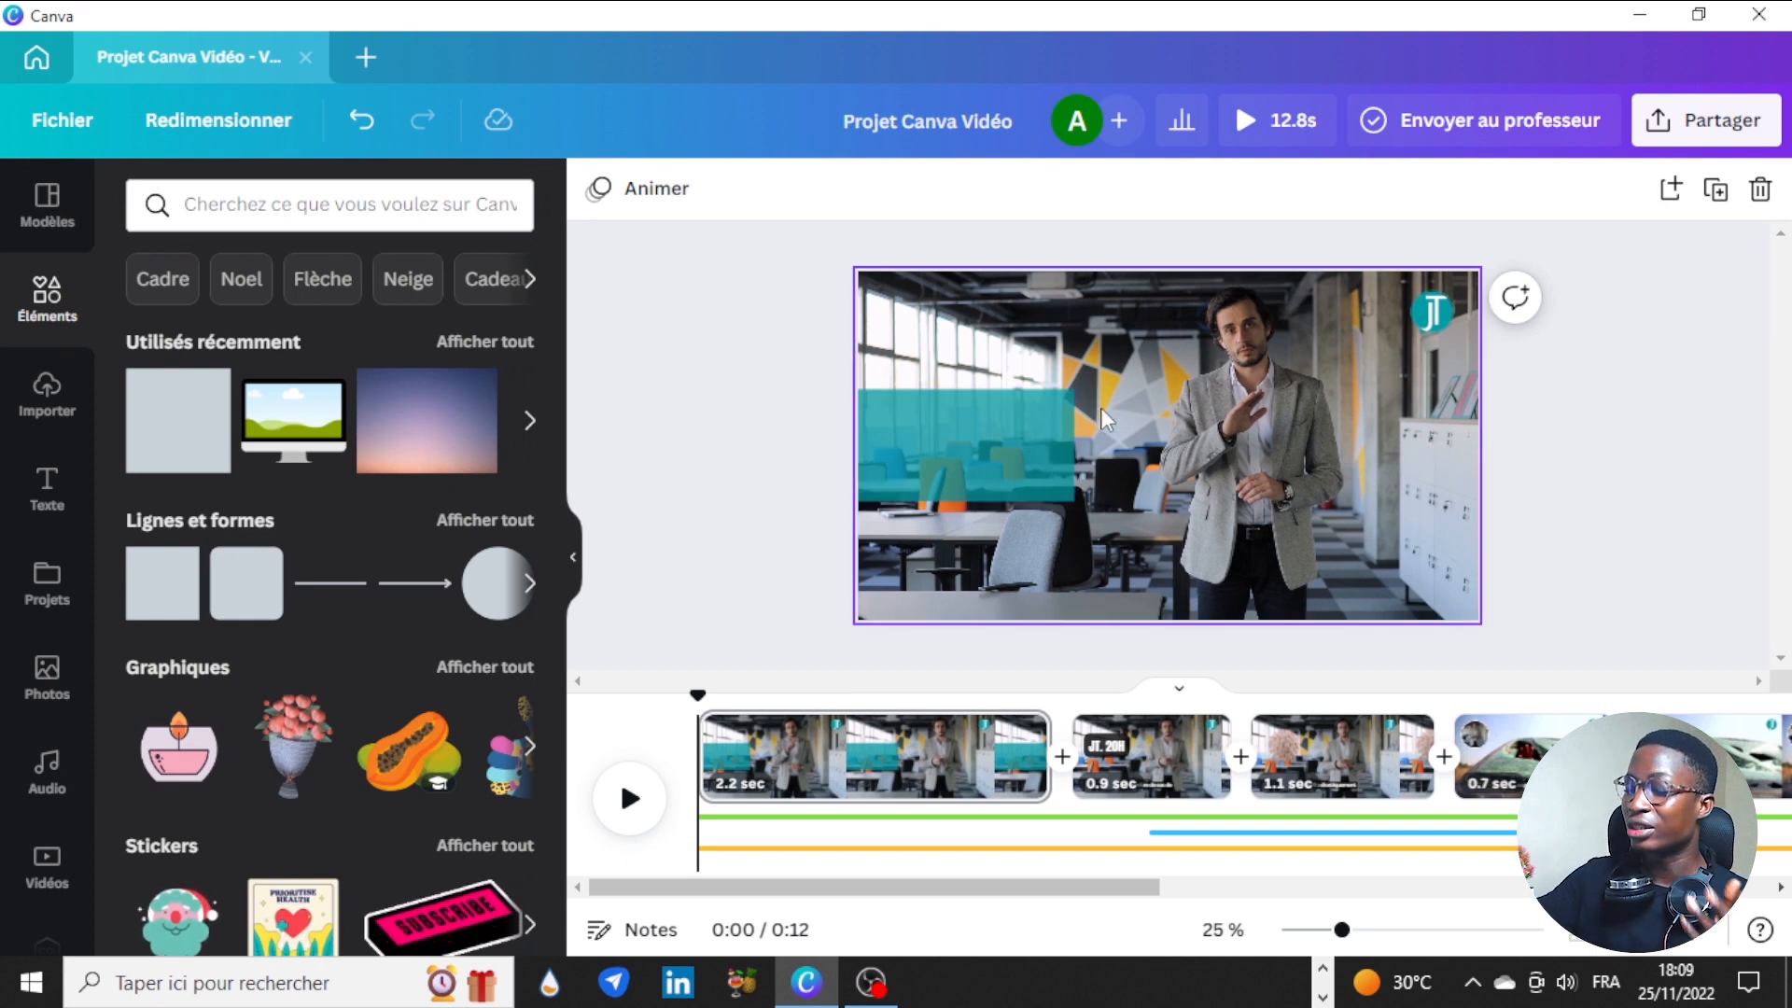
Step: Add a plain line, rotate it to vertical and shorten it to the height of the teal banner
left_click(330, 587)
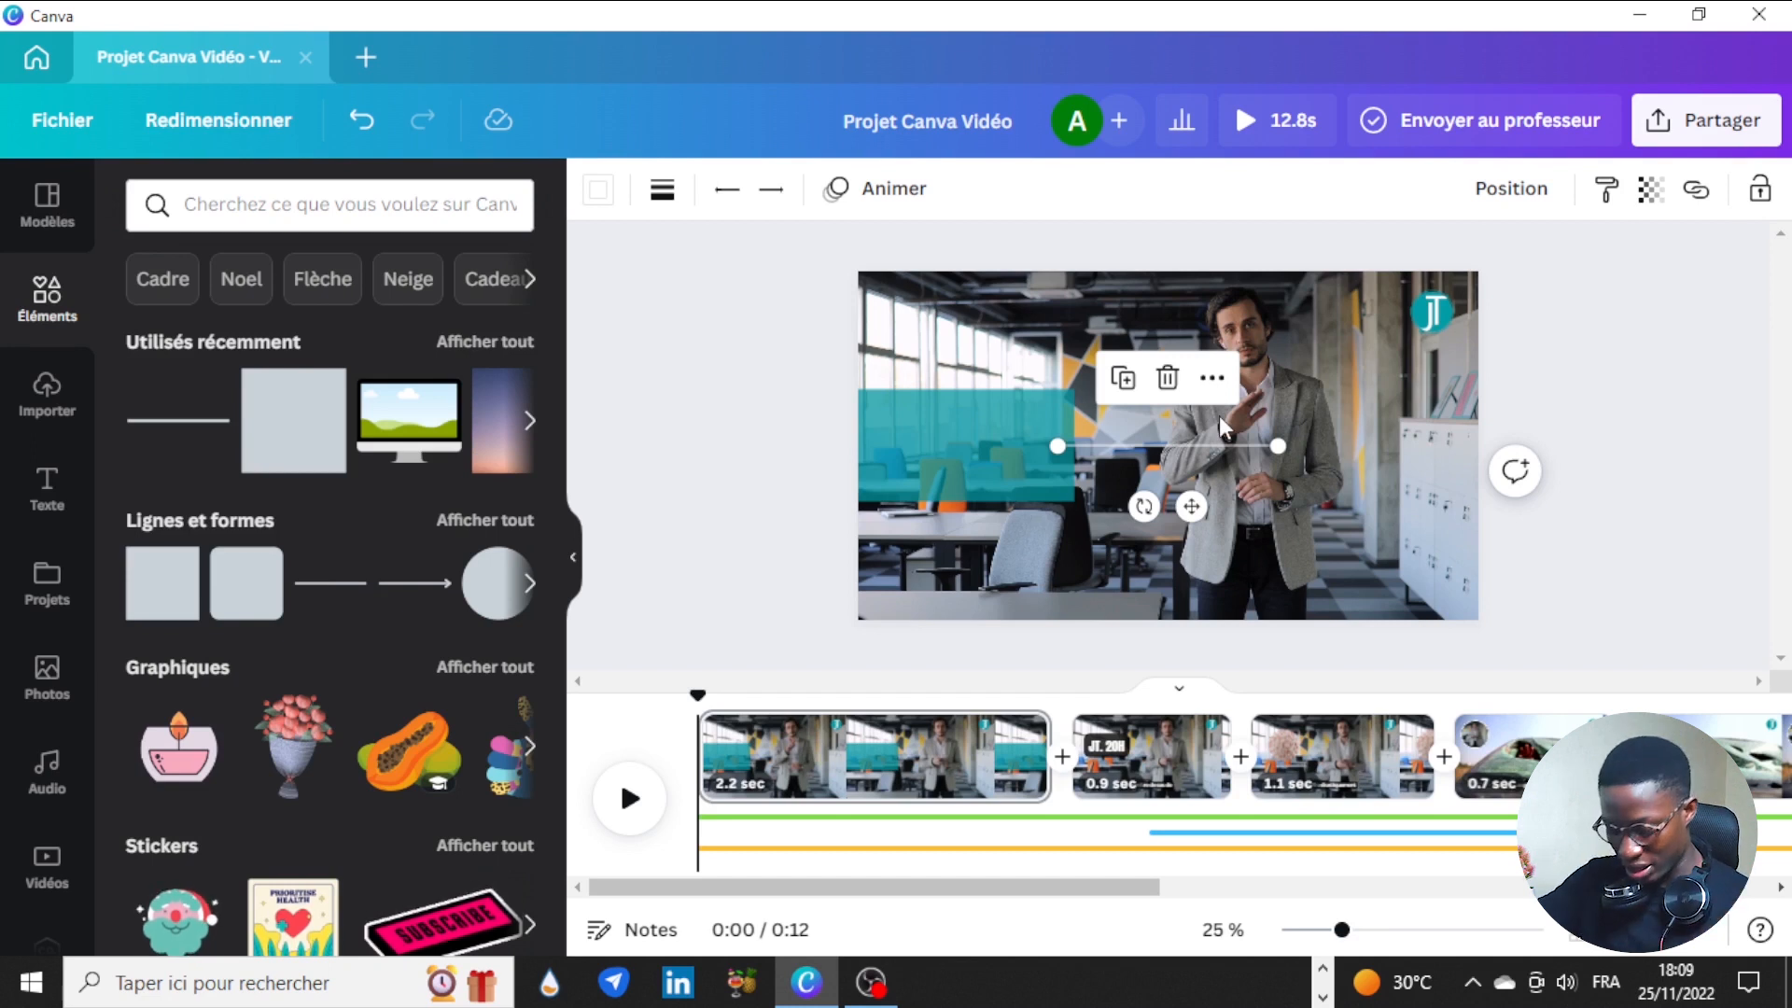
key("ctrl+d")
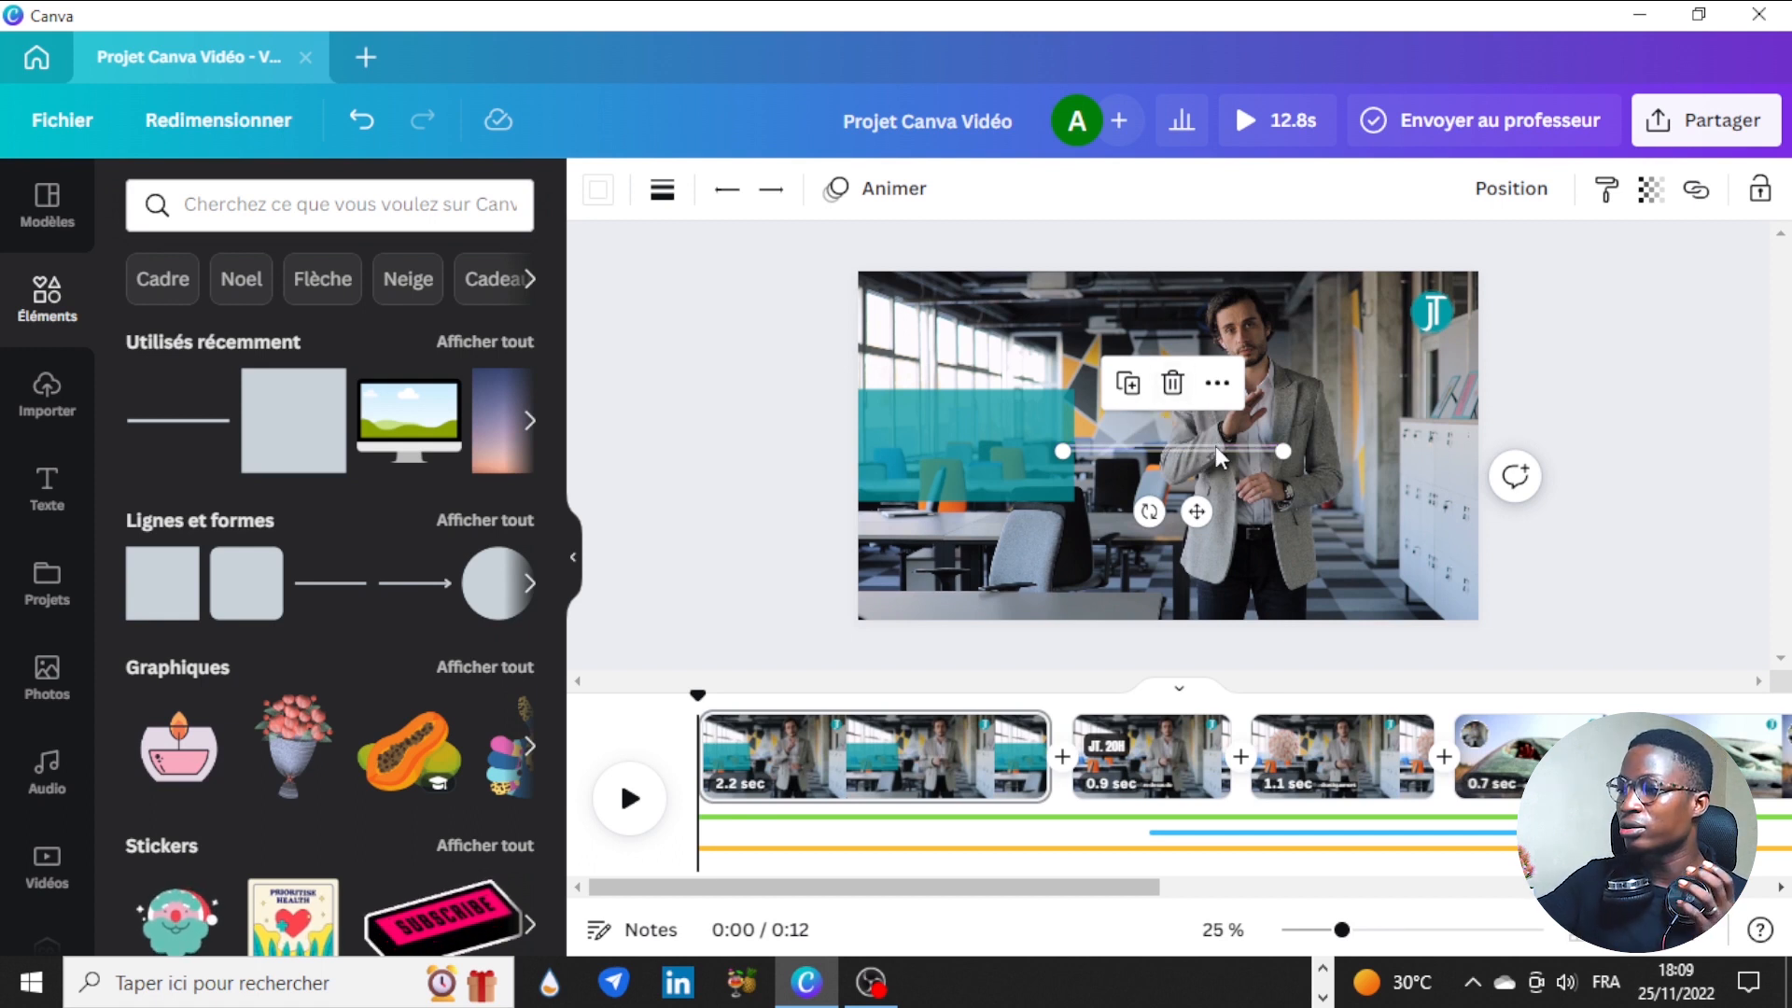
left_click(1172, 390)
left_click(1144, 445)
left_click_drag(1143, 505, 1232, 474)
left_click_drag(1166, 555, 1168, 501)
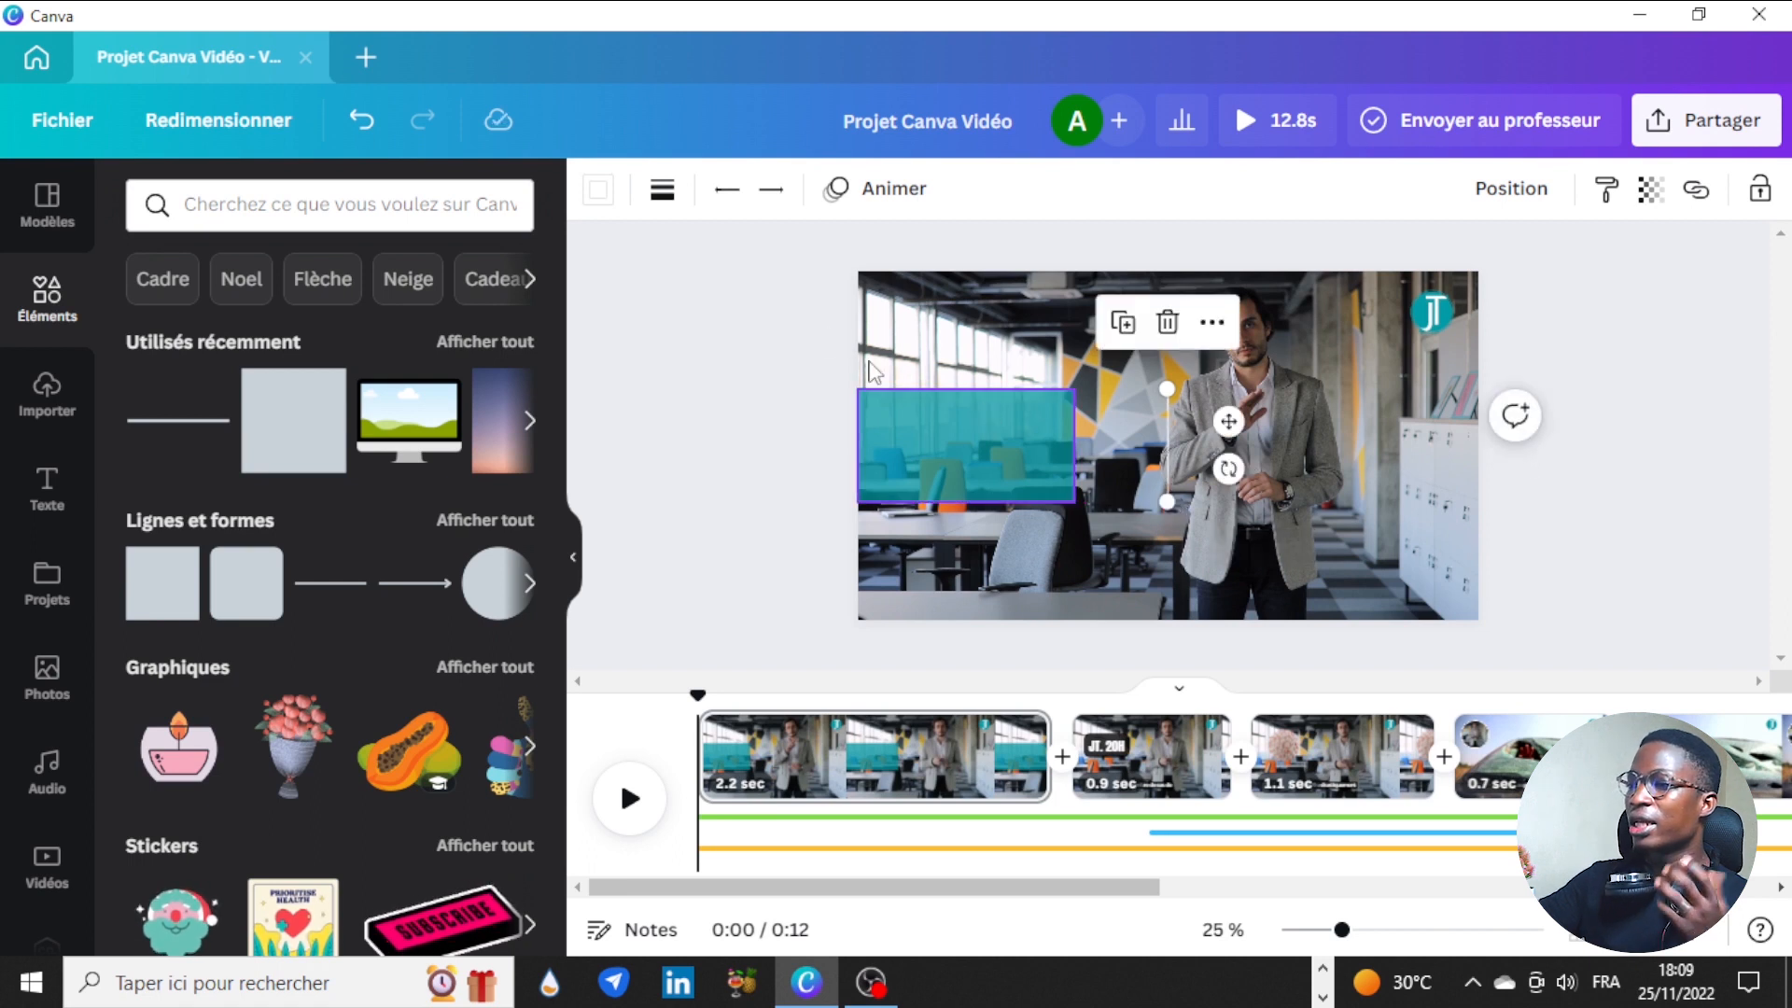
Step: Set the vertical line's thickness to 20 and position it flush against the banner's right edge
left_click(663, 191)
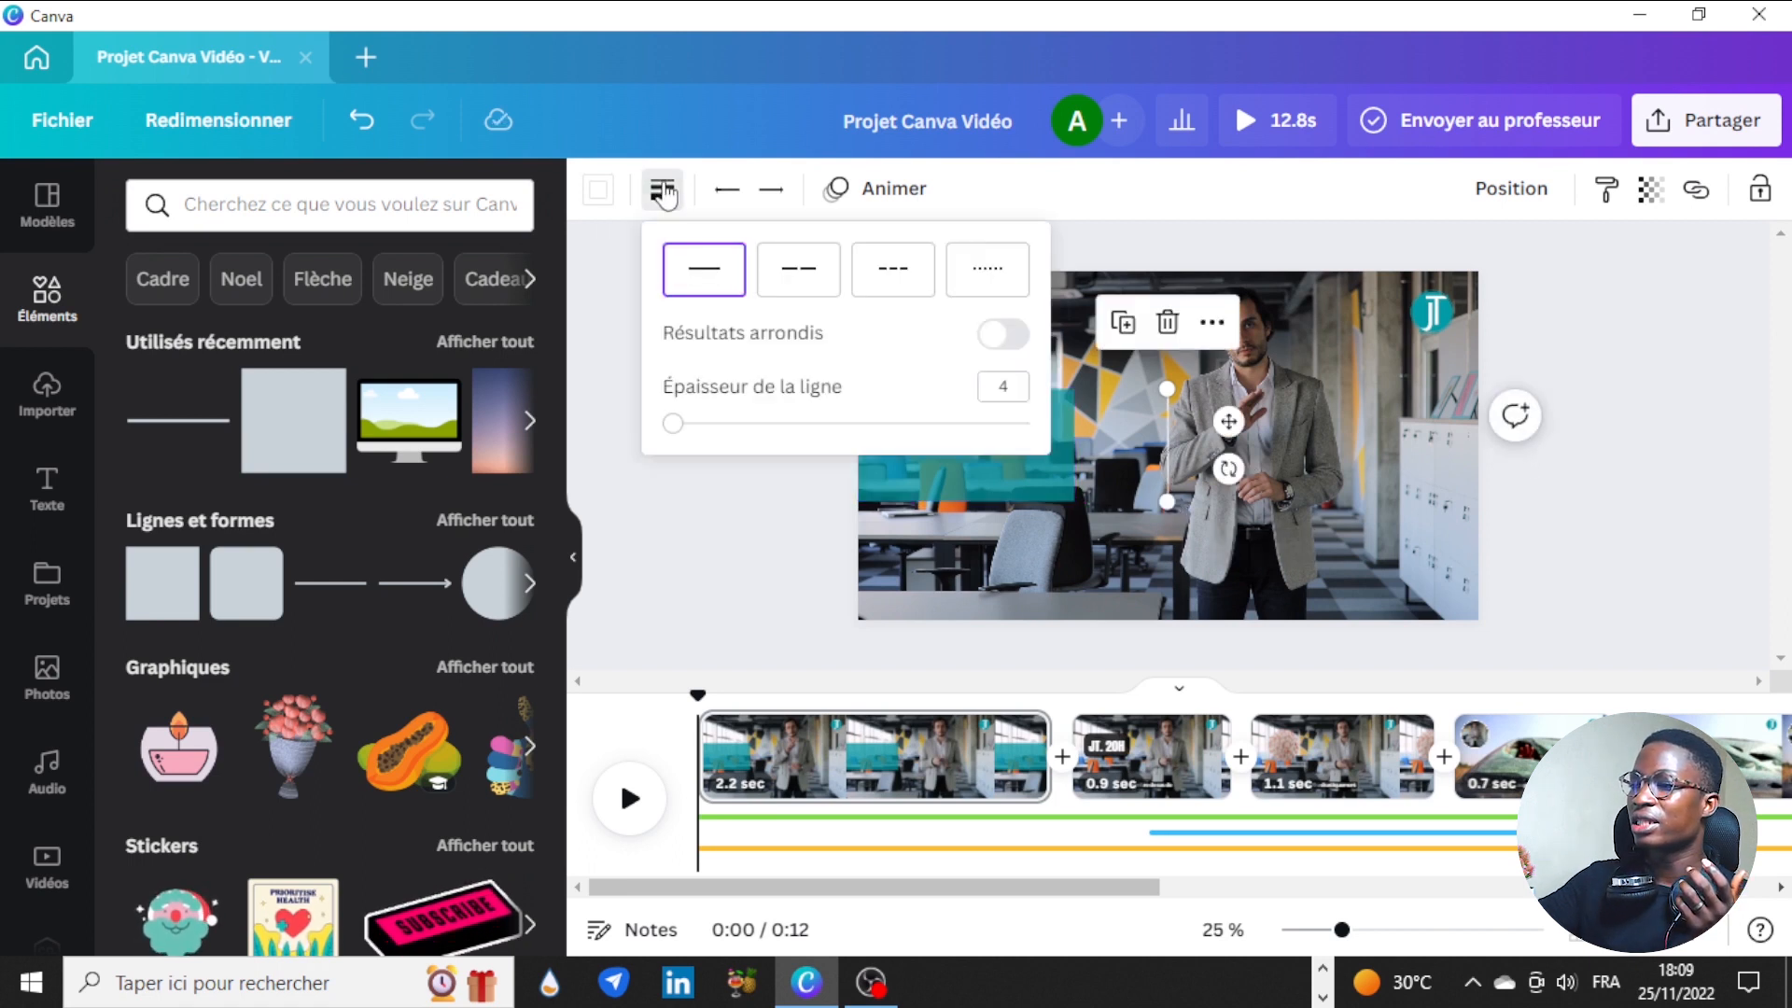
left_click_drag(676, 427, 737, 450)
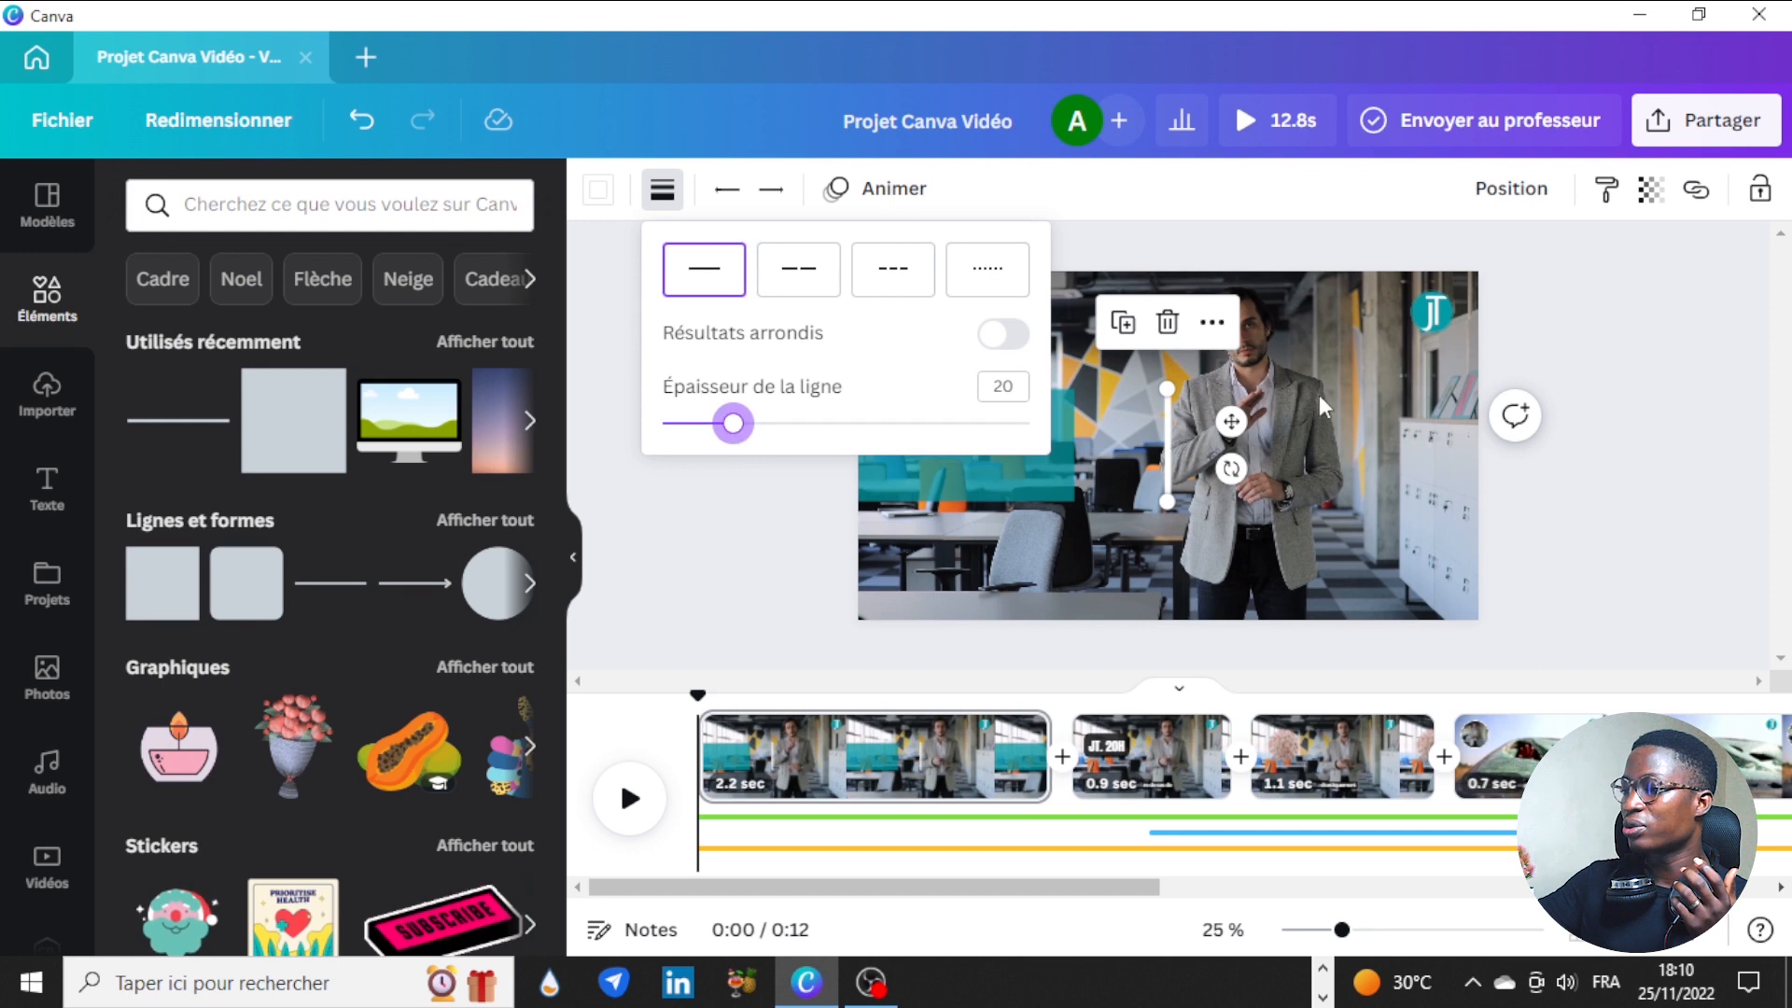
left_click_drag(1238, 427, 1158, 426)
left_click(772, 369)
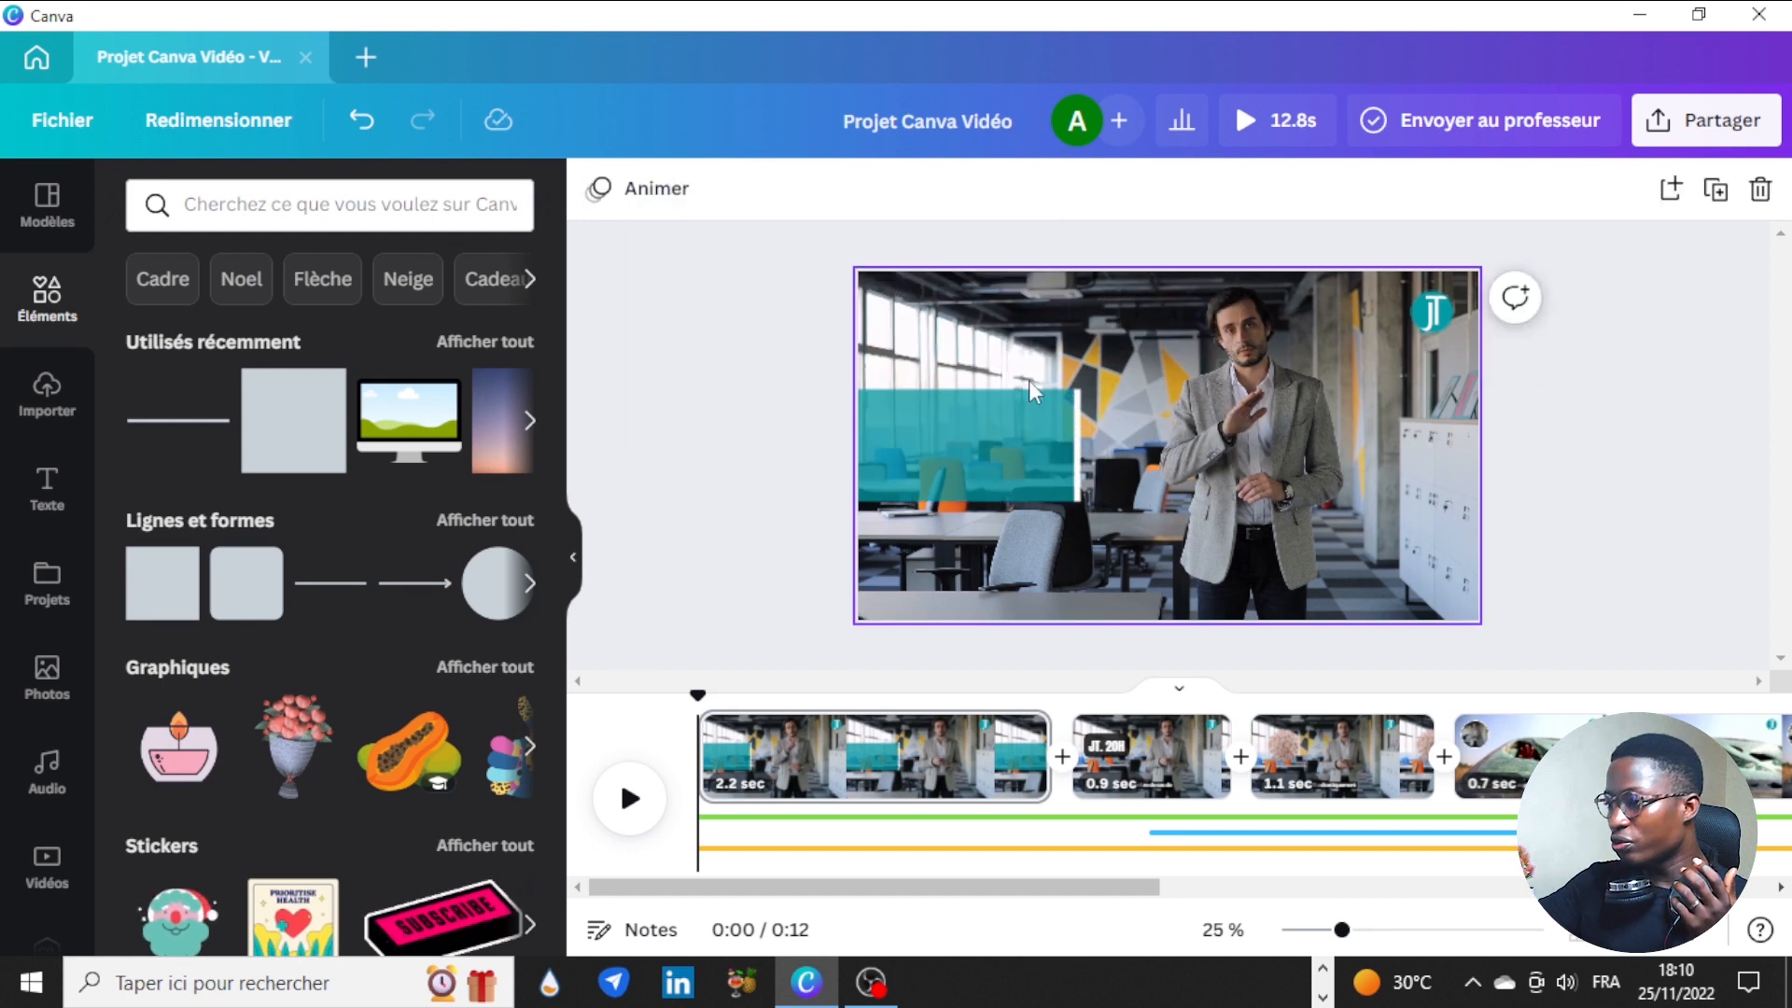
left_click(1080, 447)
key("Left")
key("Left")
key("Left")
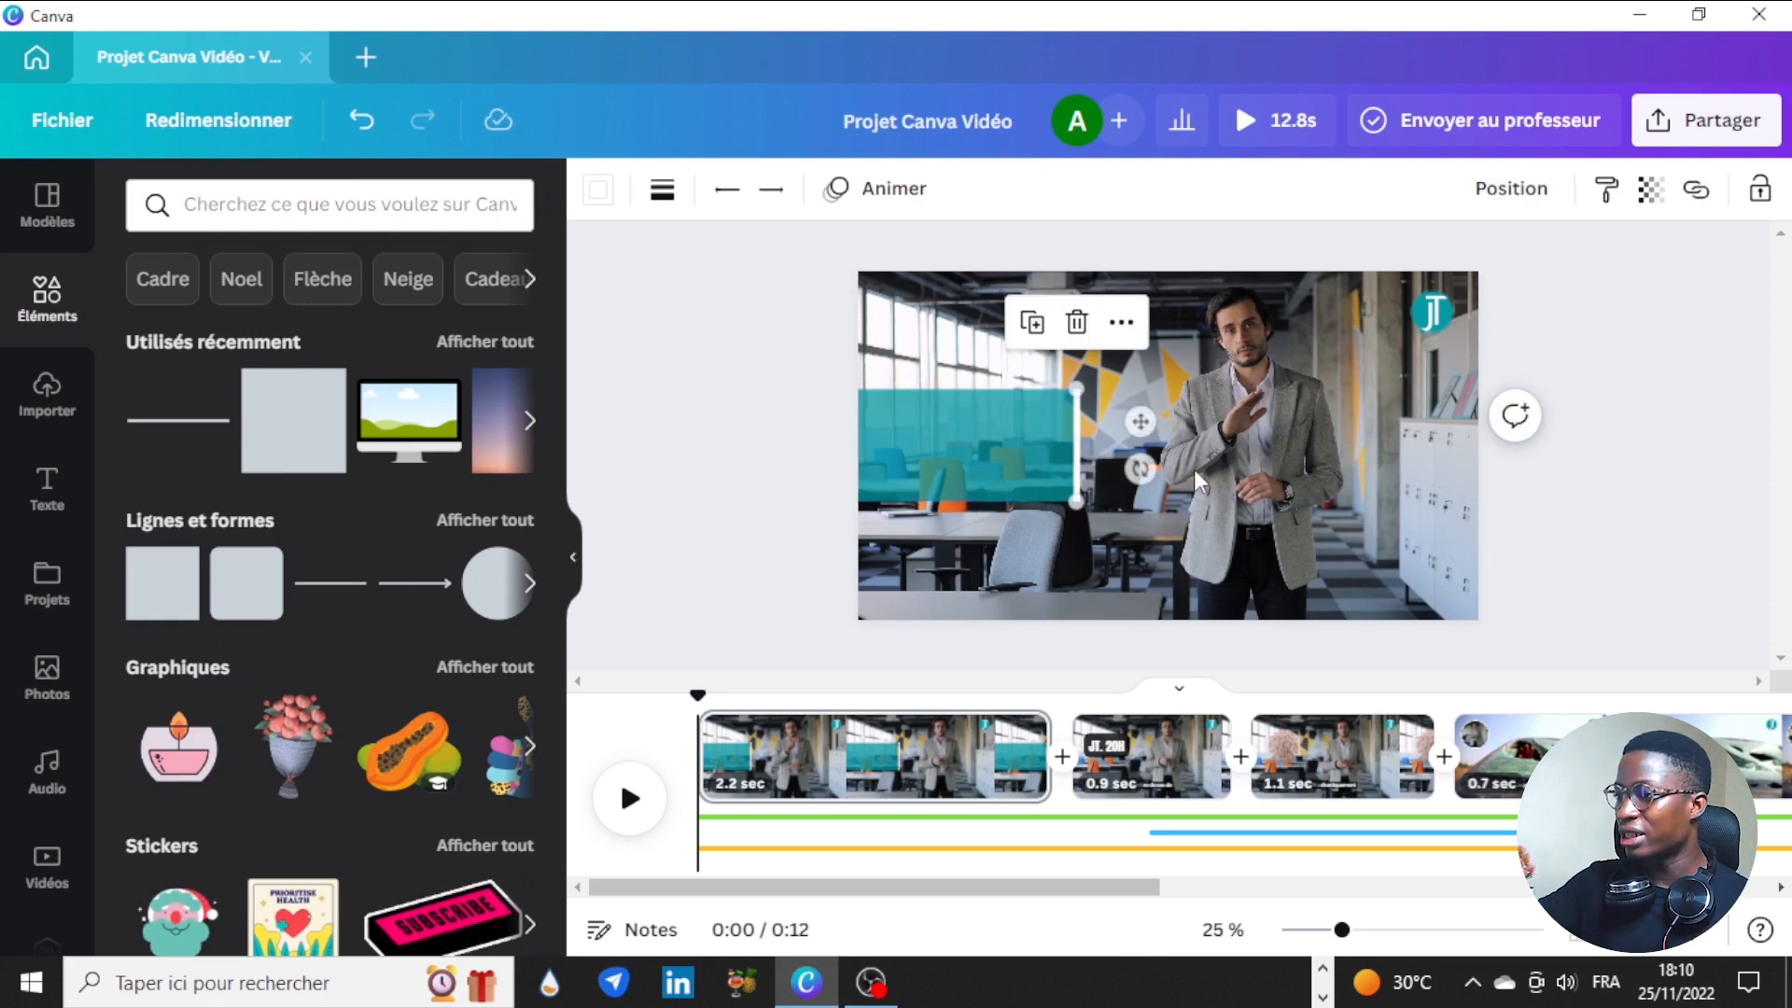
left_click(1262, 541)
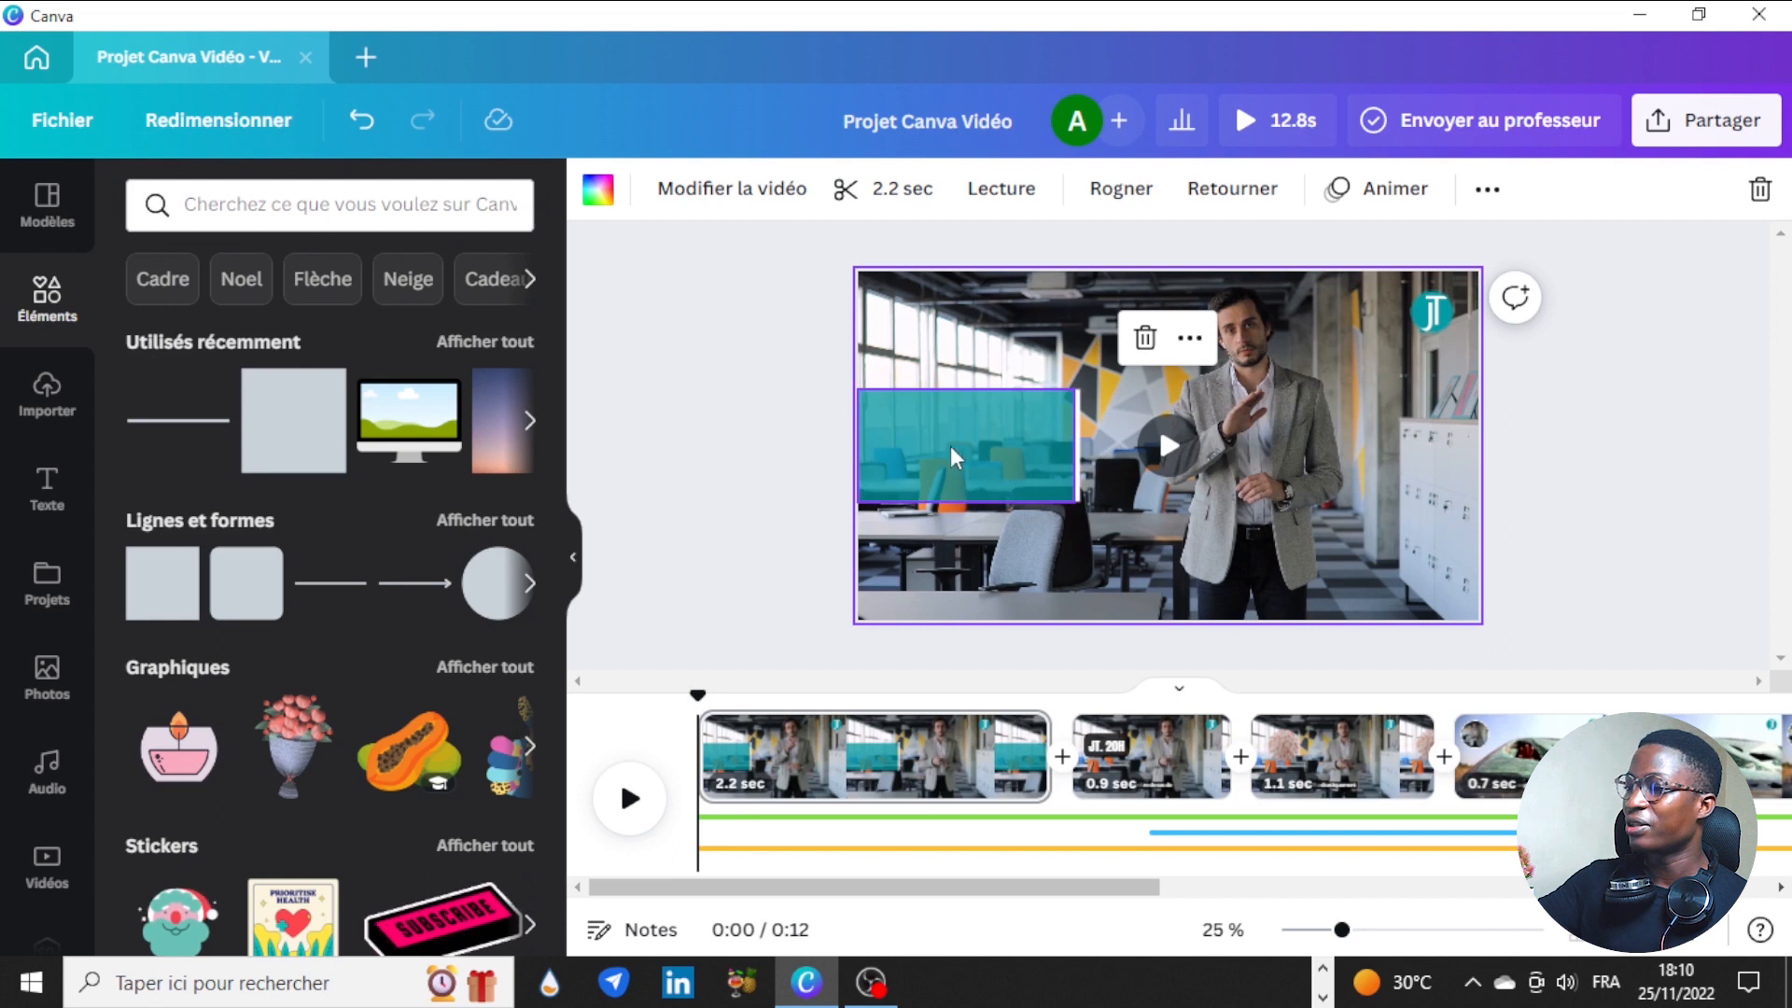
Step: Extend the teal banner slightly past the left edge of the video frame
left_click(882, 439)
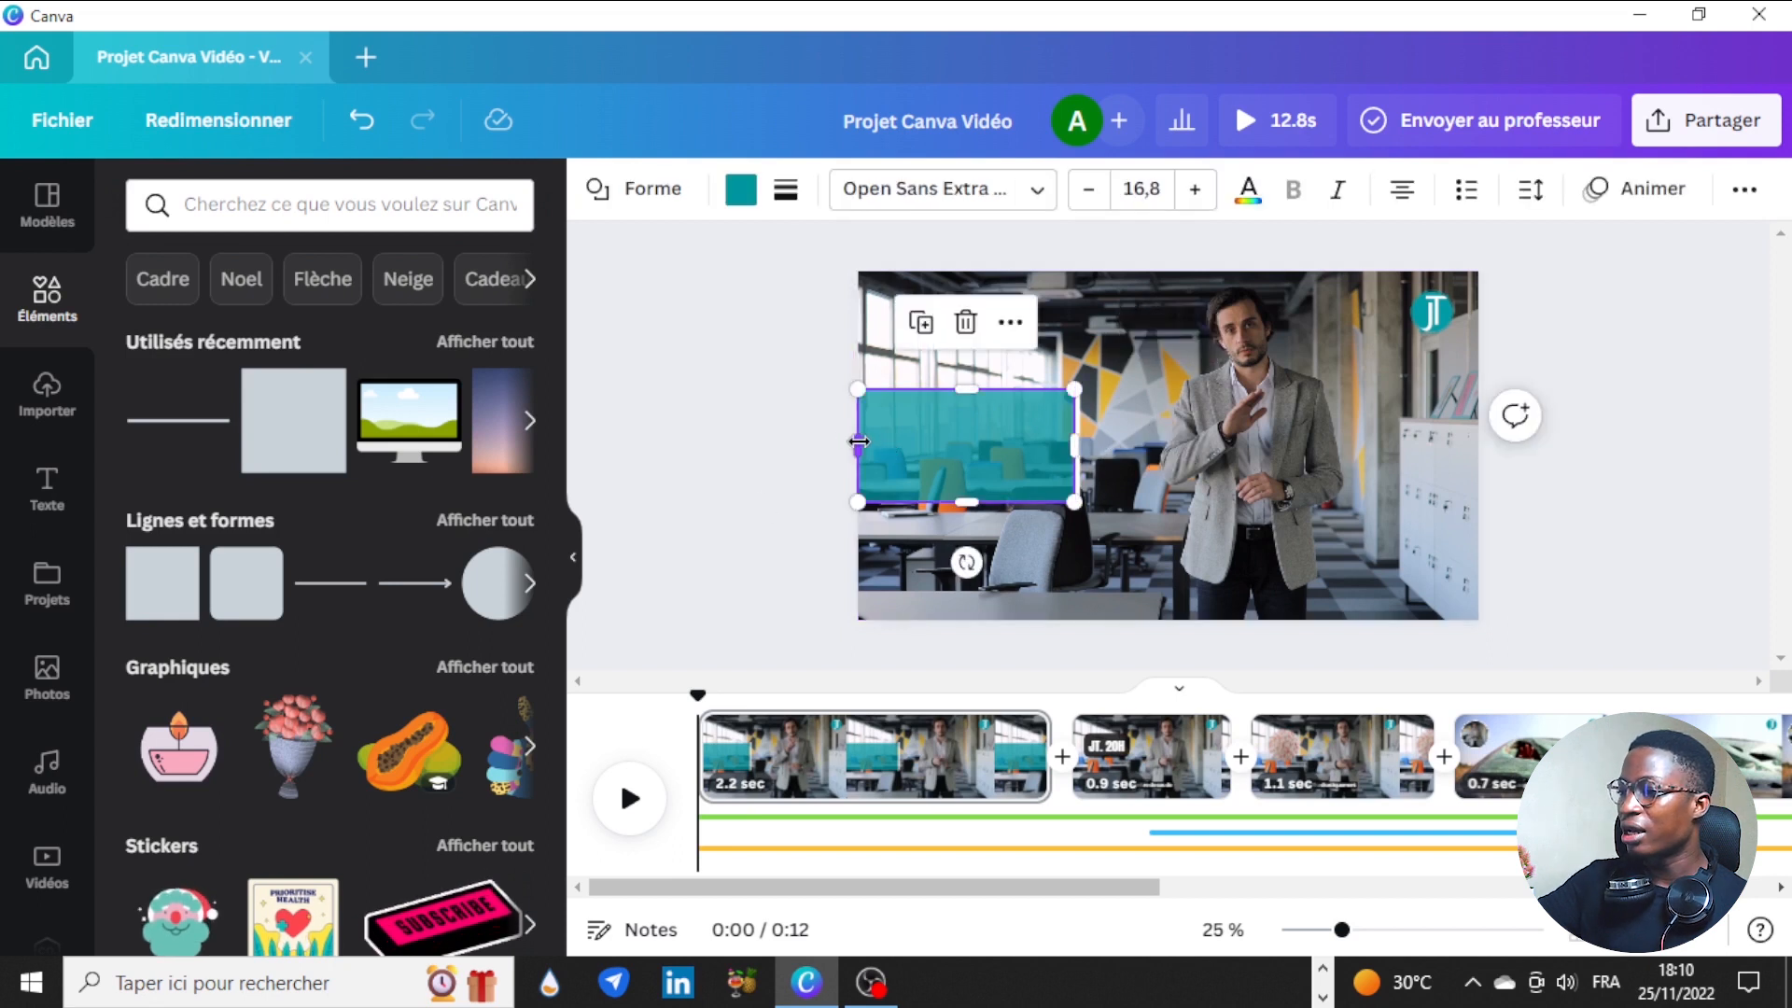
left_click(804, 401)
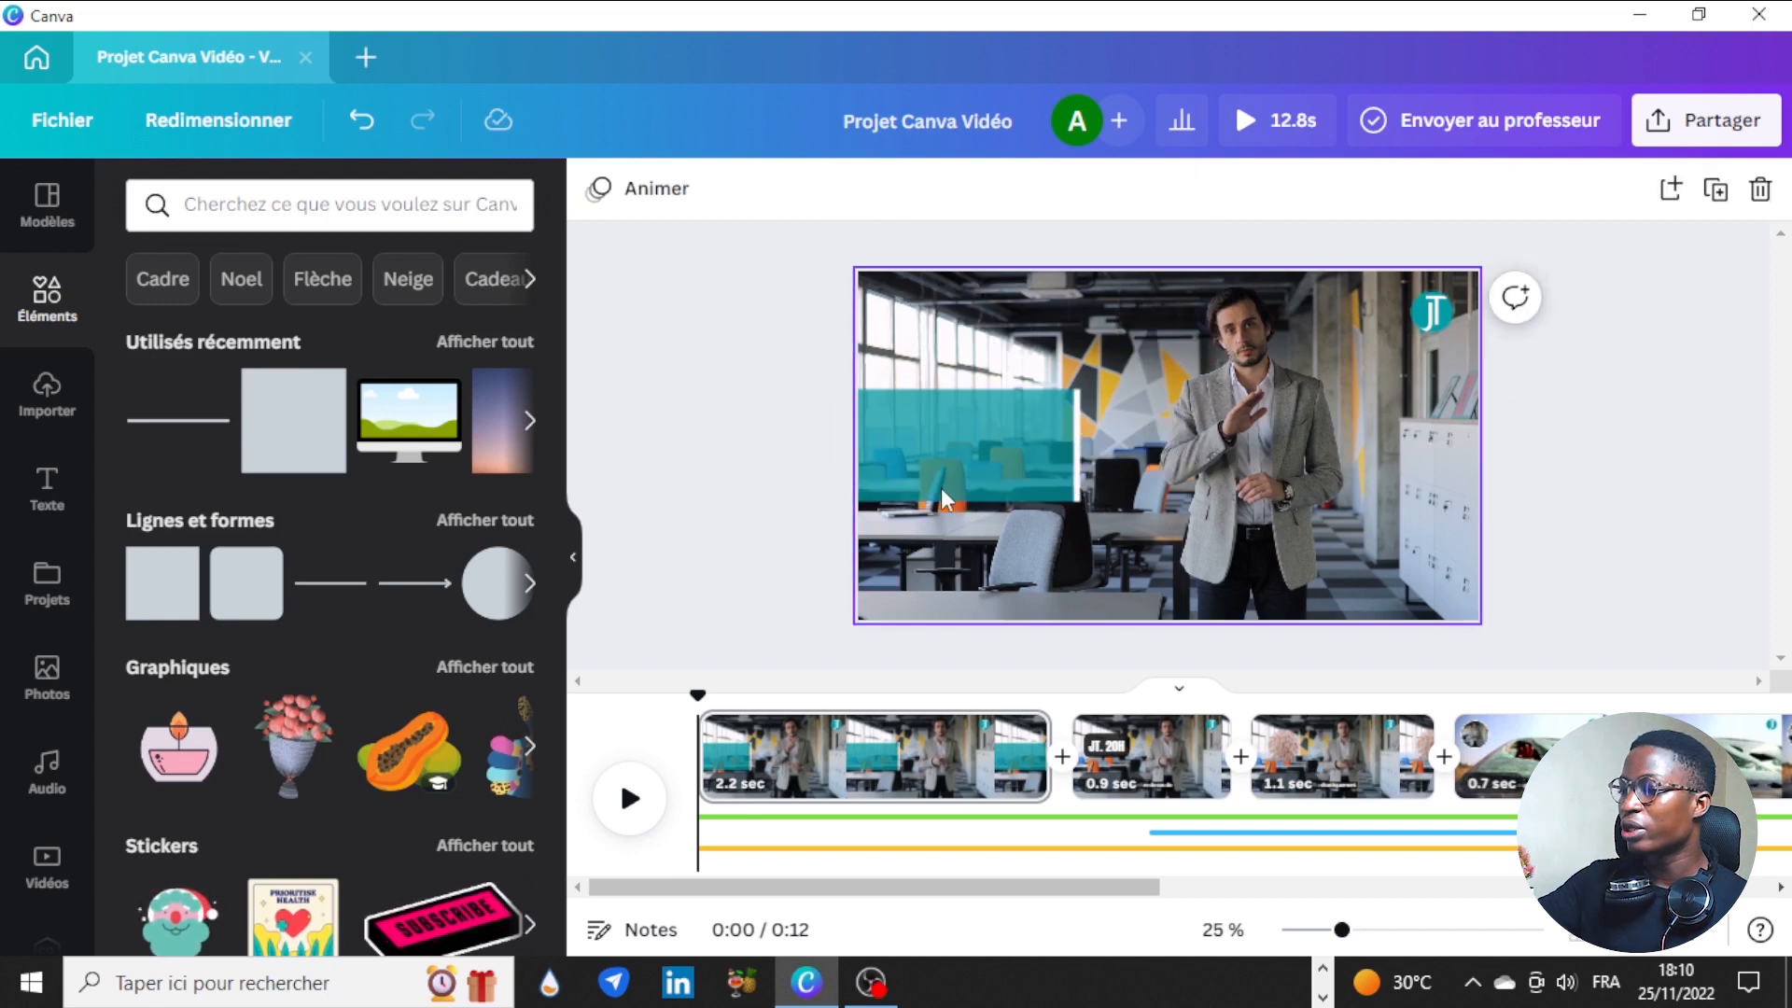
left_click(876, 439)
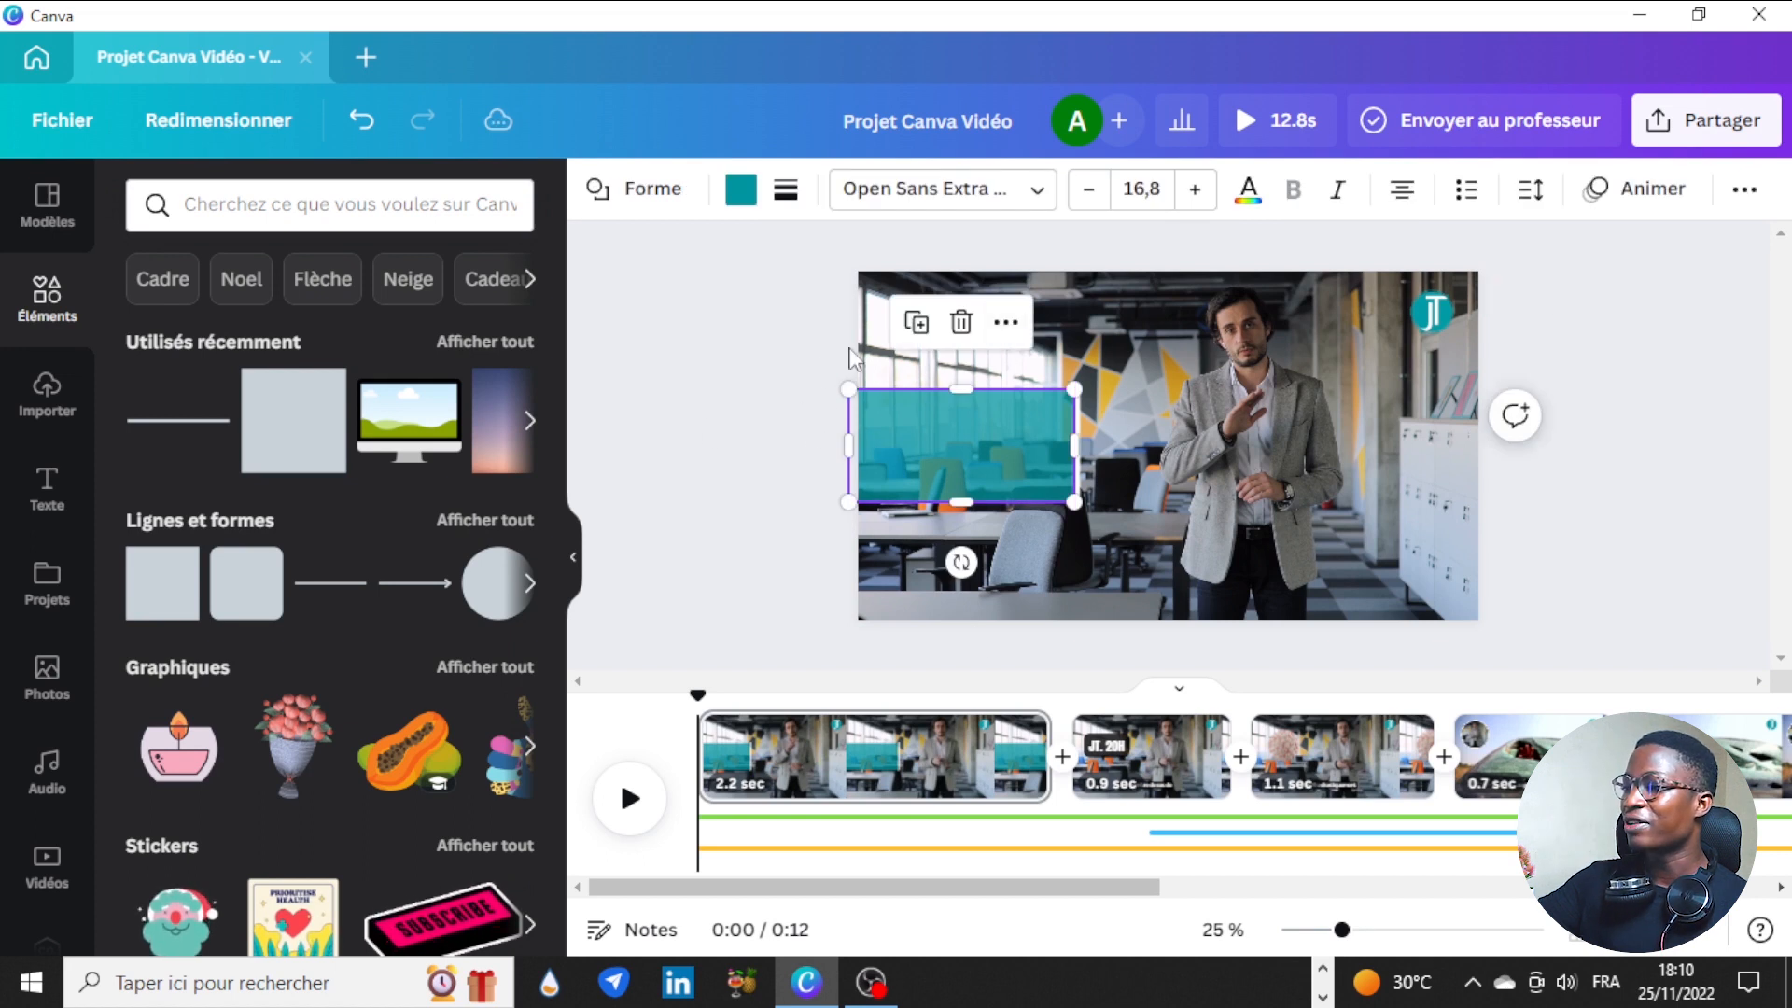
left_click(1161, 504)
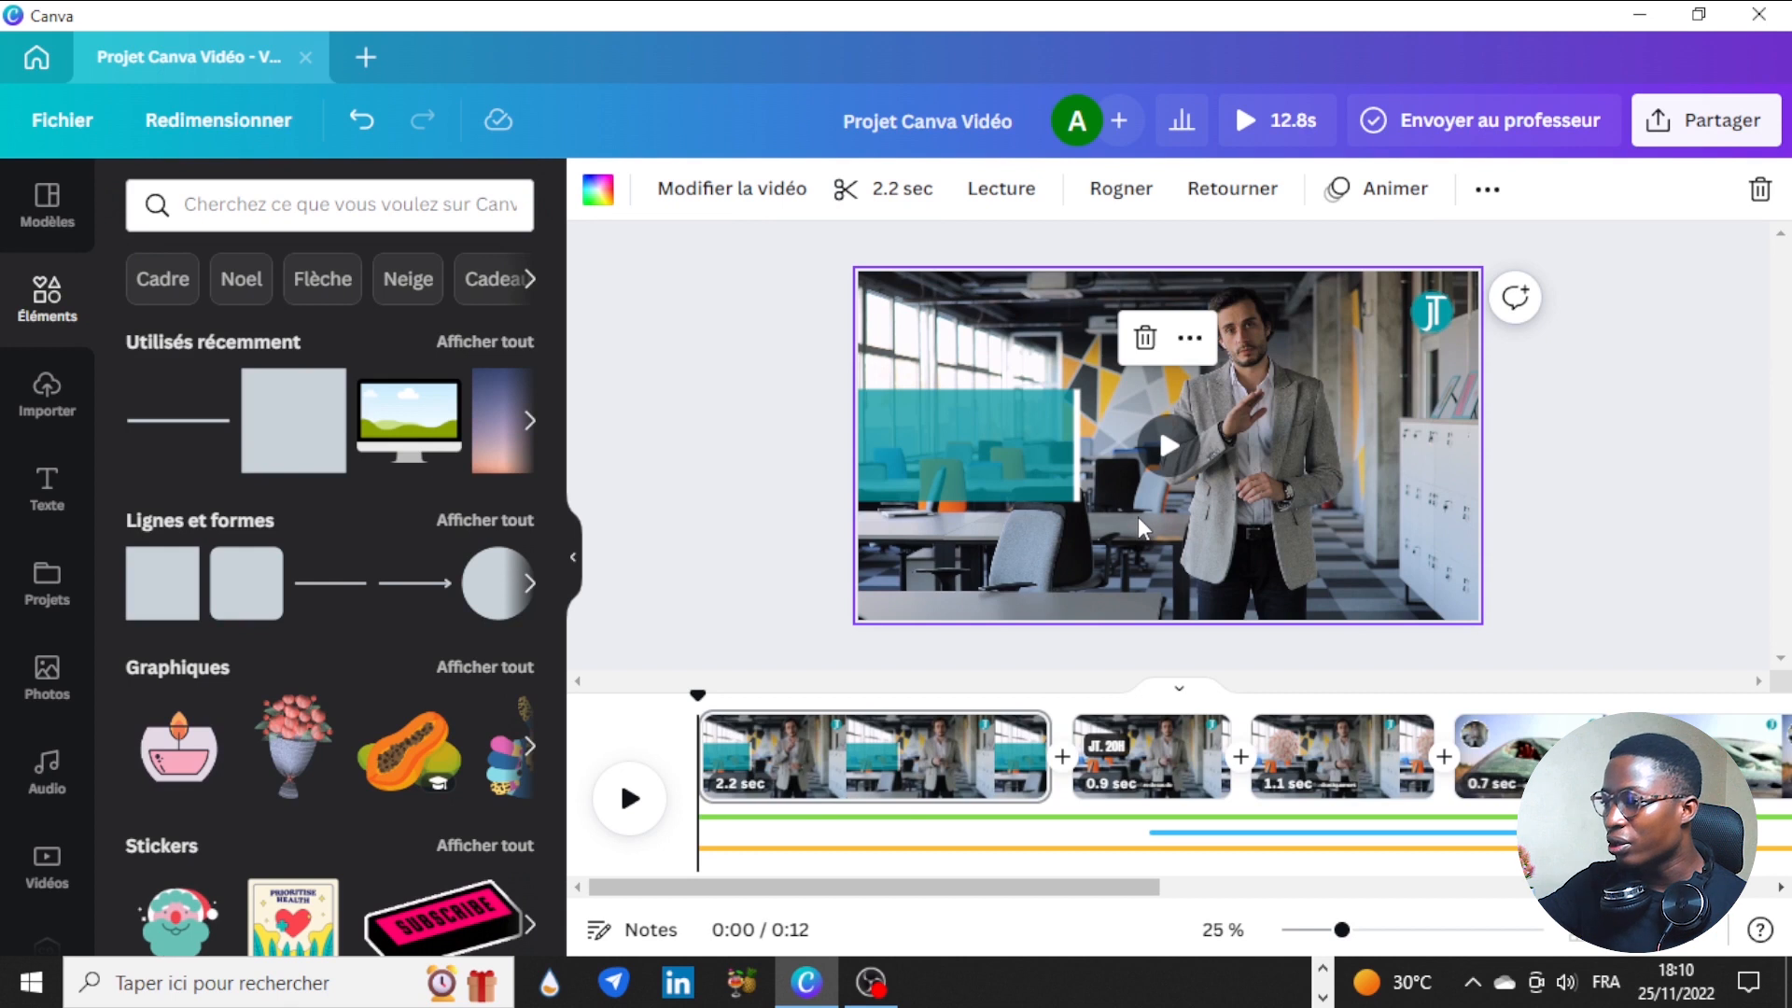
left_click(938, 446)
left_click(728, 472)
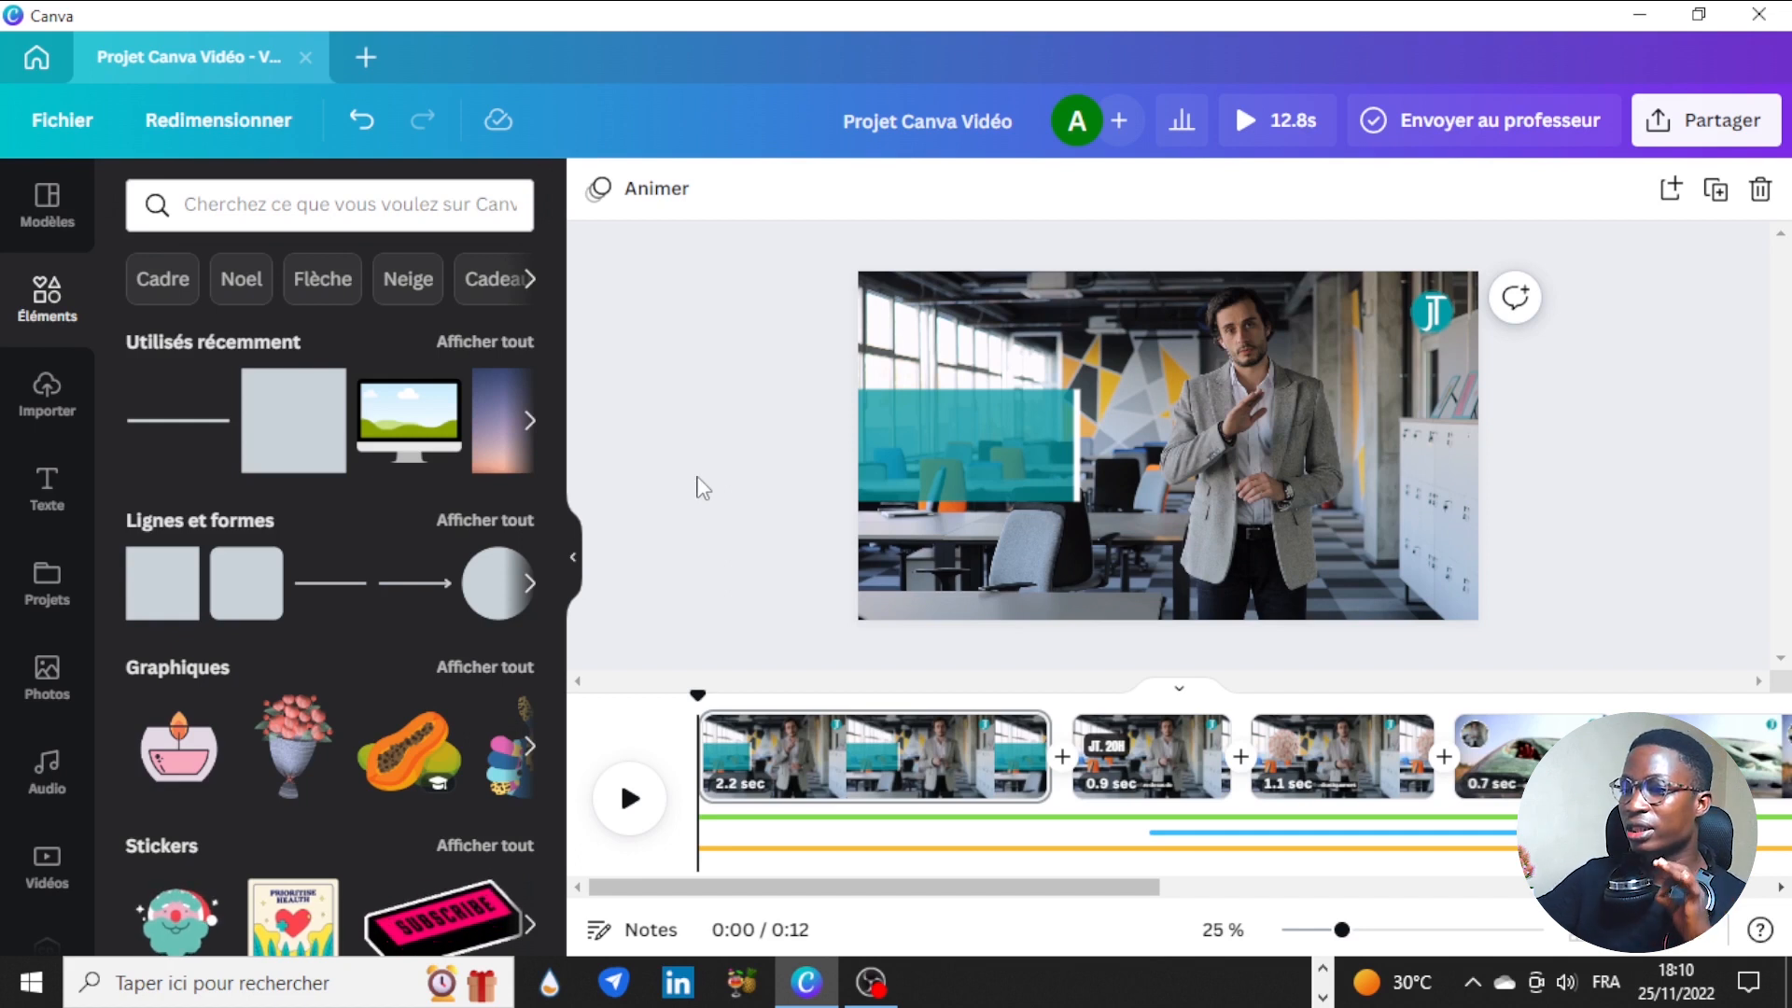
Step: Add a text box to the scene and set its font to Anton
left_click(66, 492)
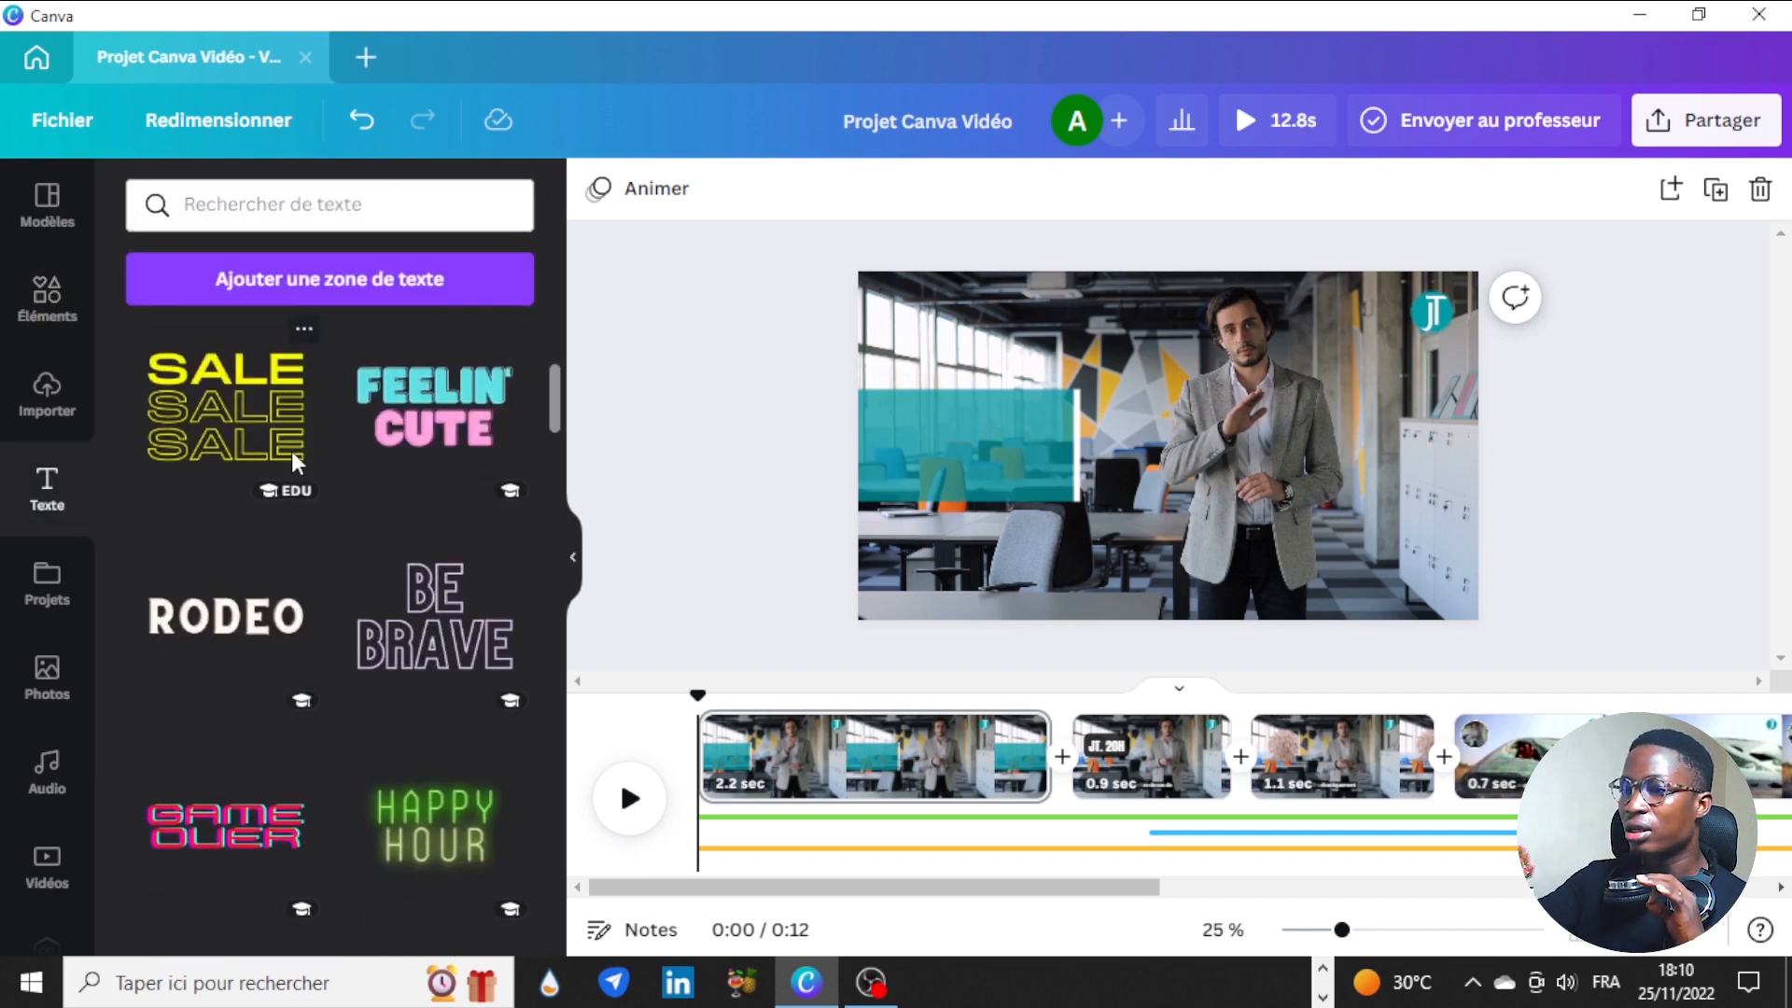
left_click(358, 300)
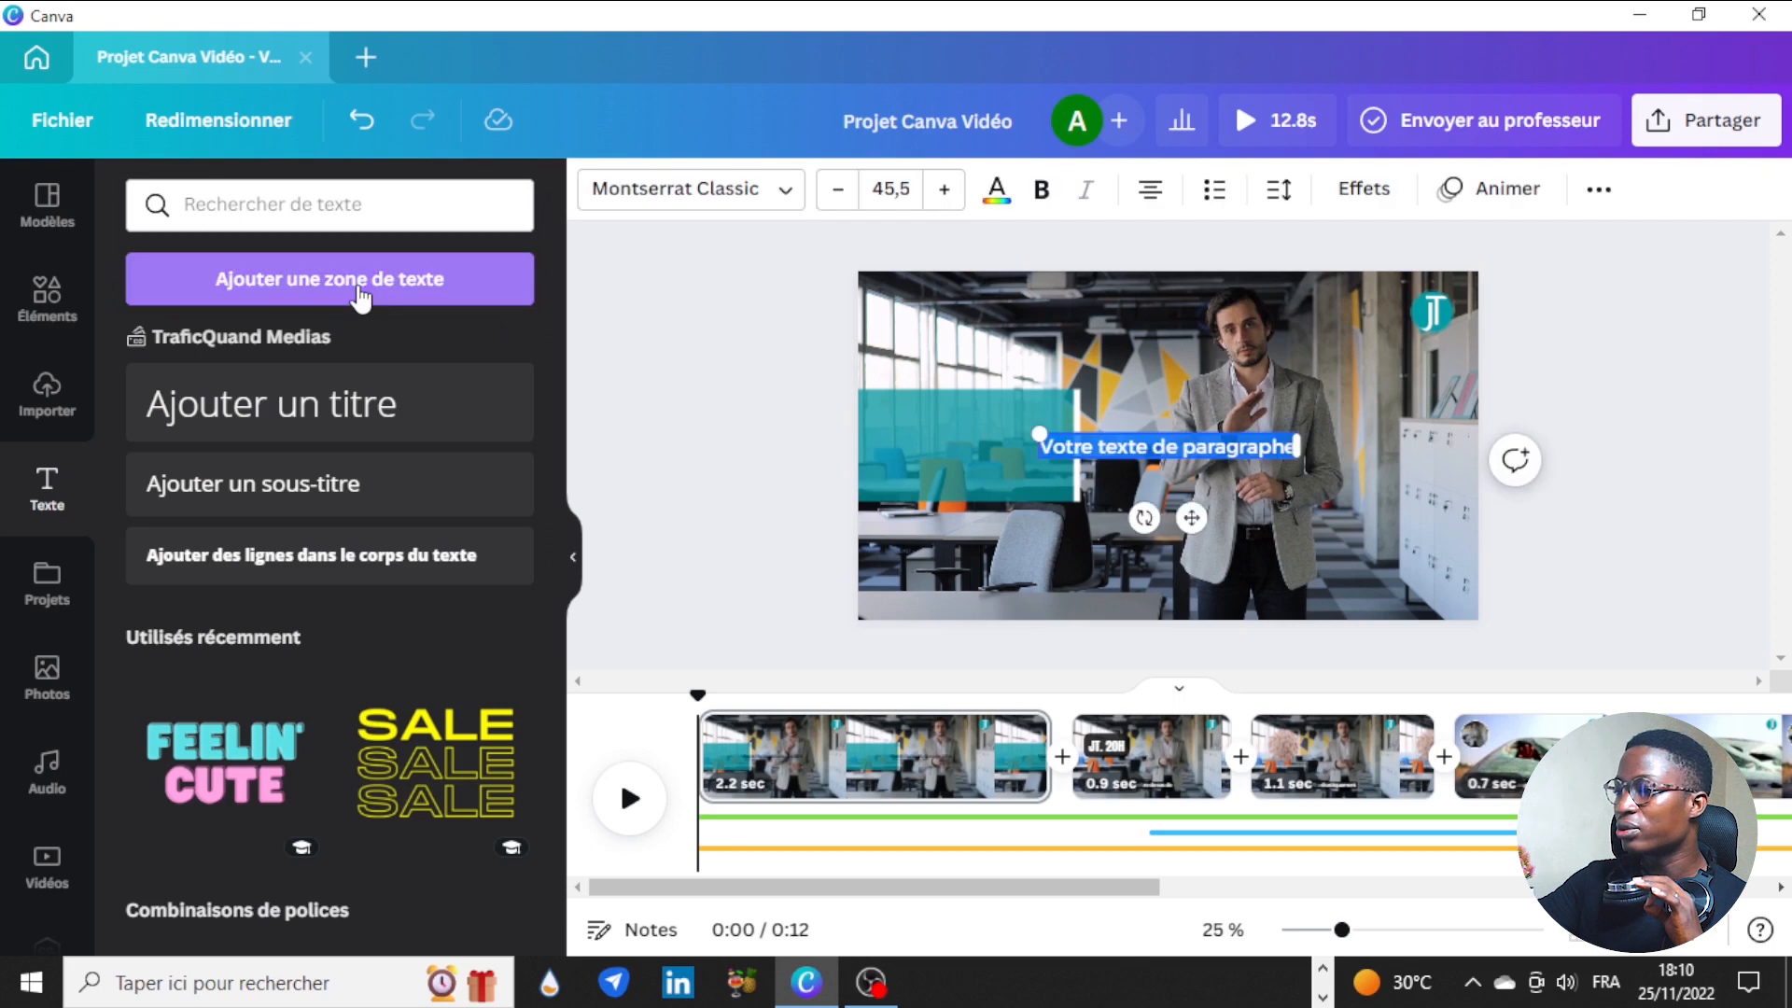
left_click(736, 200)
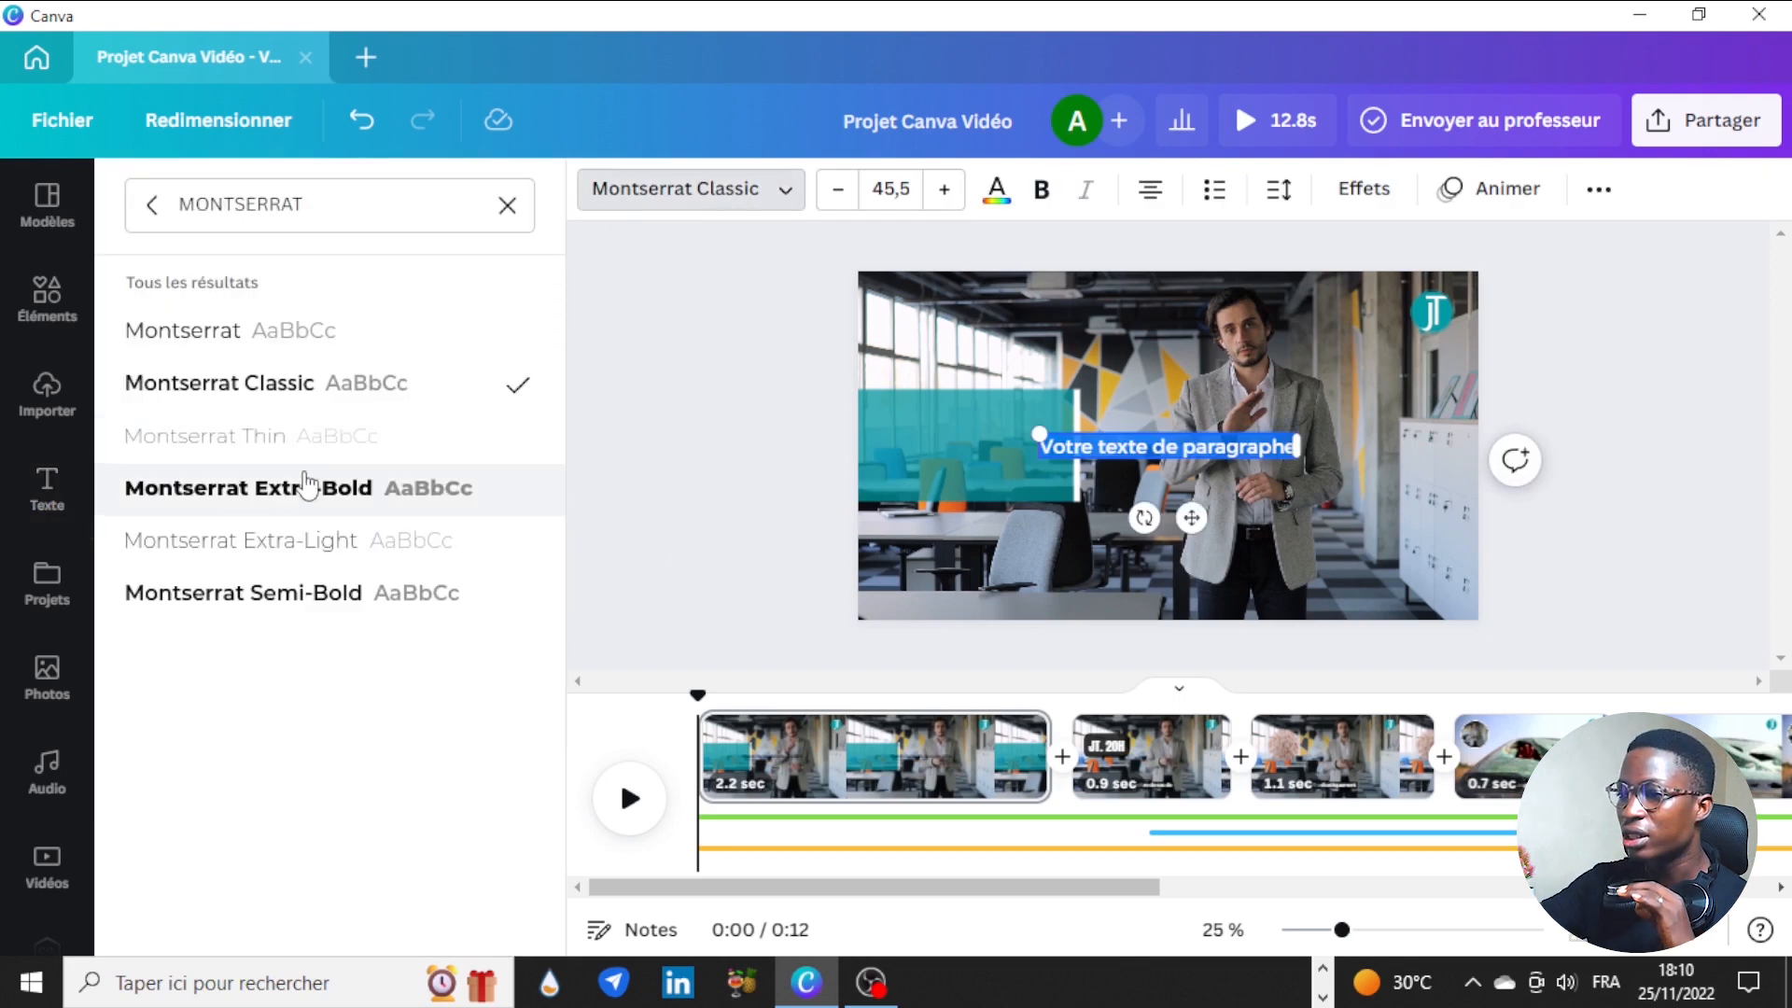
double_click(218, 205)
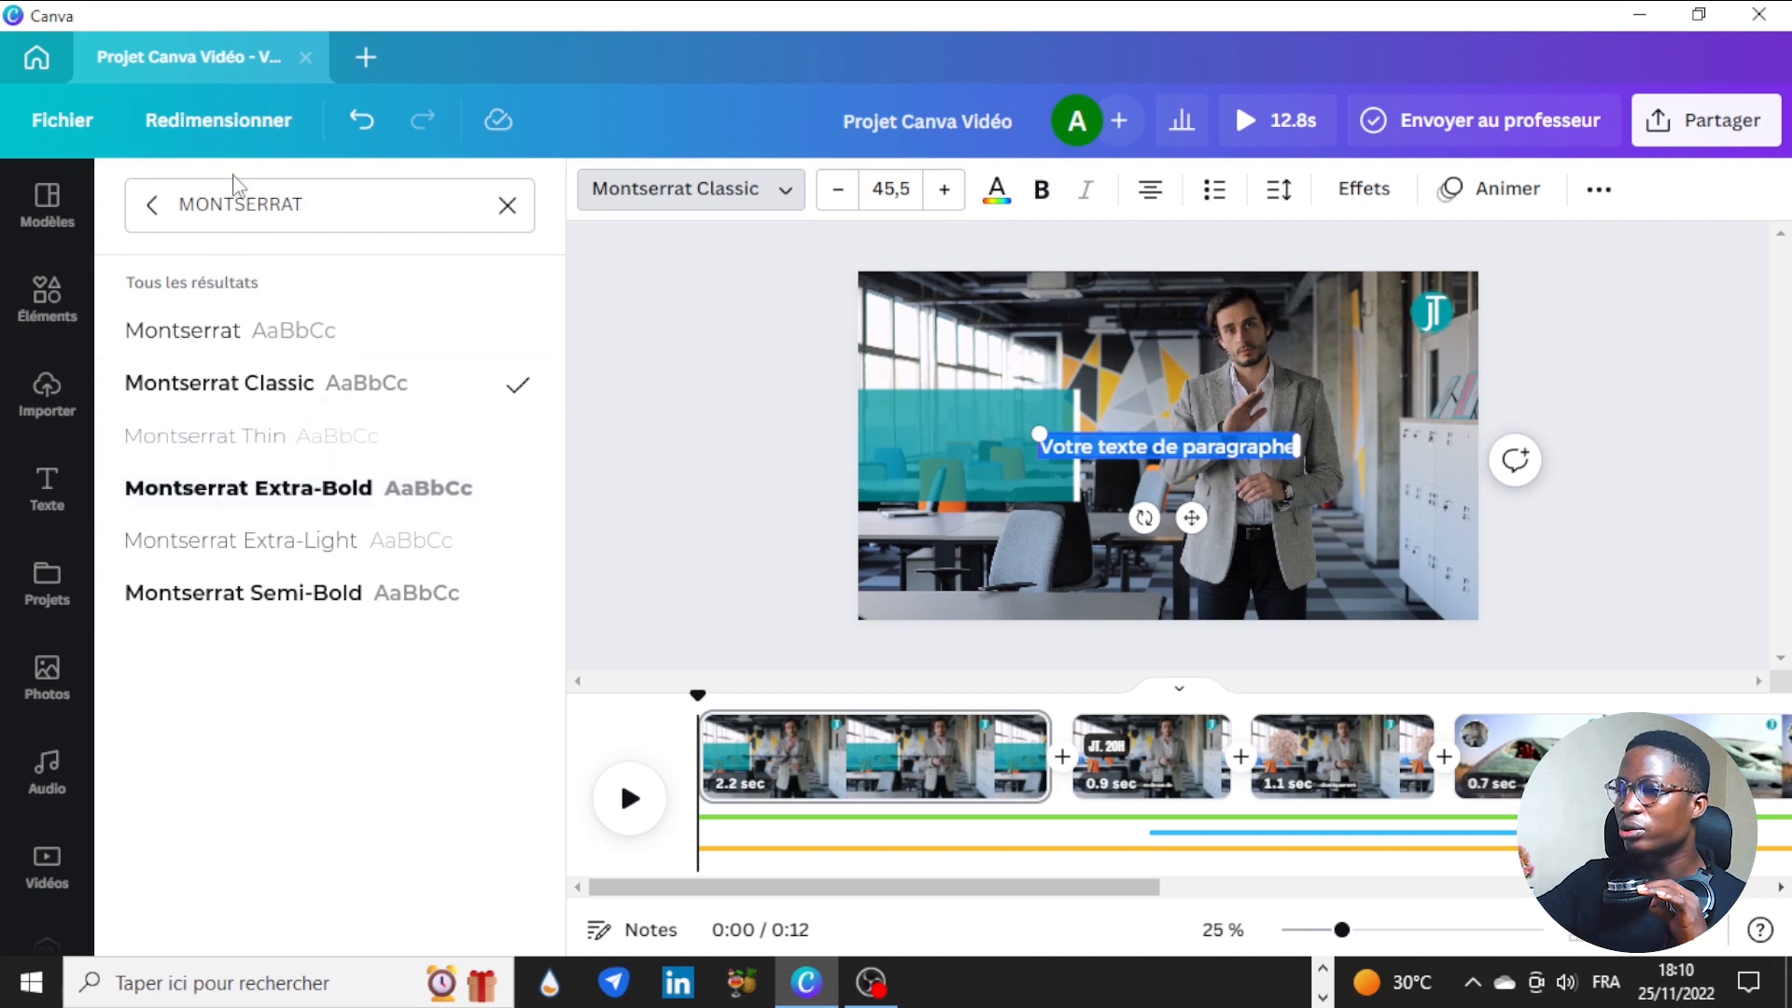
type("anton")
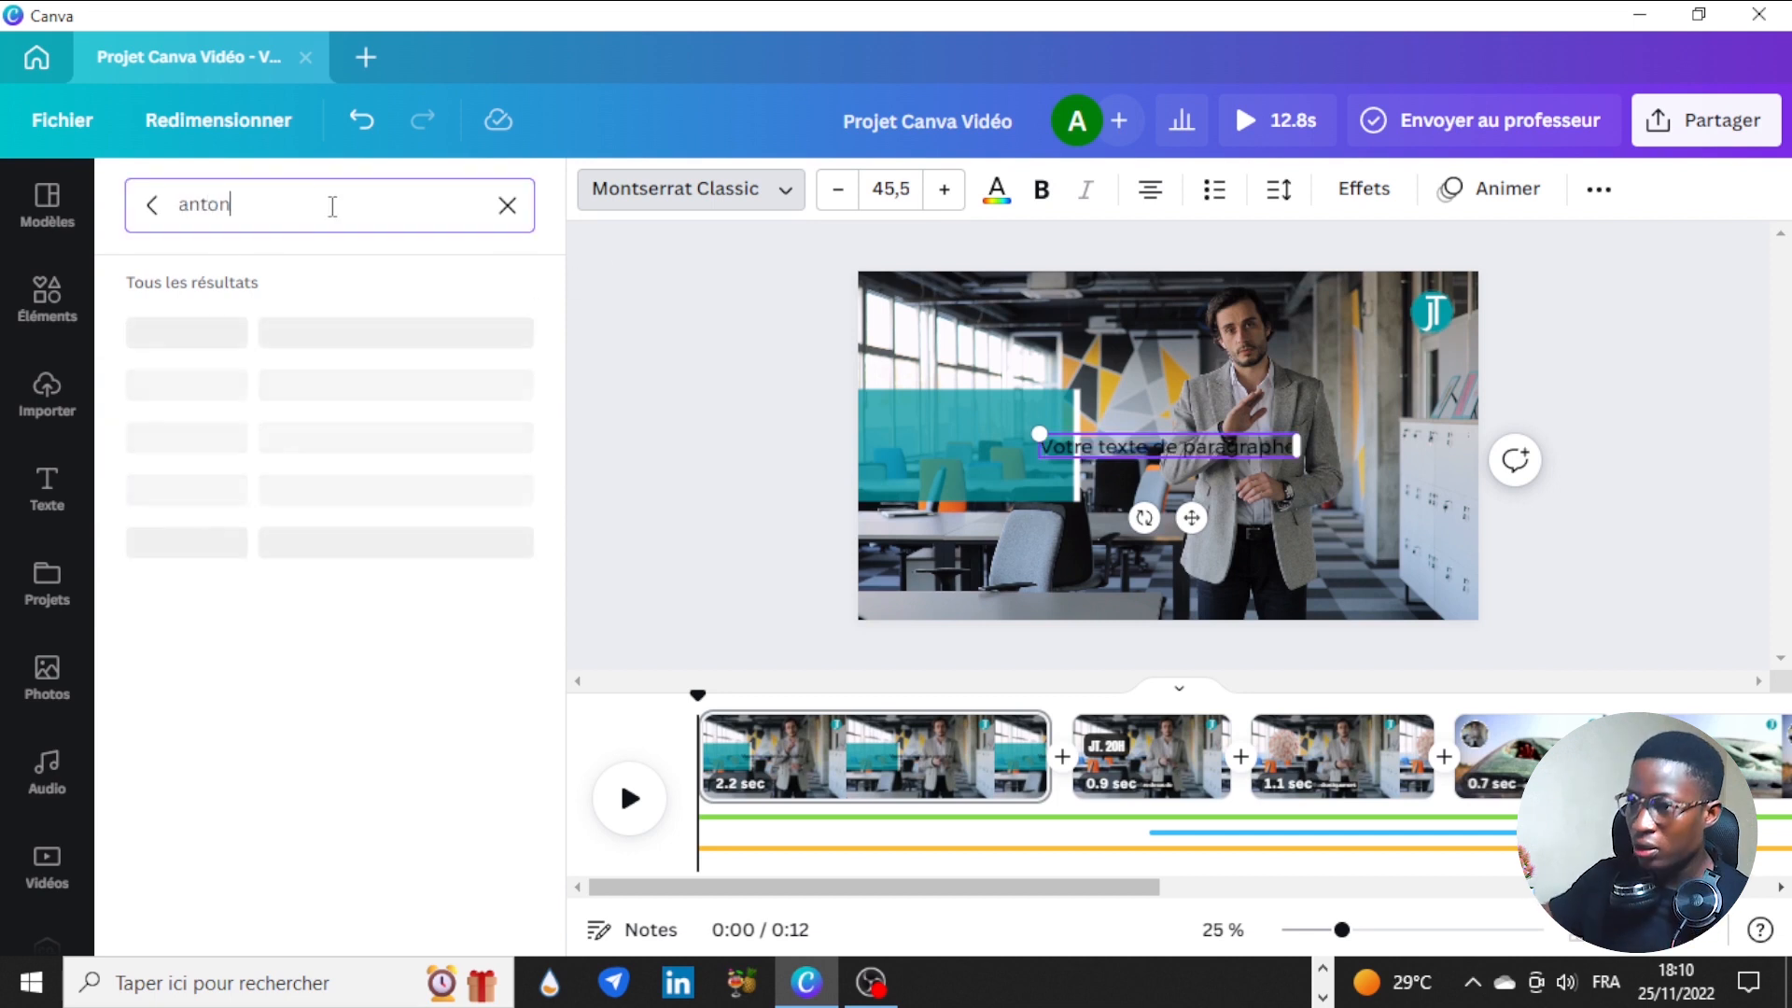
left_click(187, 329)
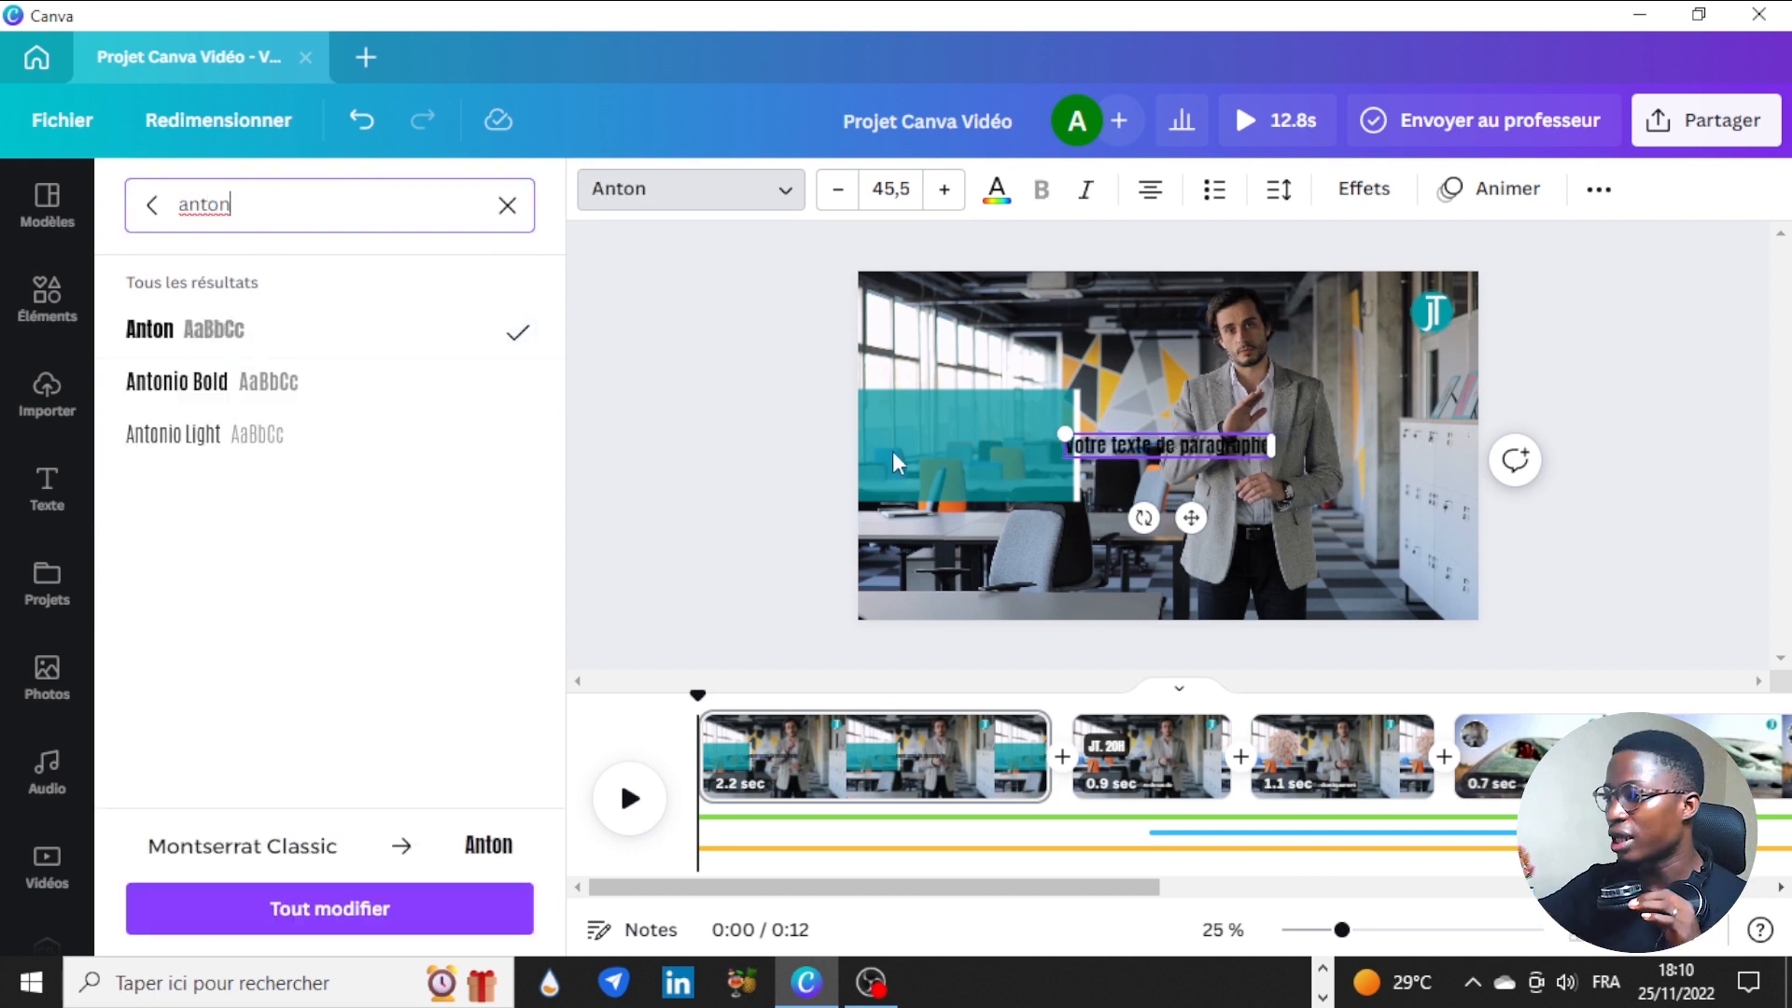
Step: Replace the placeholder text with "JT.20H", place it on the teal banner and enlarge it to size 116
triple_click(1123, 441)
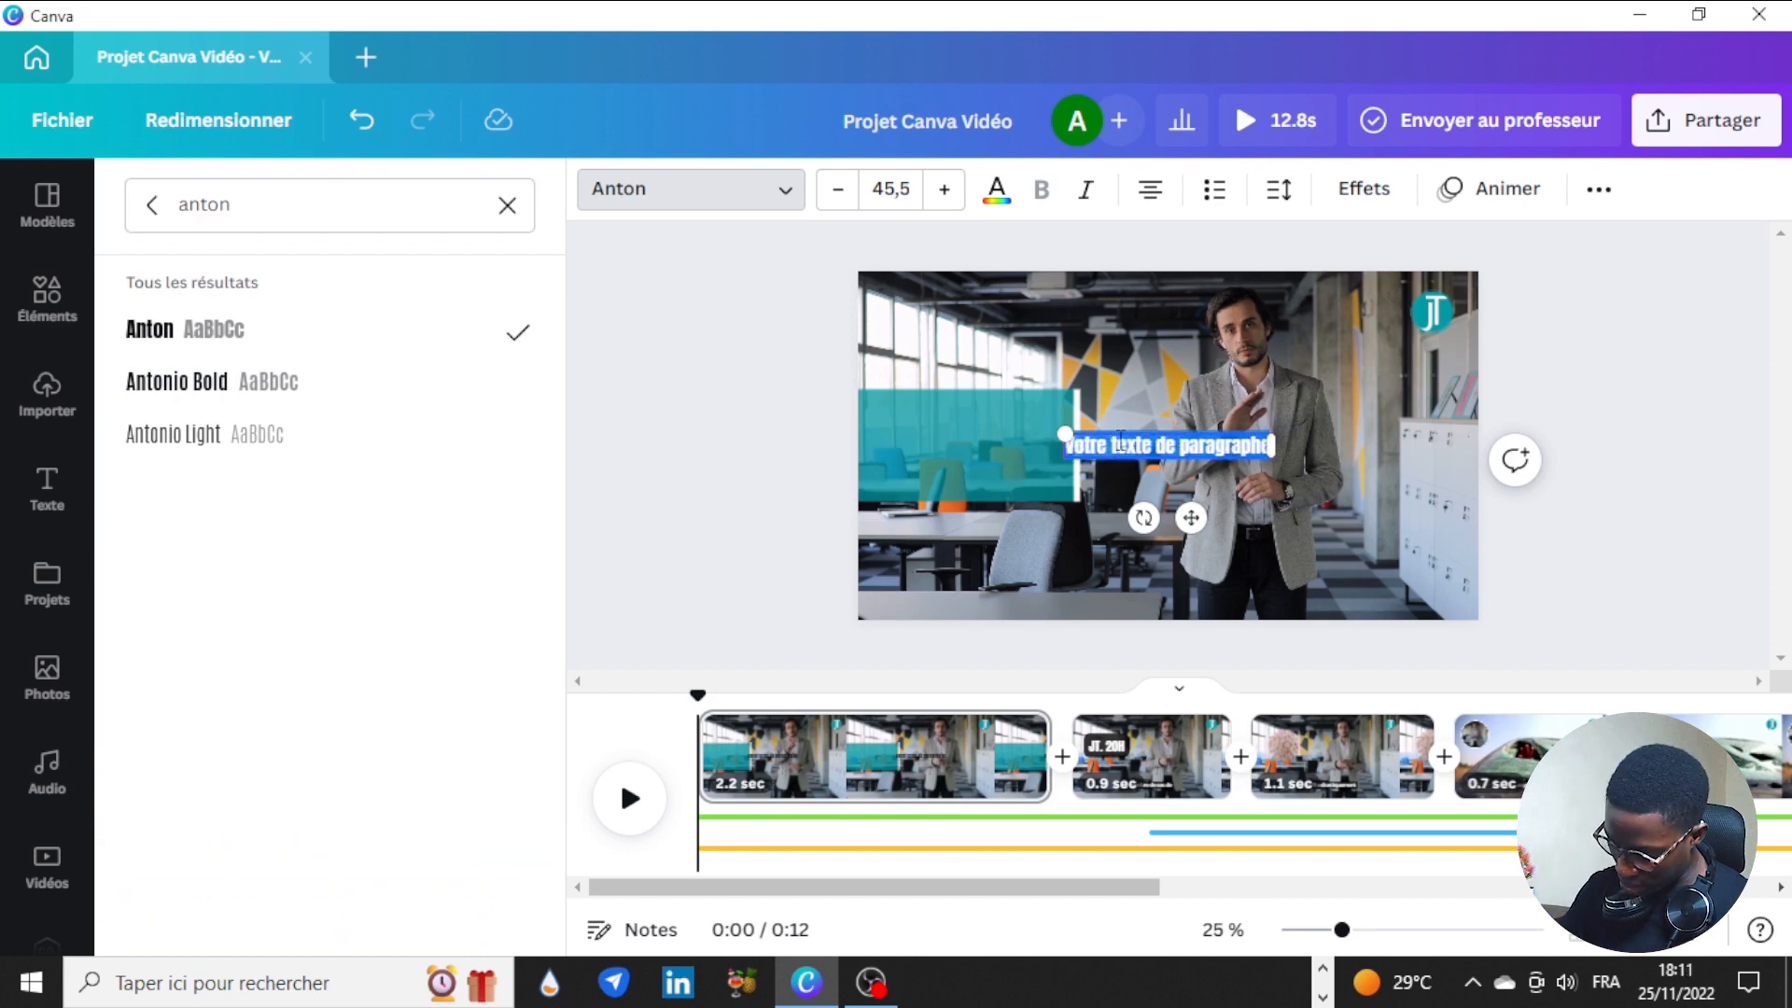
type("JT.20H")
left_click_drag(1191, 518, 943, 506)
mouse_move(1018, 437)
left_mouse_down()
mouse_move(938, 453)
mouse_move(1028, 467)
left_mouse_up()
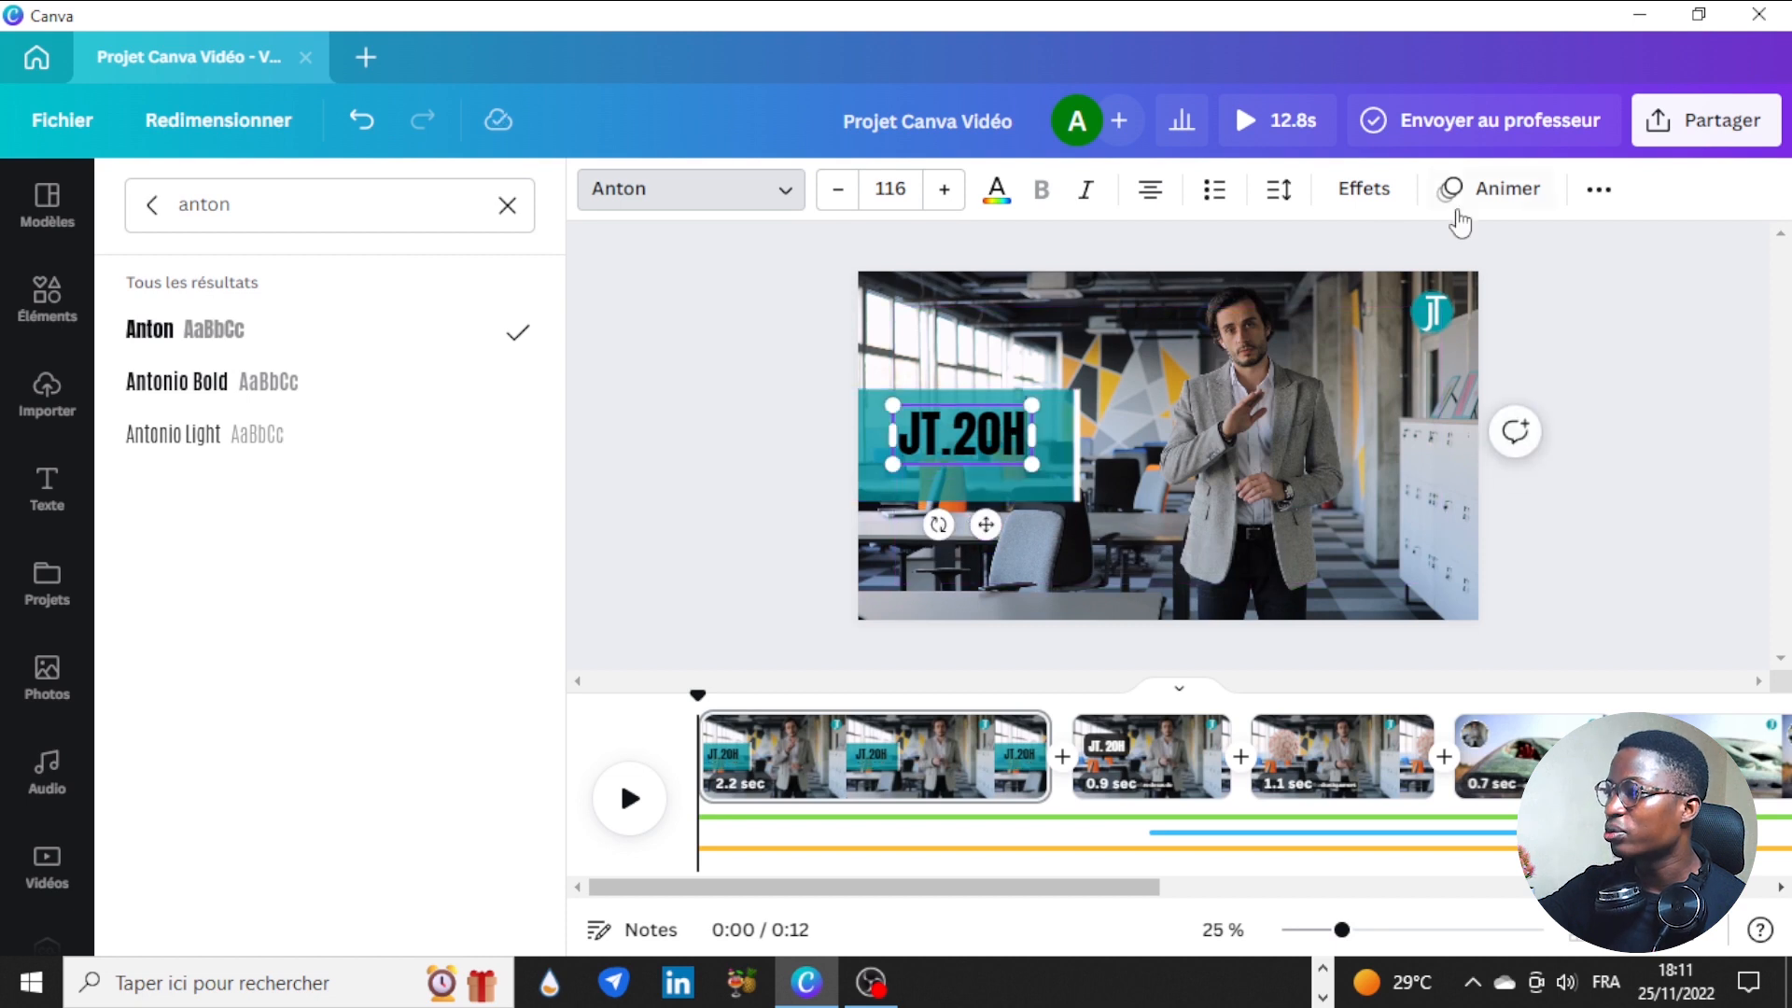
Step: Change the "JT.20H" title's text colour to white
left_click(1596, 191)
left_click(997, 191)
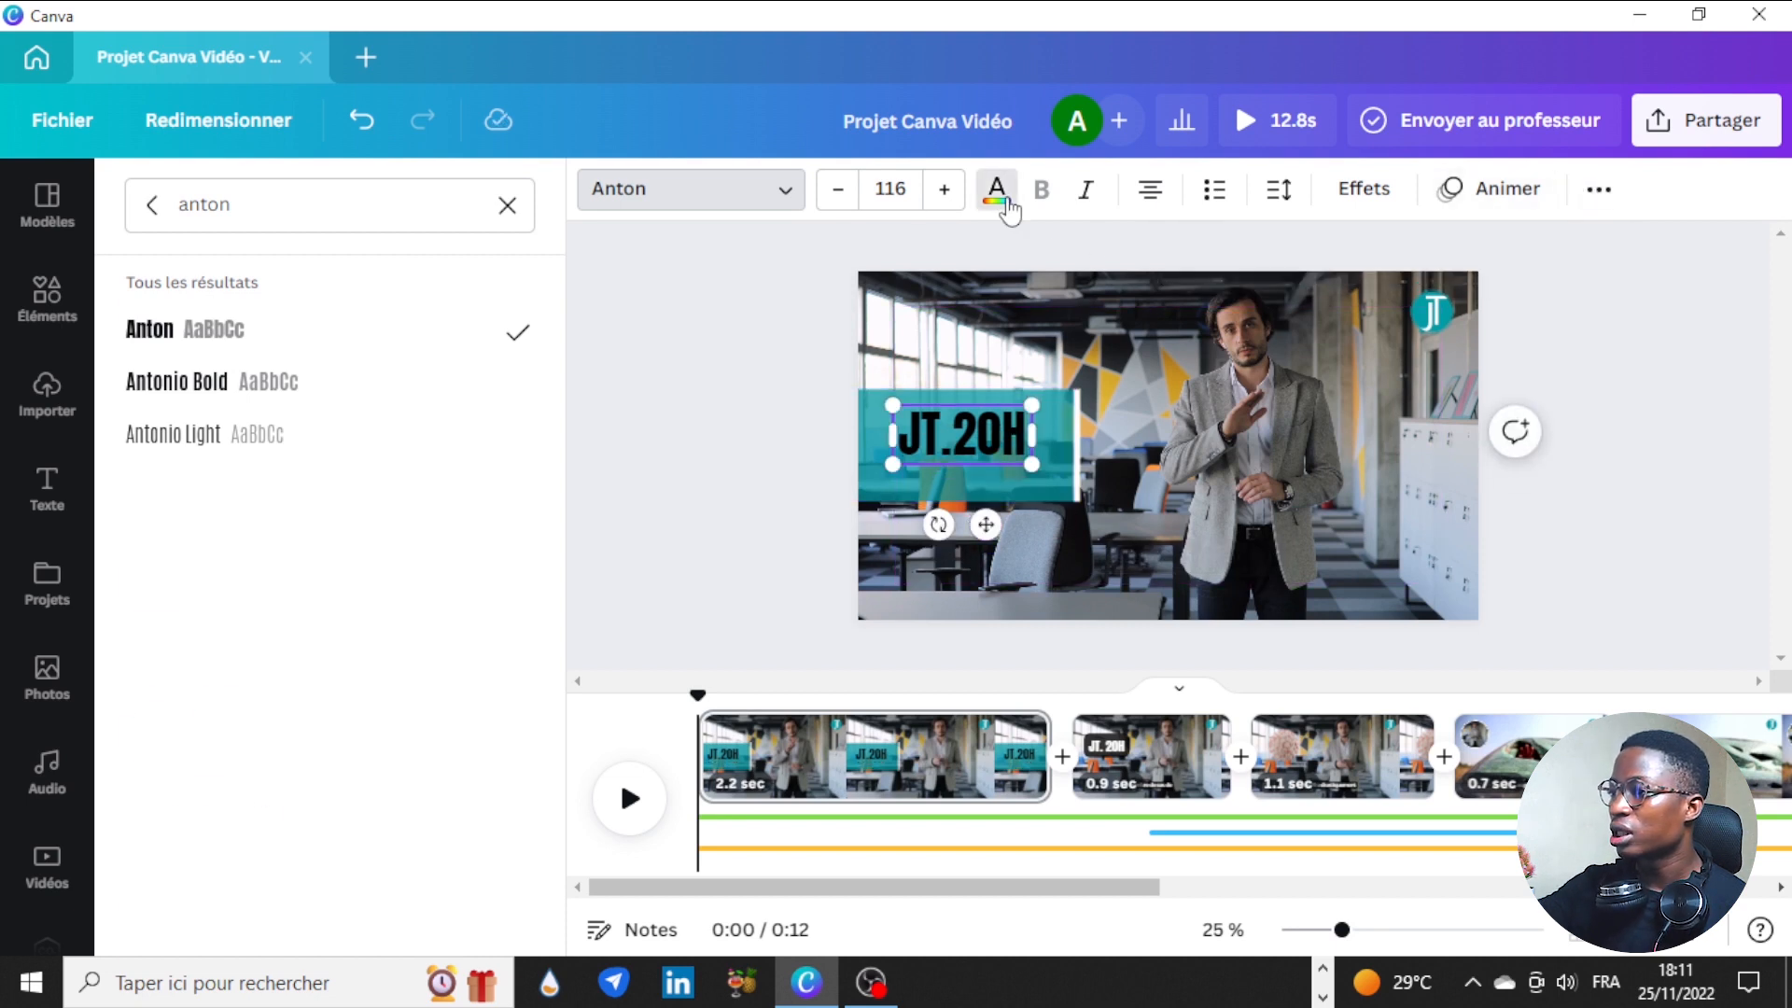
left_click(344, 408)
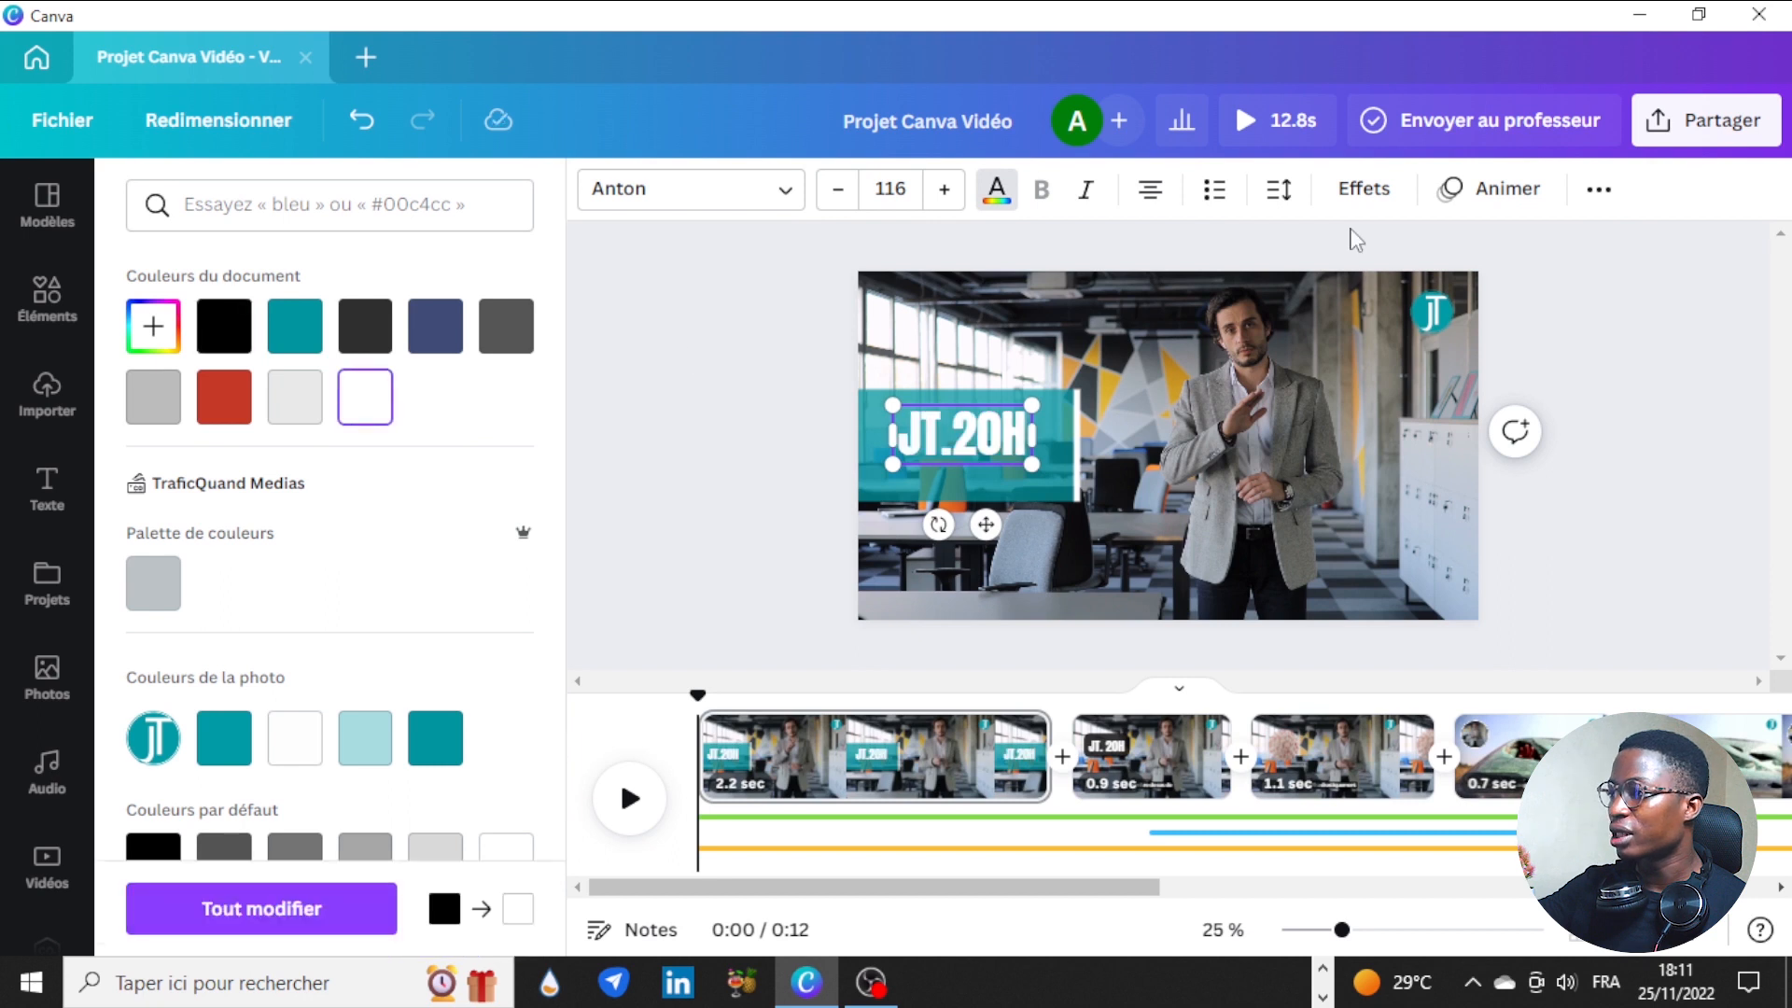
Step: Apply the Élévation text effect to the "JT.20H" title
left_click(1596, 194)
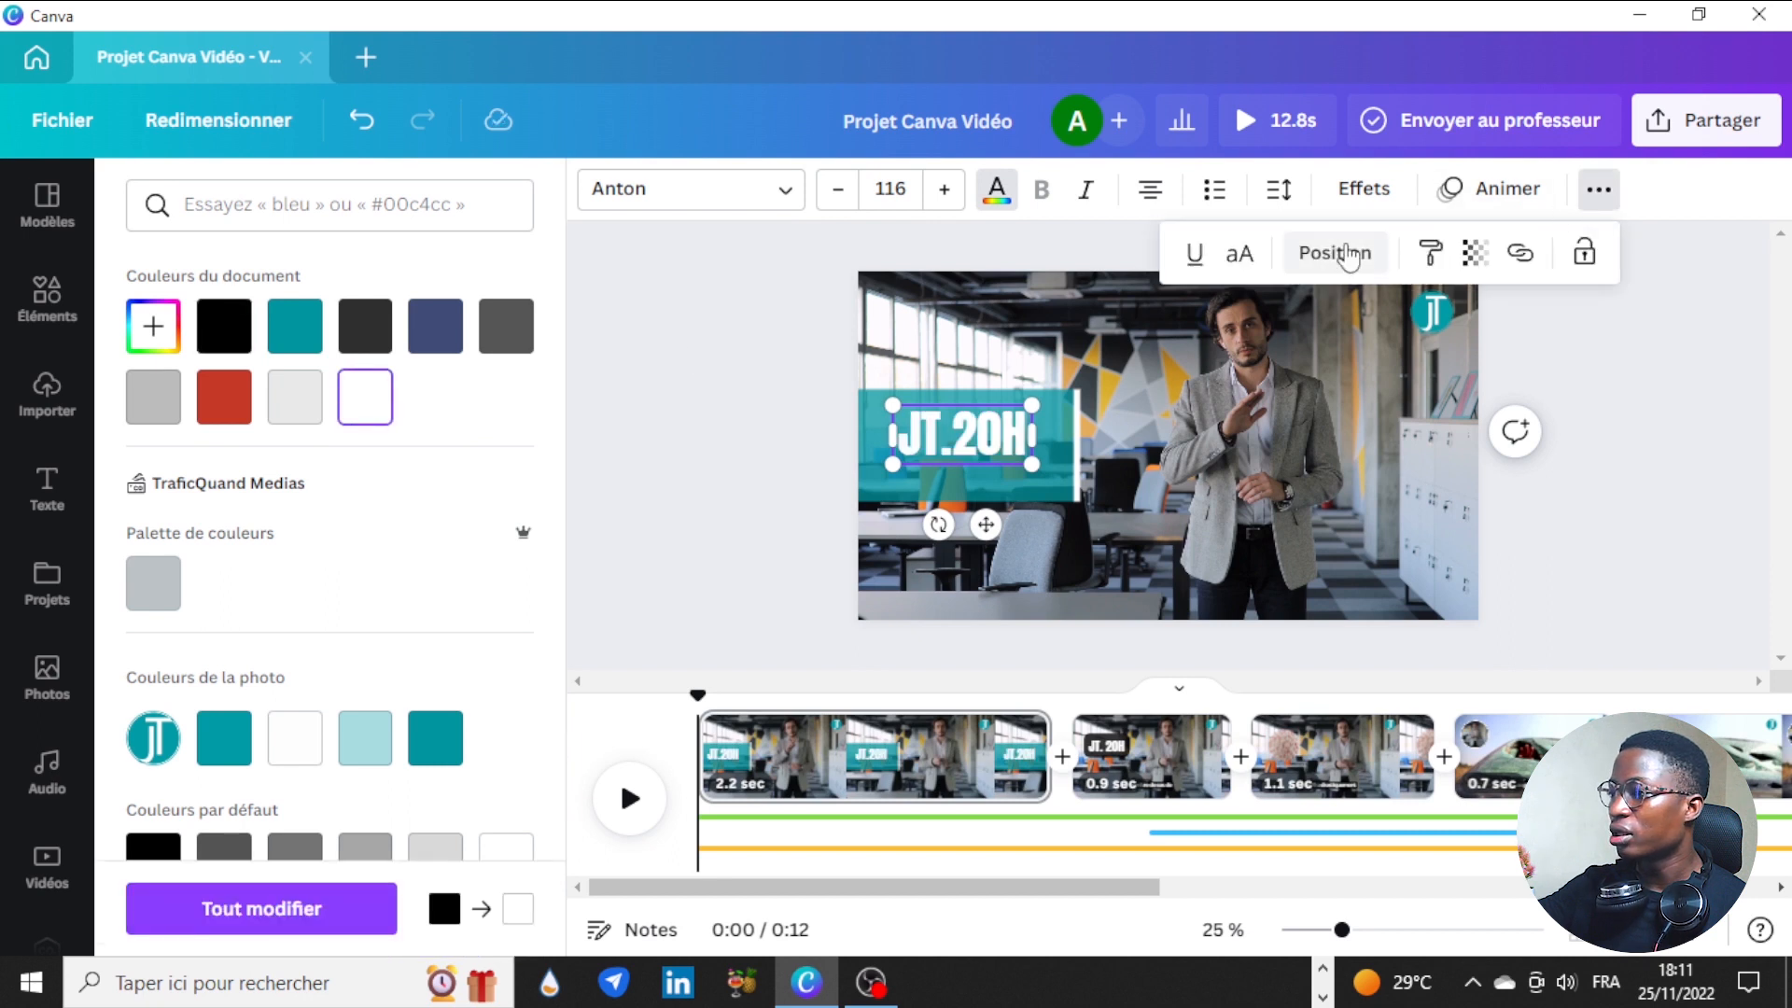
left_click(1363, 189)
left_click(455, 390)
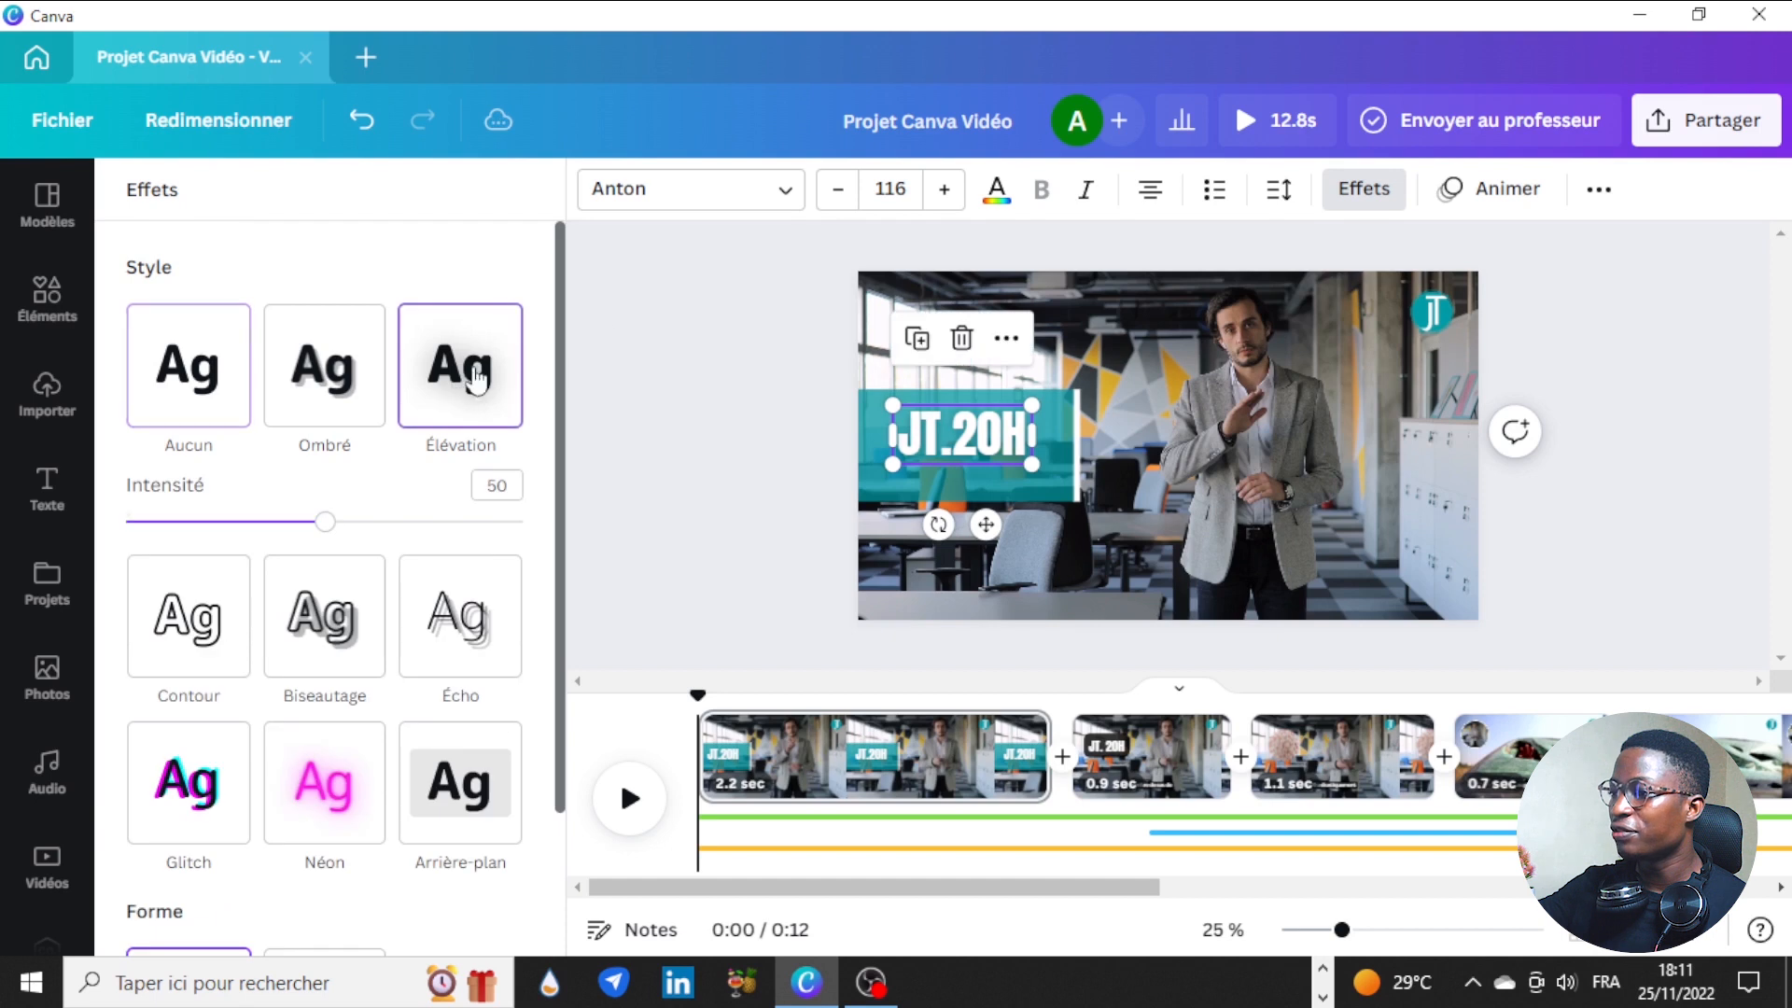
left_click(721, 321)
left_click(721, 322)
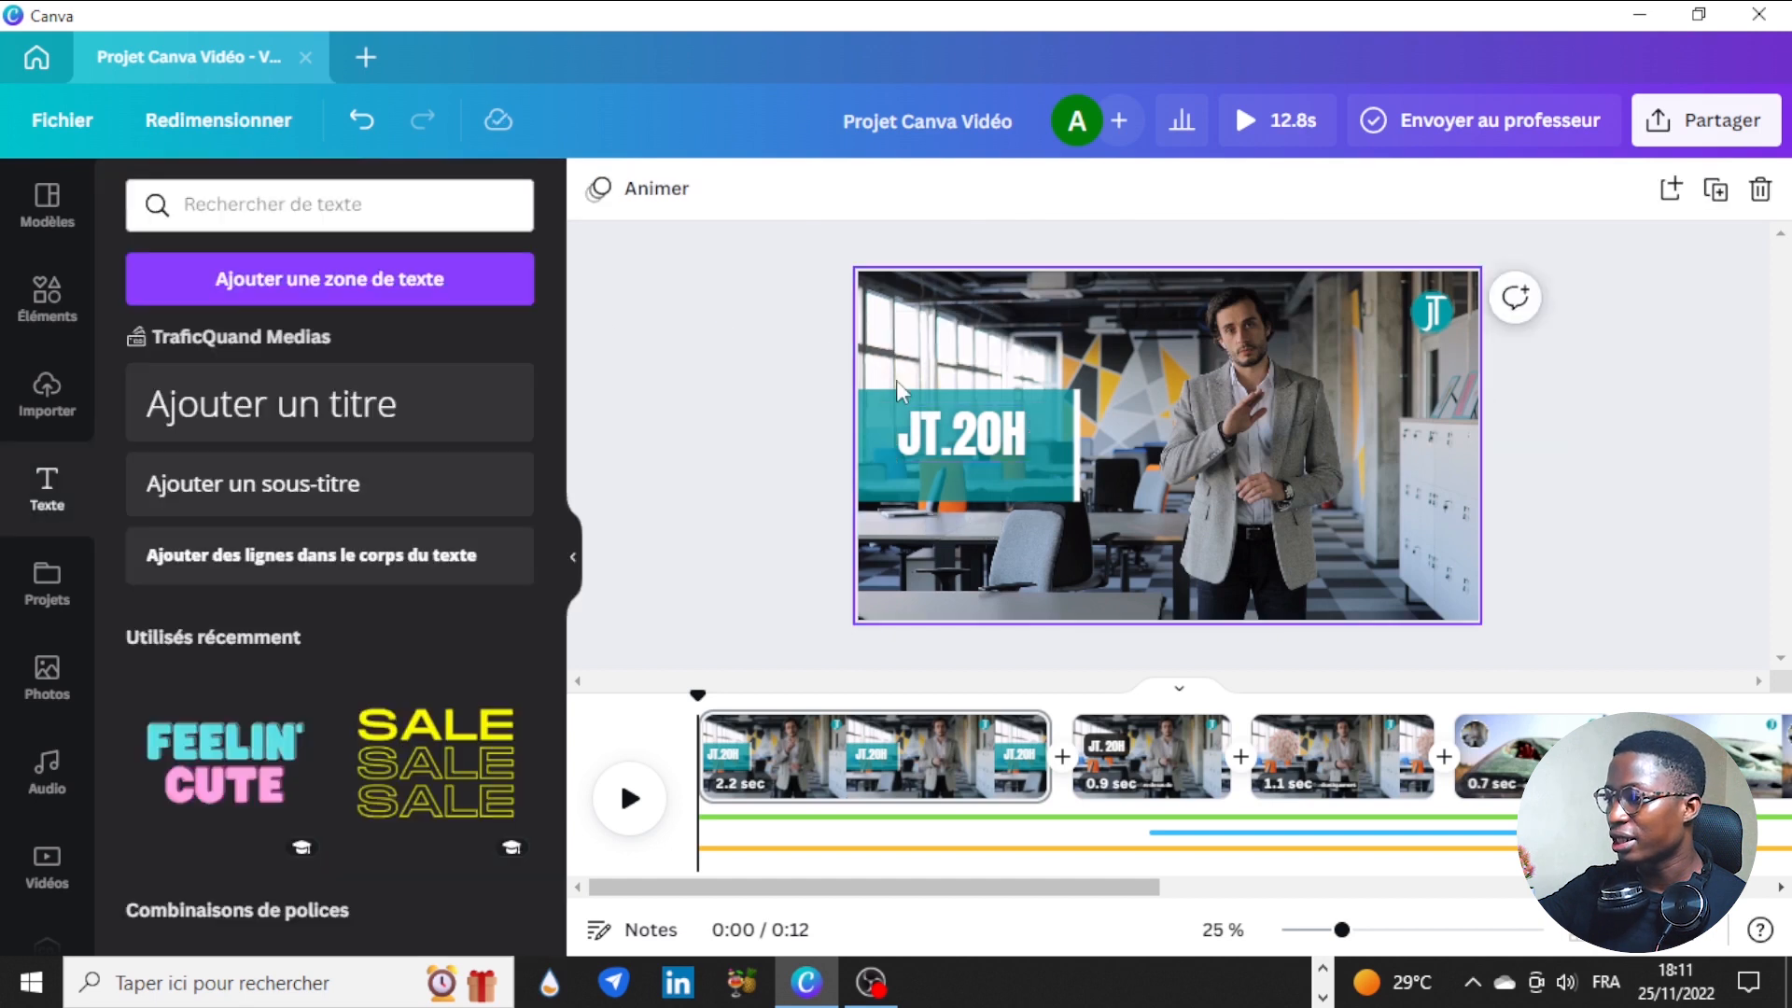
Step: Move the "JT.20H" title slightly higher on the teal banner
left_click(966, 418)
left_click_drag(966, 418, 966, 410)
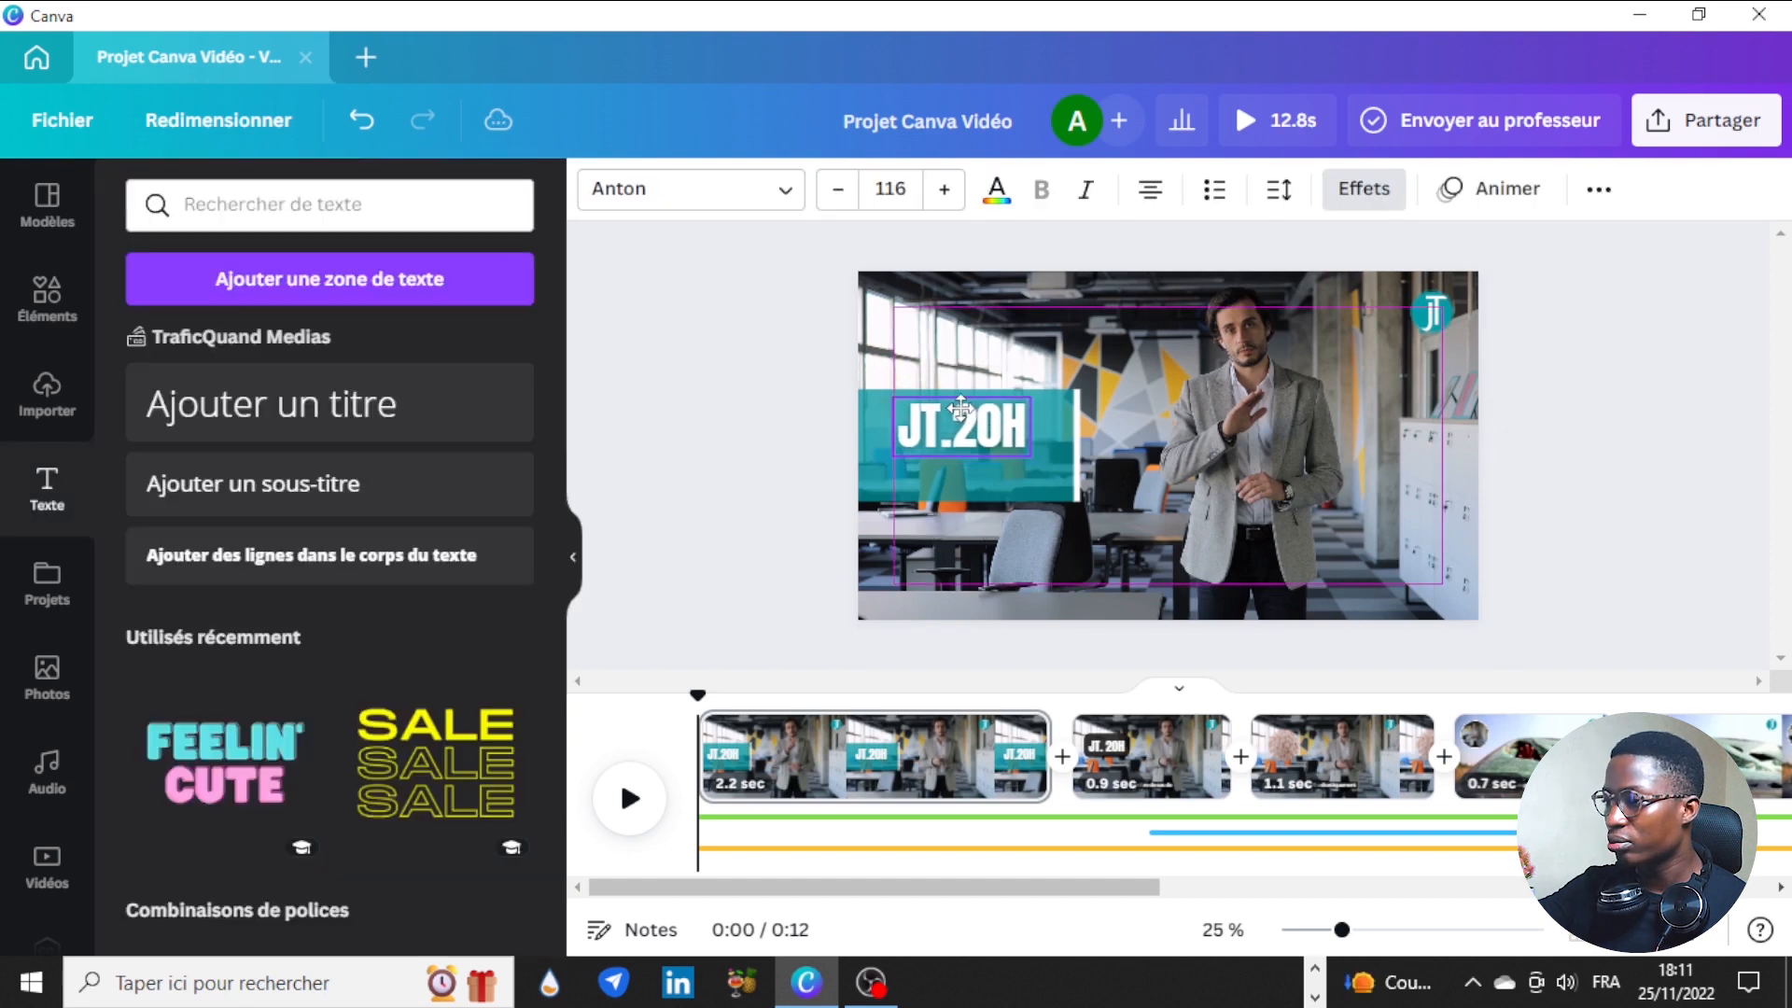
left_click(771, 404)
Step: Duplicate the "JT.20H" title and place the copy directly beneath it on the banner
left_click(966, 427)
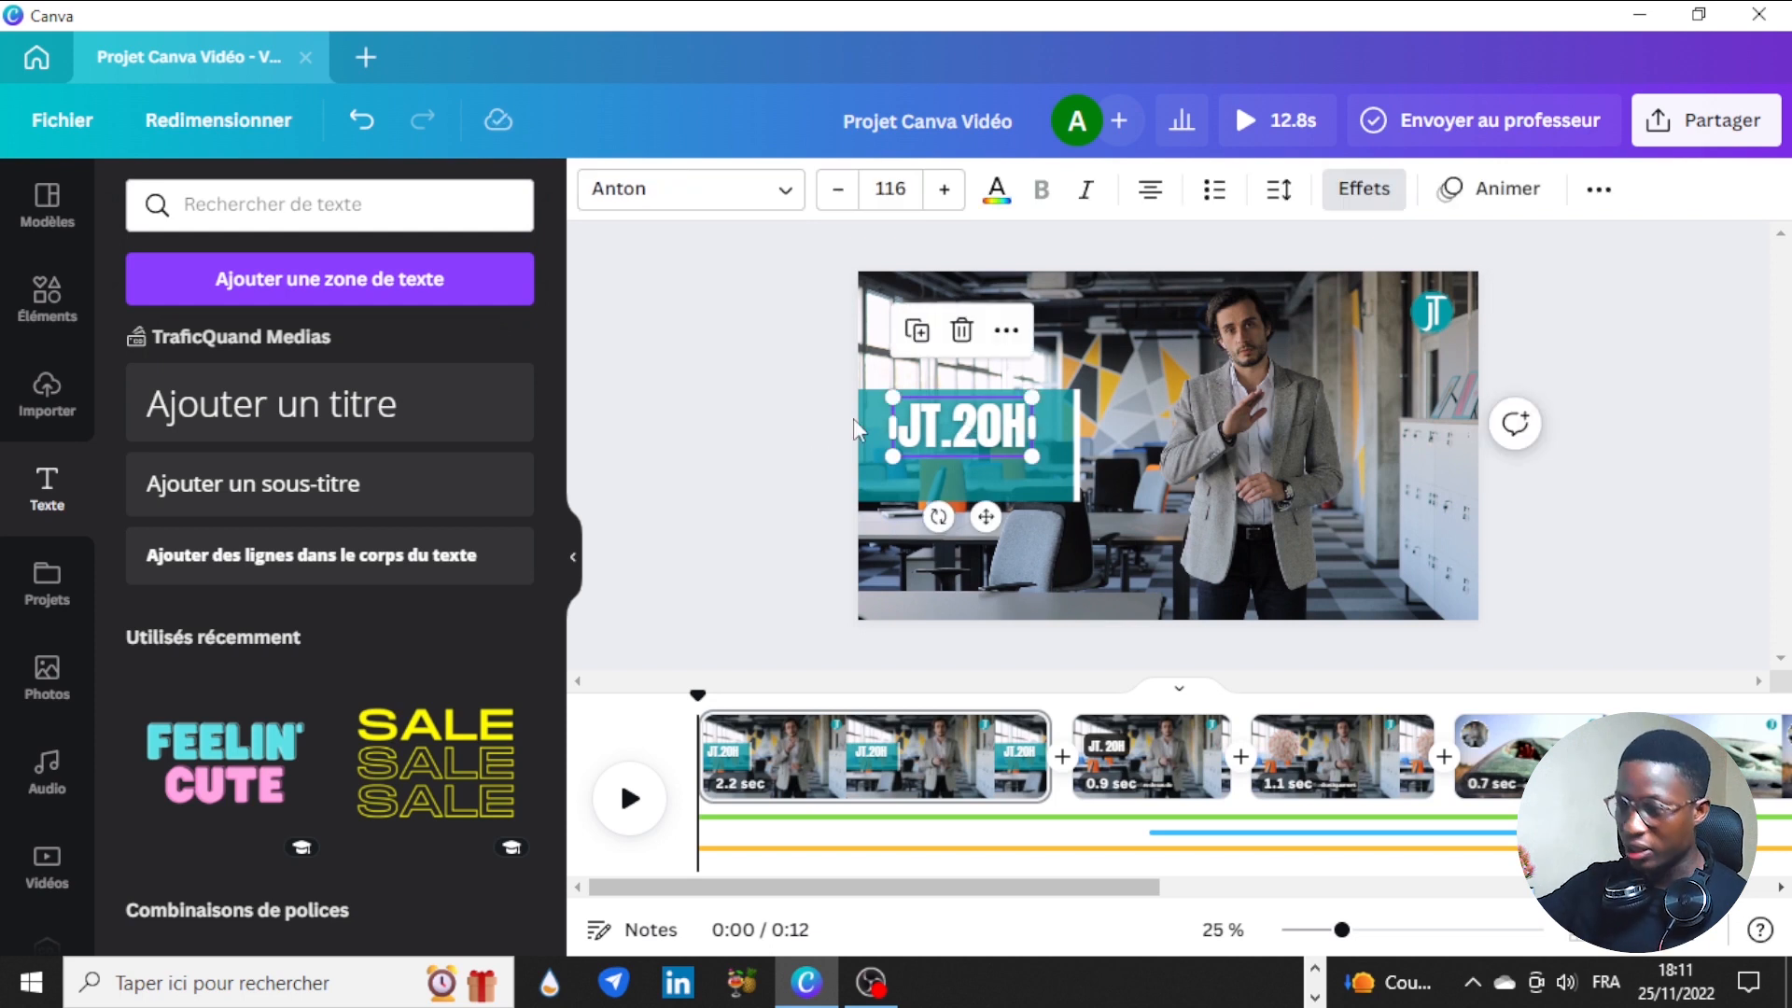
key("ctrl+d")
left_click_drag(962, 437, 954, 467)
Step: Replace the duplicated text with "Par :" followed by the presenter's first name and initial
double_click(957, 464)
type("PAR /")
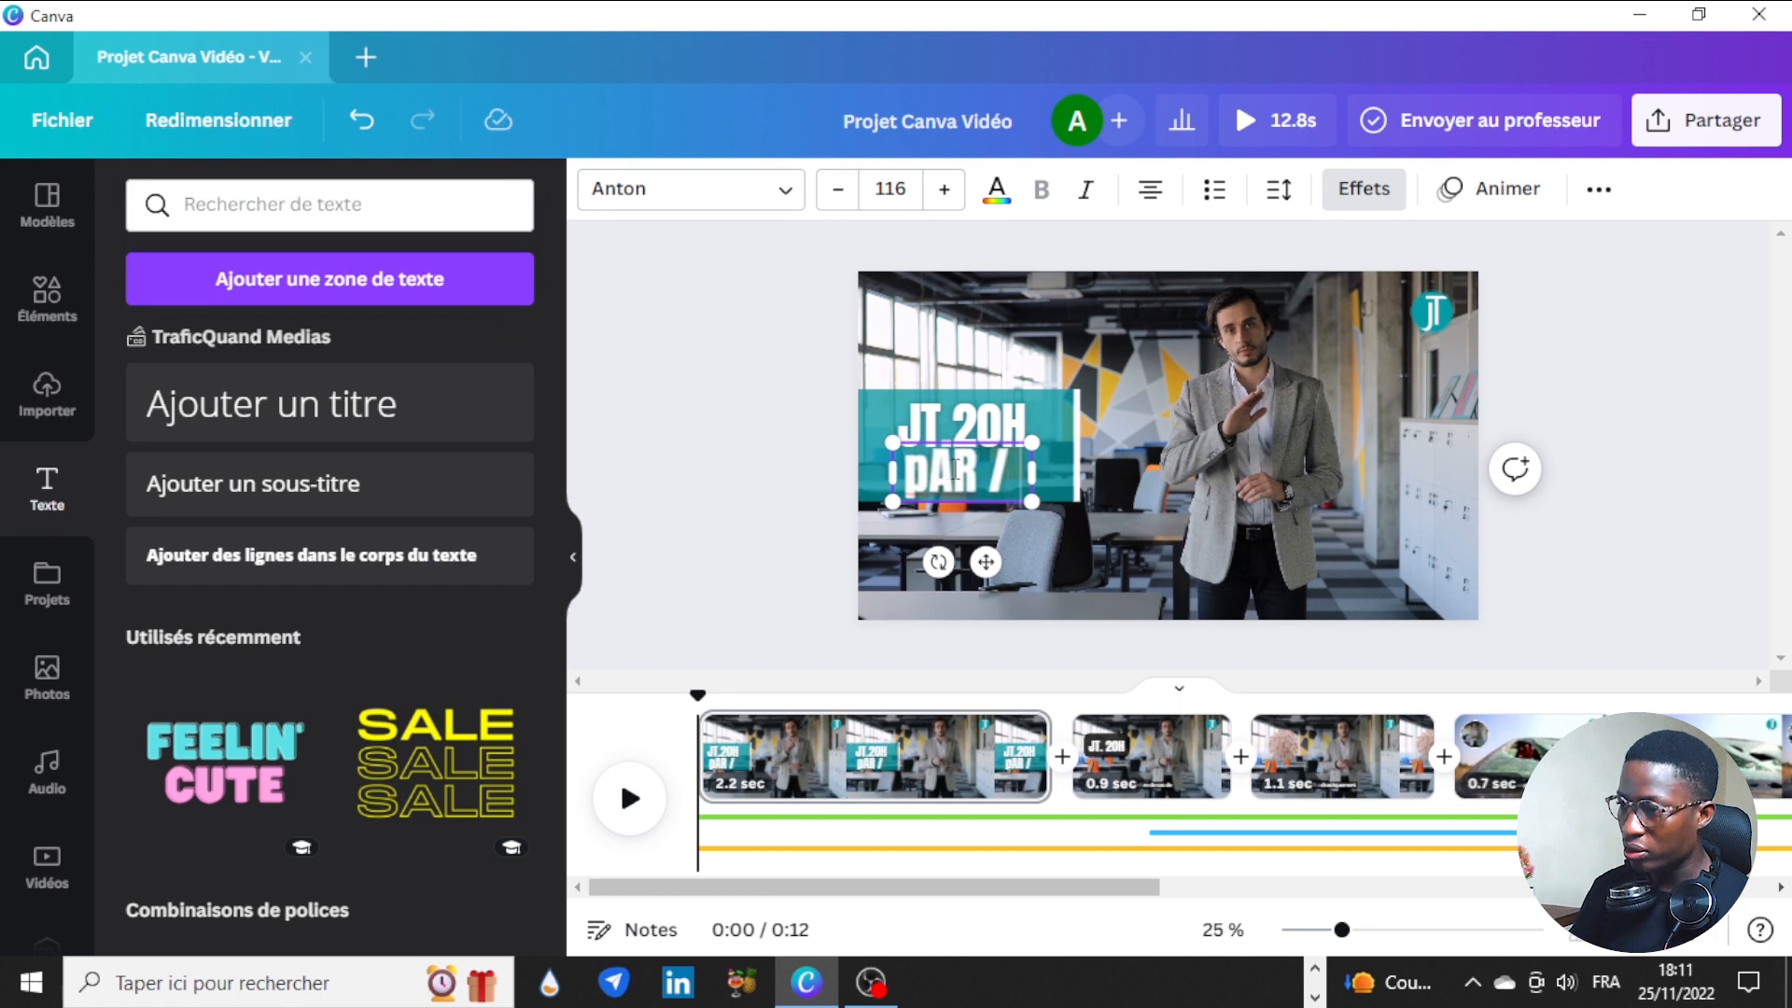
key("BackSpace")
key("BackSpace")
key("BackSpace")
key("BackSpace")
key("BackSpace")
type("Par : Aristid")
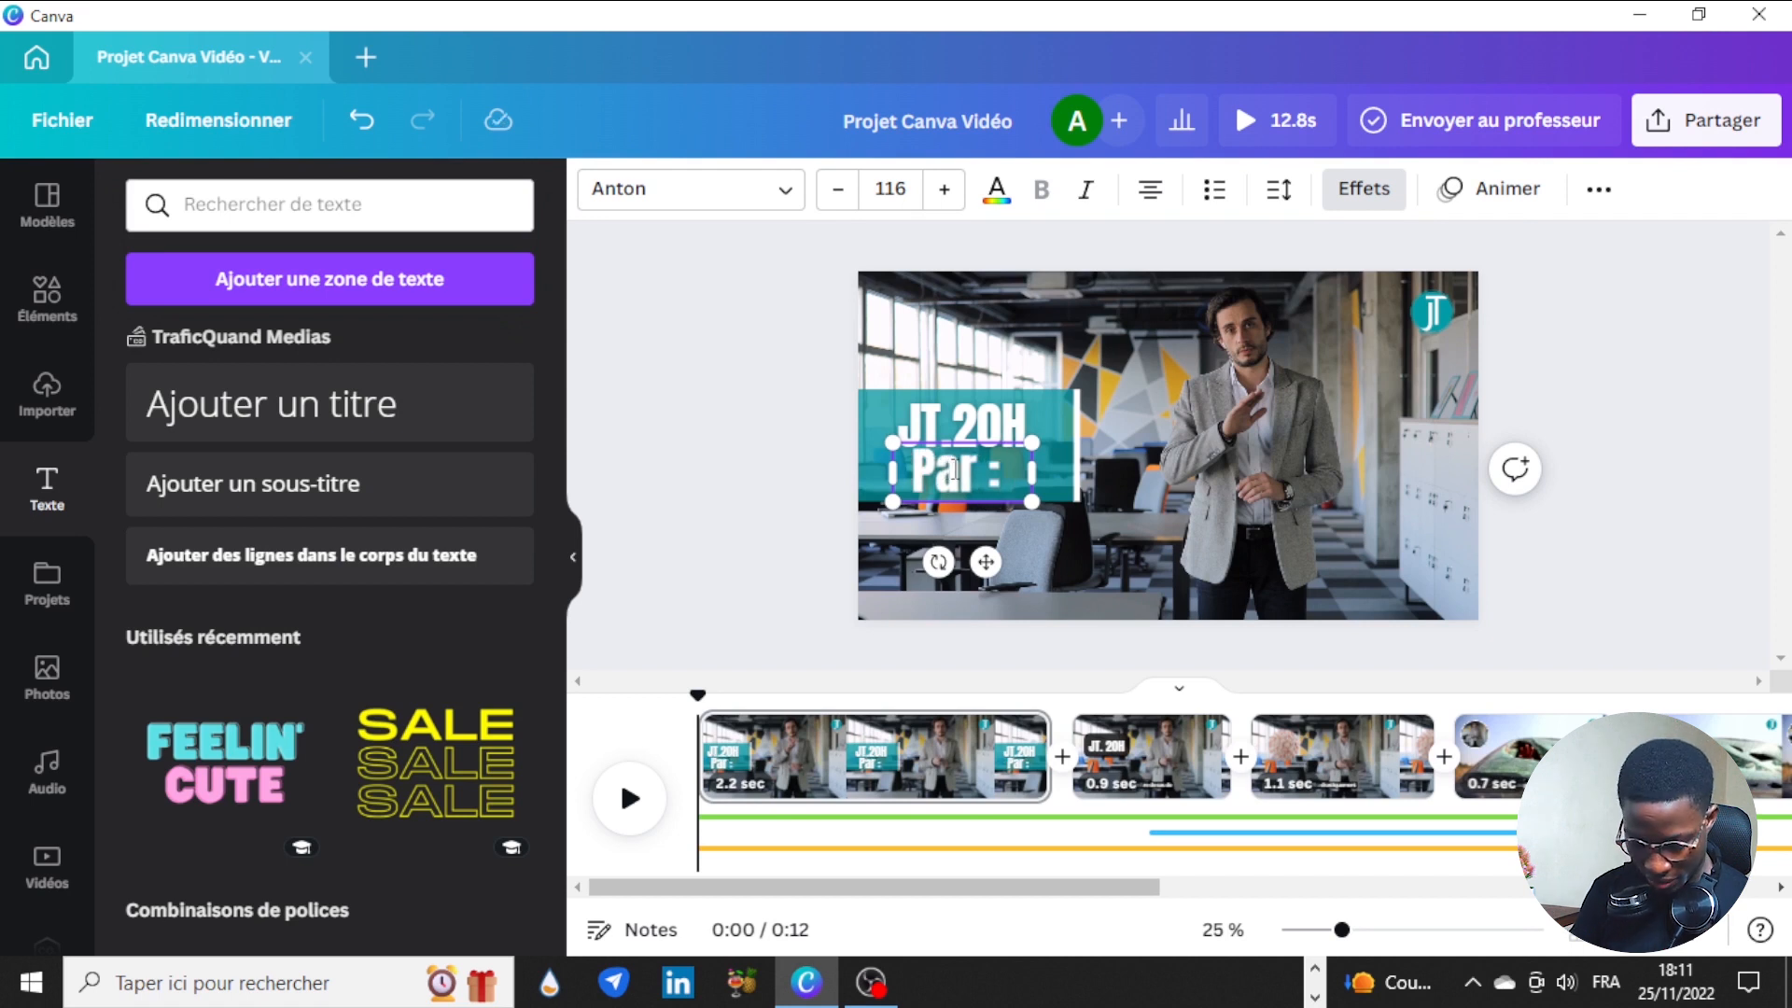
type("e C.")
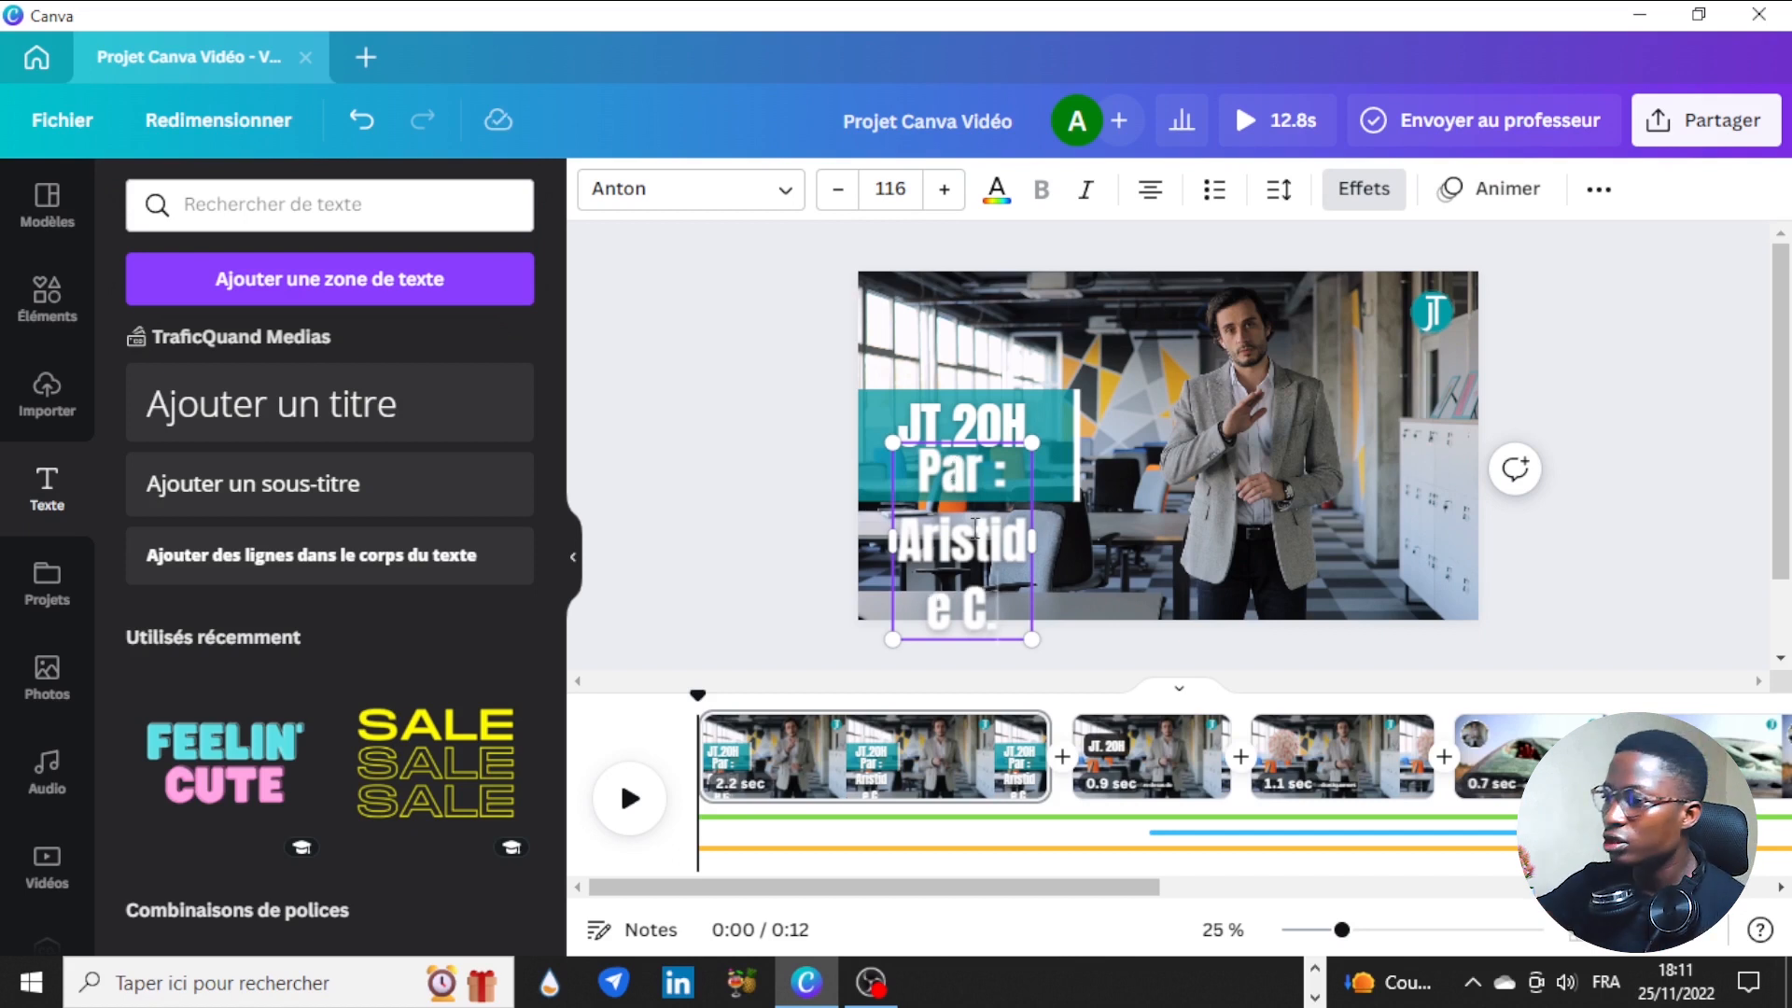
Step: Change the "Par :" byline's font to Montserrat Classic
left_click(658, 206)
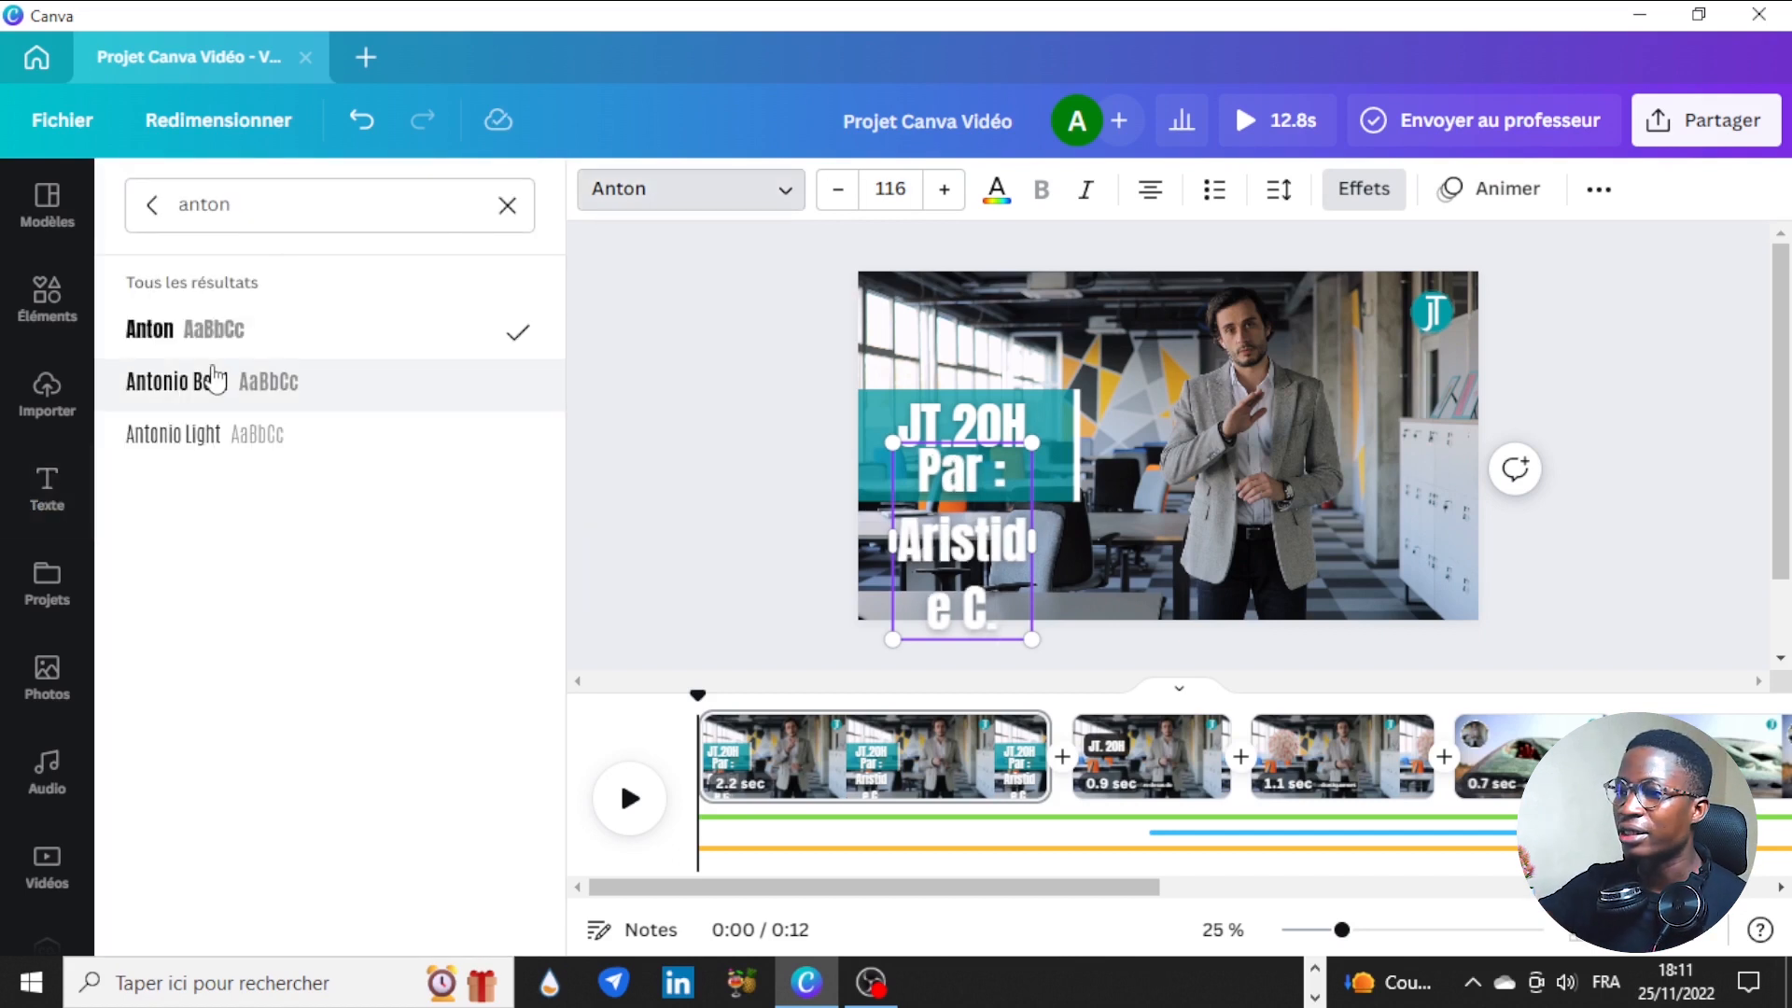
double_click(251, 210)
key("BackSpace")
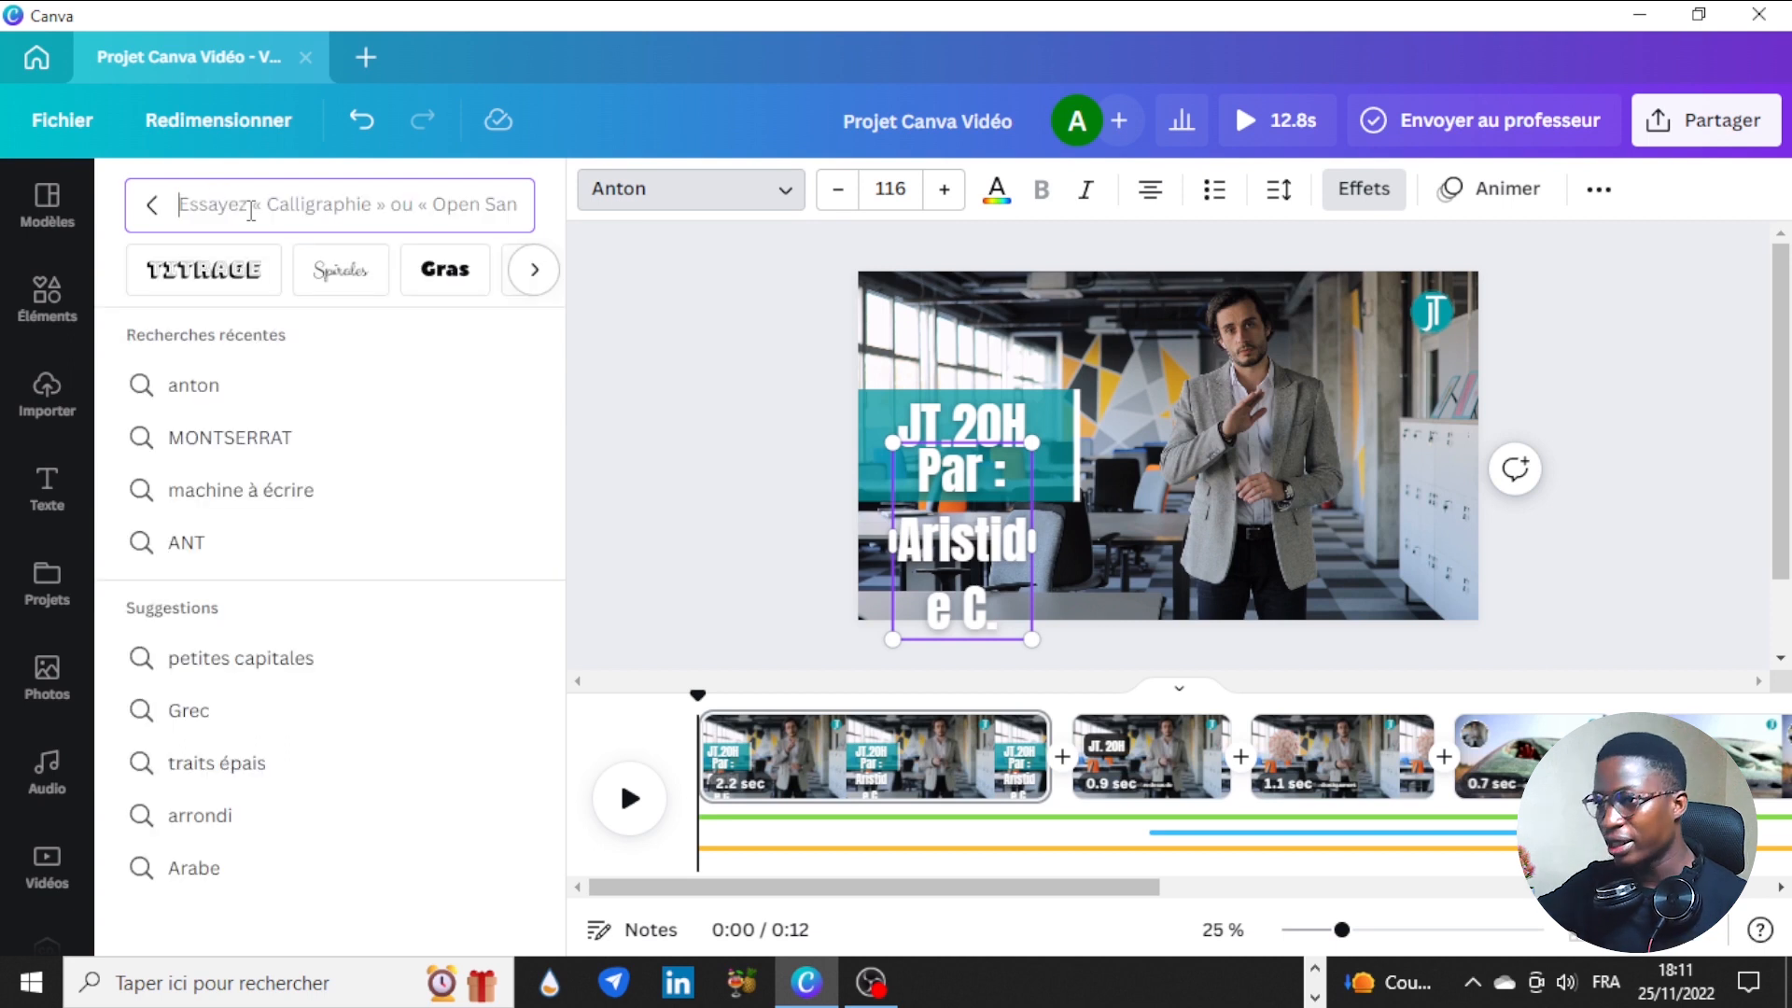
left_click(186, 453)
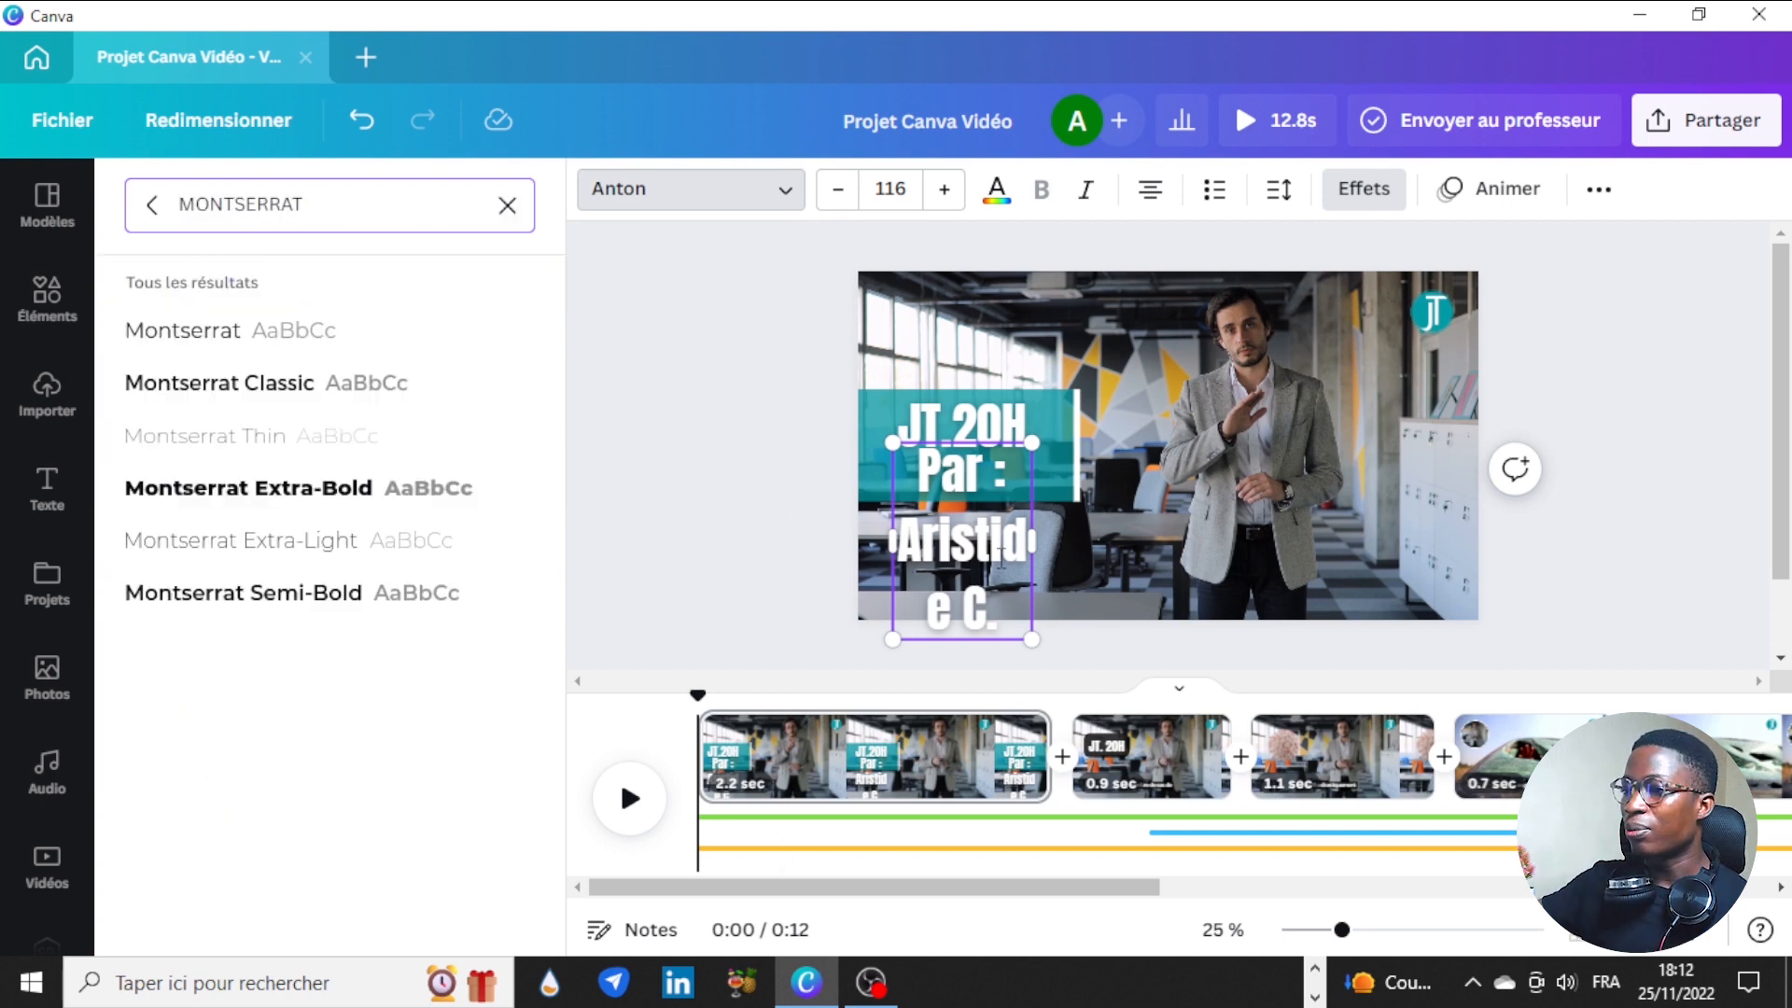
left_click(332, 400)
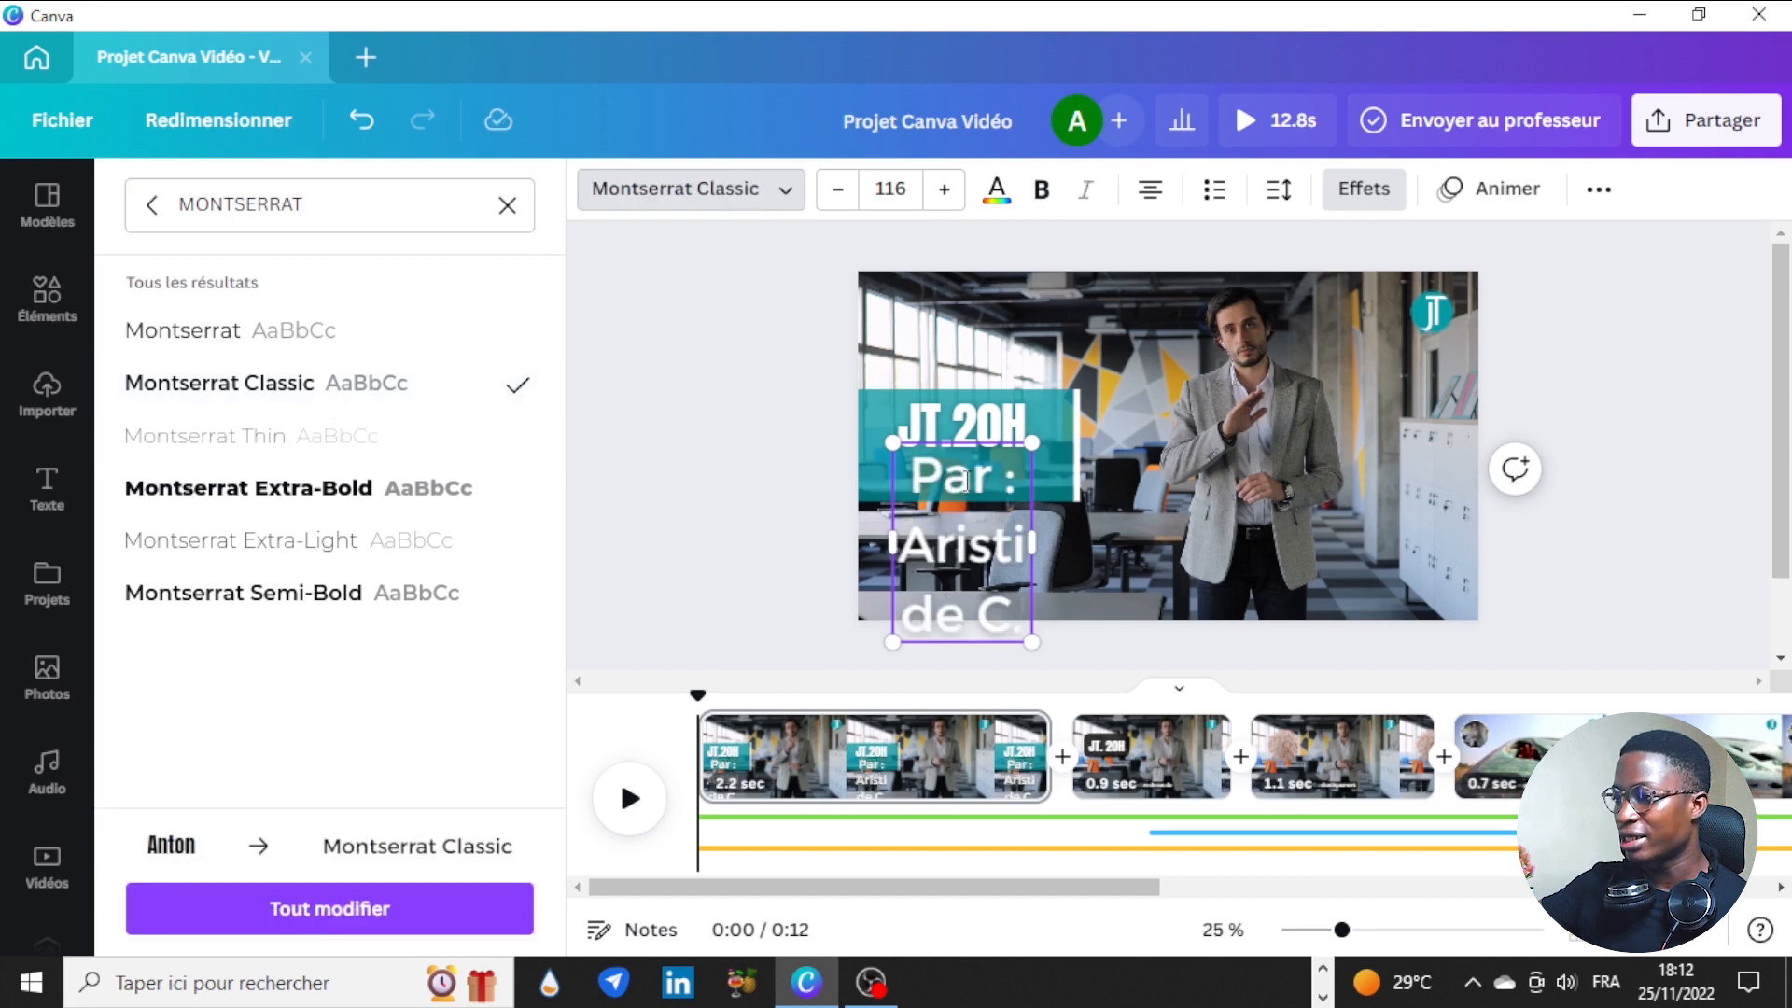
Step: Reduce the byline to size 42.8 and move it slightly lower beneath the title
left_click(838, 192)
left_click(839, 193)
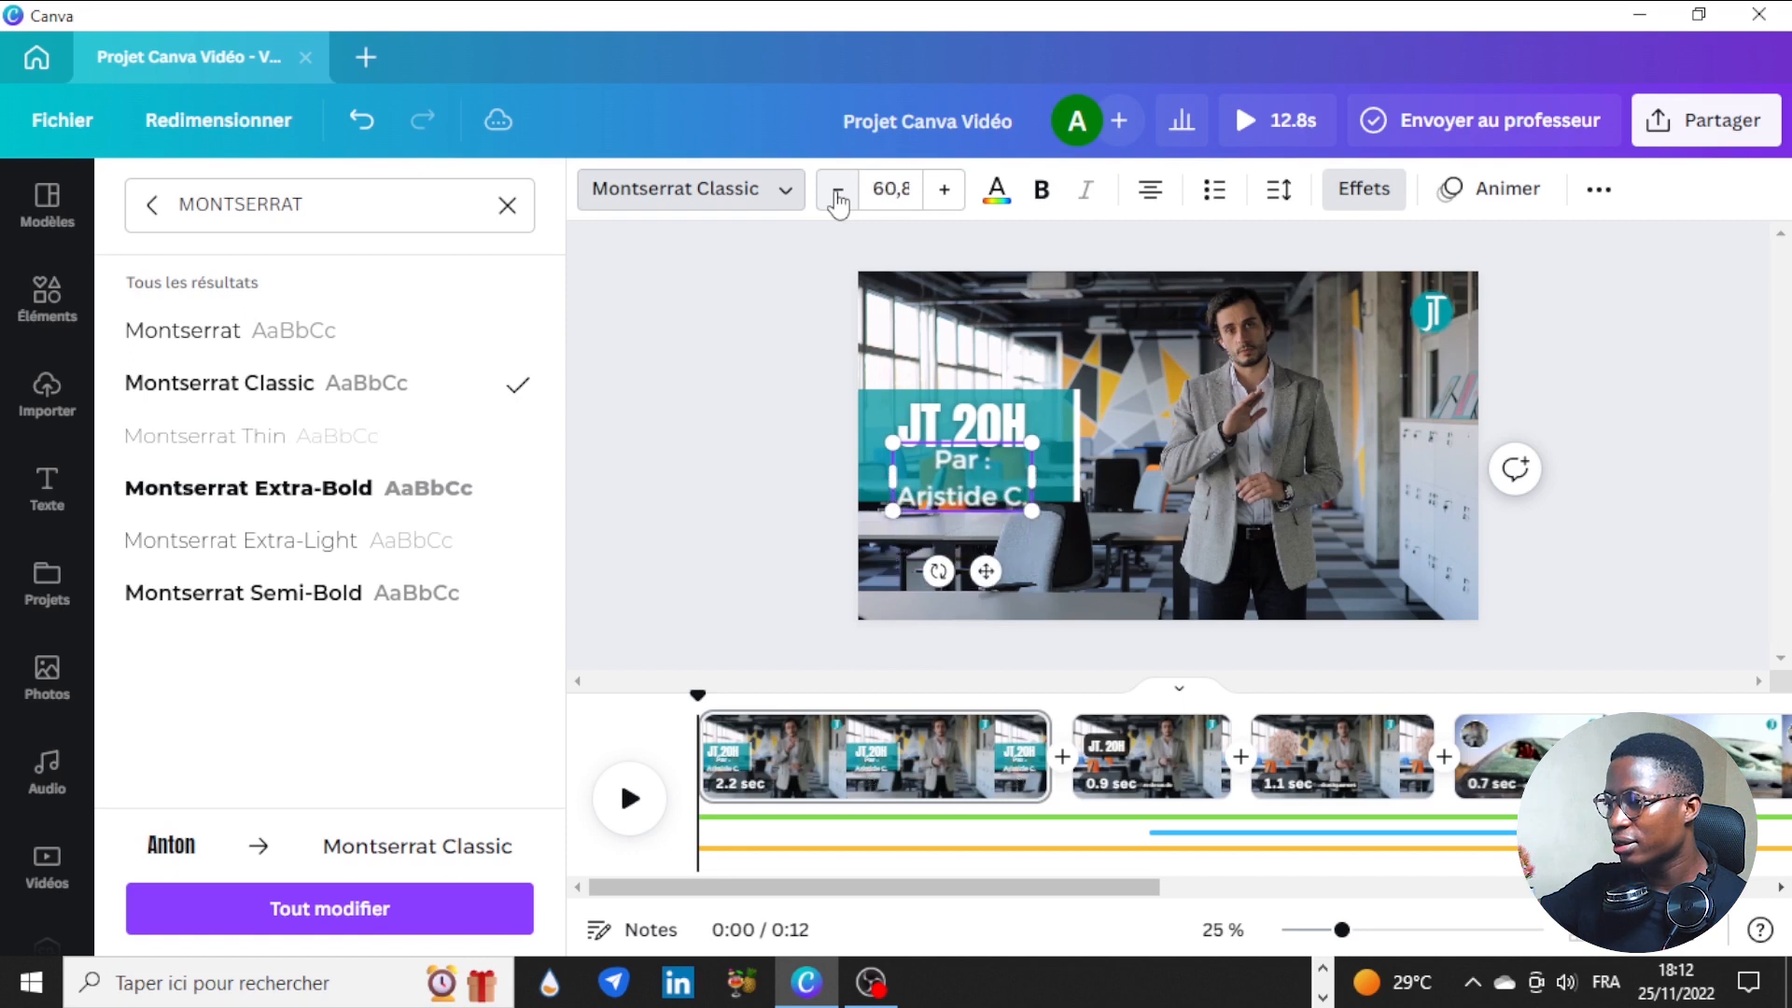
left_click(821, 413)
left_click(982, 476)
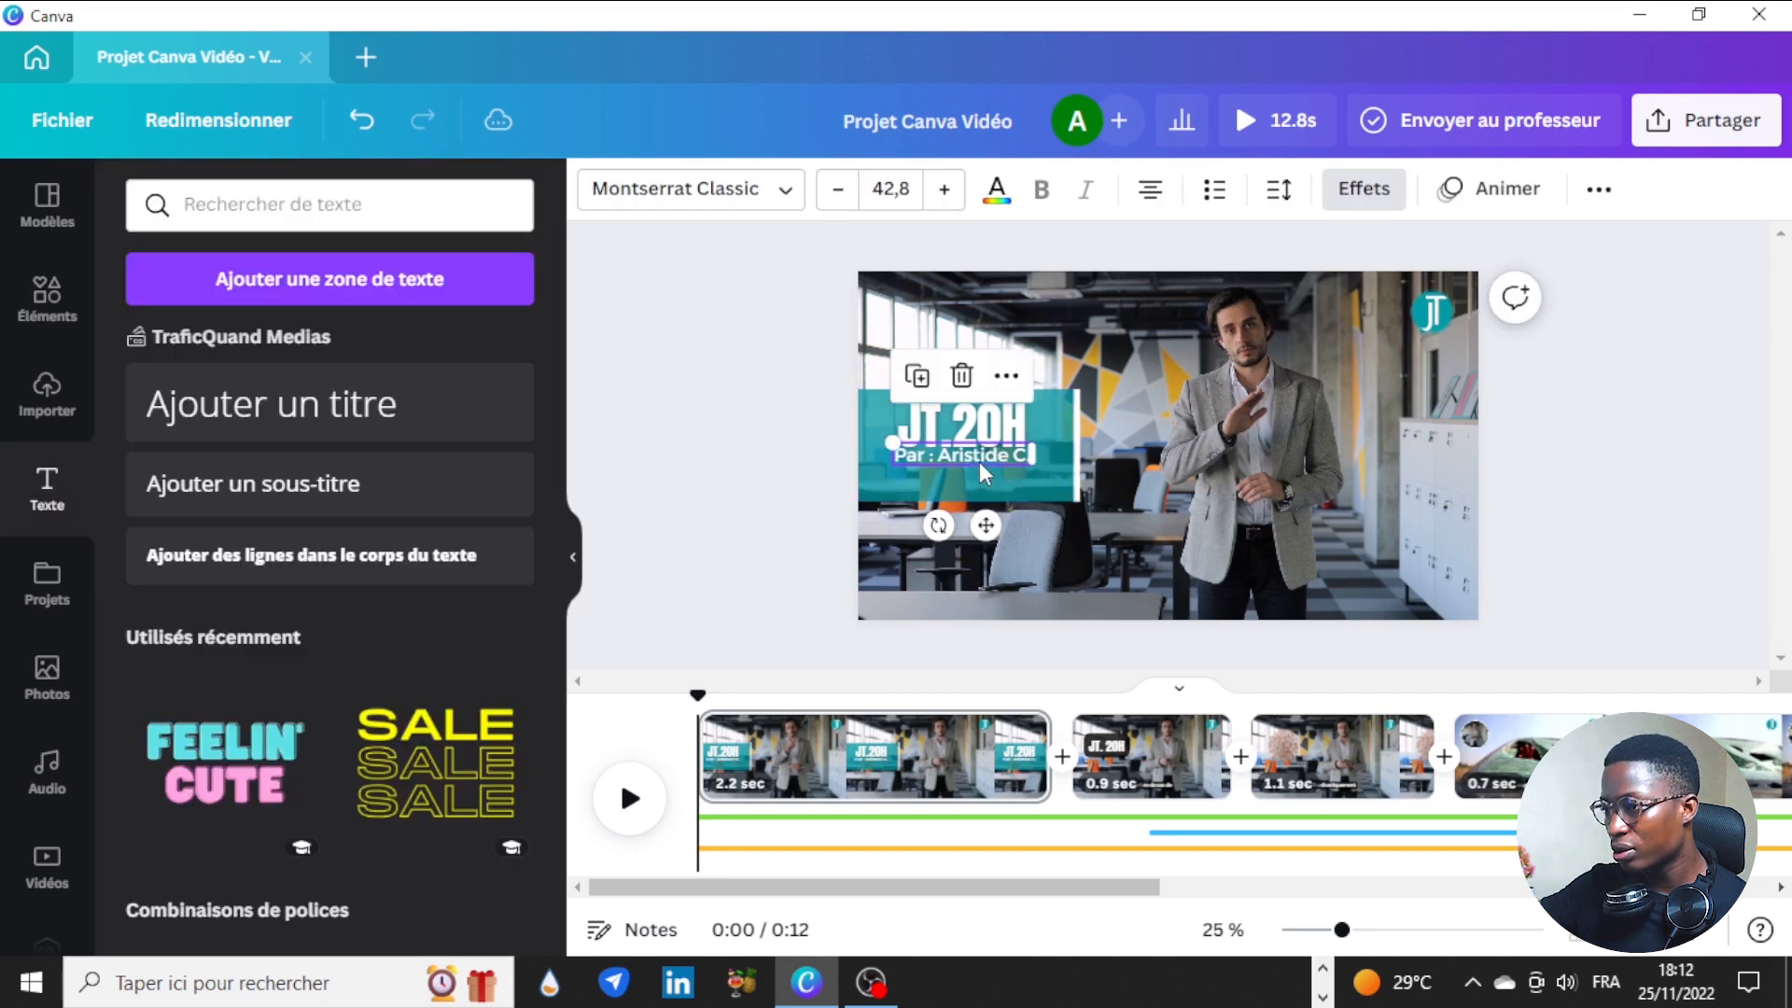
left_click_drag(978, 461, 978, 473)
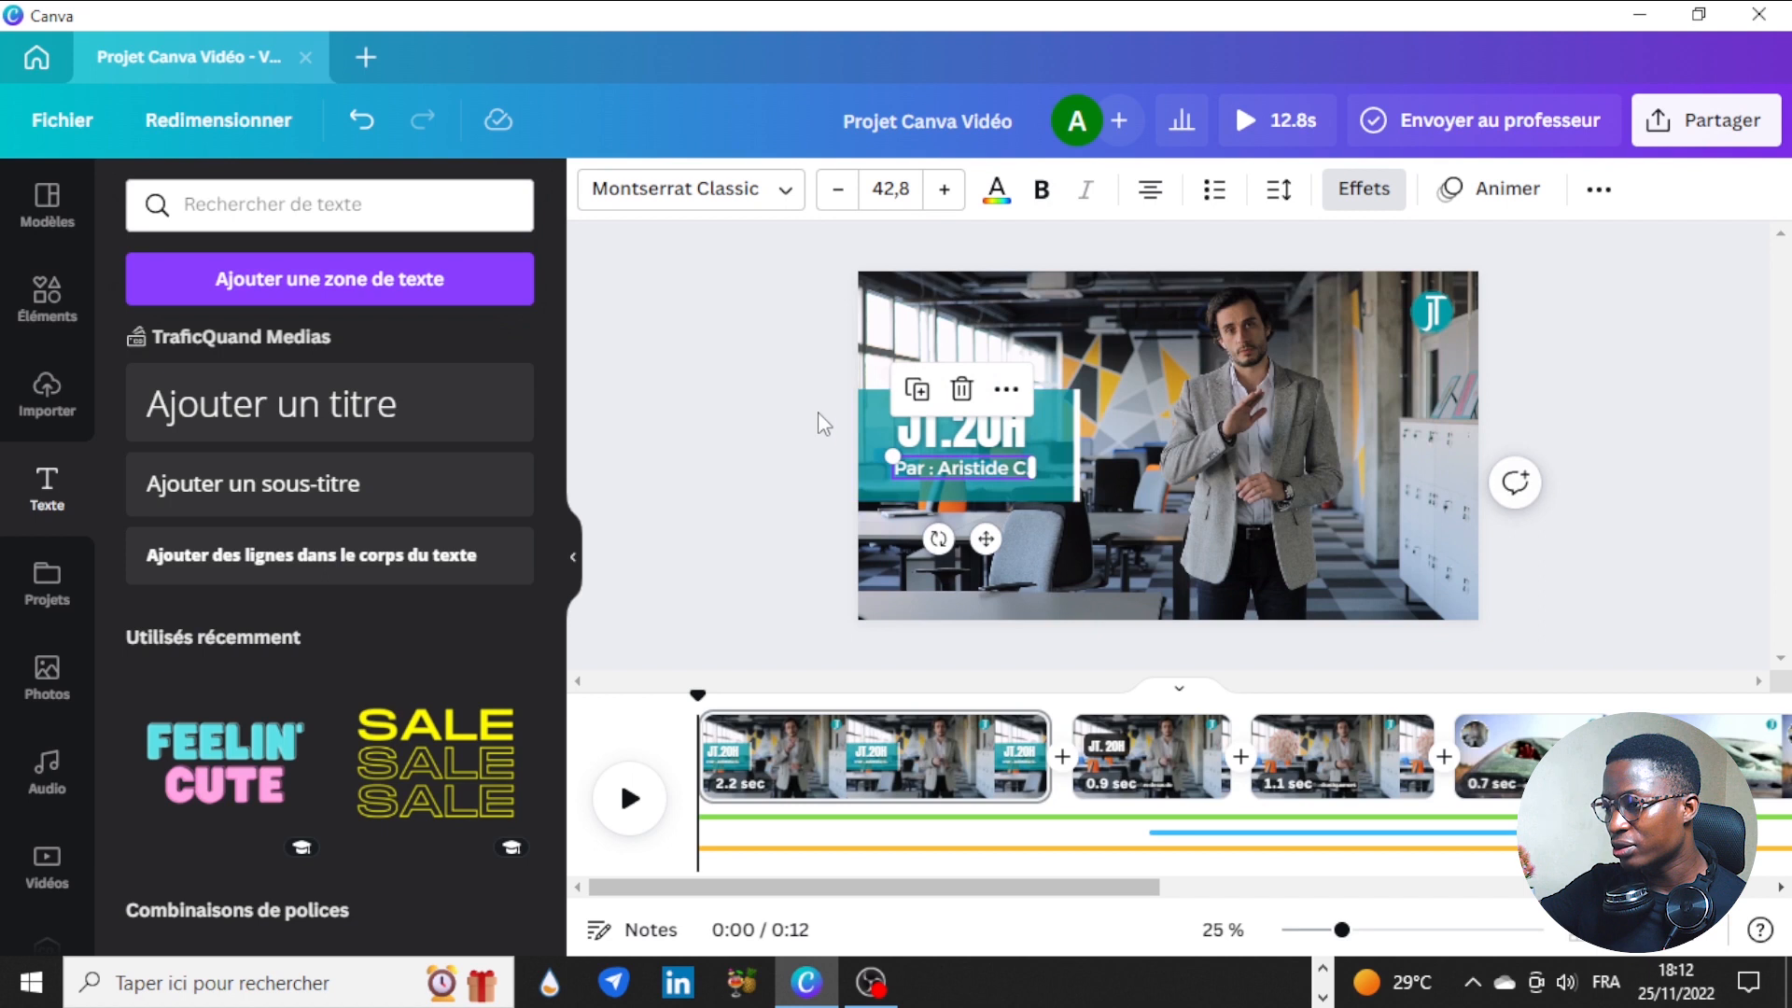
left_click(821, 412)
Step: Fine-tune the positions of the "JT.20H" title and the byline on the banner
left_click(975, 448)
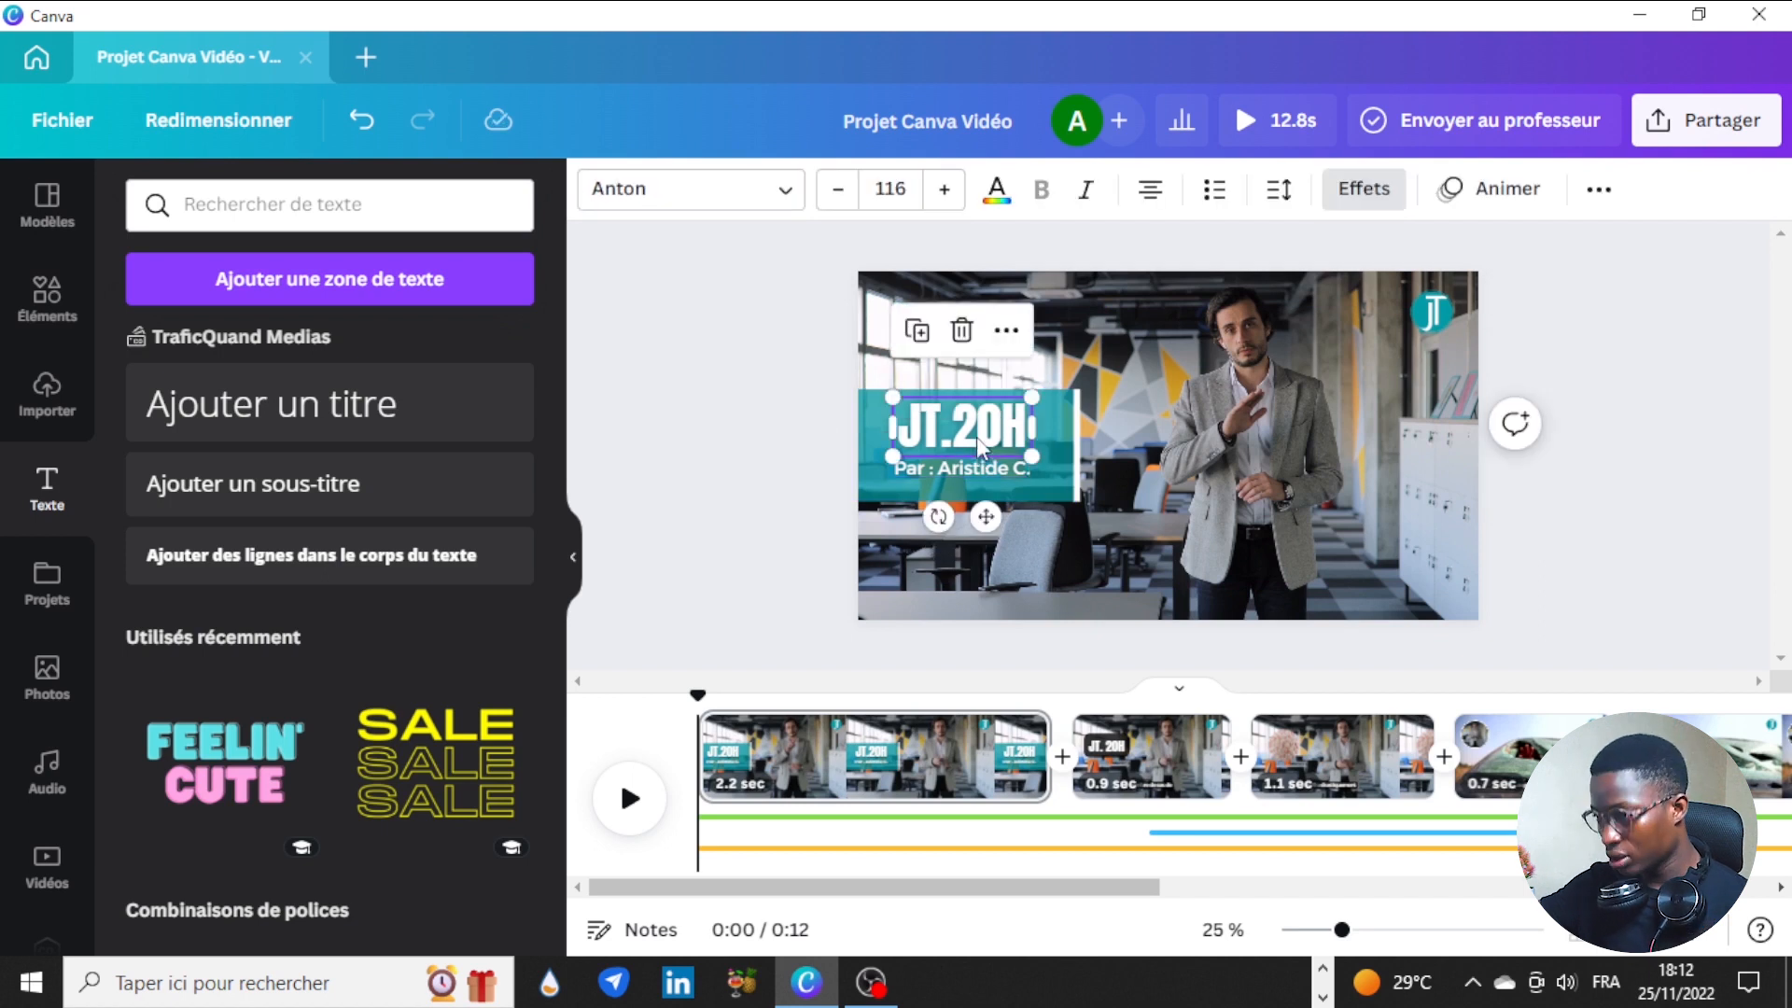
left_click(976, 437)
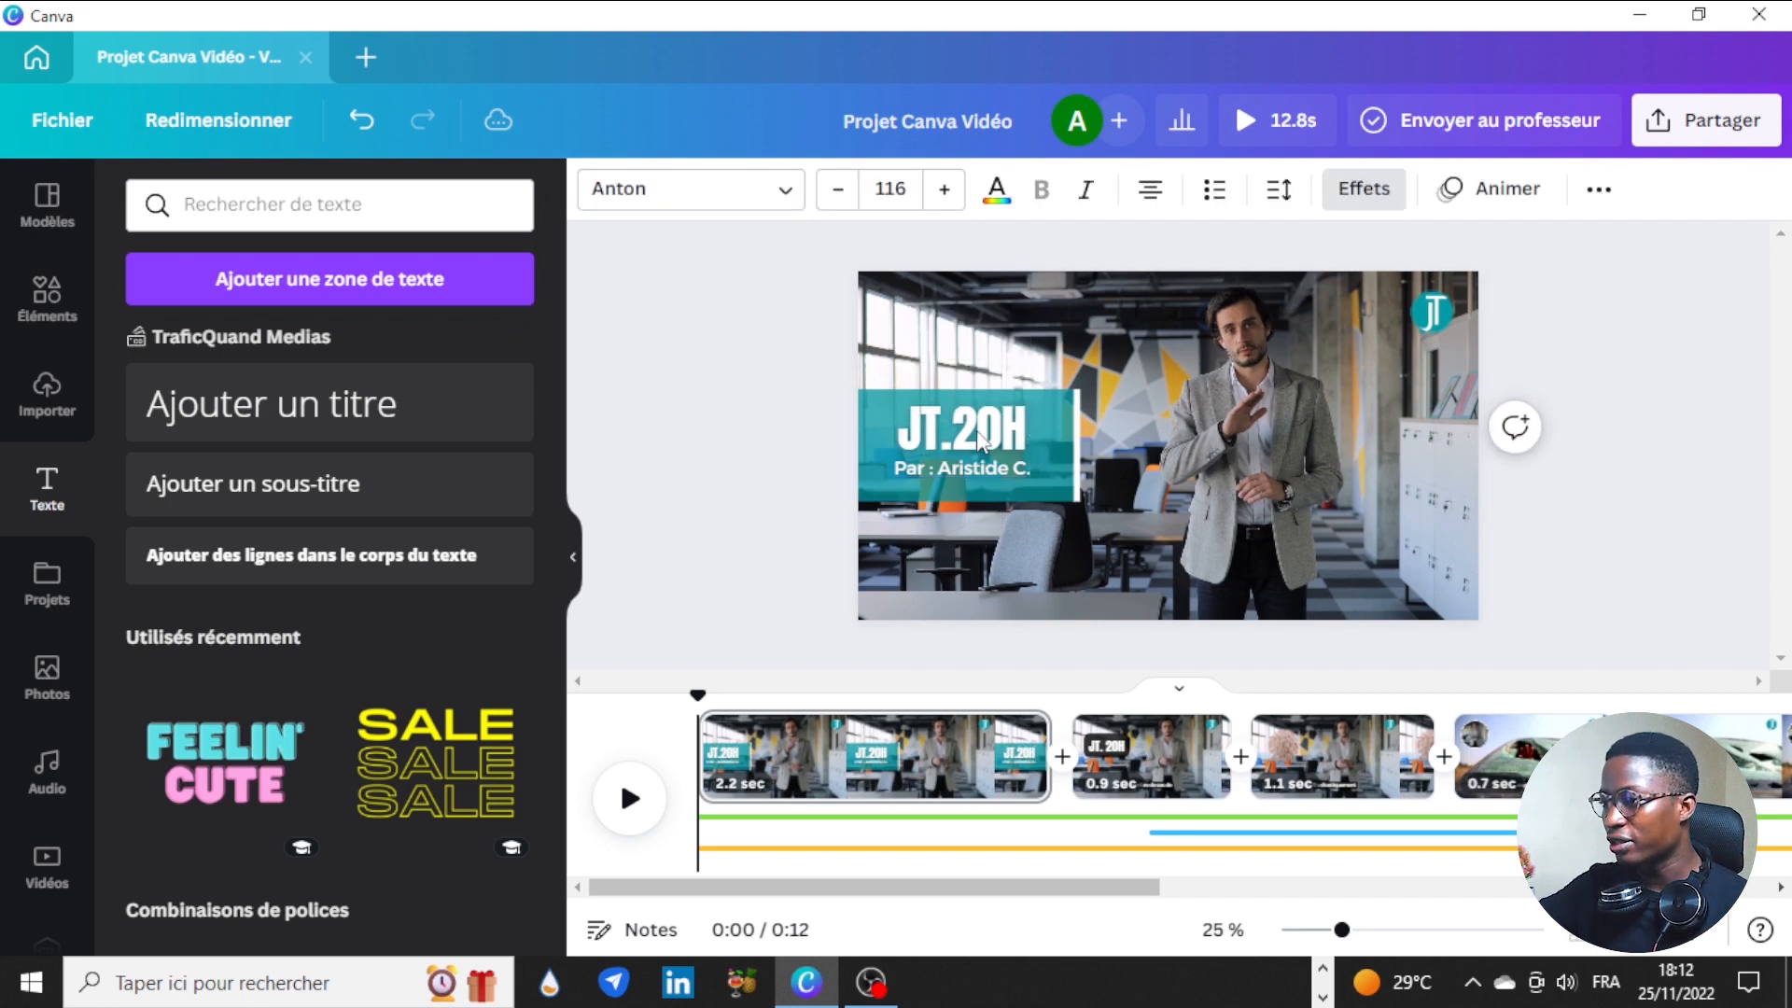
left_click(983, 467)
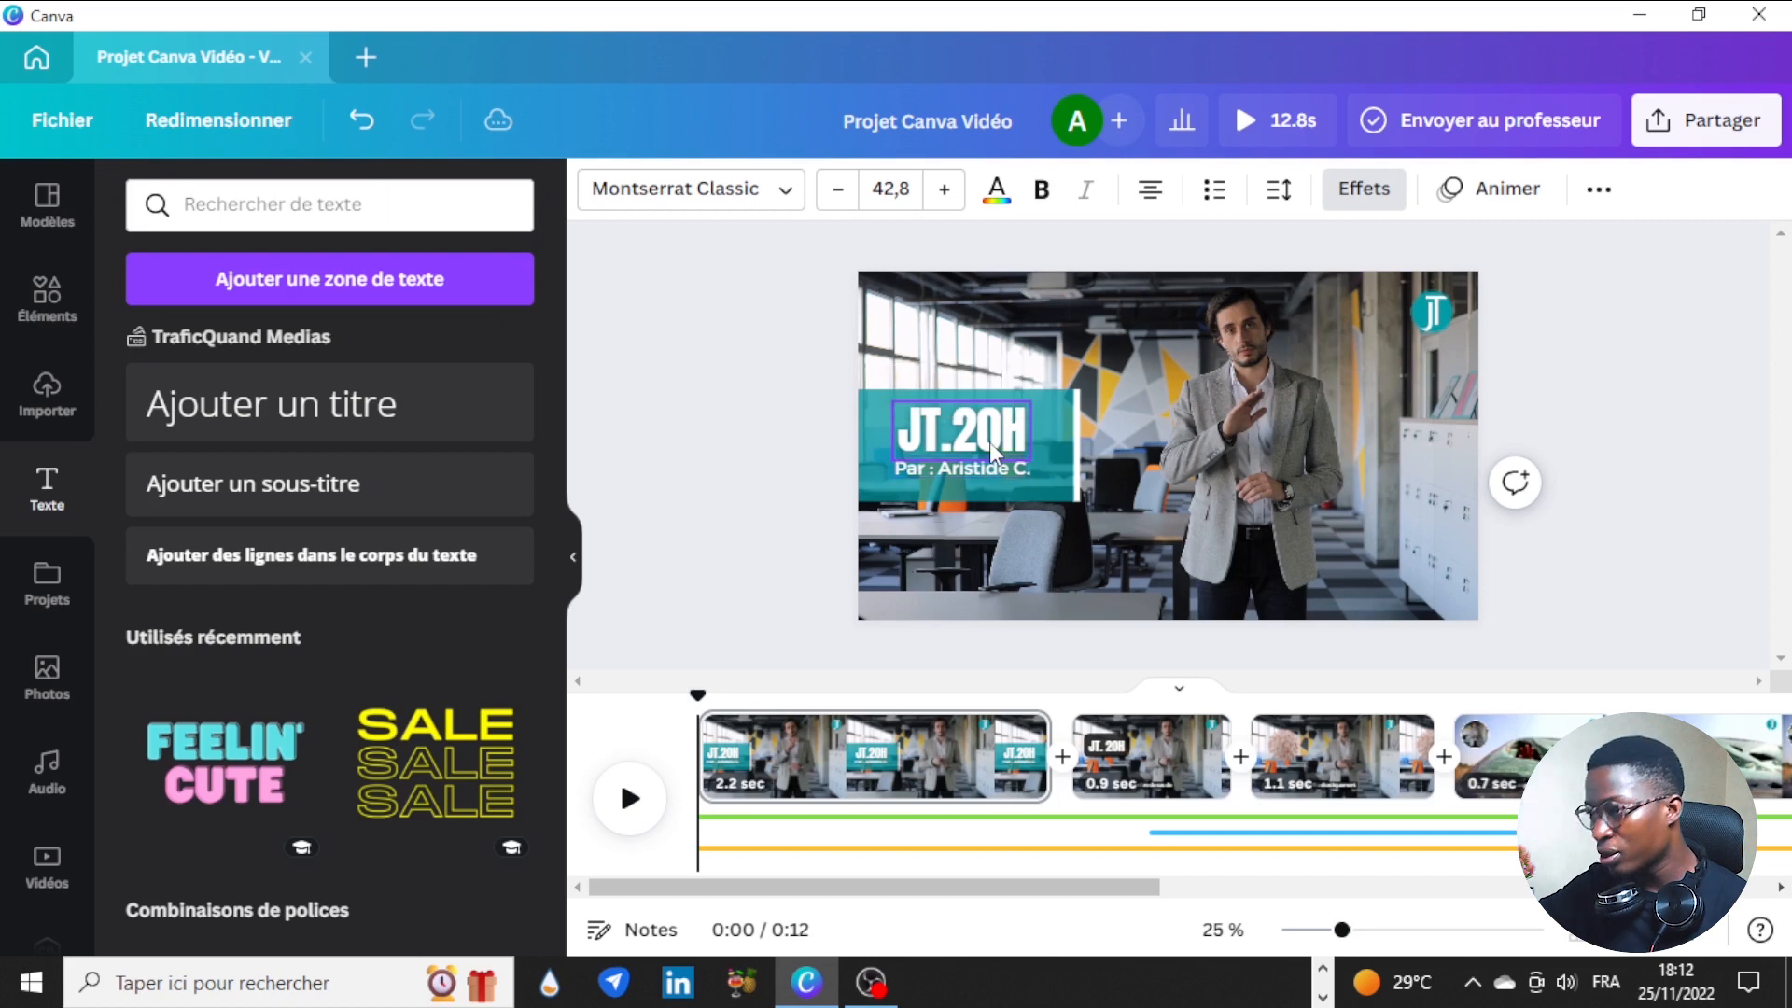
left_click(774, 413)
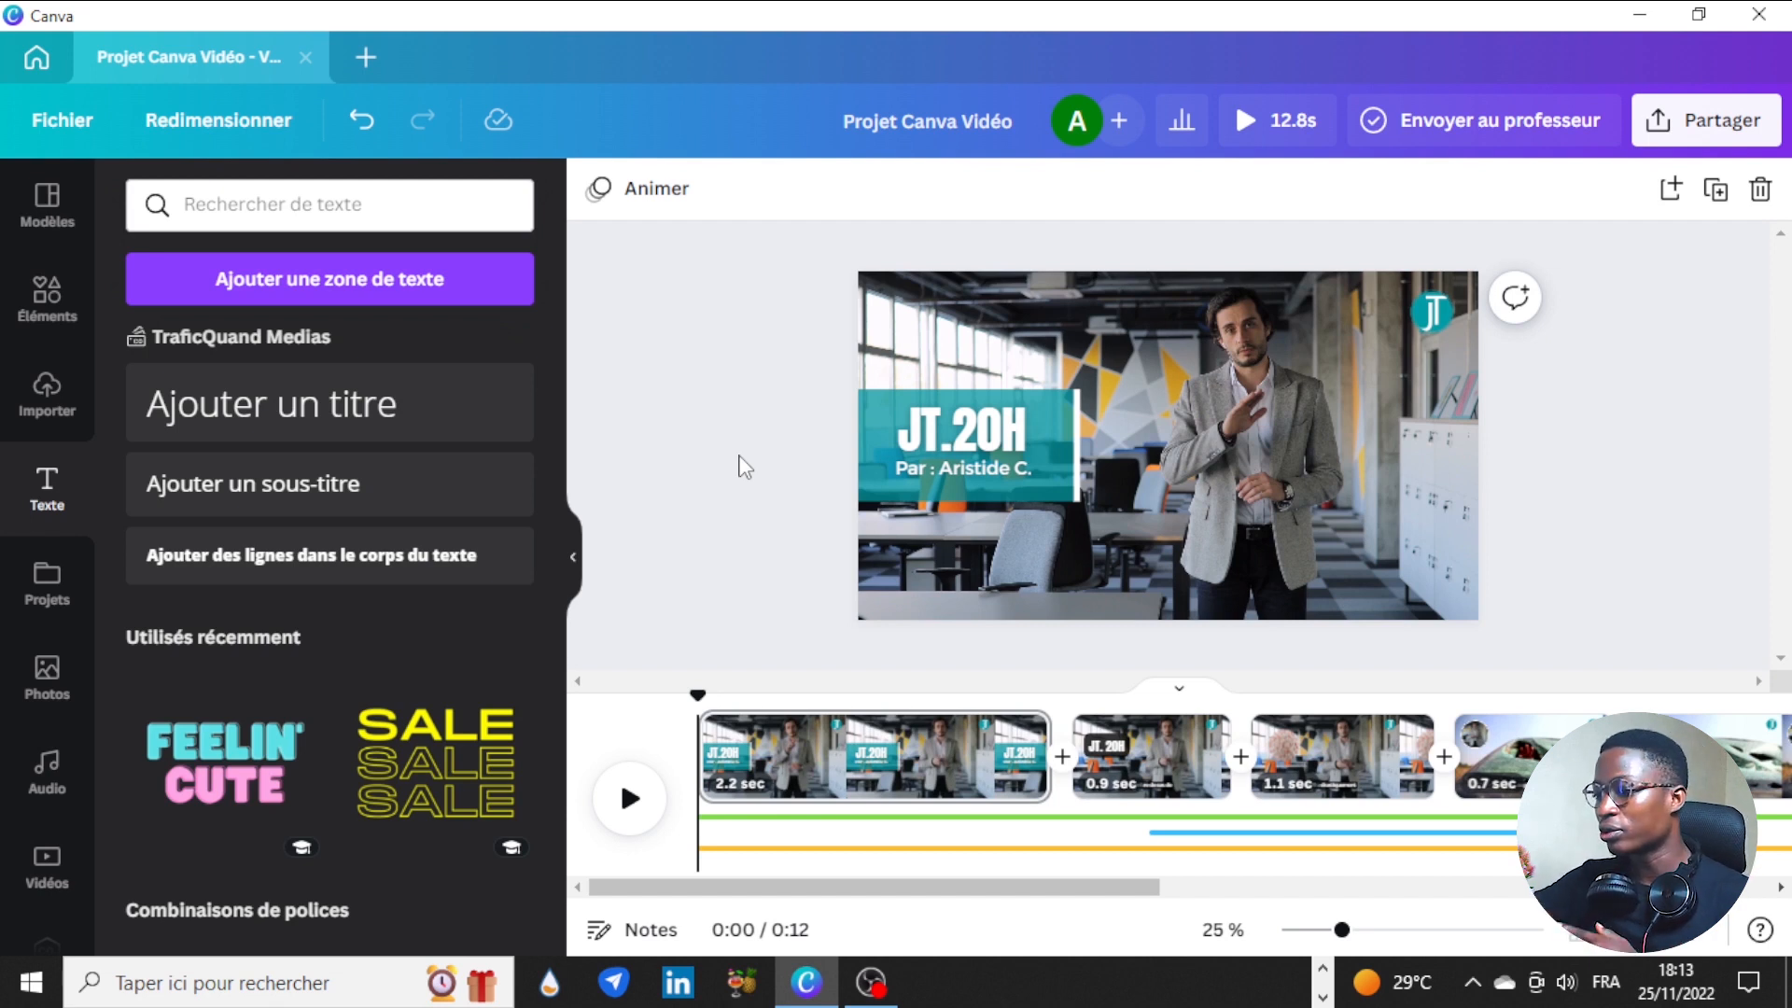
Step: In the last scene, renumber the red badge beside the byline to "3" and inspect the byline's animation
left_click_drag(659, 886, 1376, 927)
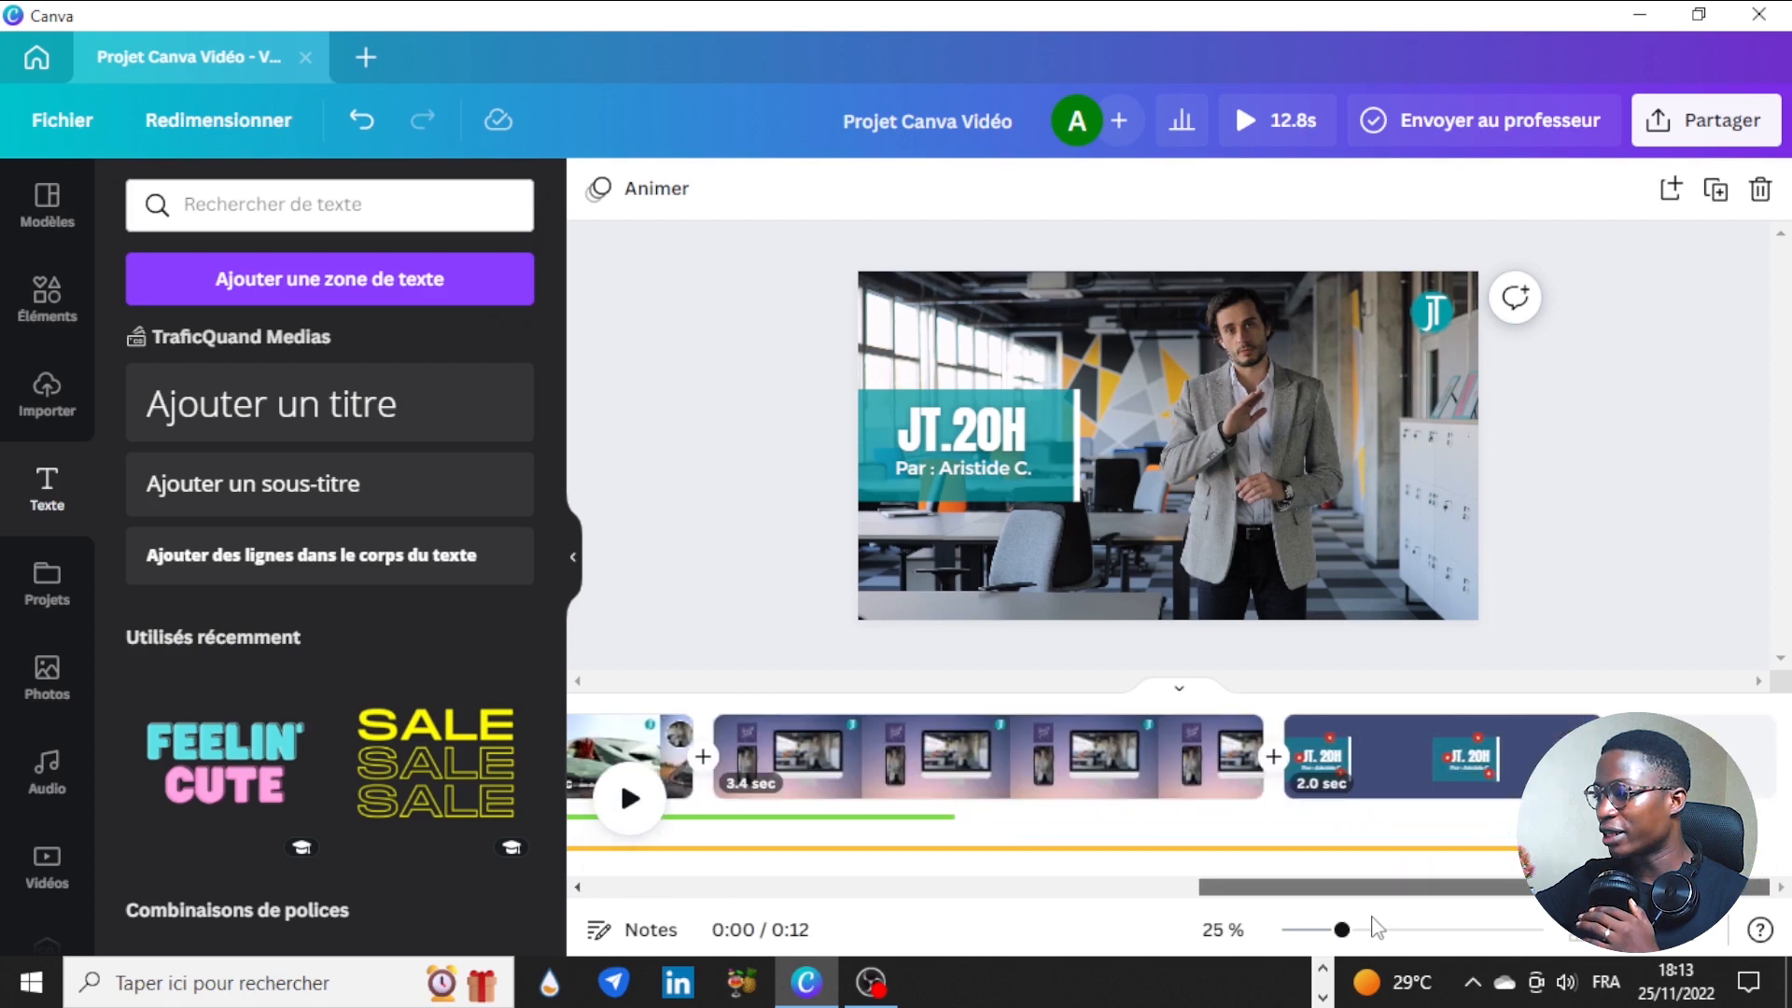
left_click(1412, 728)
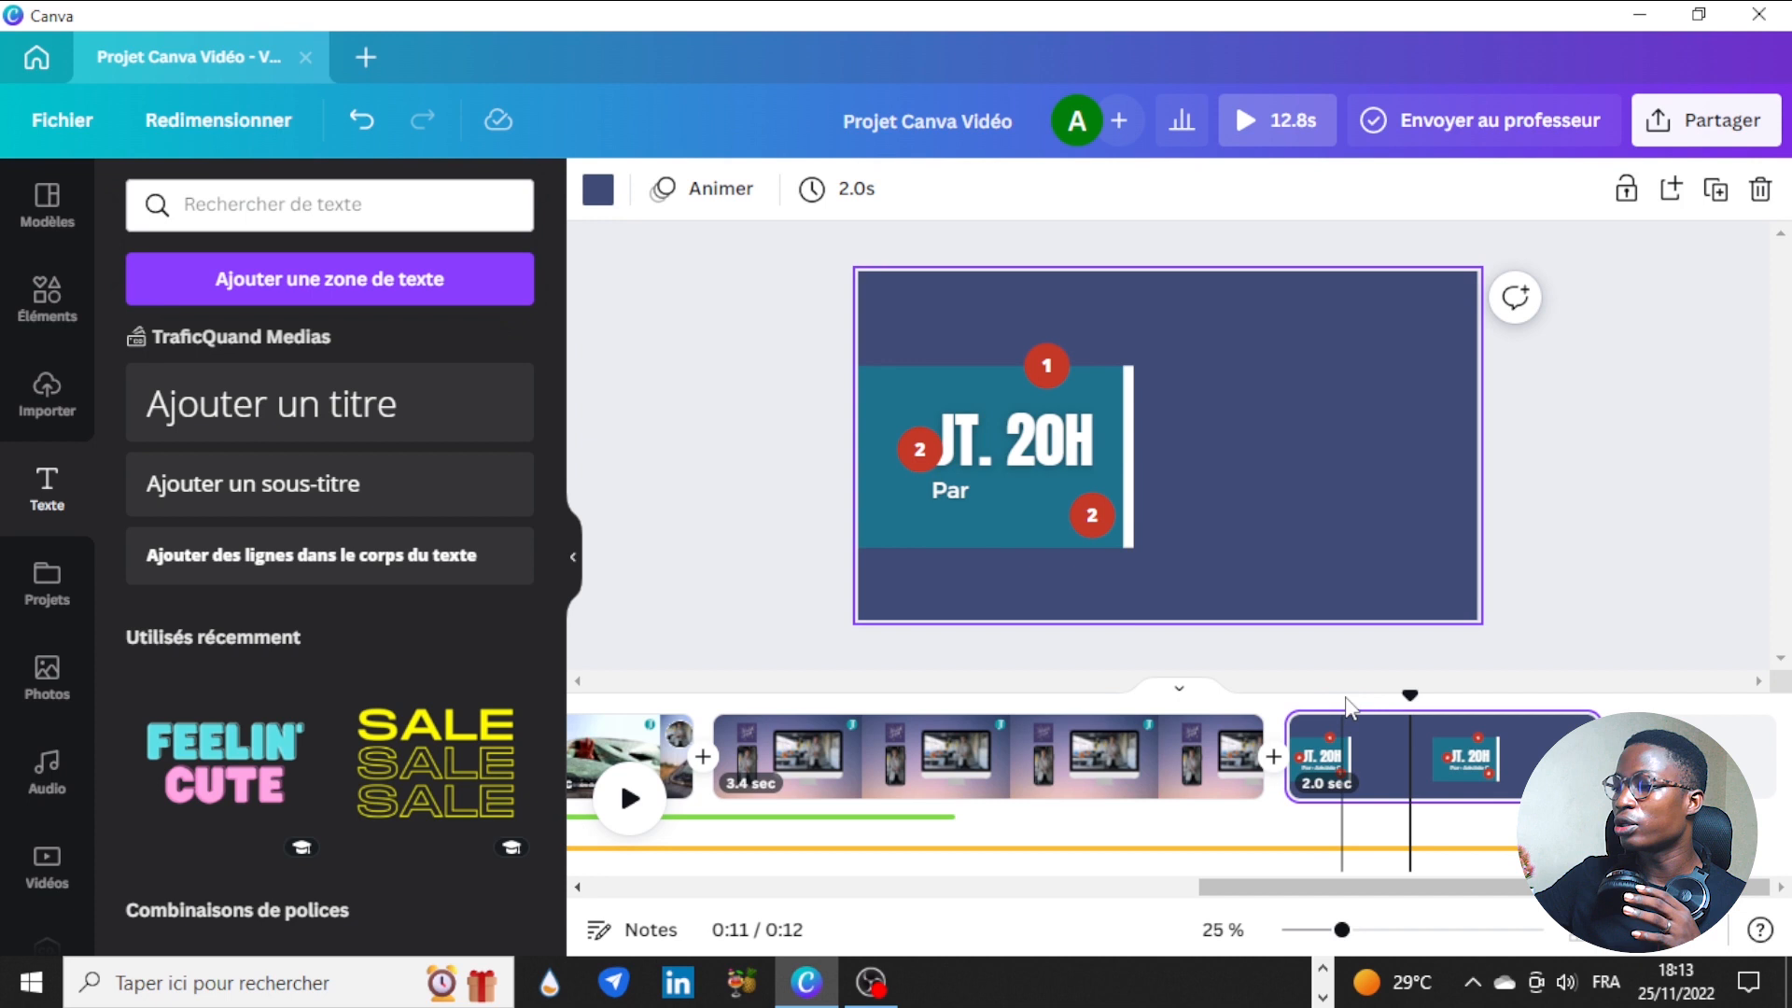
left_click_drag(1410, 699, 1516, 708)
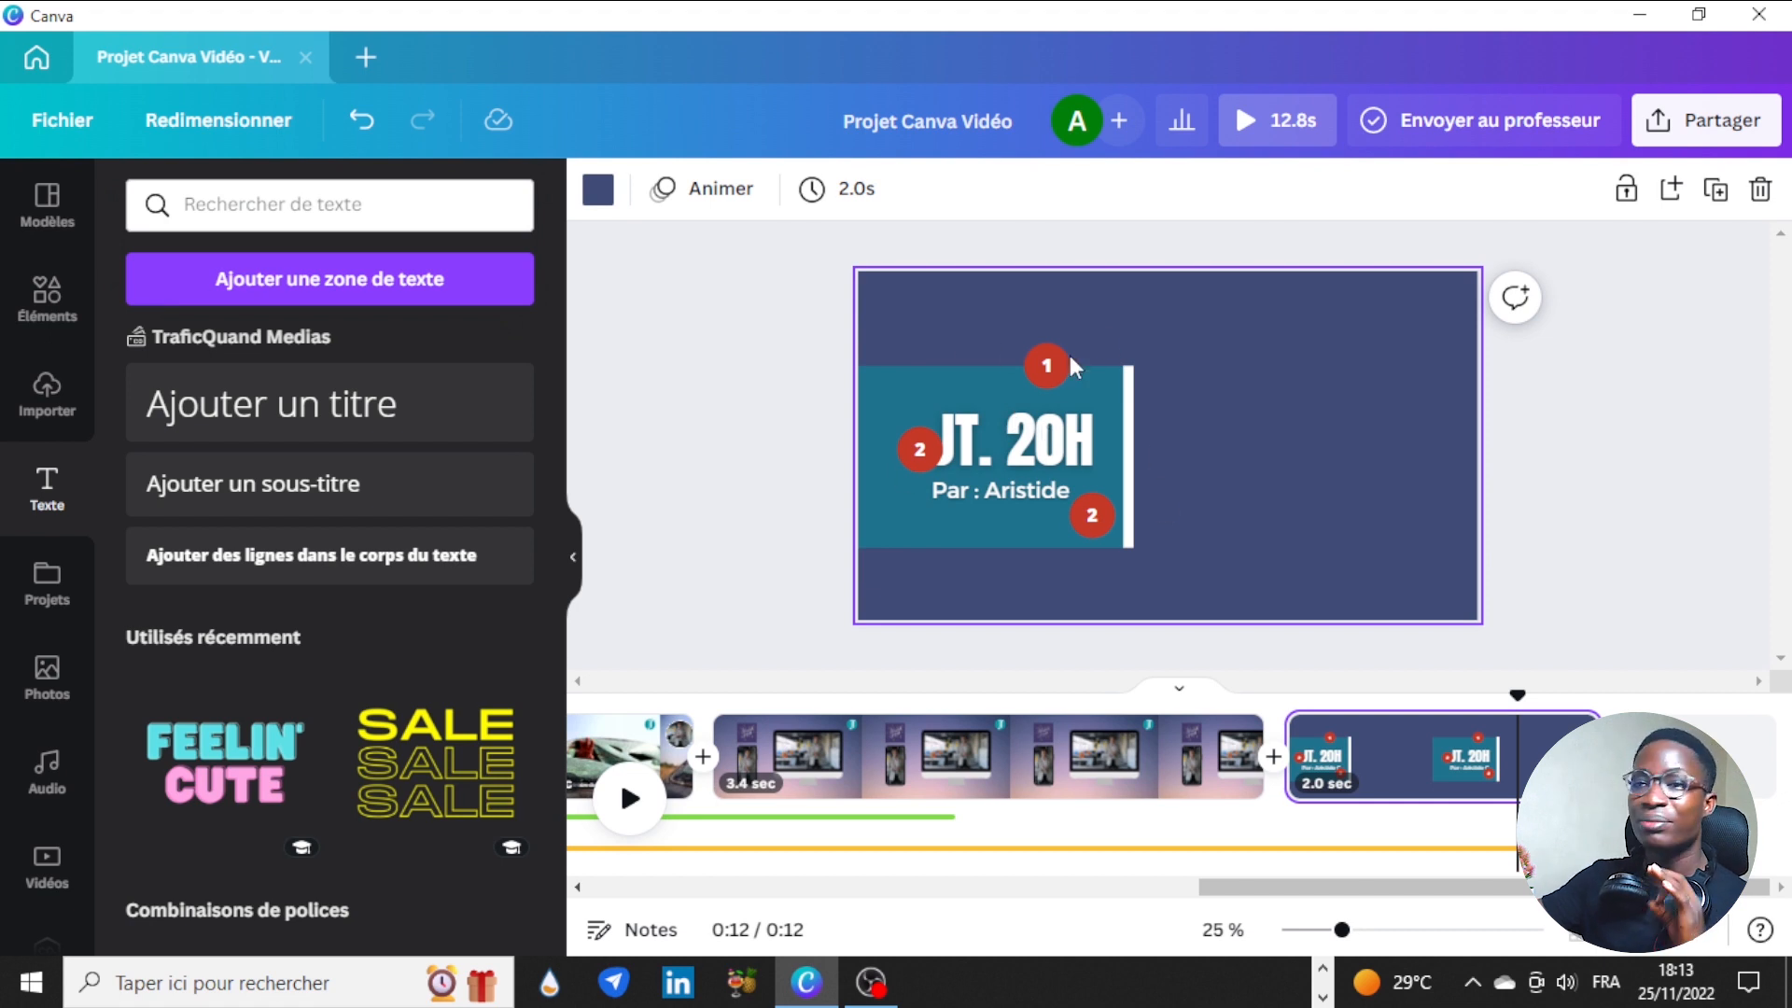
left_click(1157, 361)
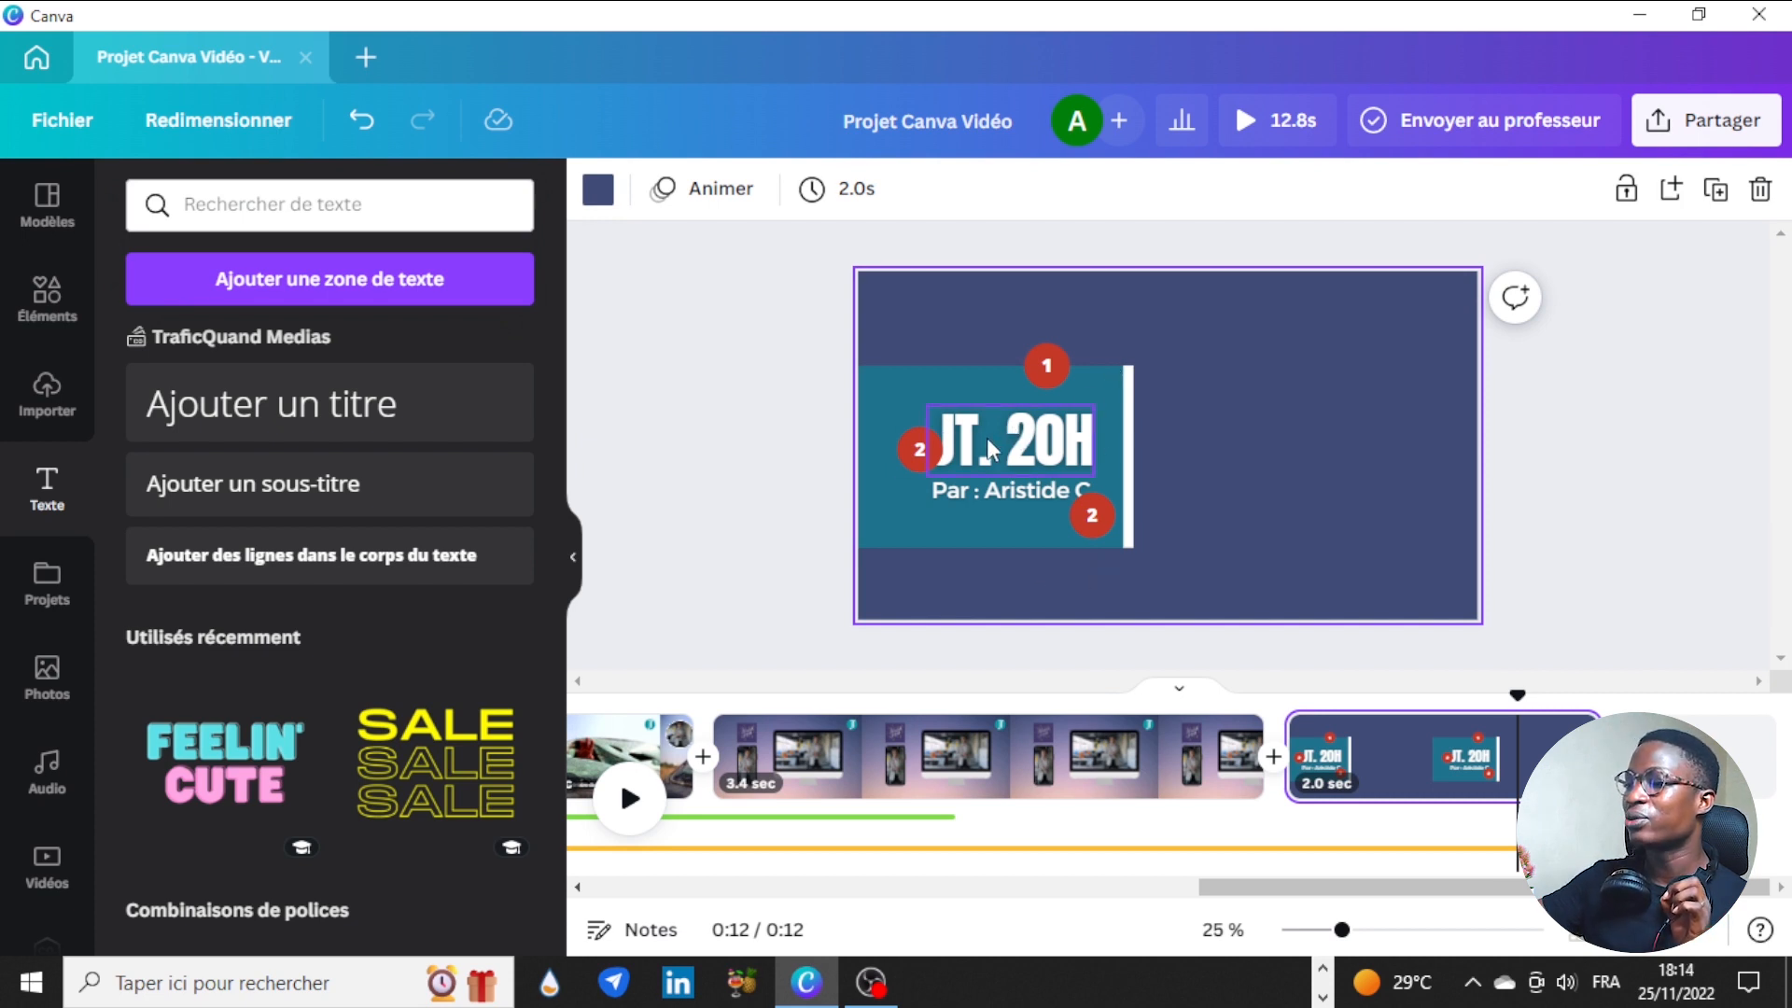
left_click(1095, 525)
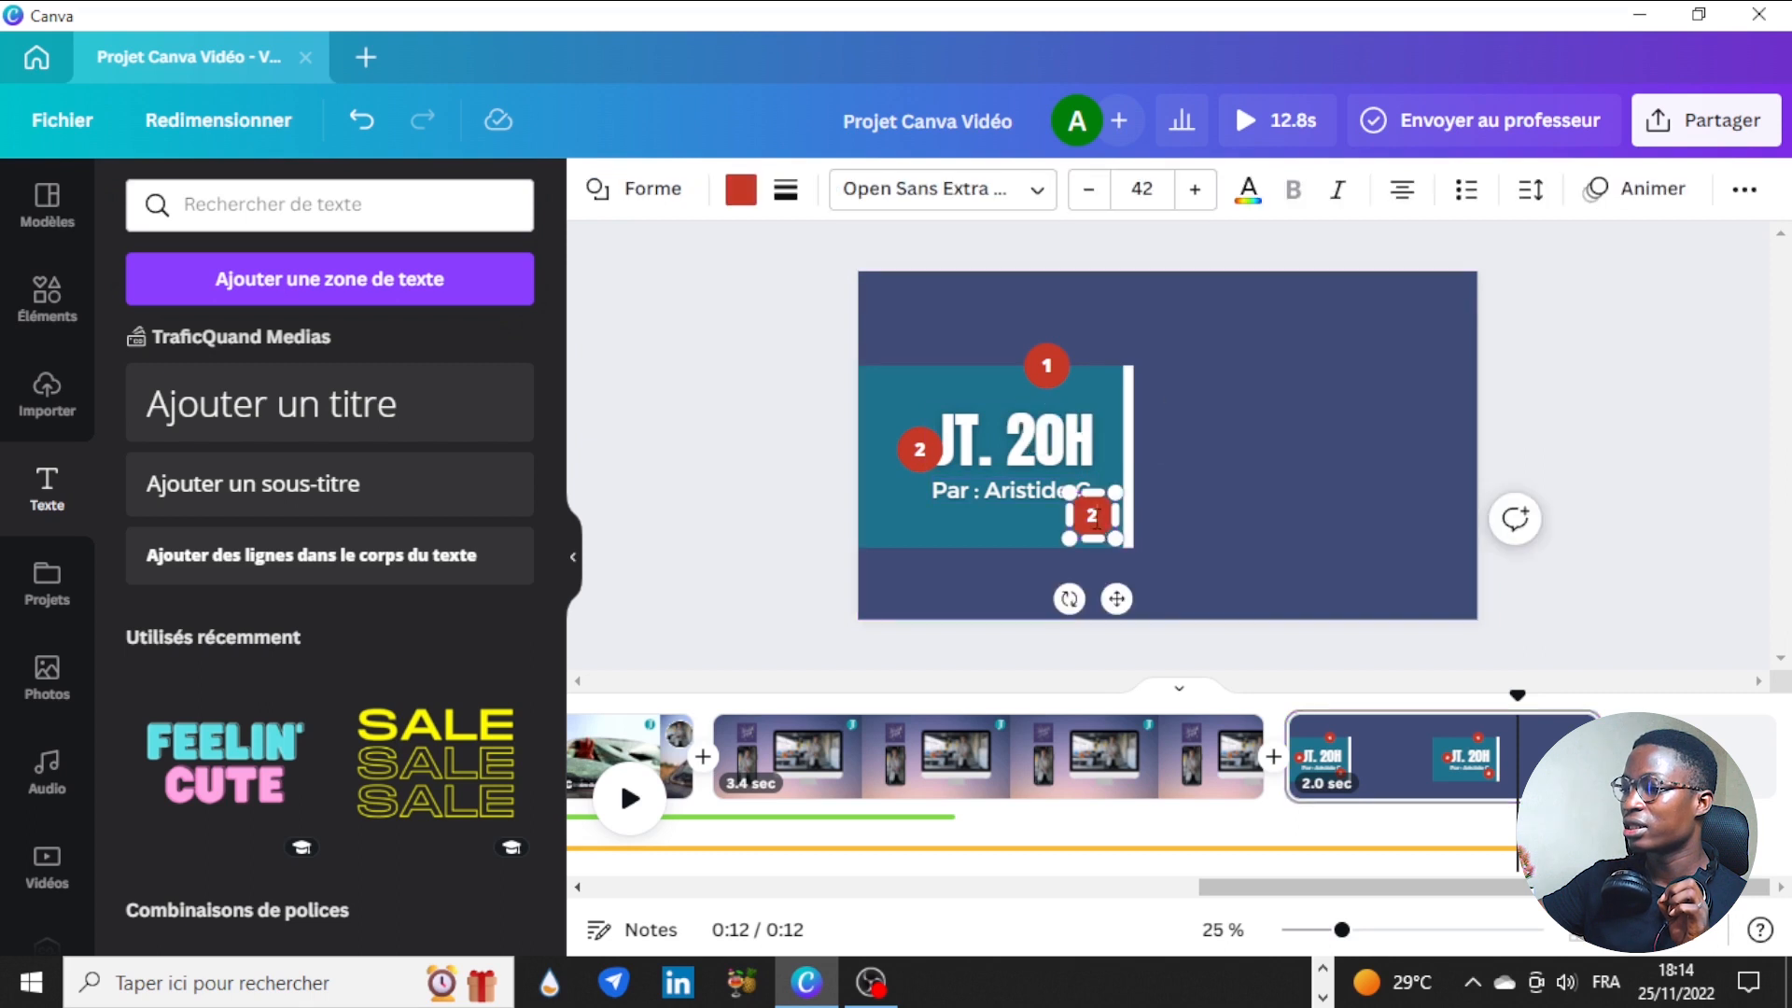
type("3")
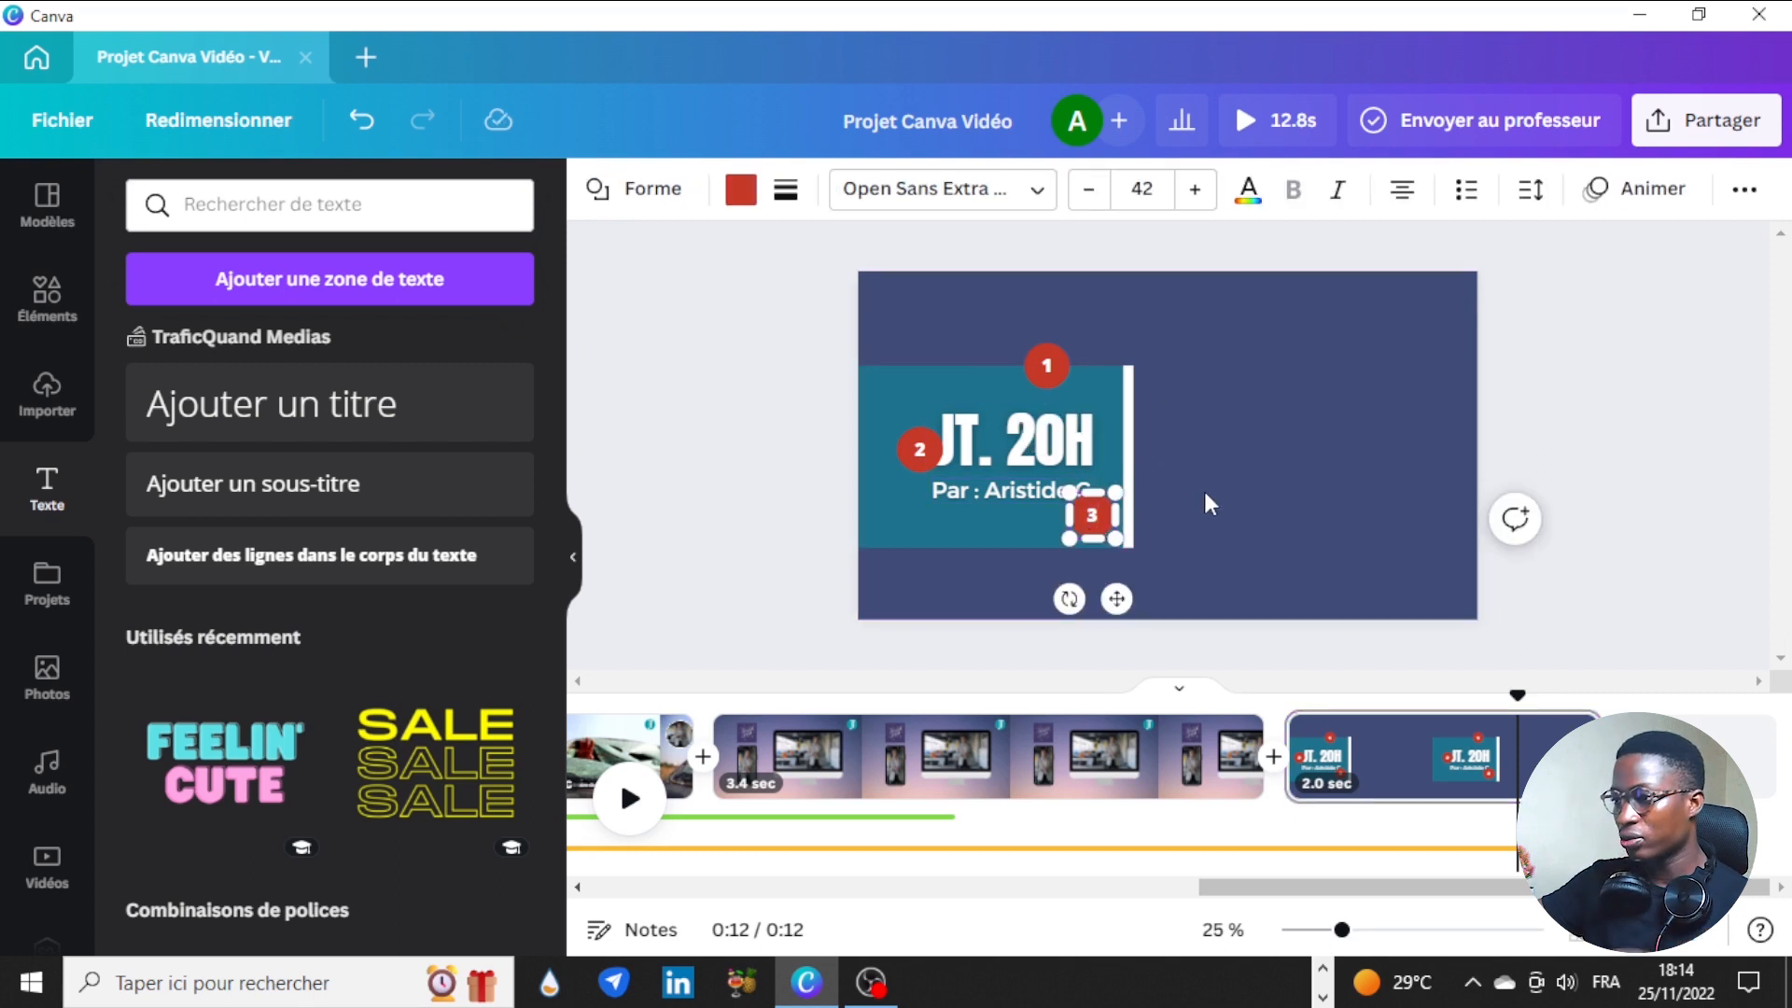
left_click(1202, 487)
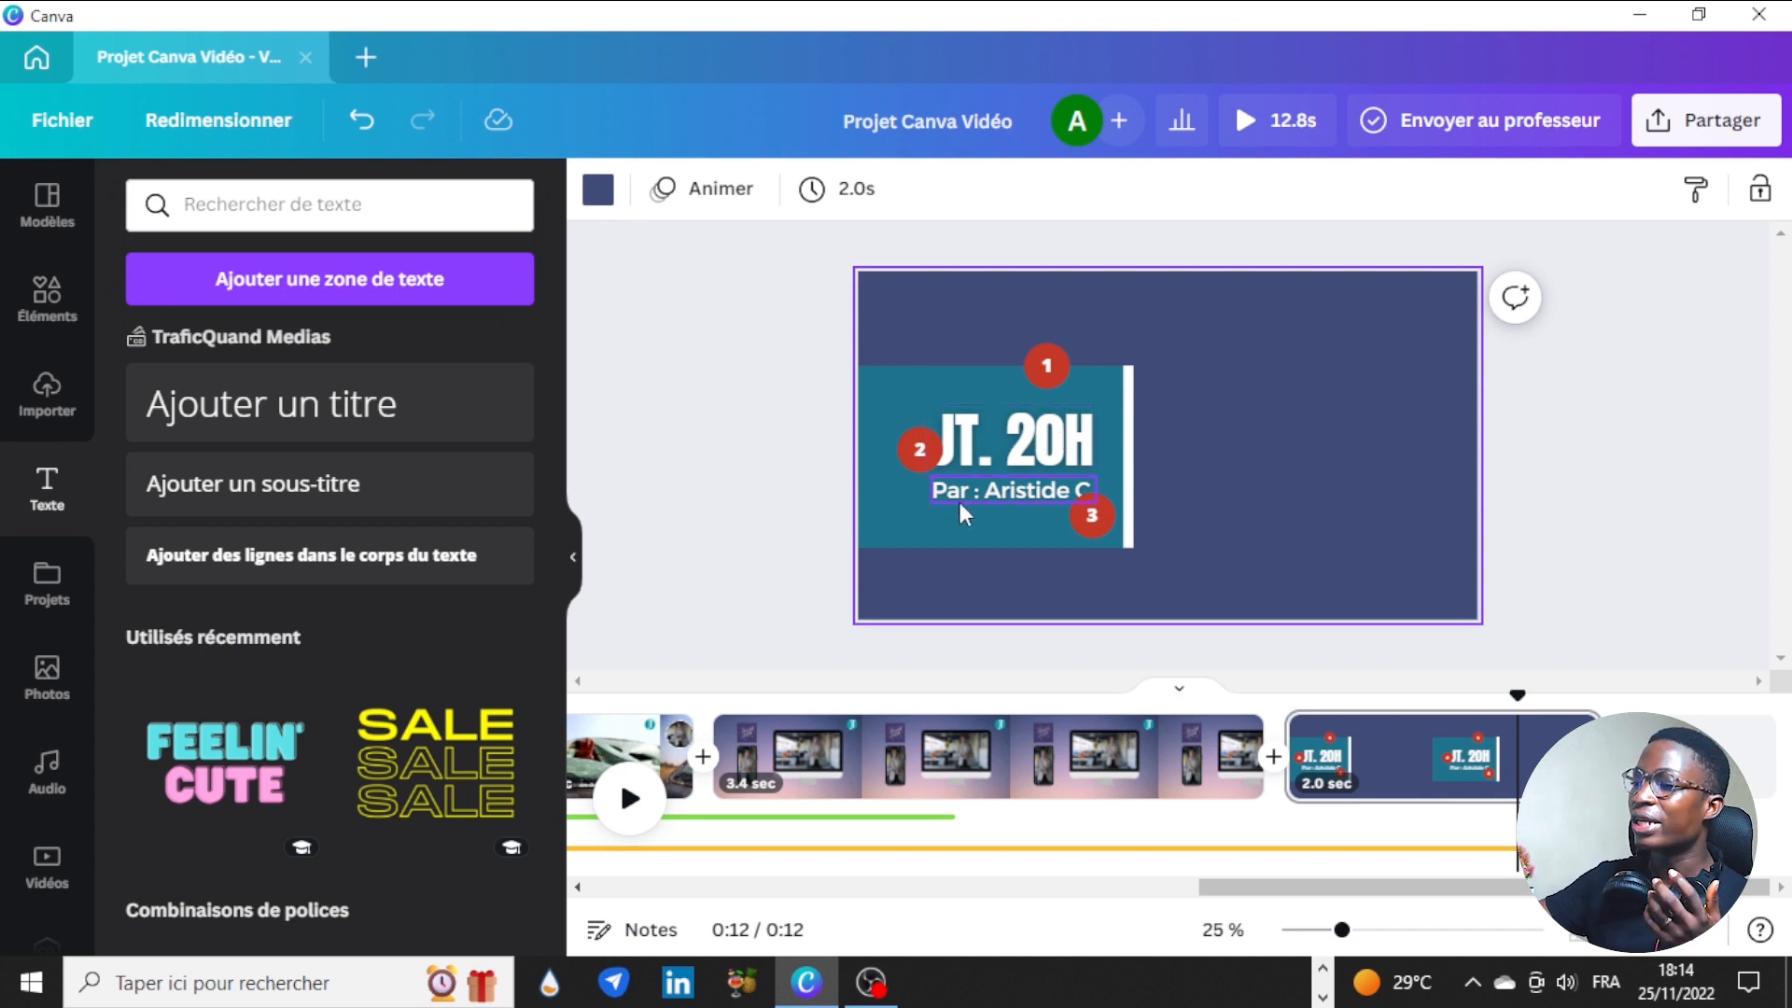
left_click(1011, 491)
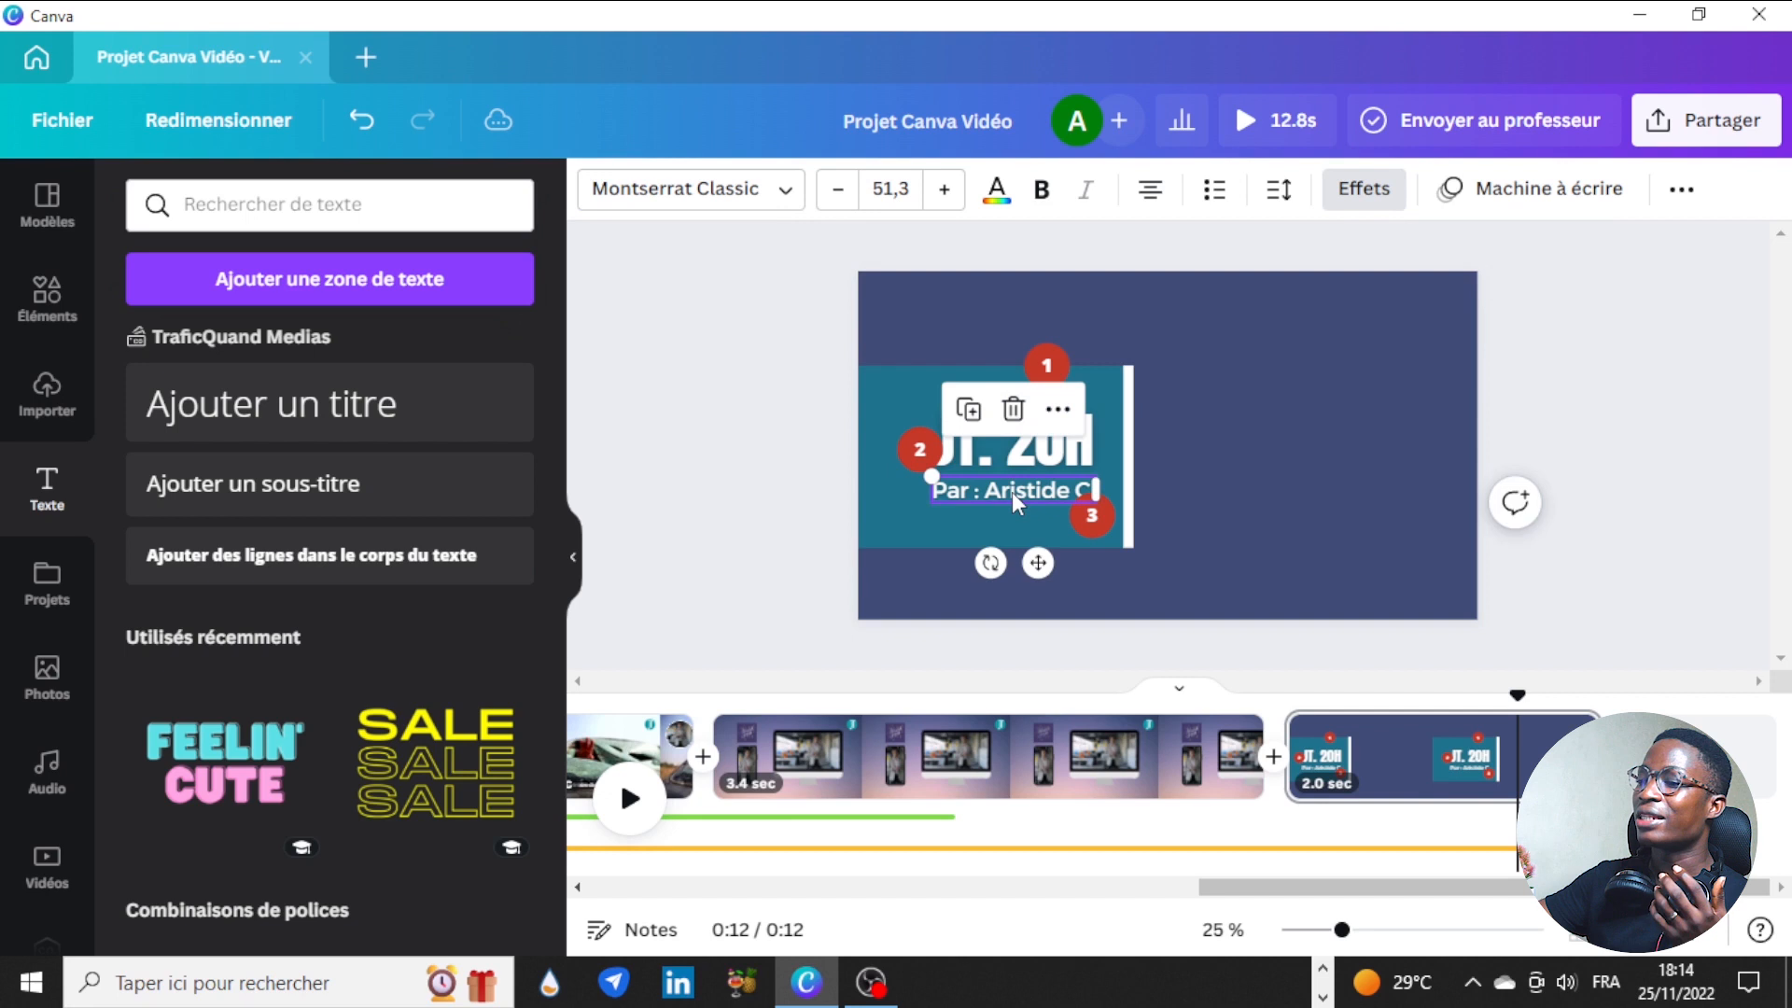
left_click(733, 462)
Step: Return to the first scene and group the teal banner with its white line
left_click_drag(1517, 695, 738, 696)
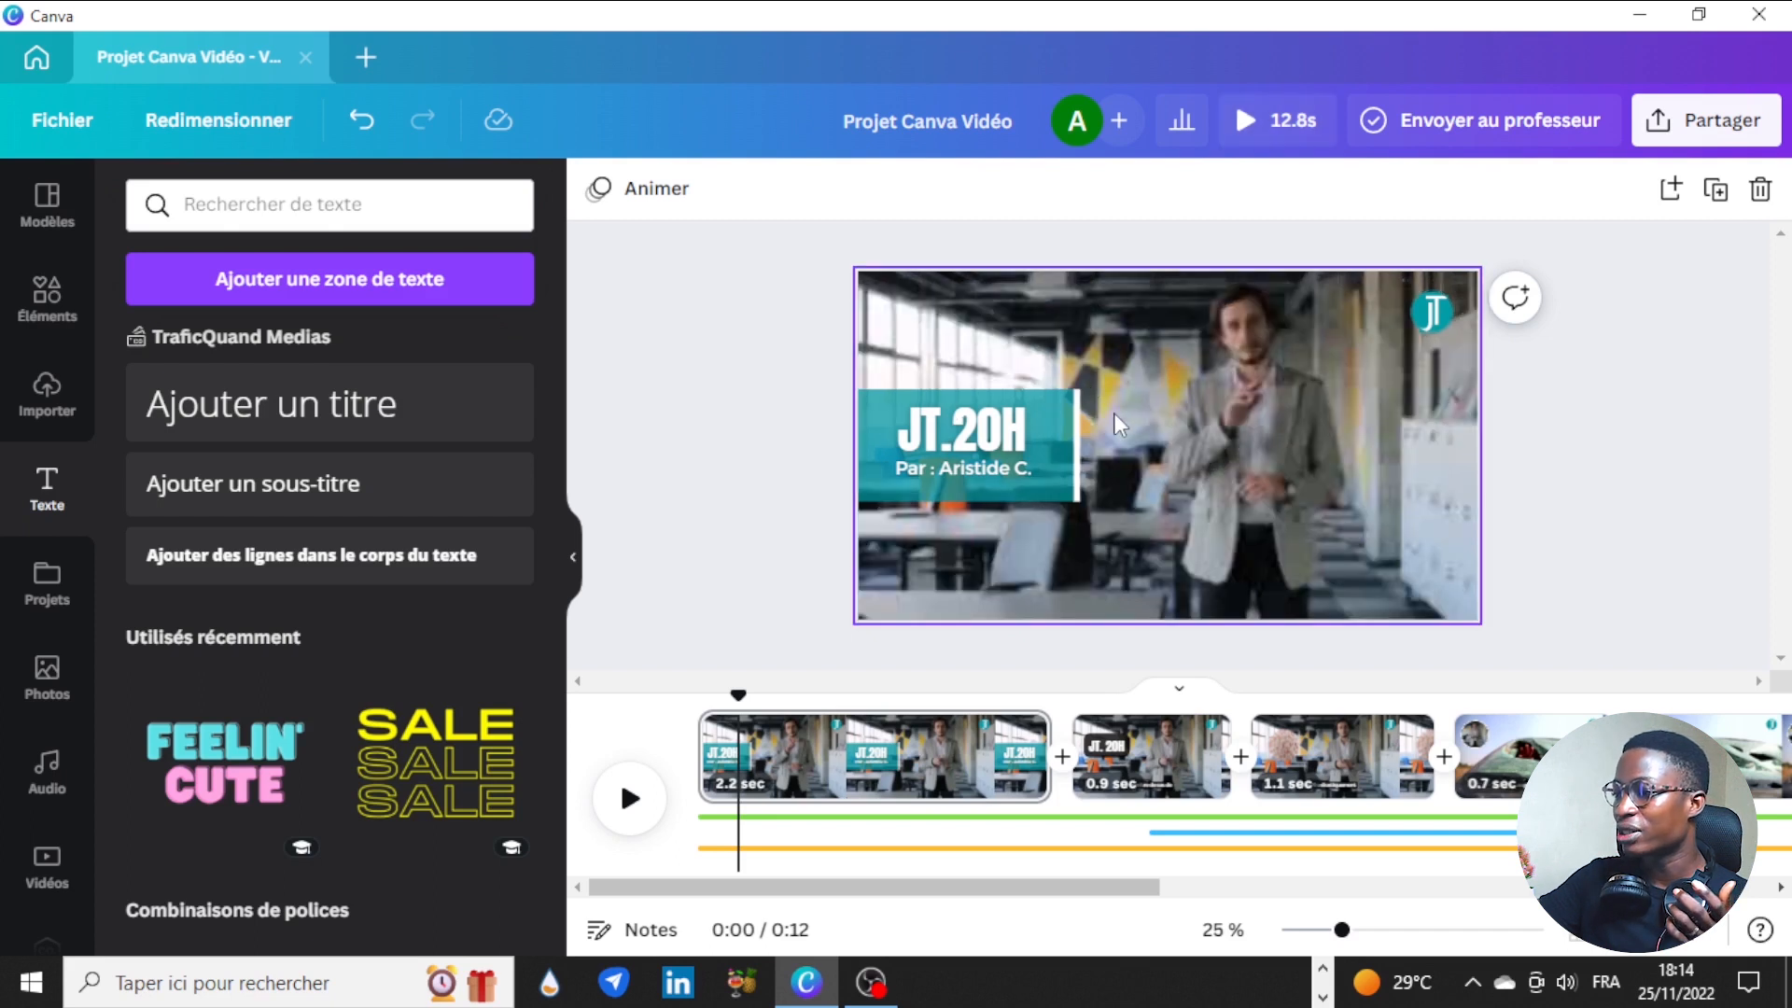
left_click(1051, 399)
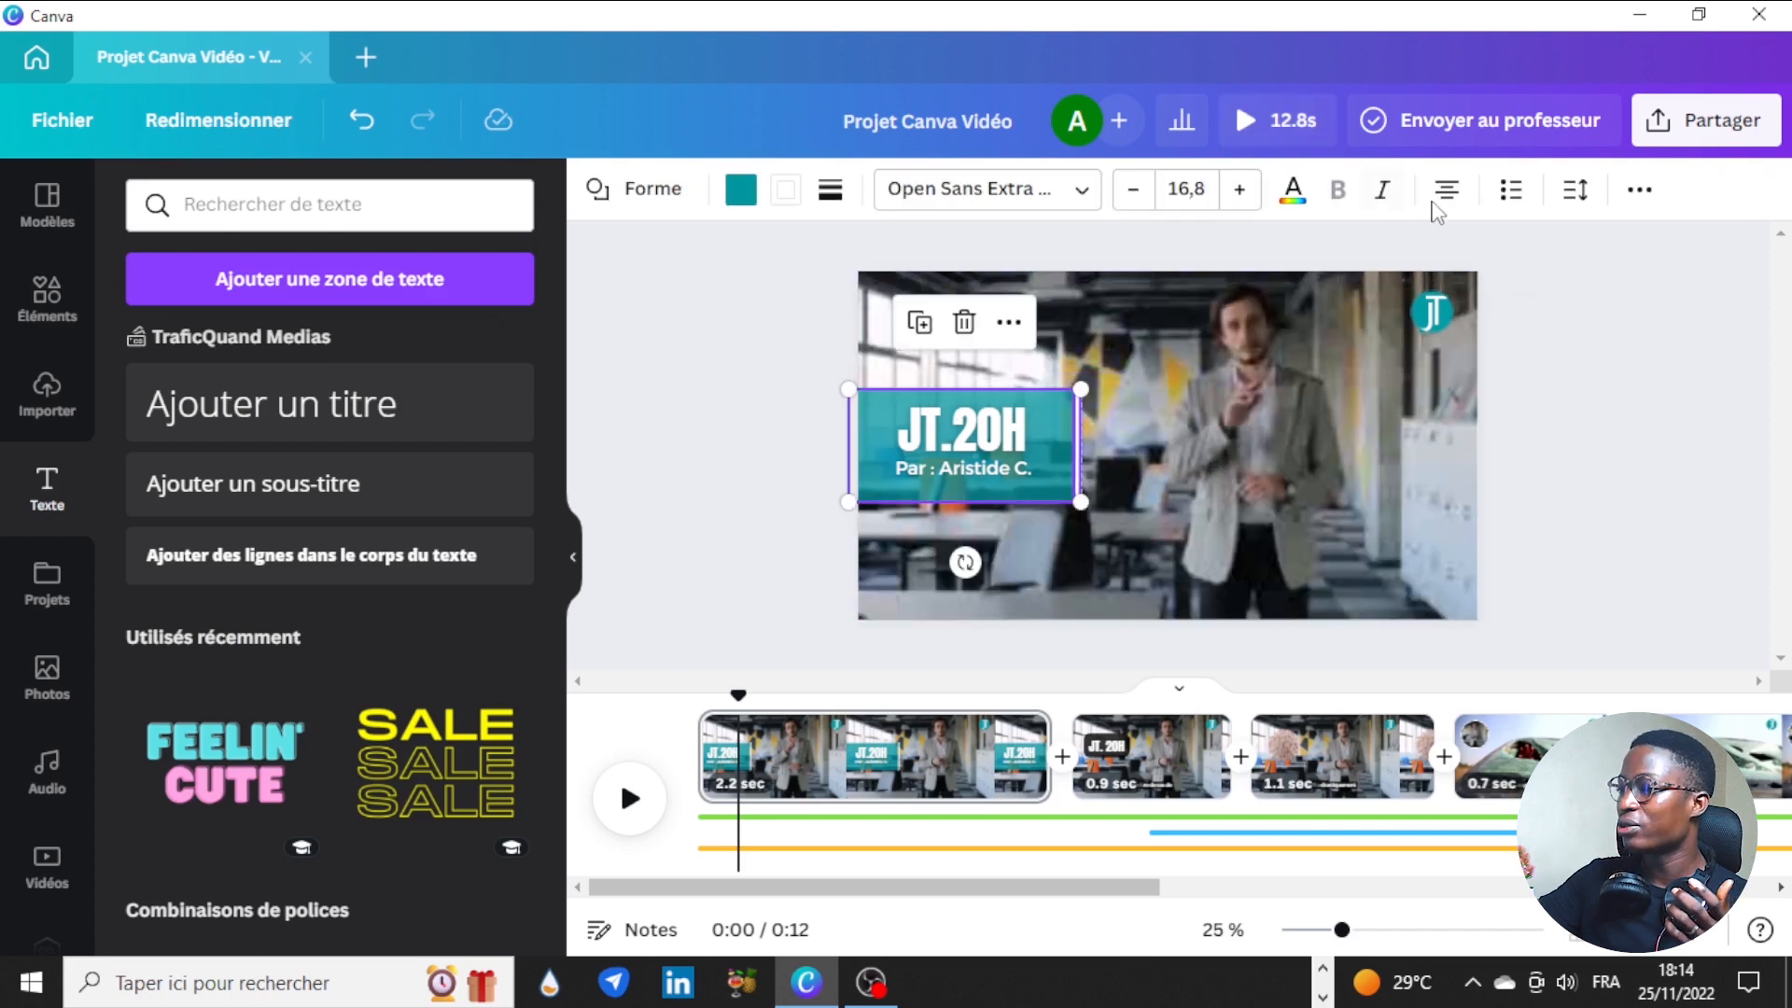
left_click(1641, 198)
left_click(1307, 253)
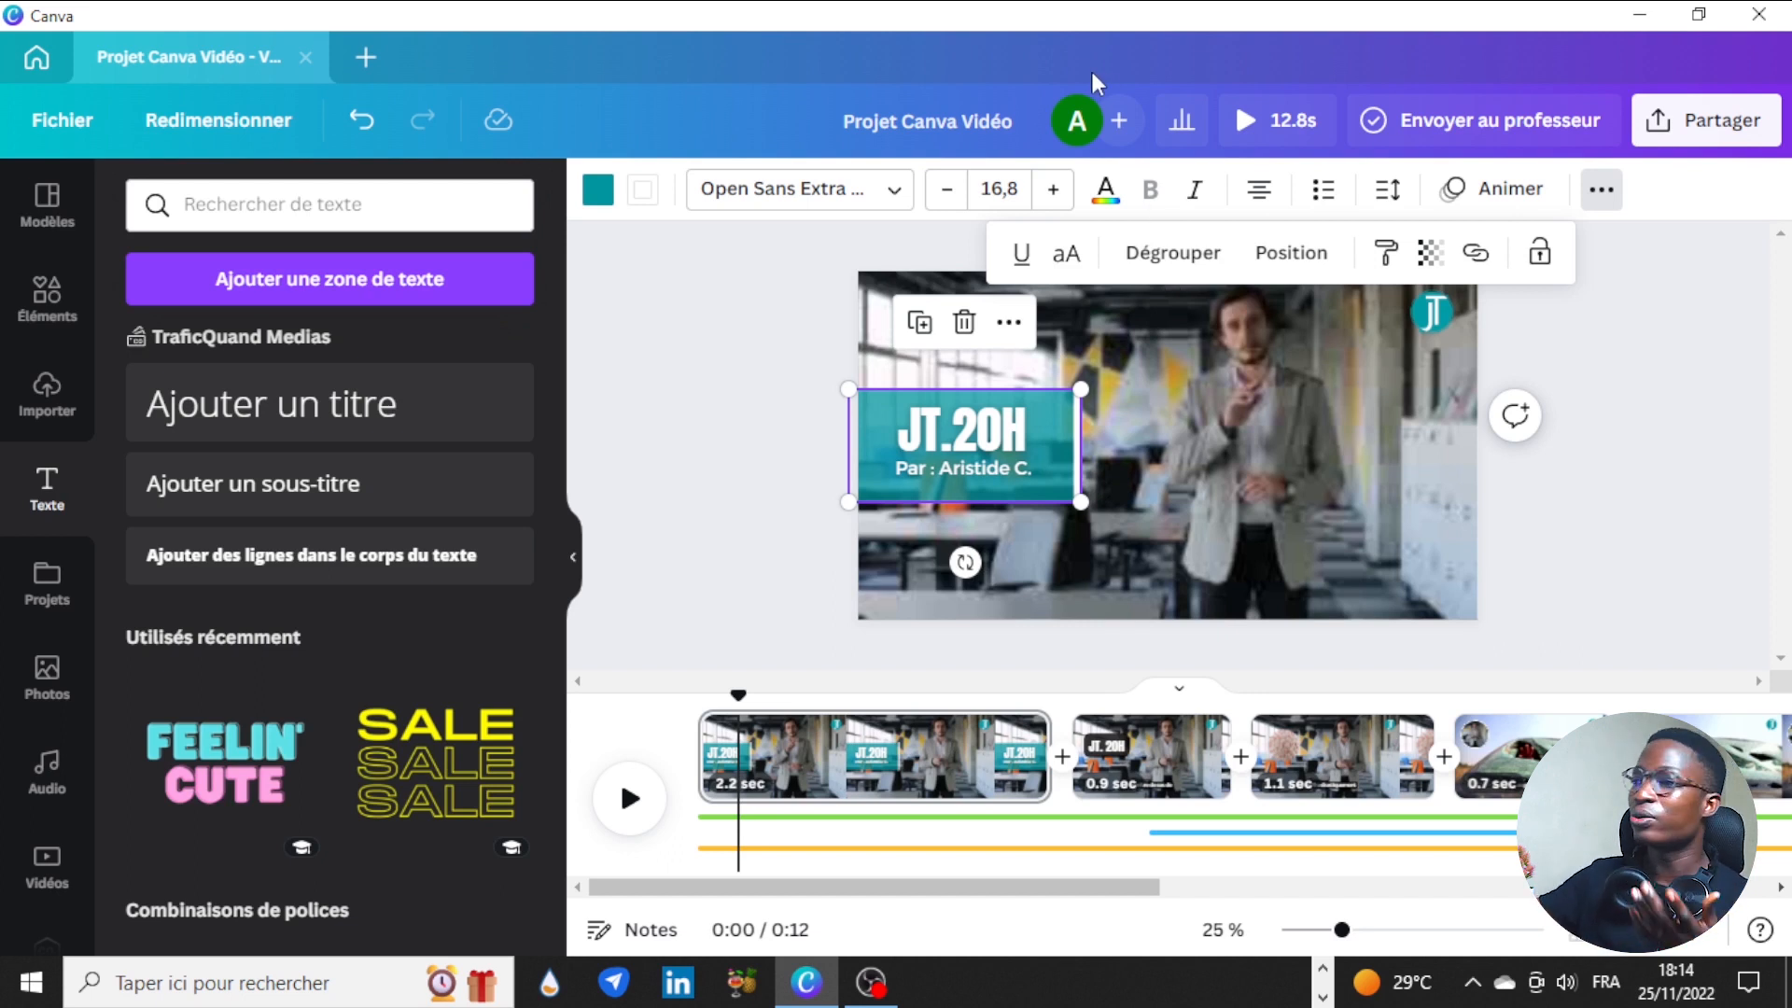
Step: Apply the Apparition animation to the grouped banner and set its angle to rightward
left_click(1524, 189)
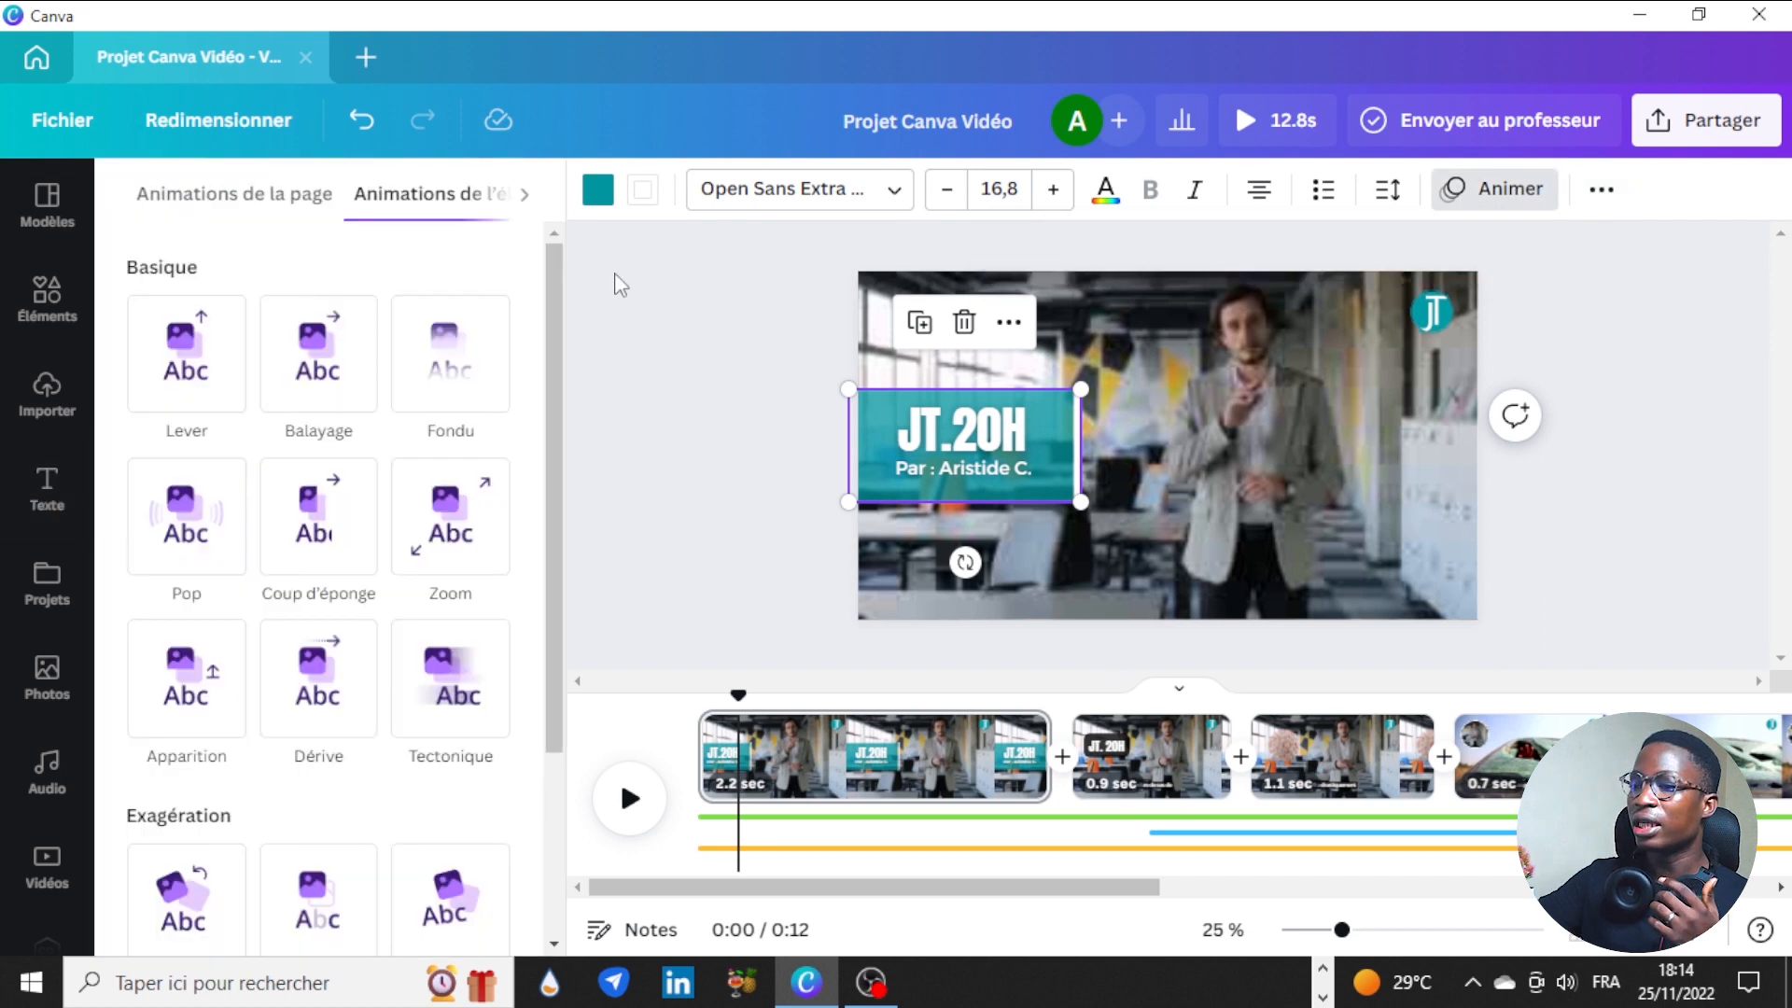
scroll(371, 252, "down", 2)
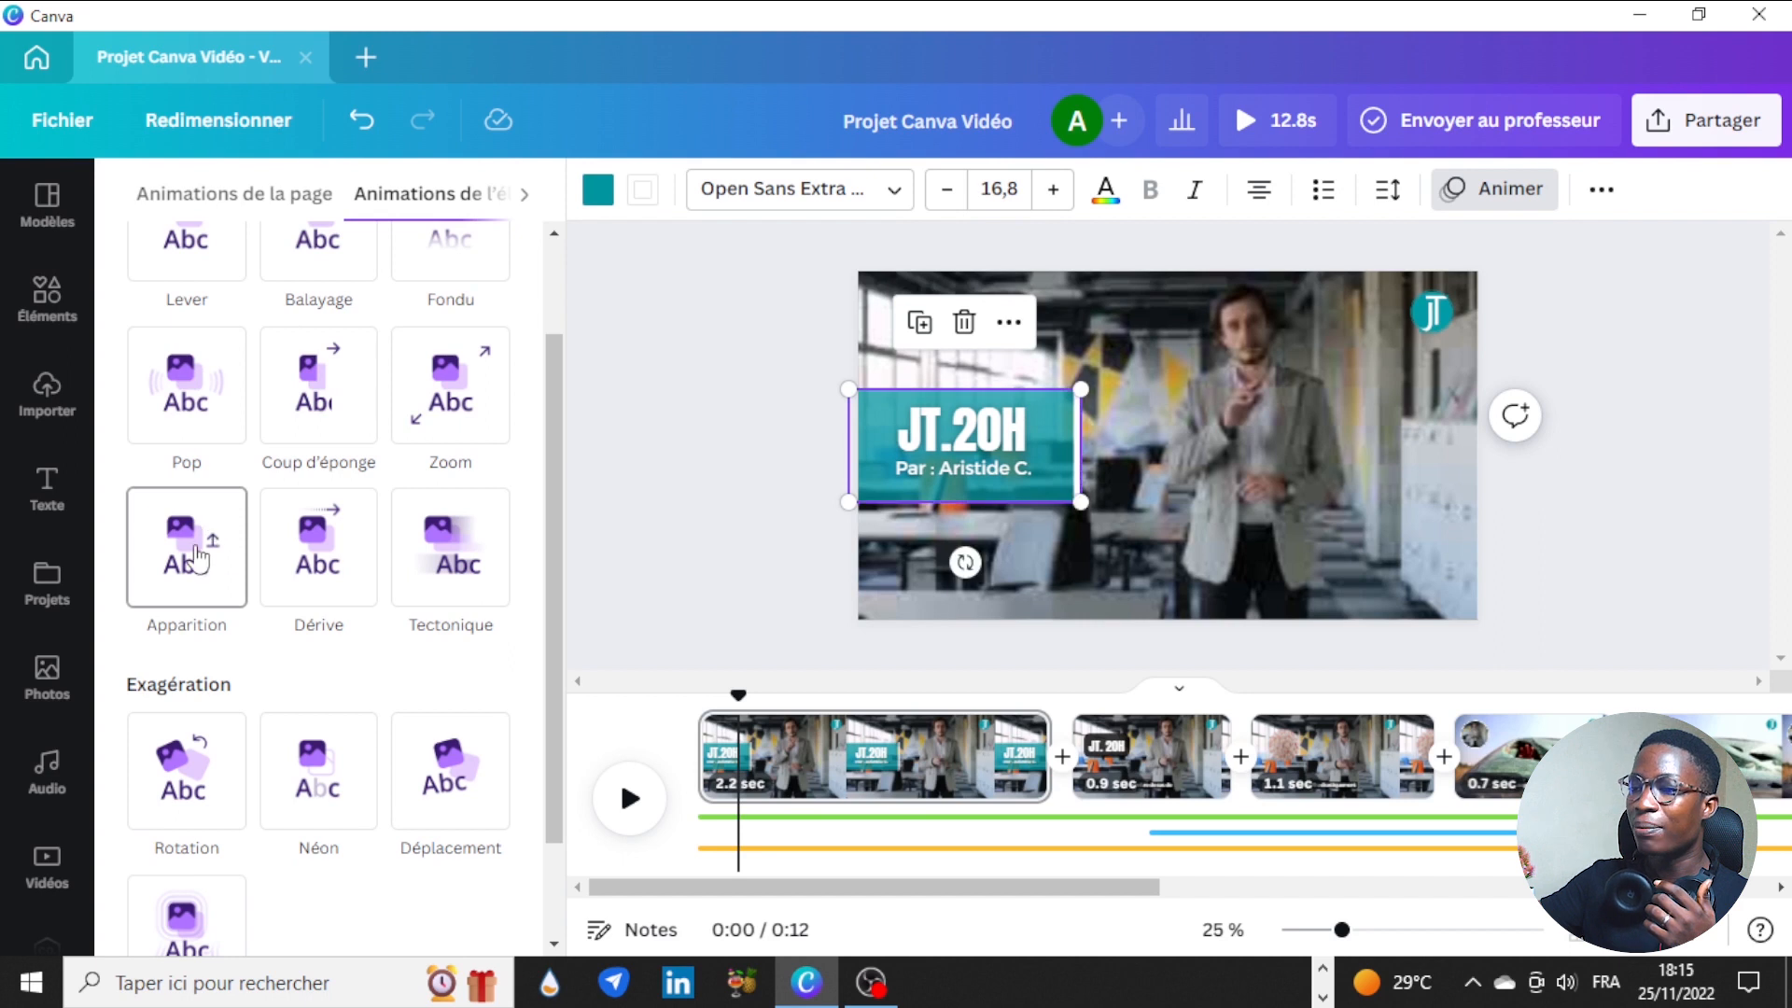
scroll(191, 504, "up", 2)
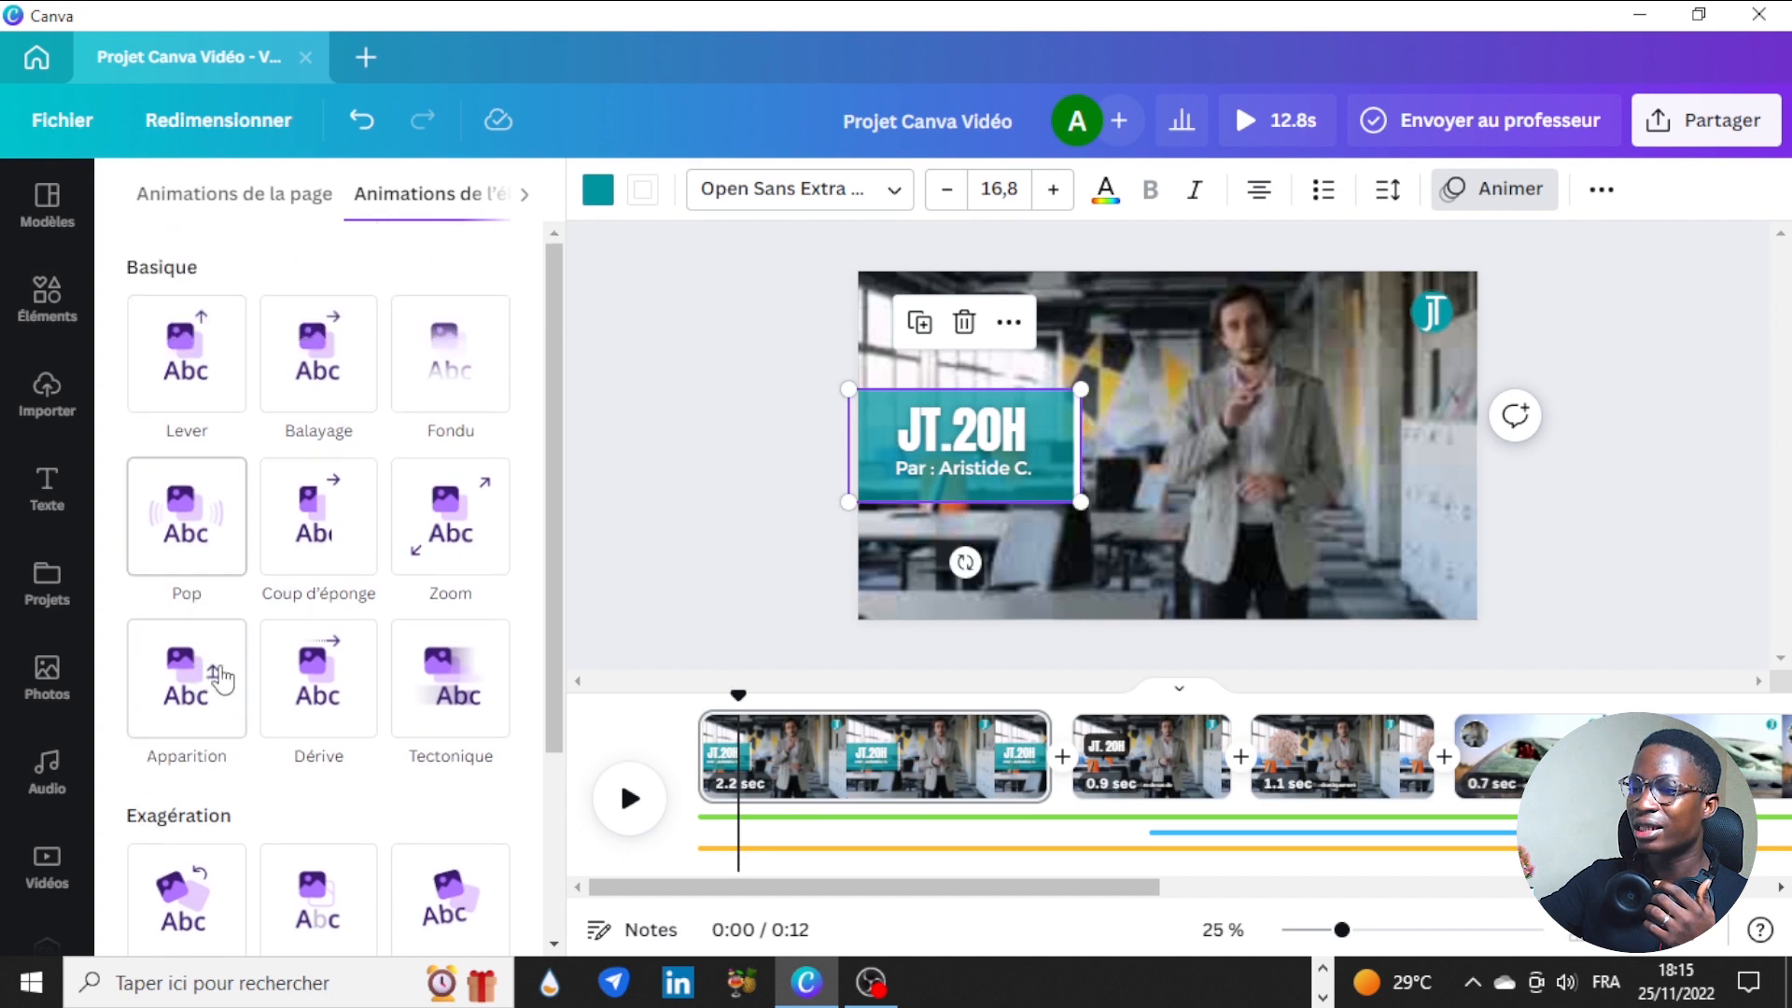
left_click(210, 706)
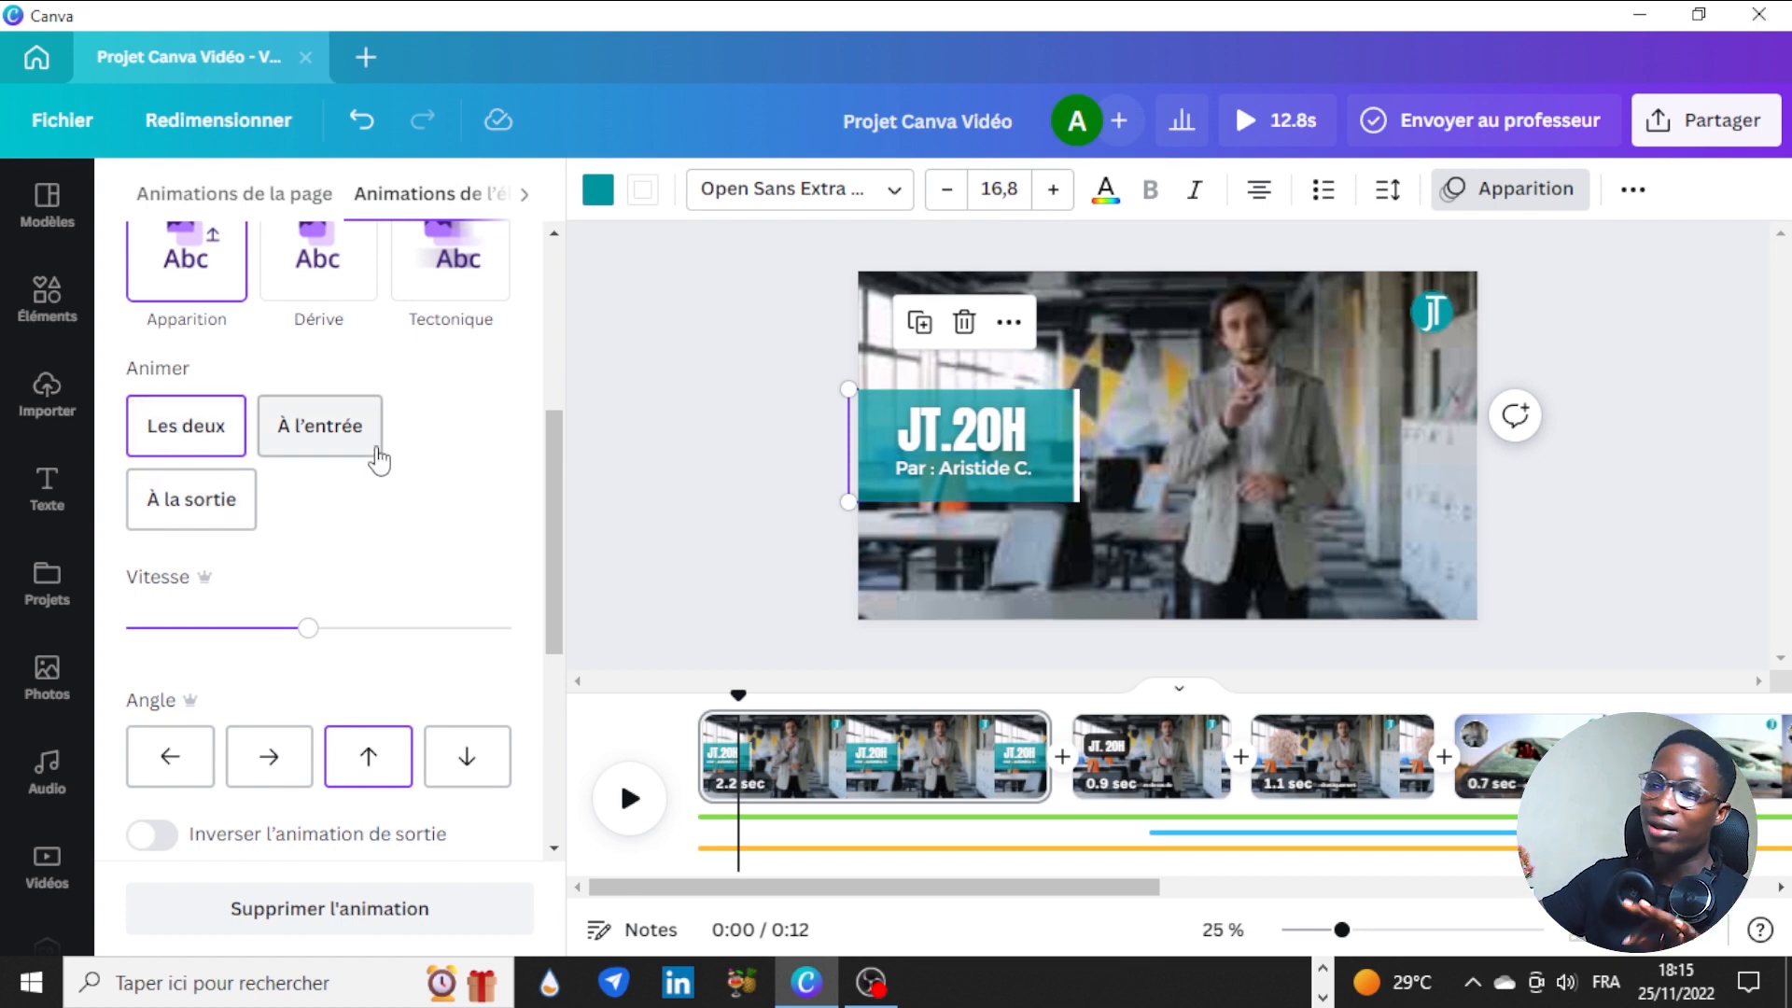
left_click(257, 767)
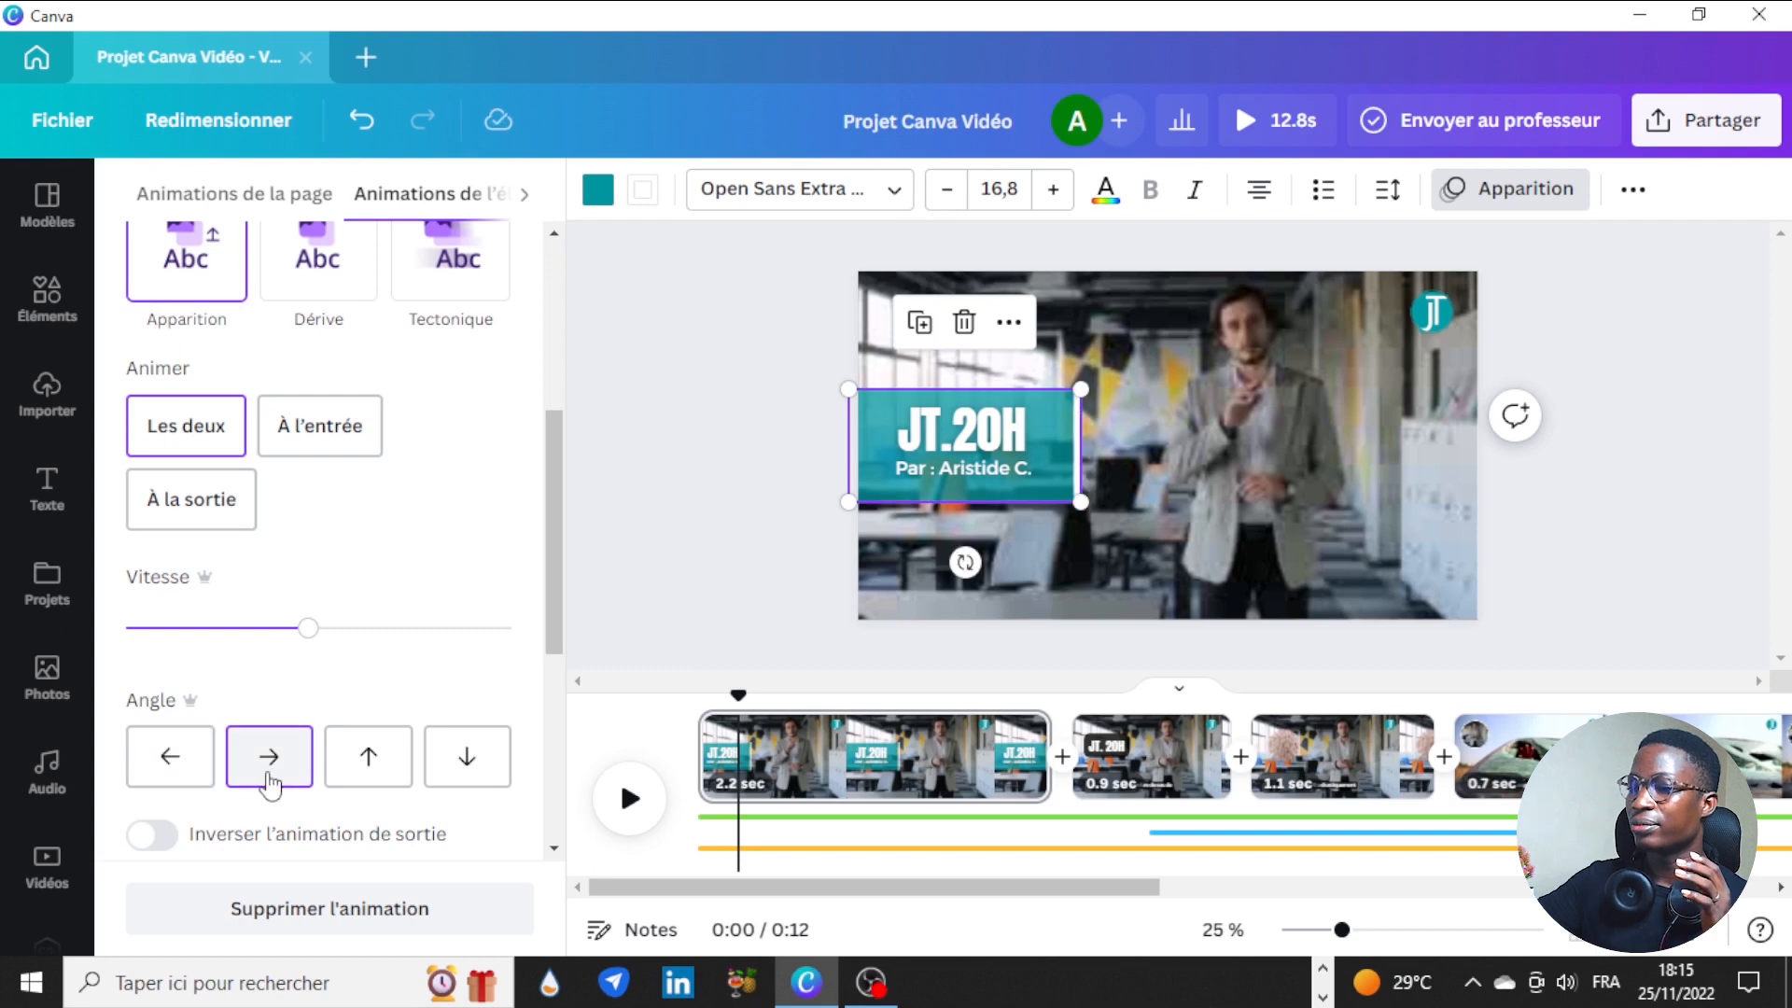
Step: Try the Apparition animation with a leftward angle on the "JT.20H" title and preview the first scene
left_click(681, 498)
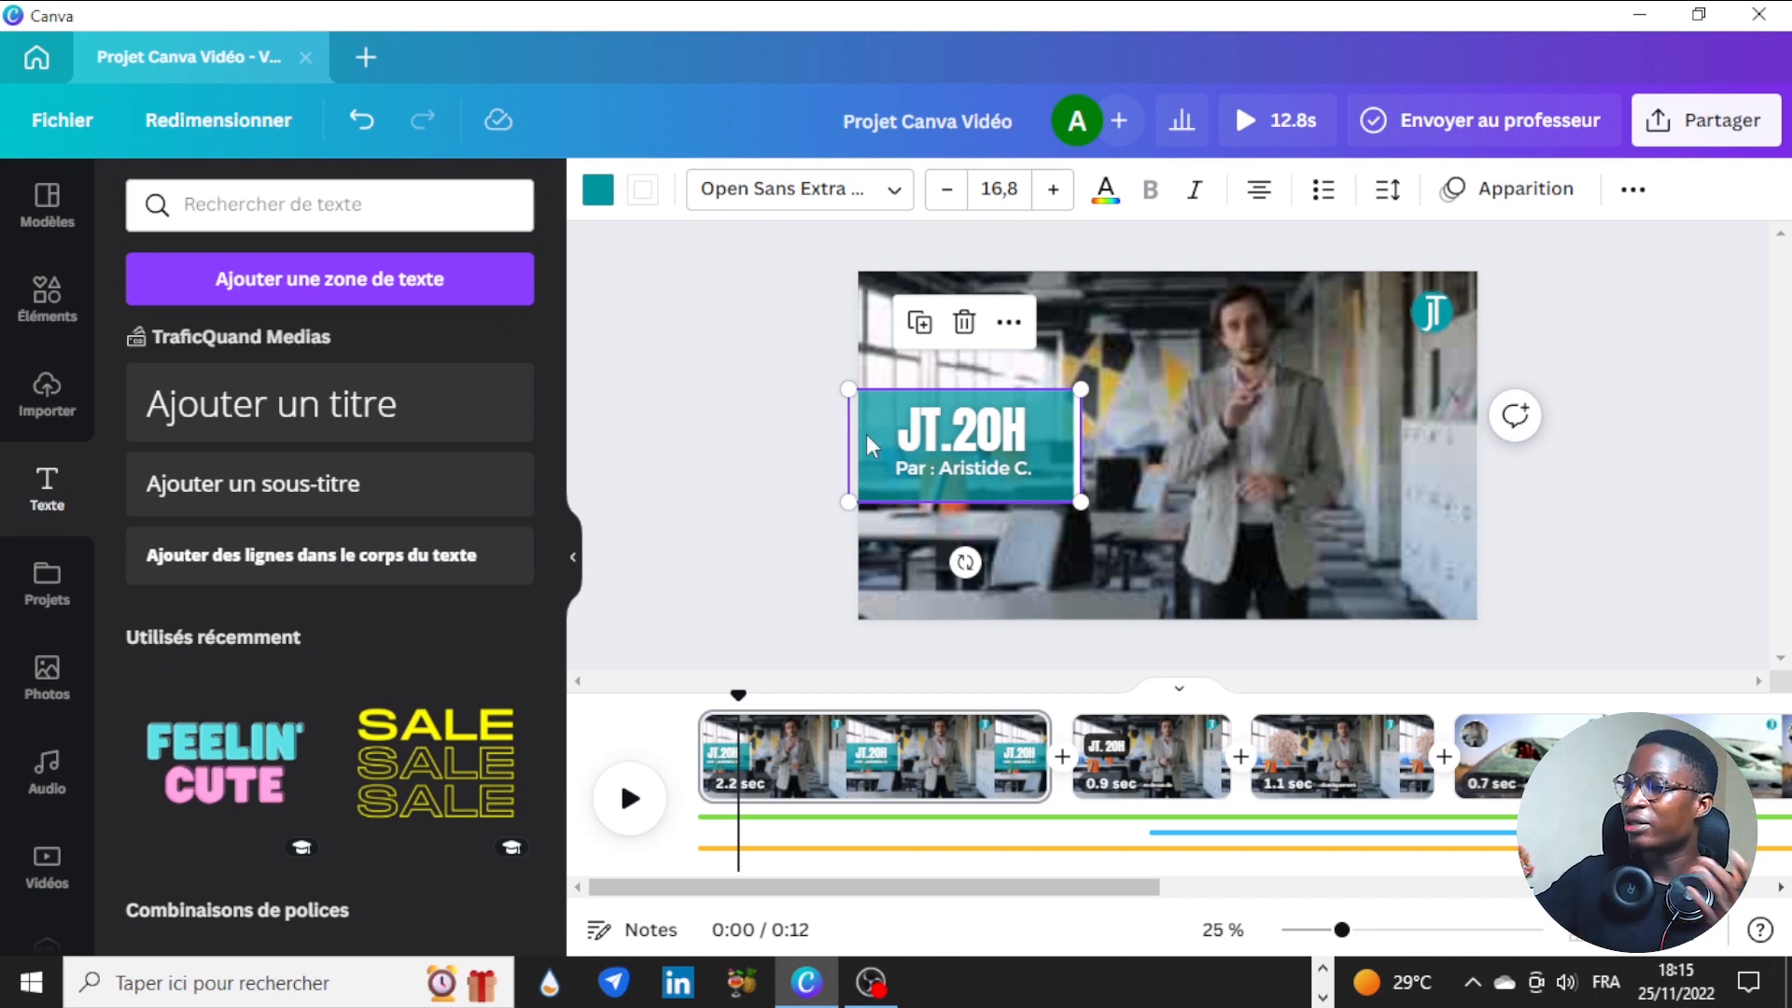
left_click(944, 441)
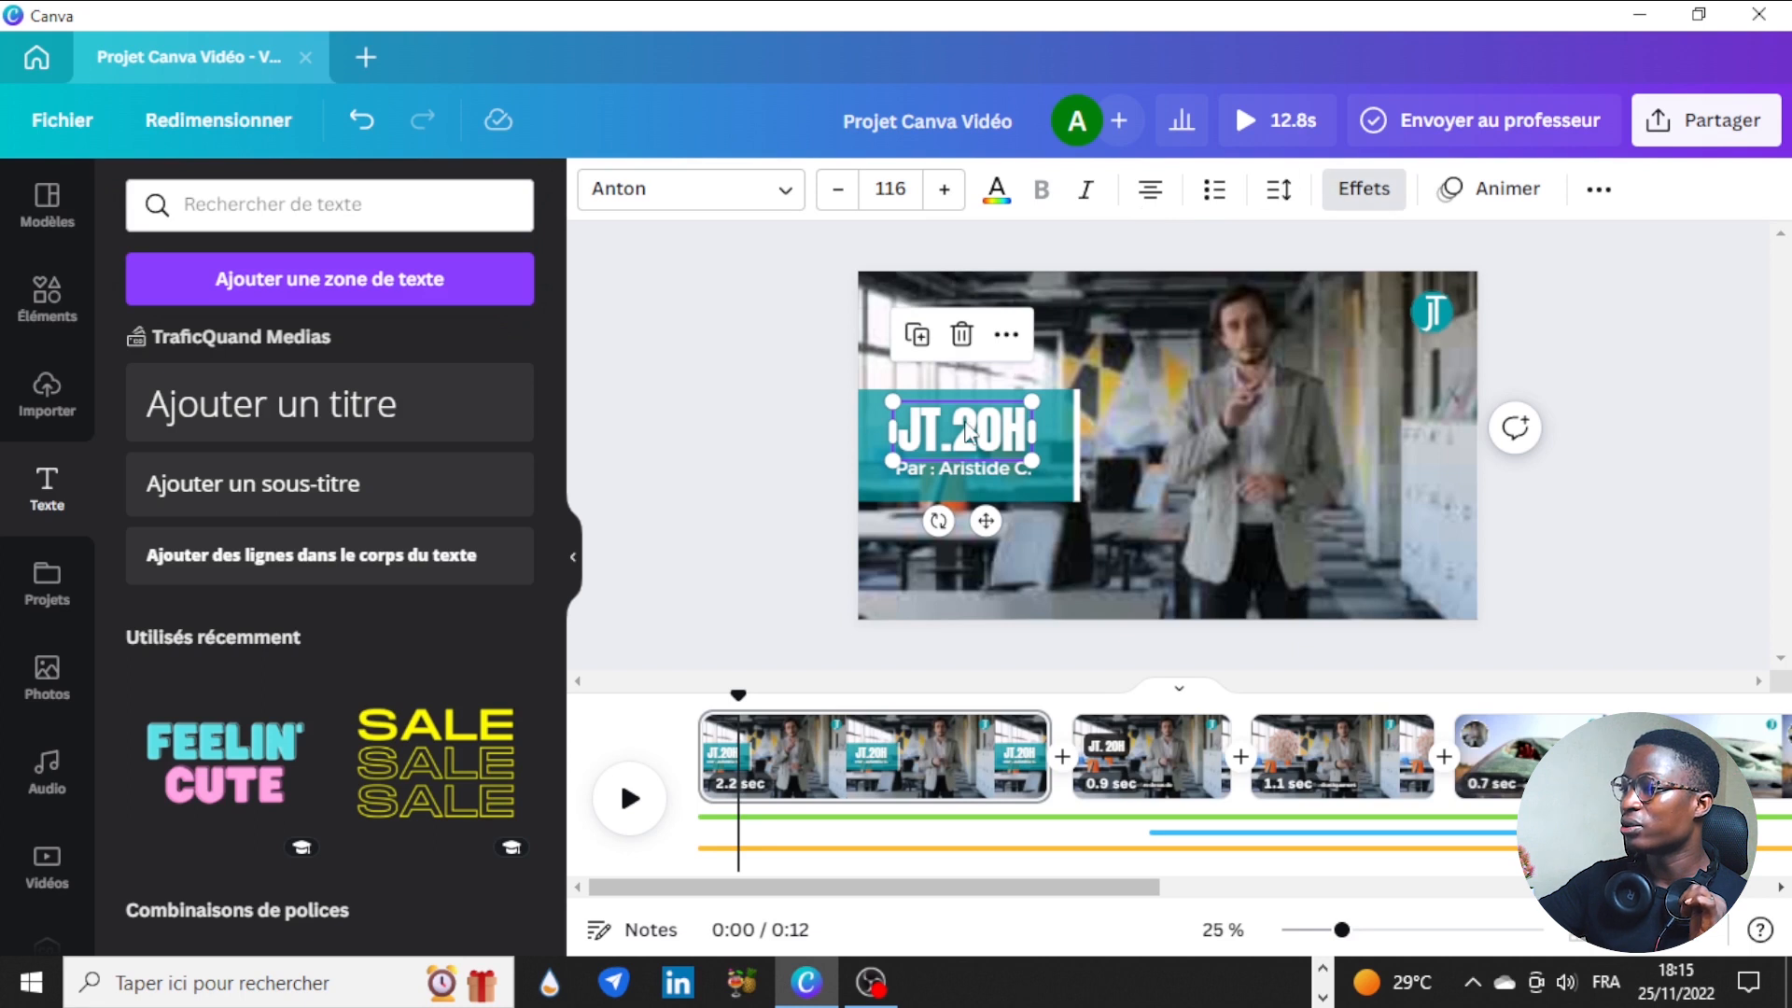
left_click(1495, 191)
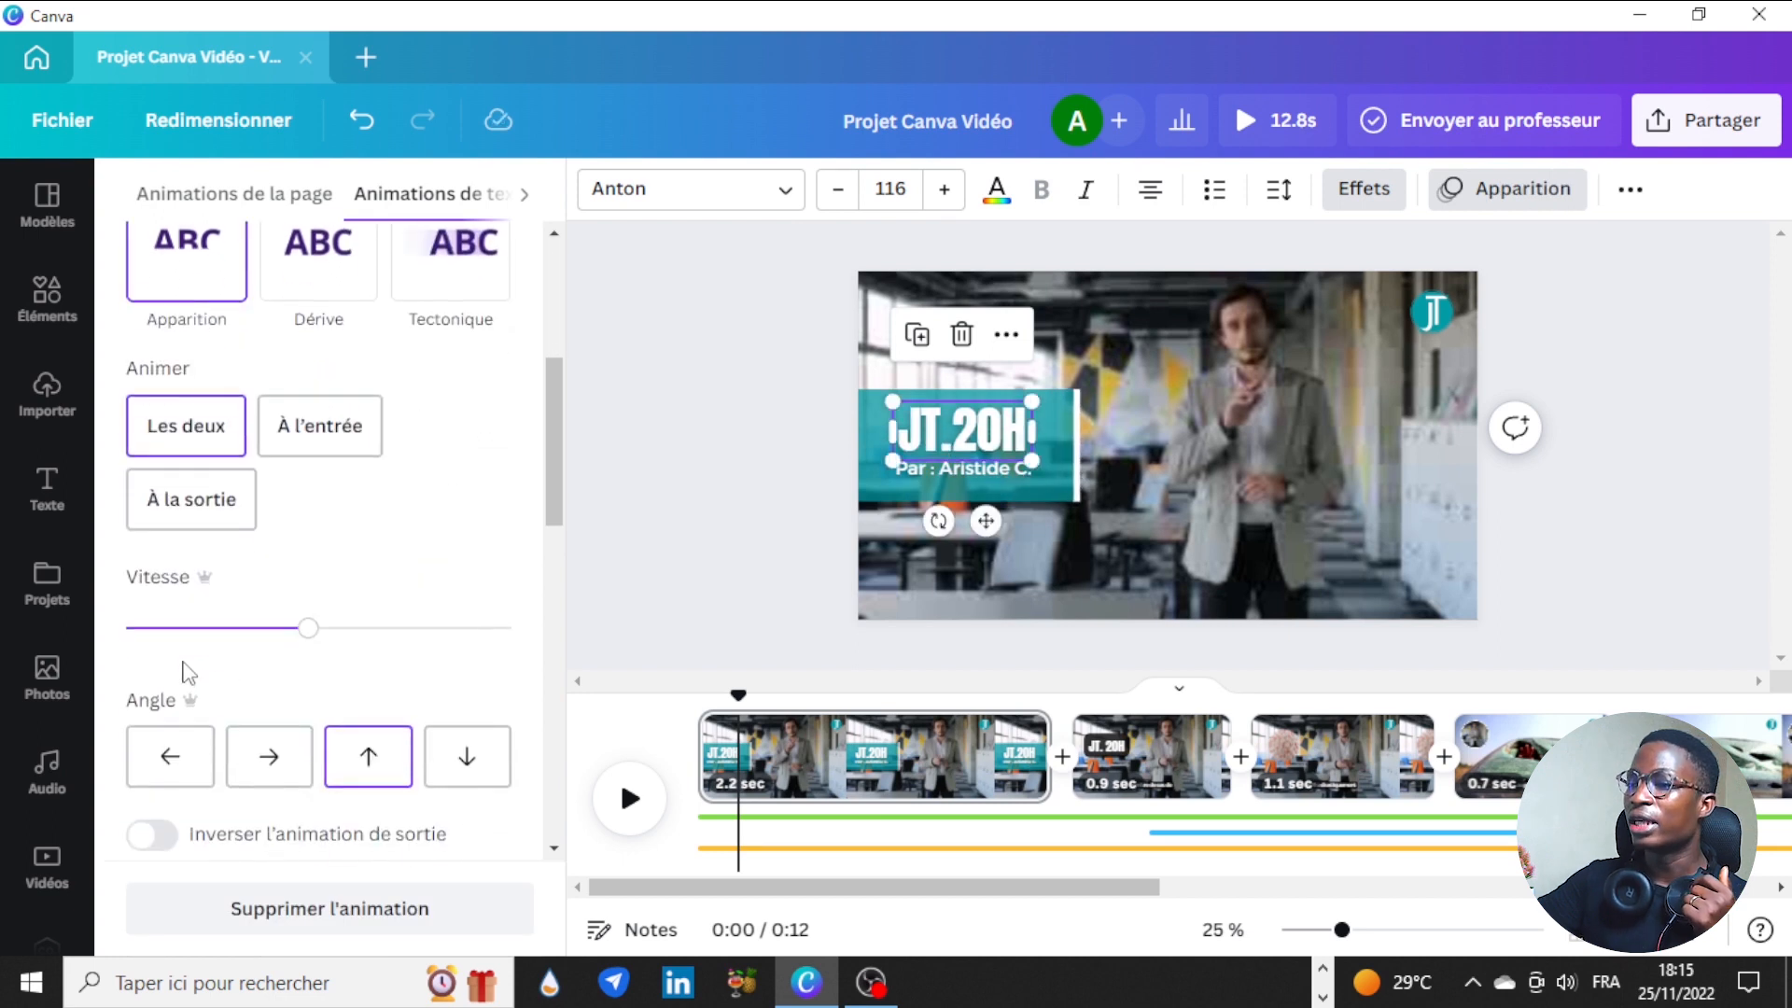
left_click(169, 775)
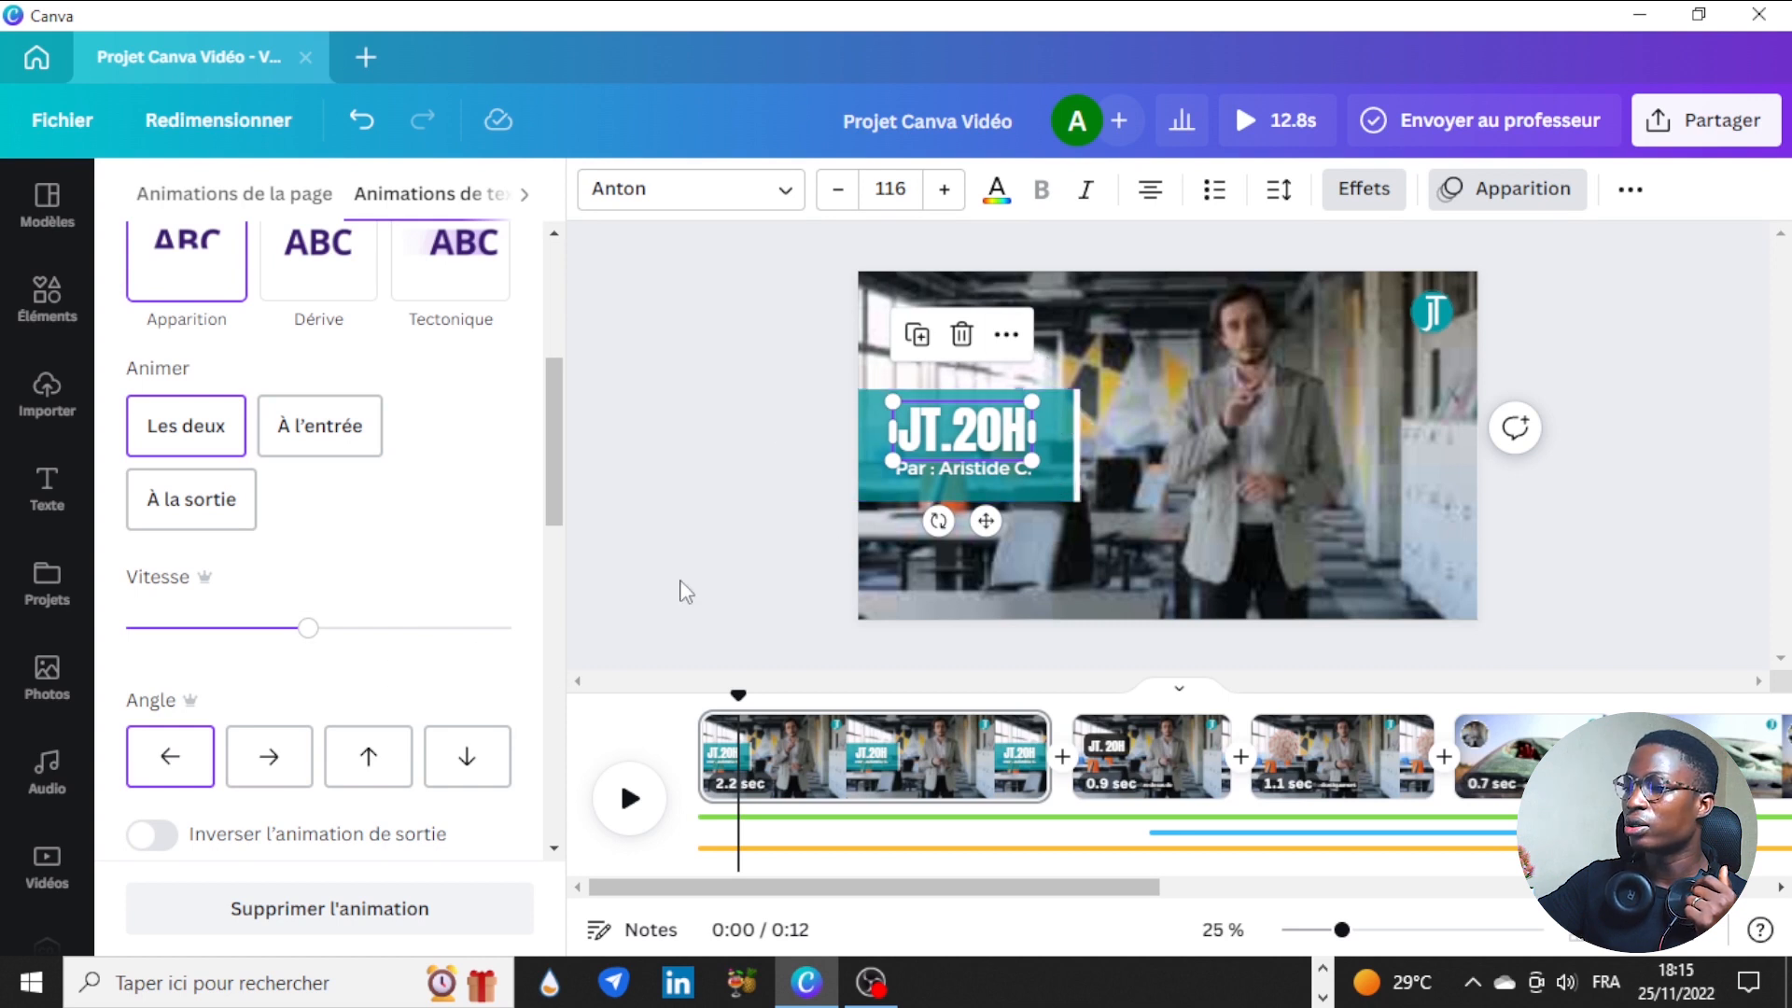
left_click_drag(738, 695, 801, 732)
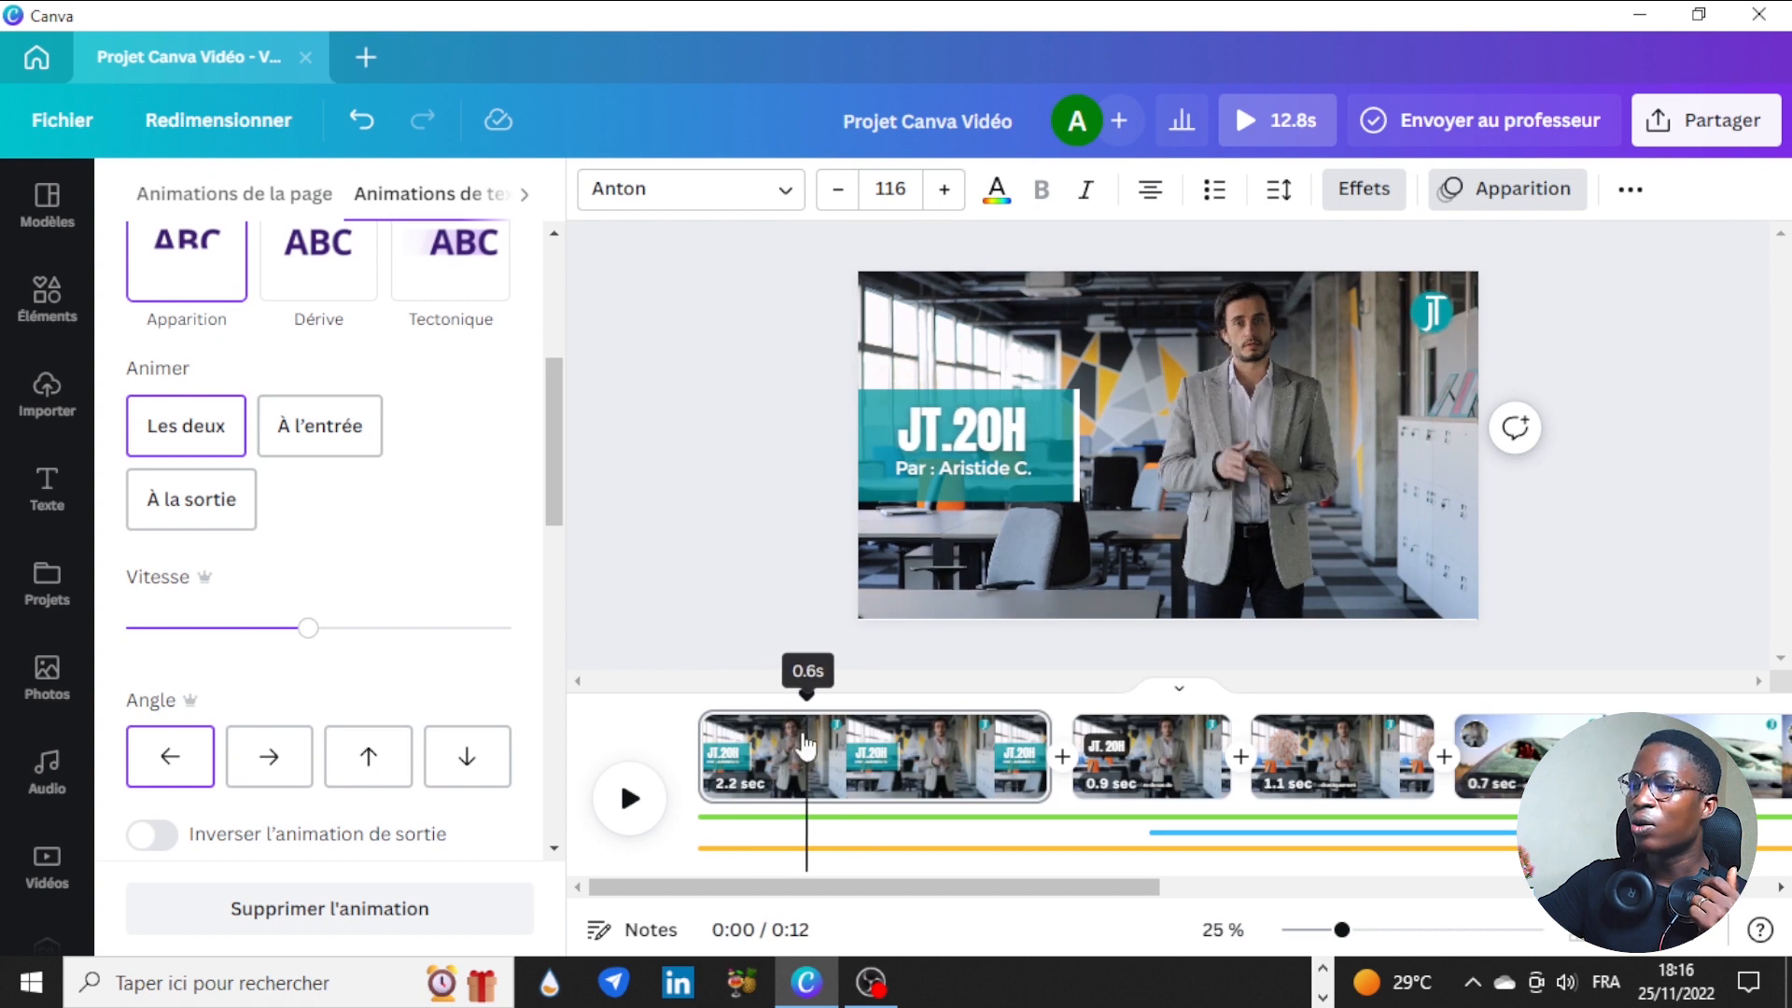
Step: Set the "JT.20H" title's animation to Lever with an upward angle
scroll(420, 485, "up", 5)
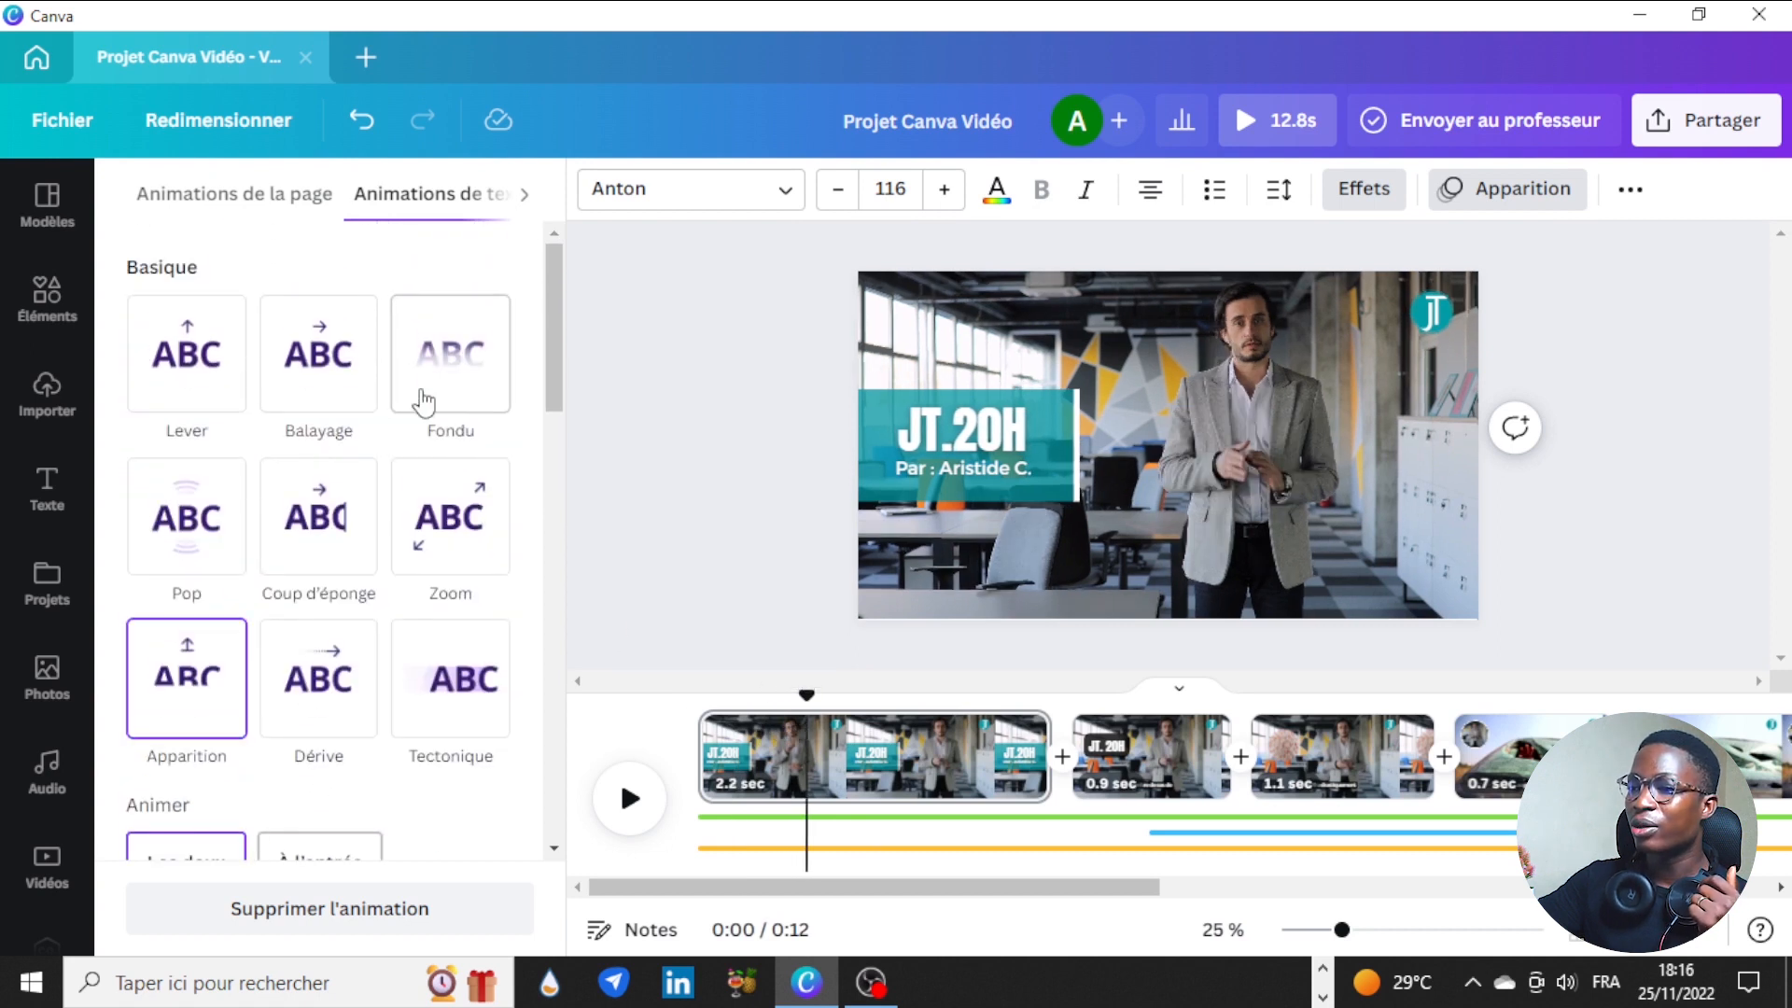
left_click(206, 360)
scroll(299, 383, "up", 1)
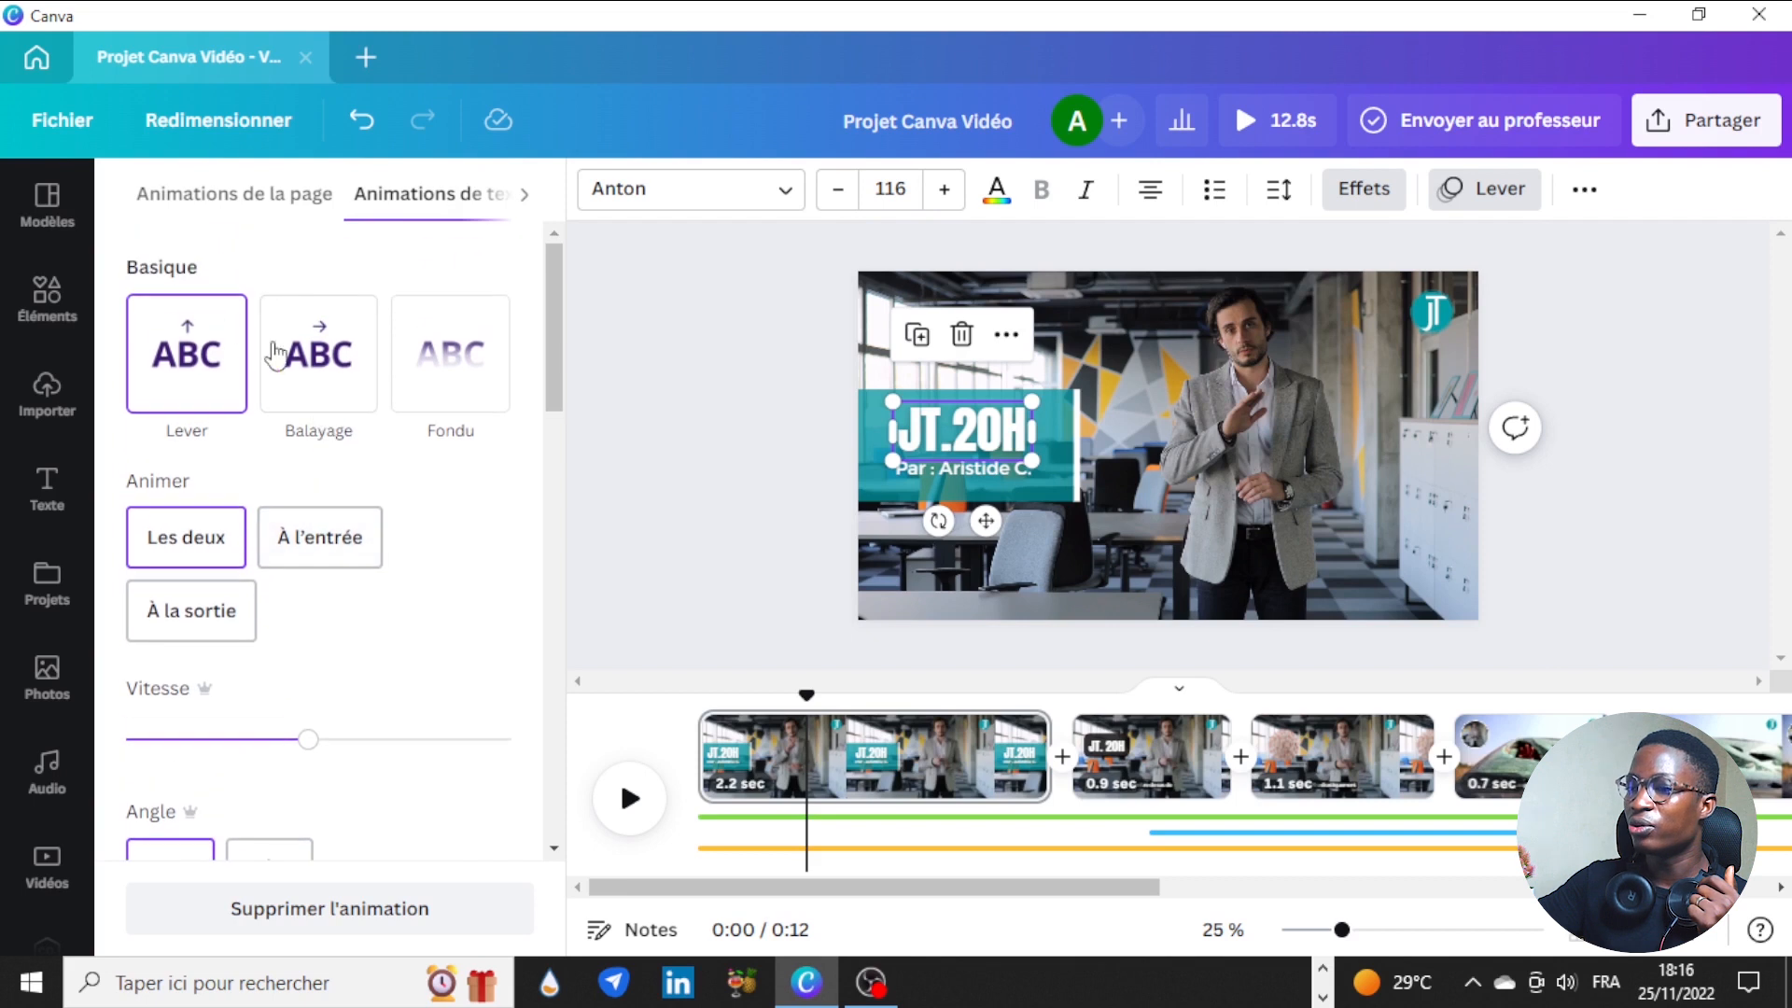
scroll(457, 634, "down", 2)
left_click(199, 738)
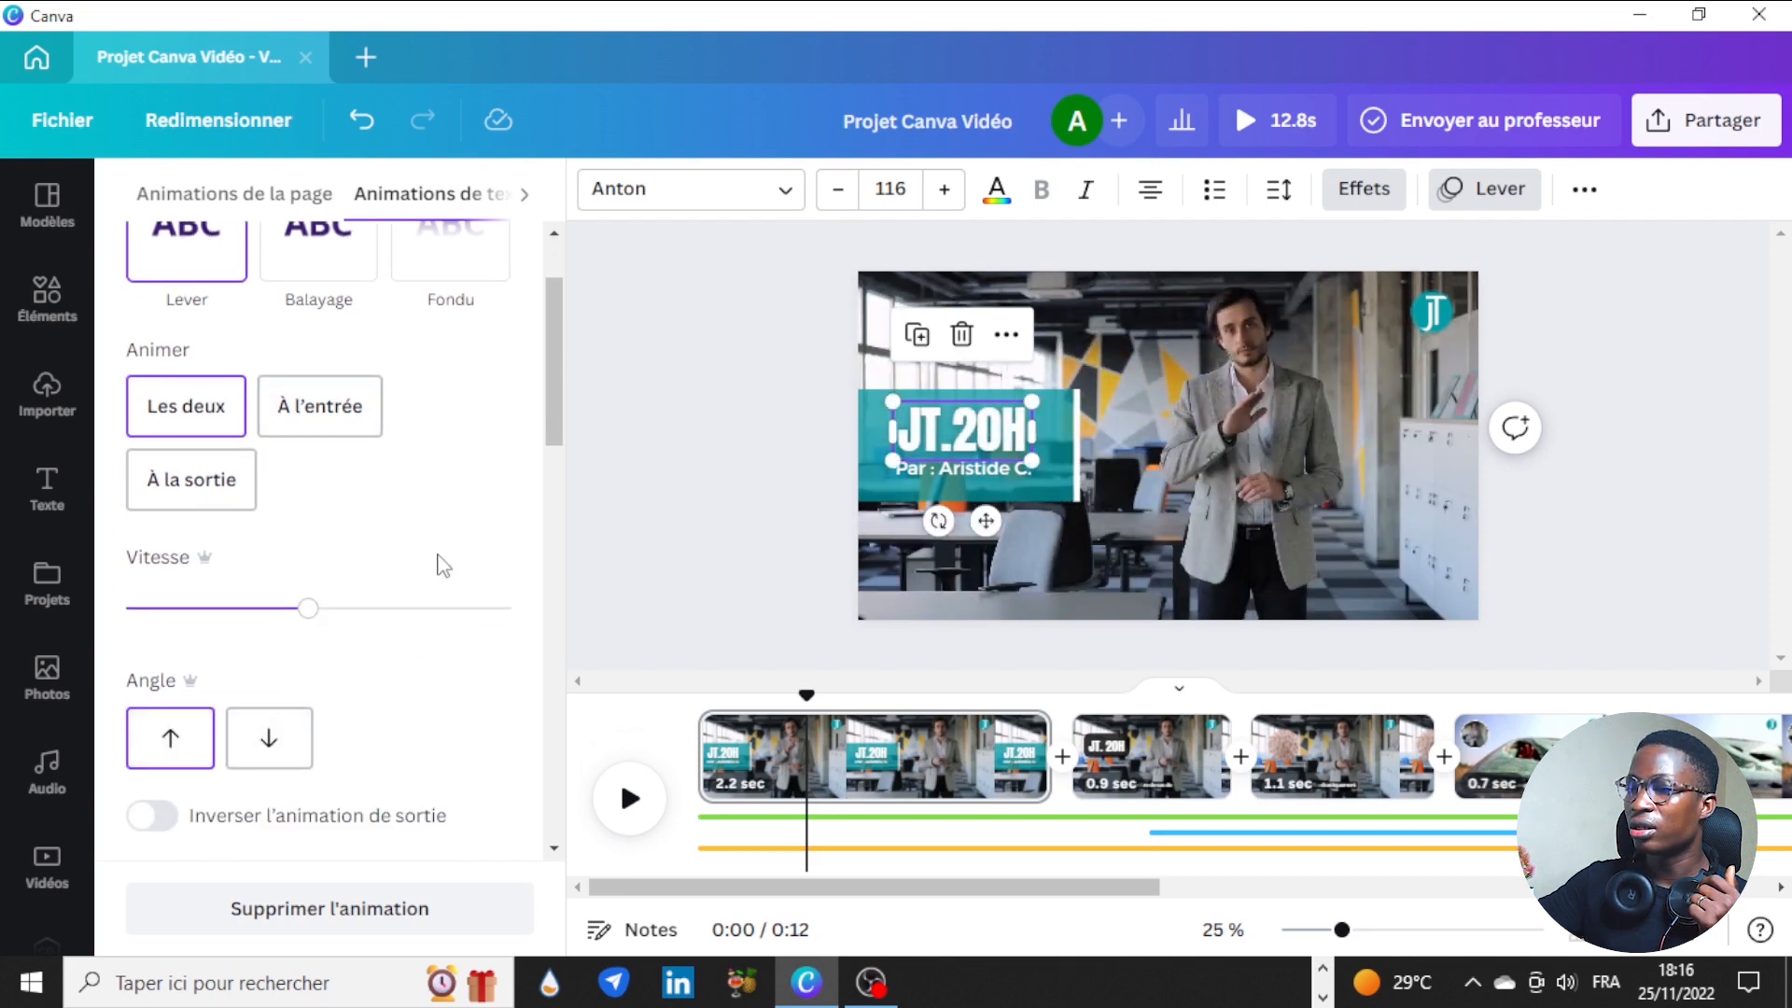
scroll(265, 412, "up", 2)
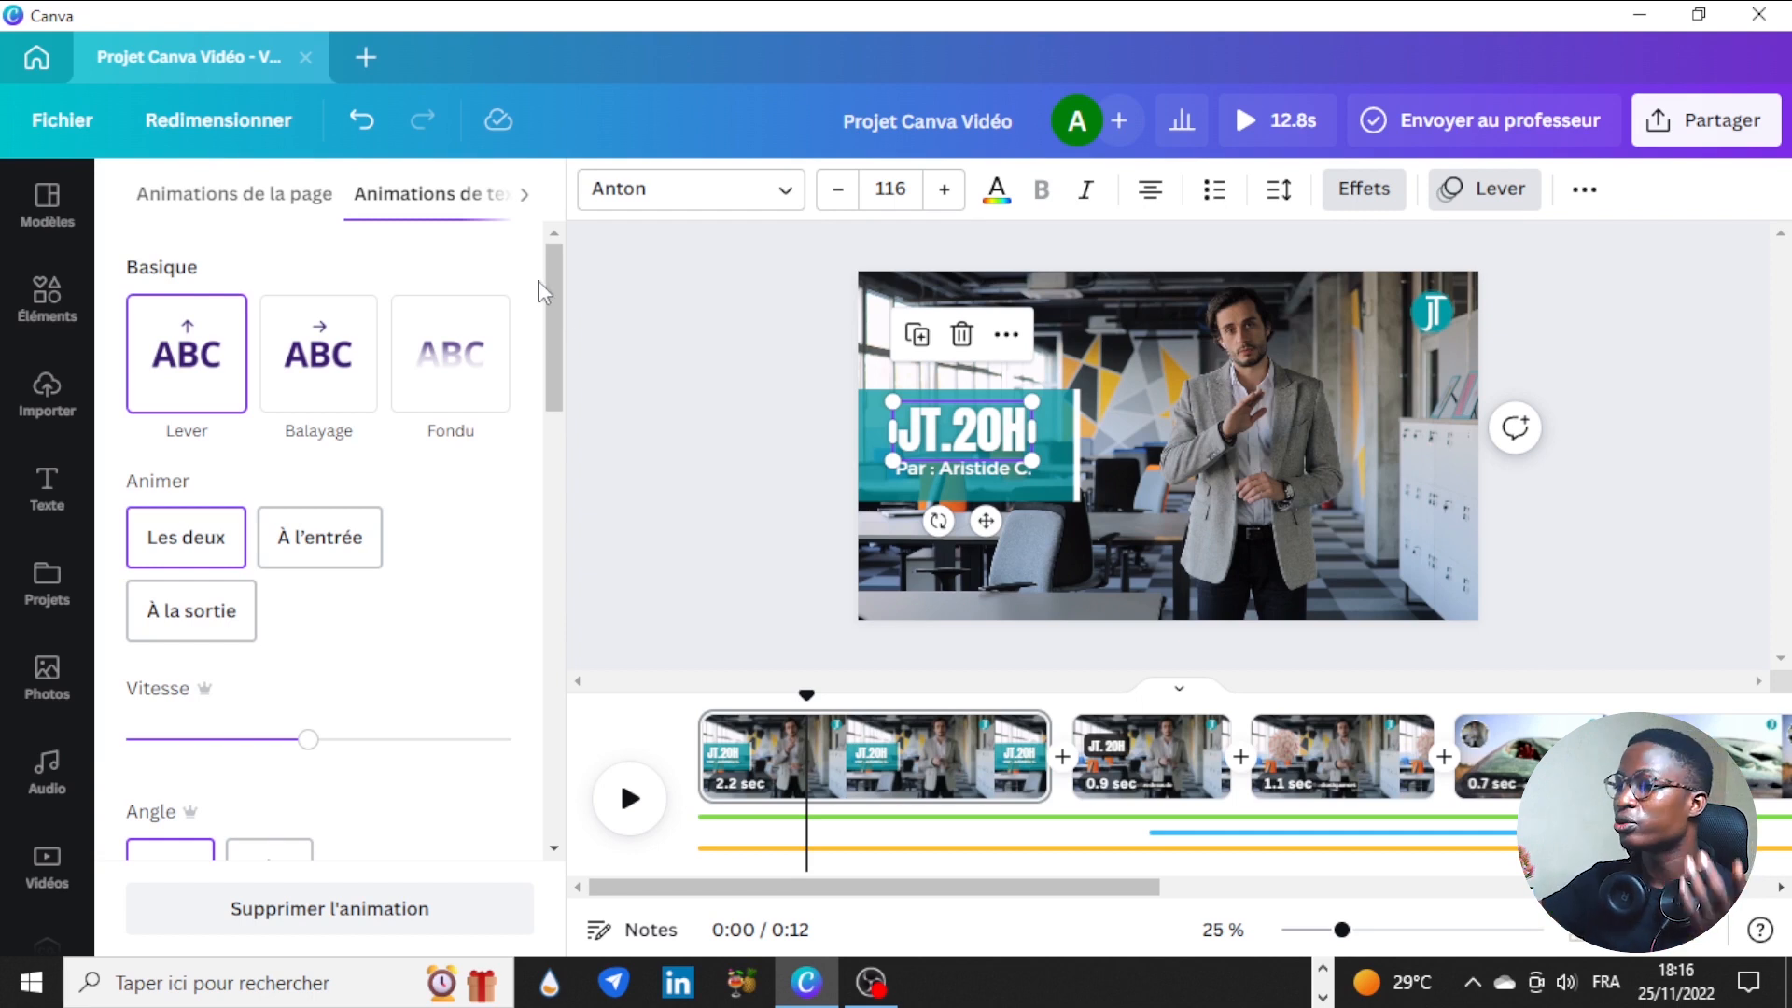
scroll(553, 317, "down", 1)
scroll(554, 327, "down", 1)
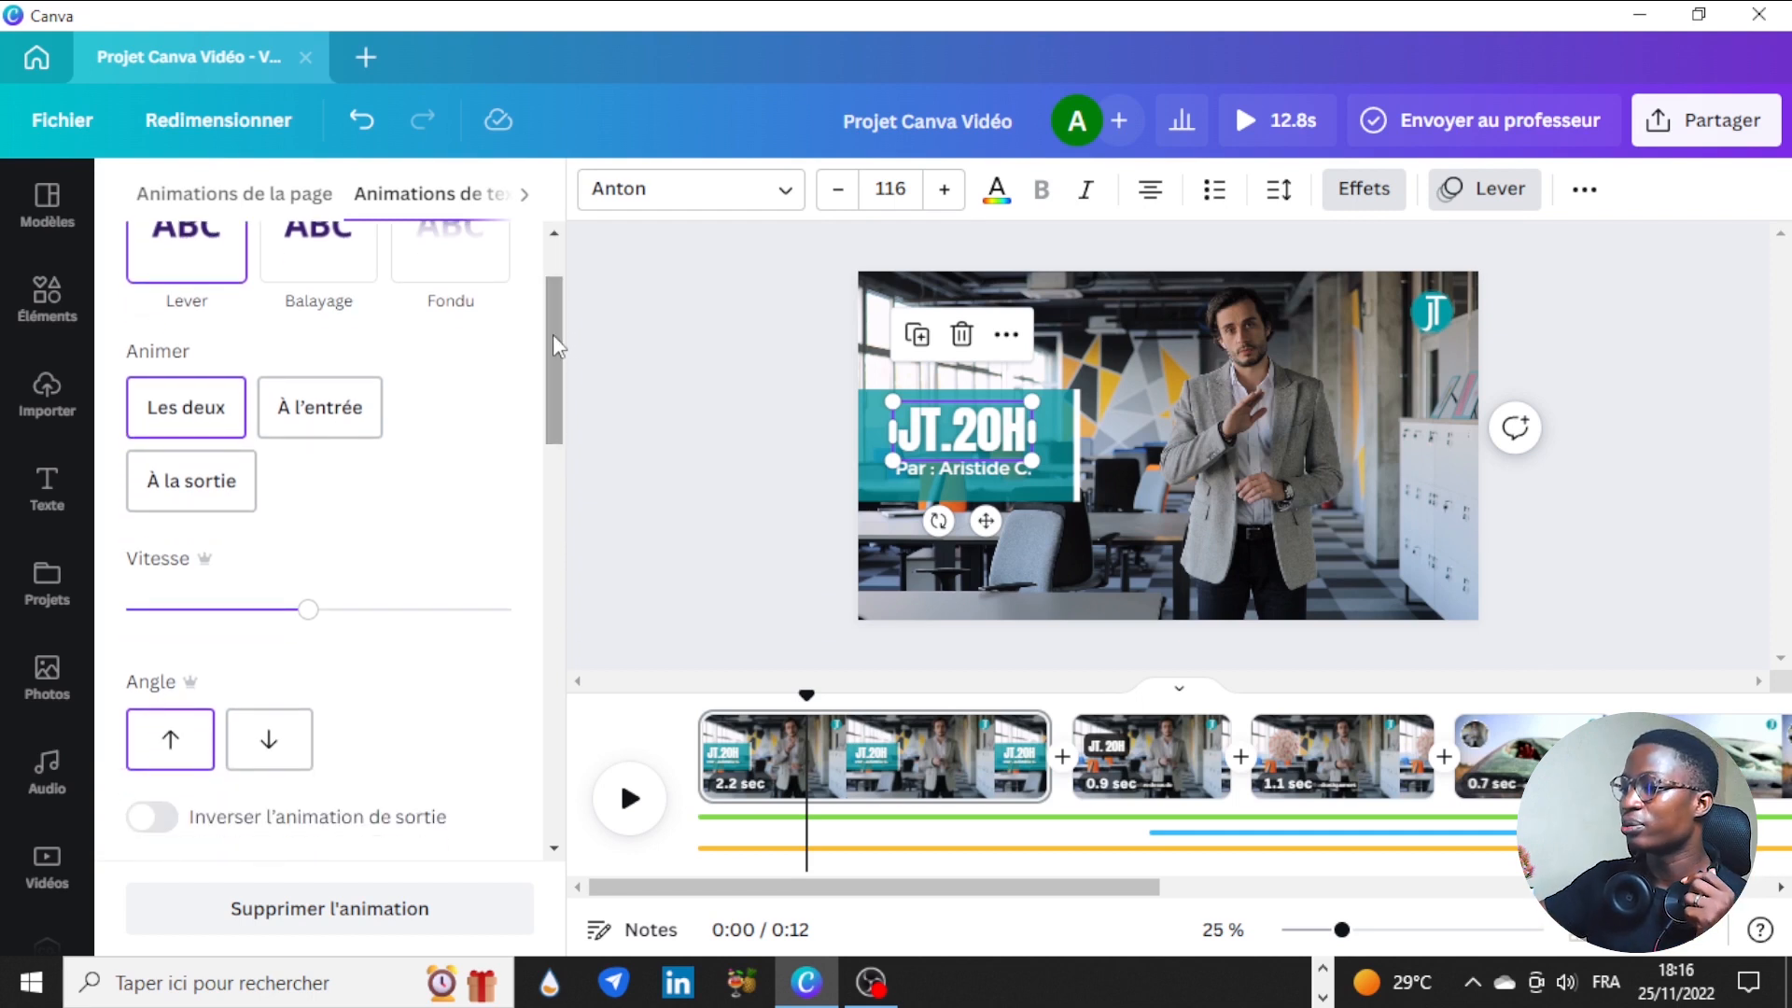
Step: Apply the Machine à écrire writing animation to the byline under the title
left_click(955, 470)
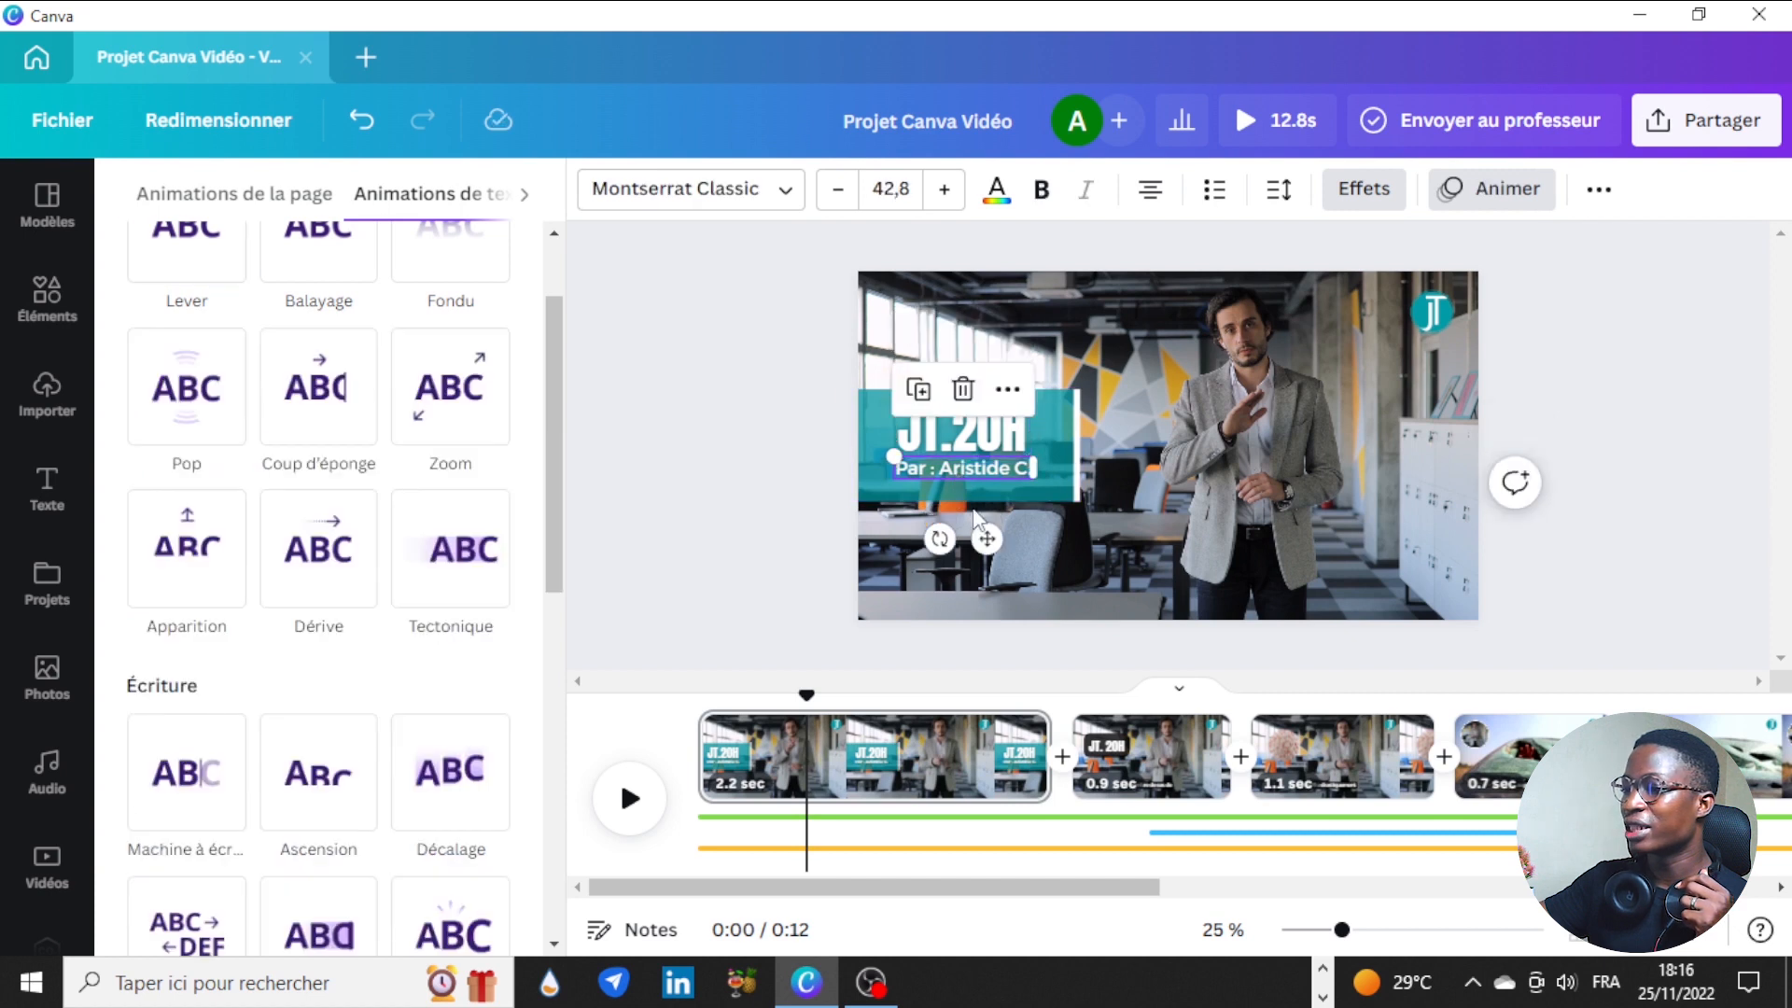
scroll(312, 686, "down", 4)
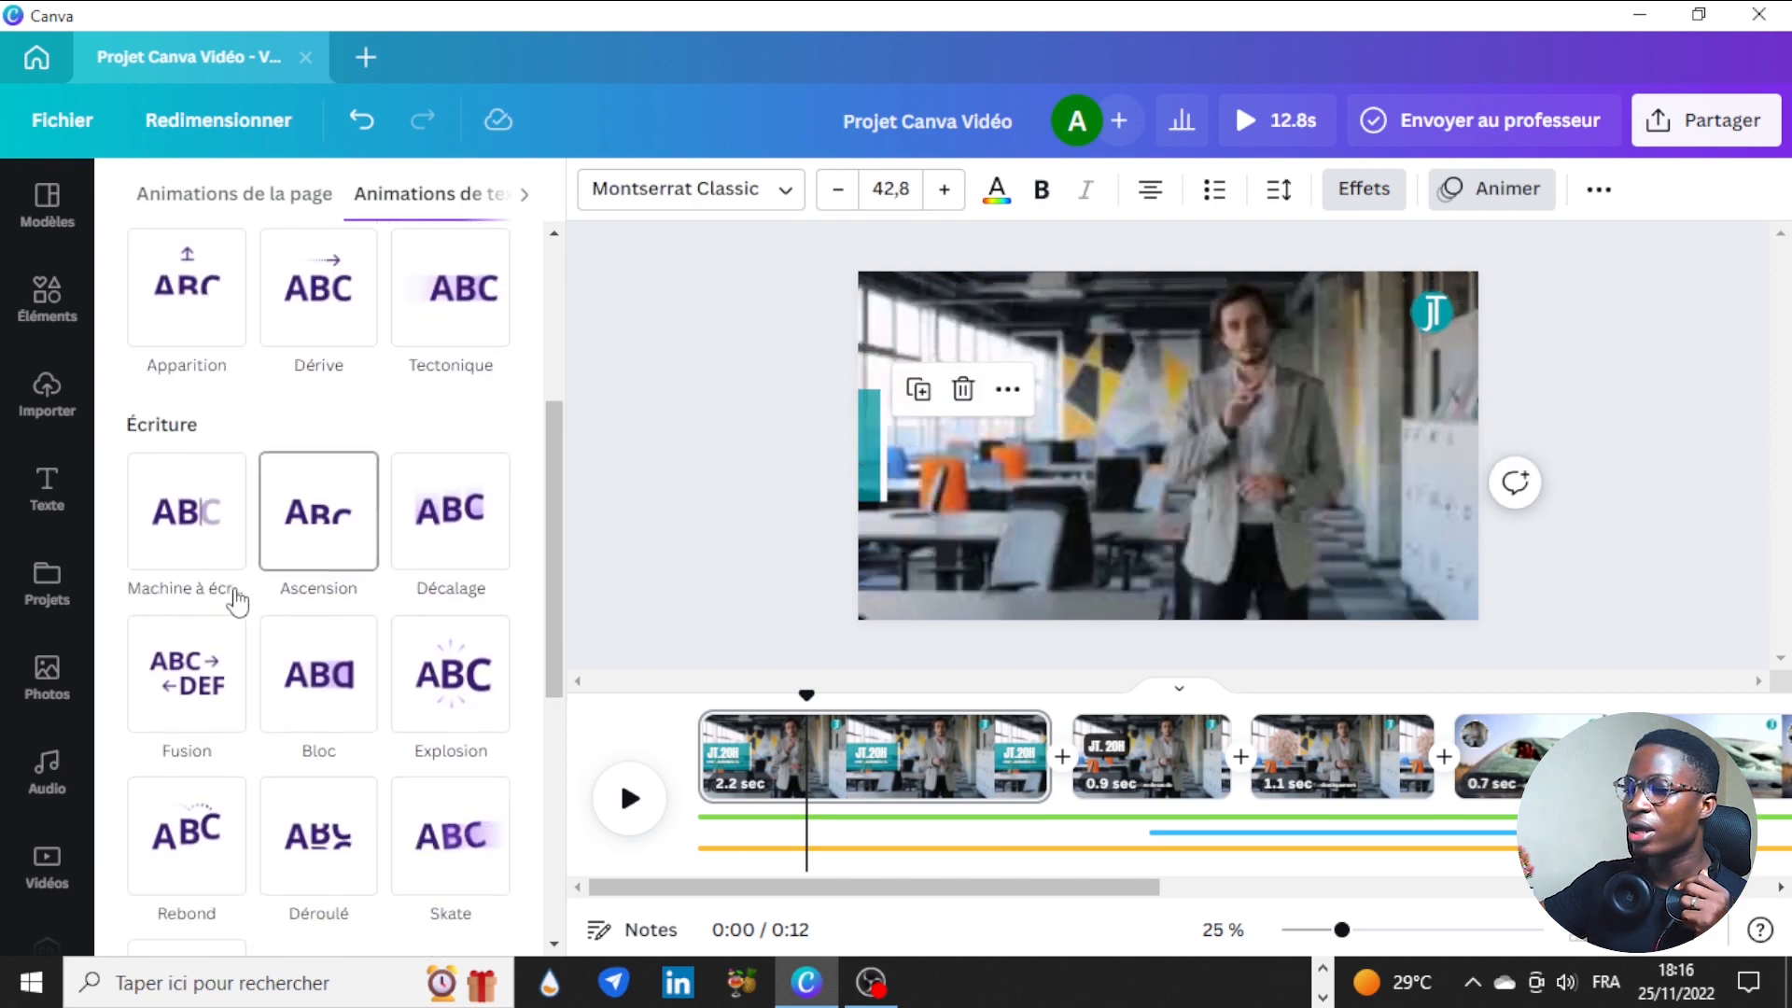
left_click(183, 523)
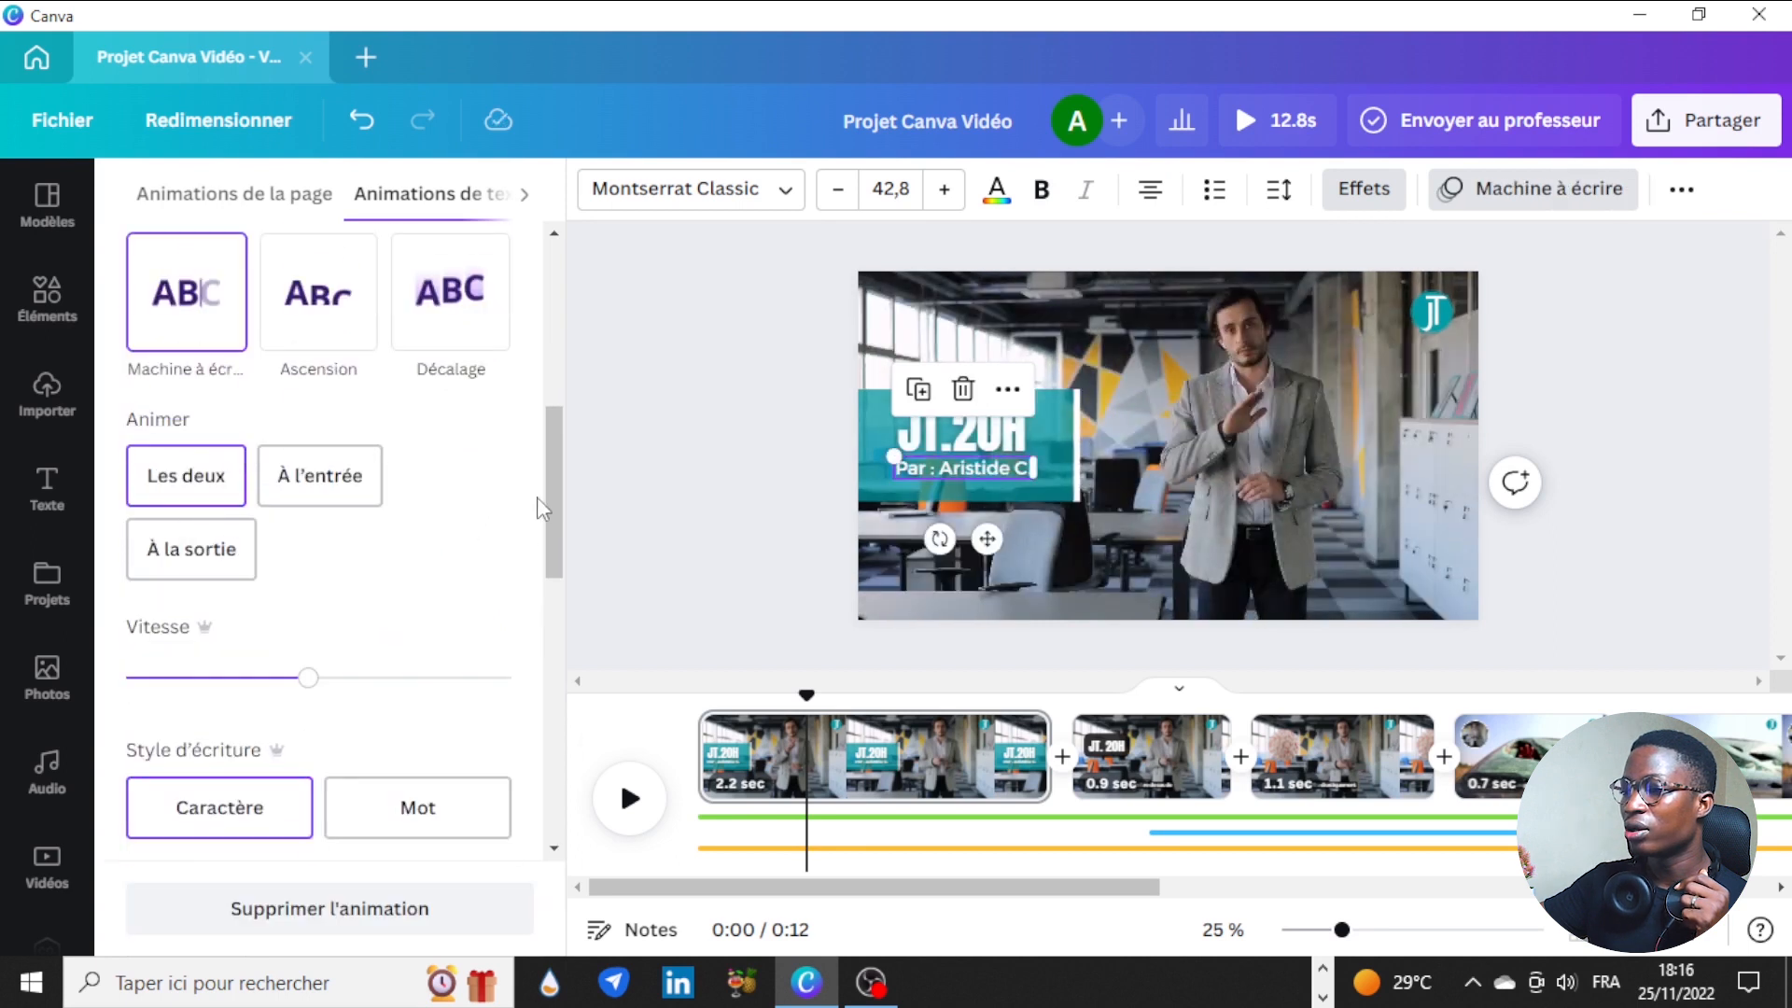
left_click(634, 444)
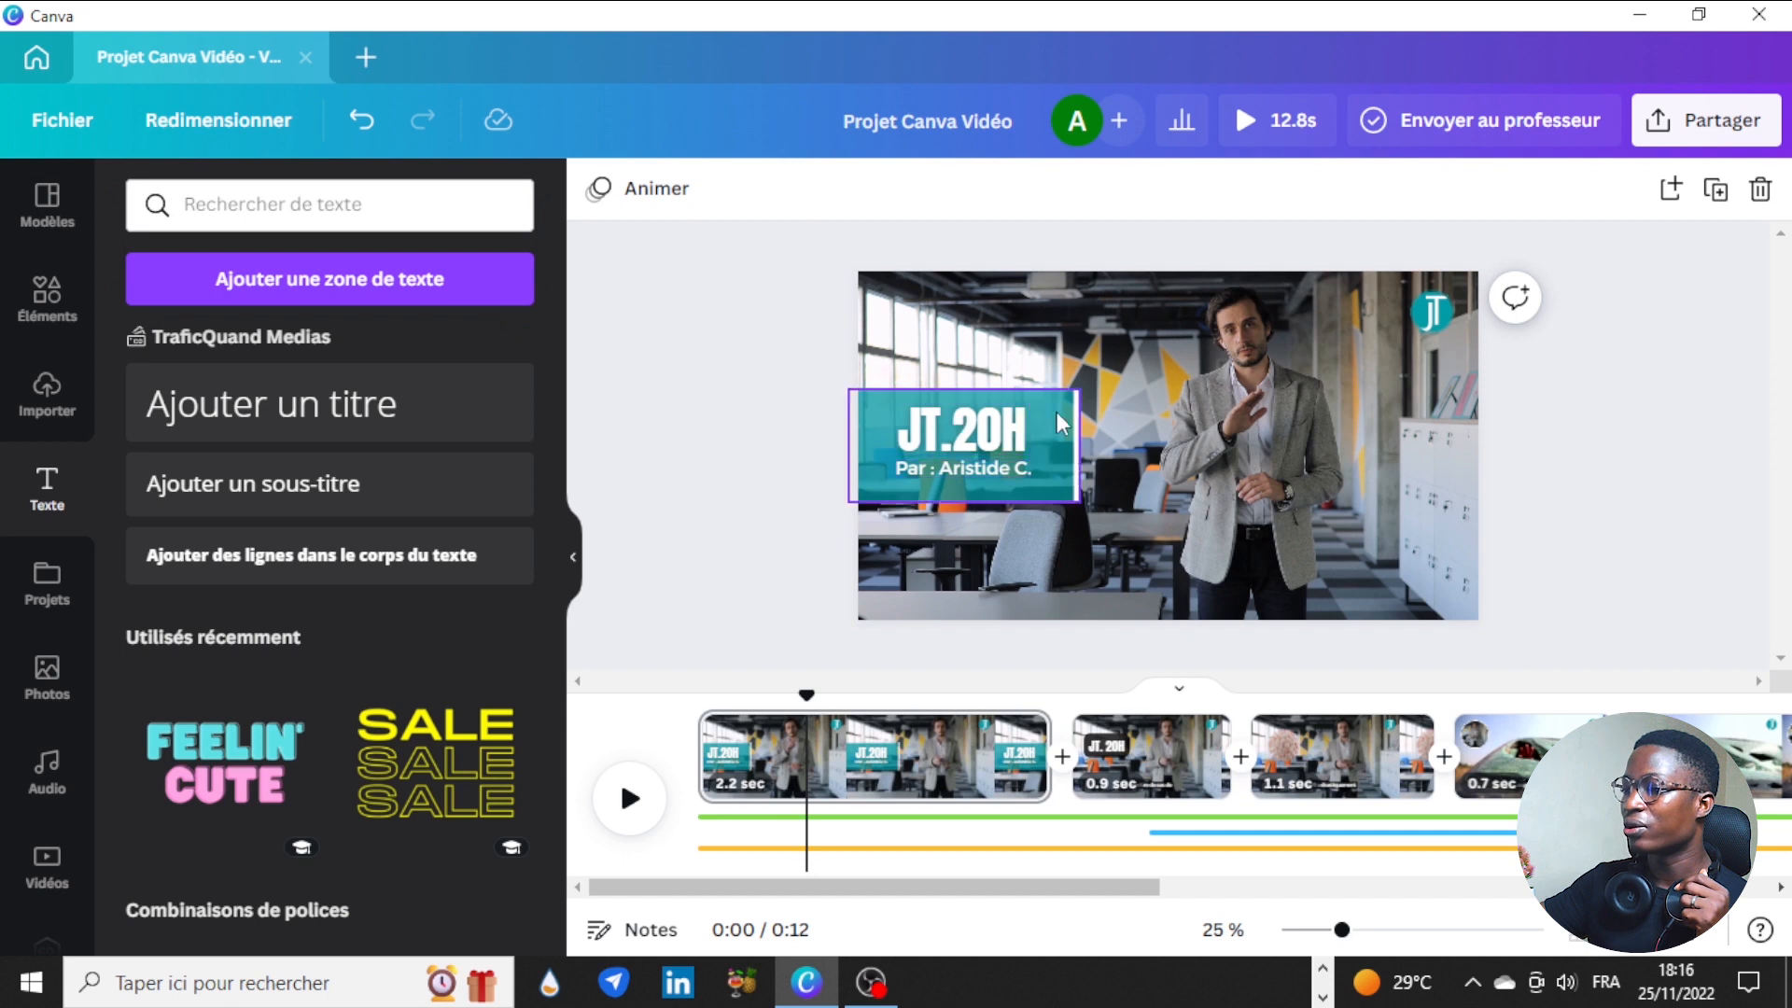
Step: Check the animations set on the title and byline, and play the video from the start
left_click(987, 429)
left_click(987, 430)
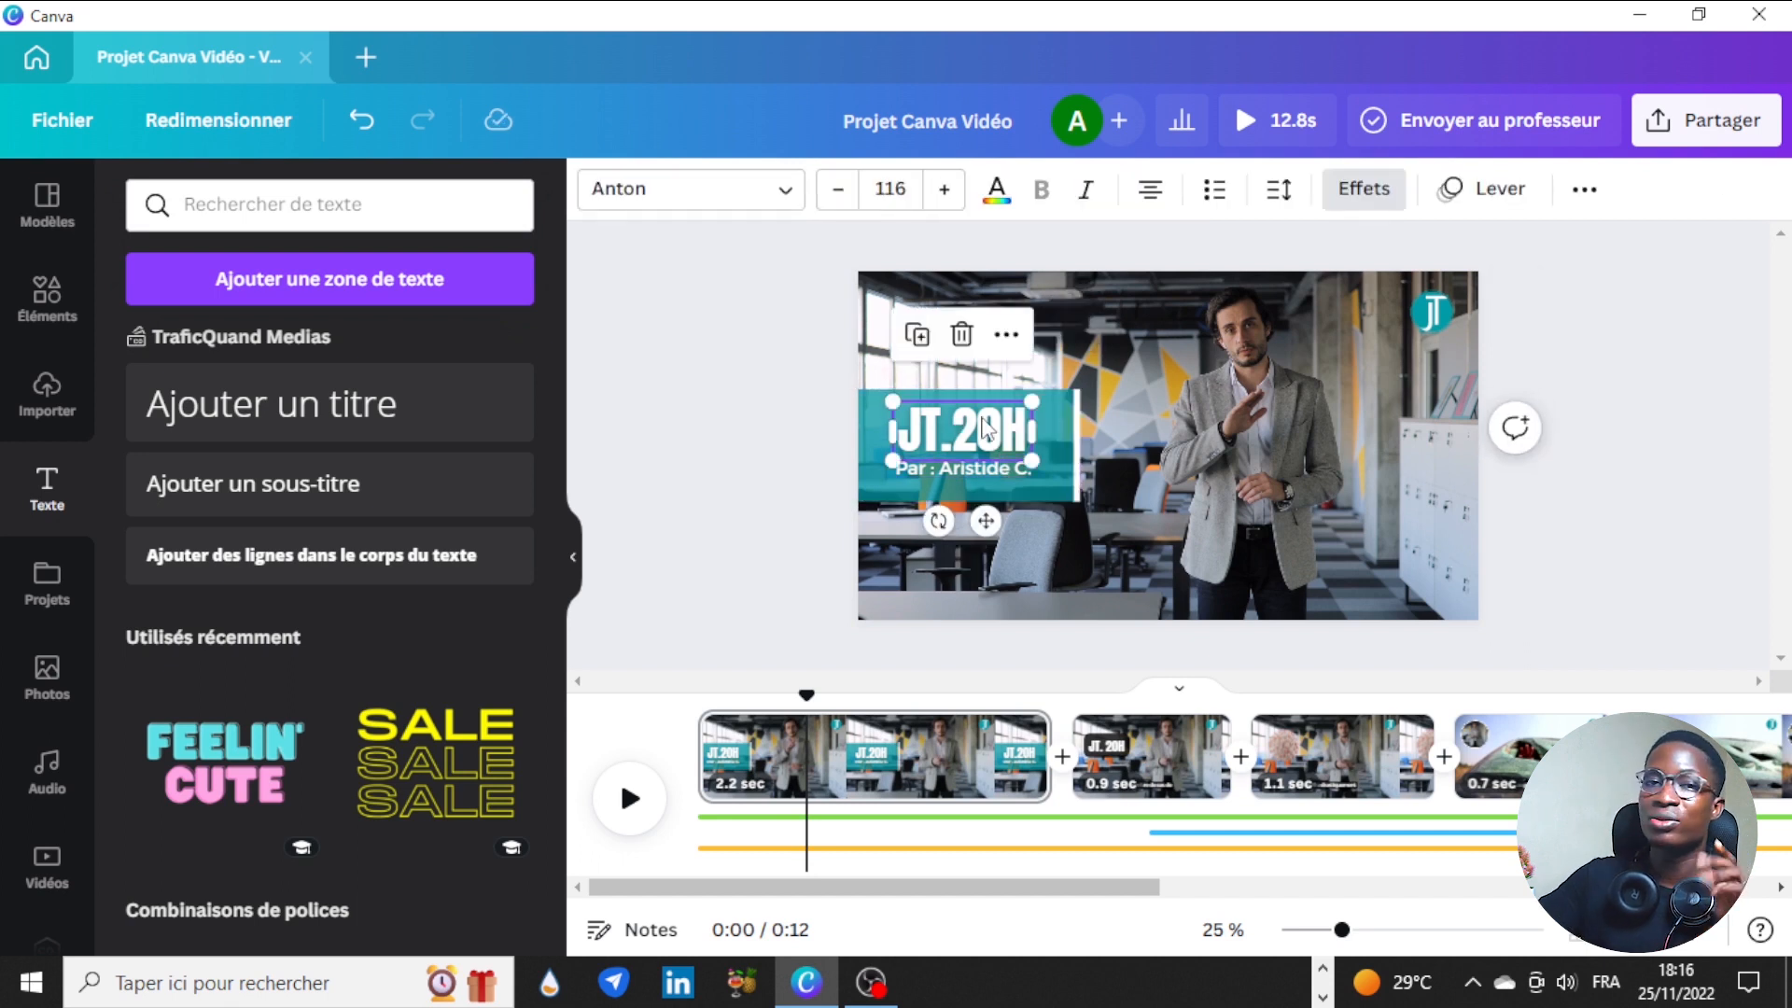
left_click(989, 466)
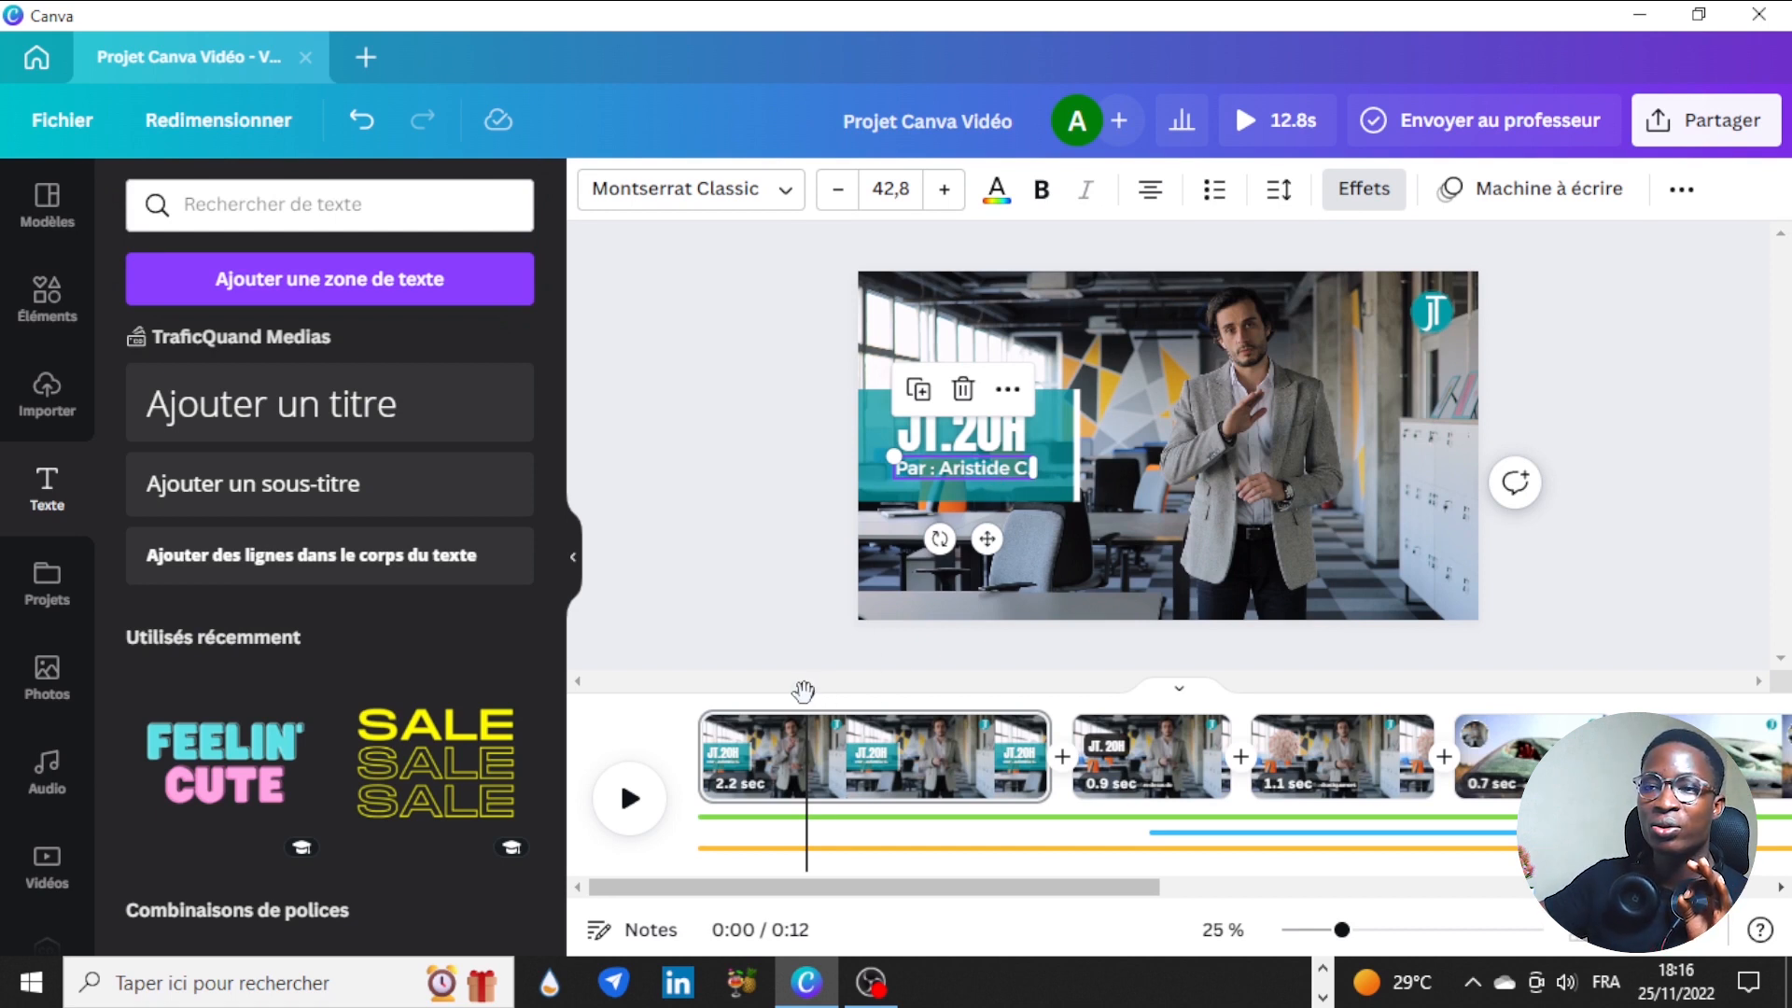
left_click_drag(803, 691, 698, 691)
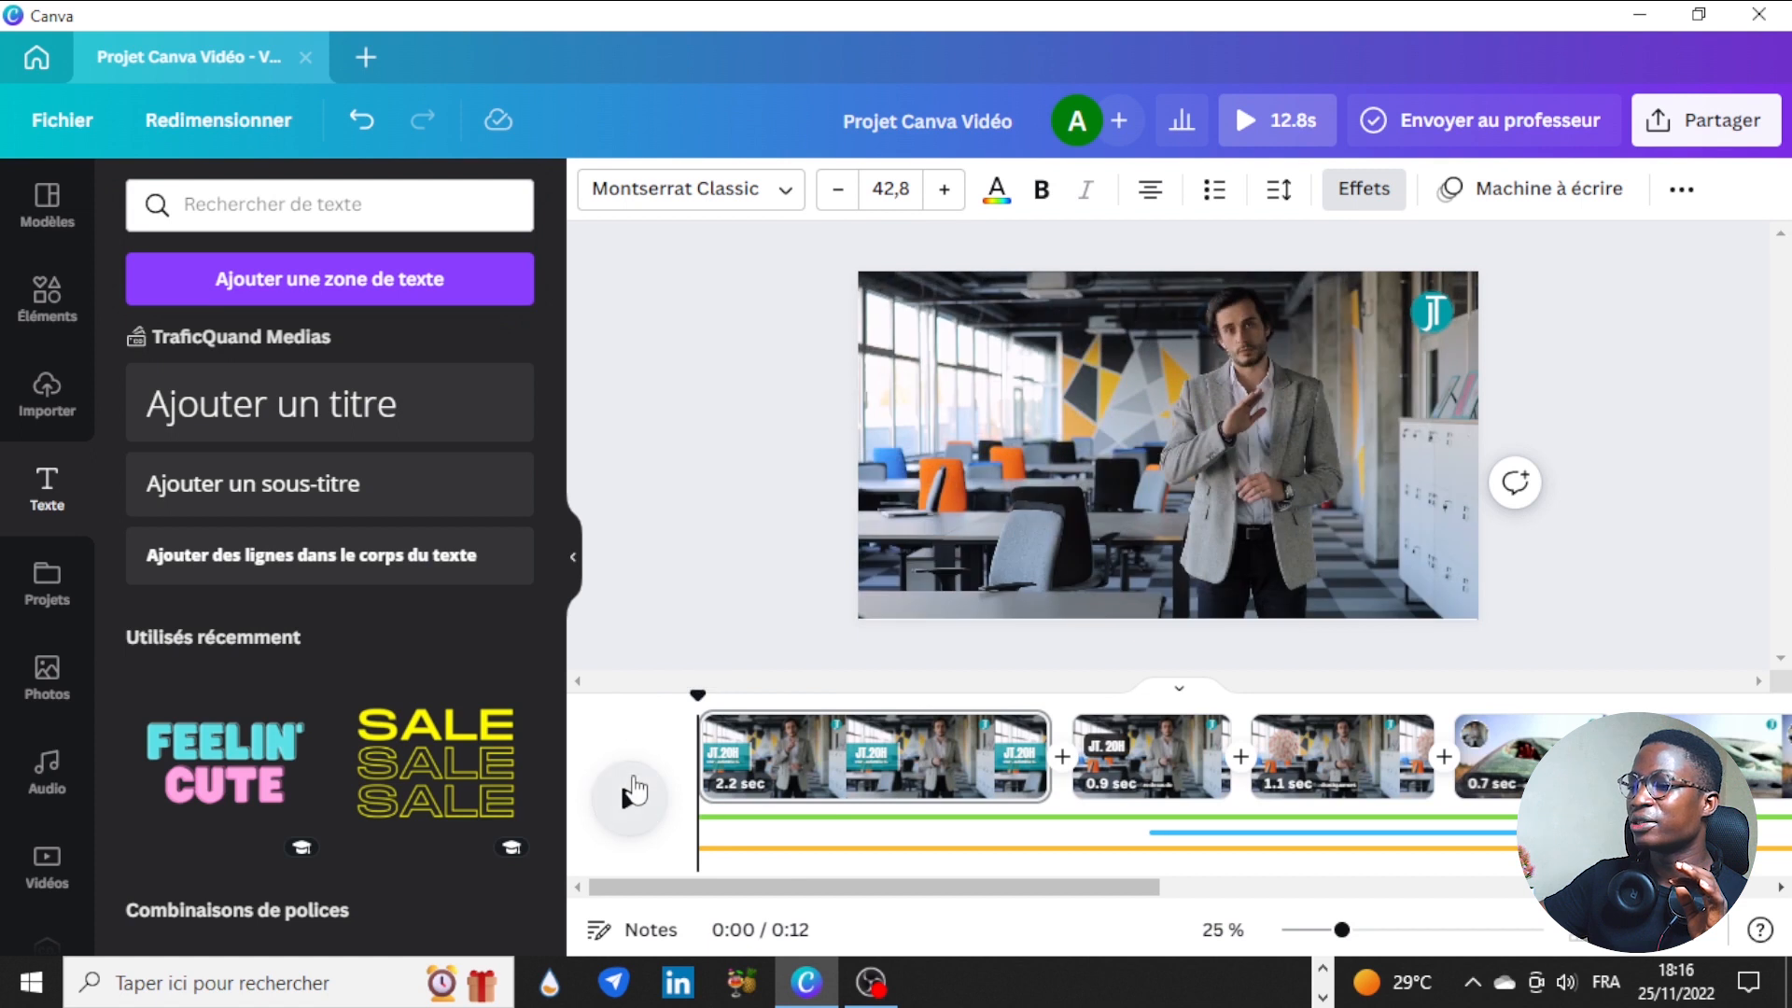
left_click(634, 794)
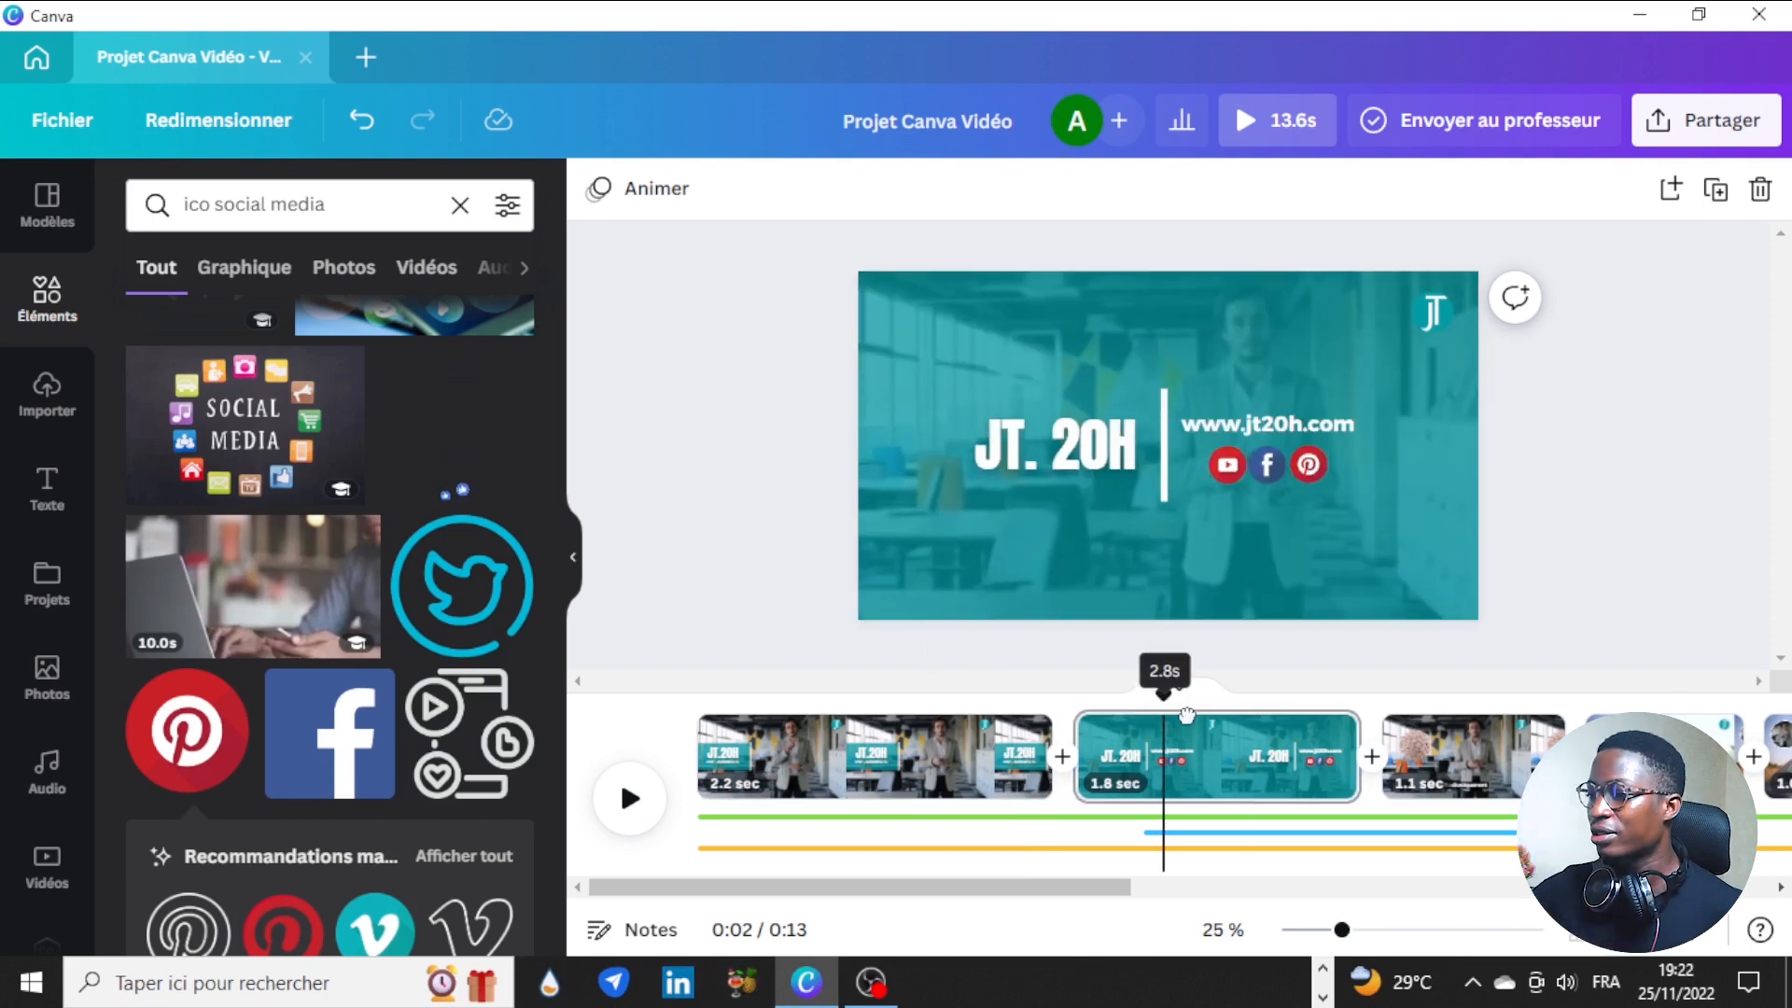
Step: Examine the second scene's teal overlay, "JT. 20H" title, vertical white line and website text
left_click_drag(1186, 715, 1245, 696)
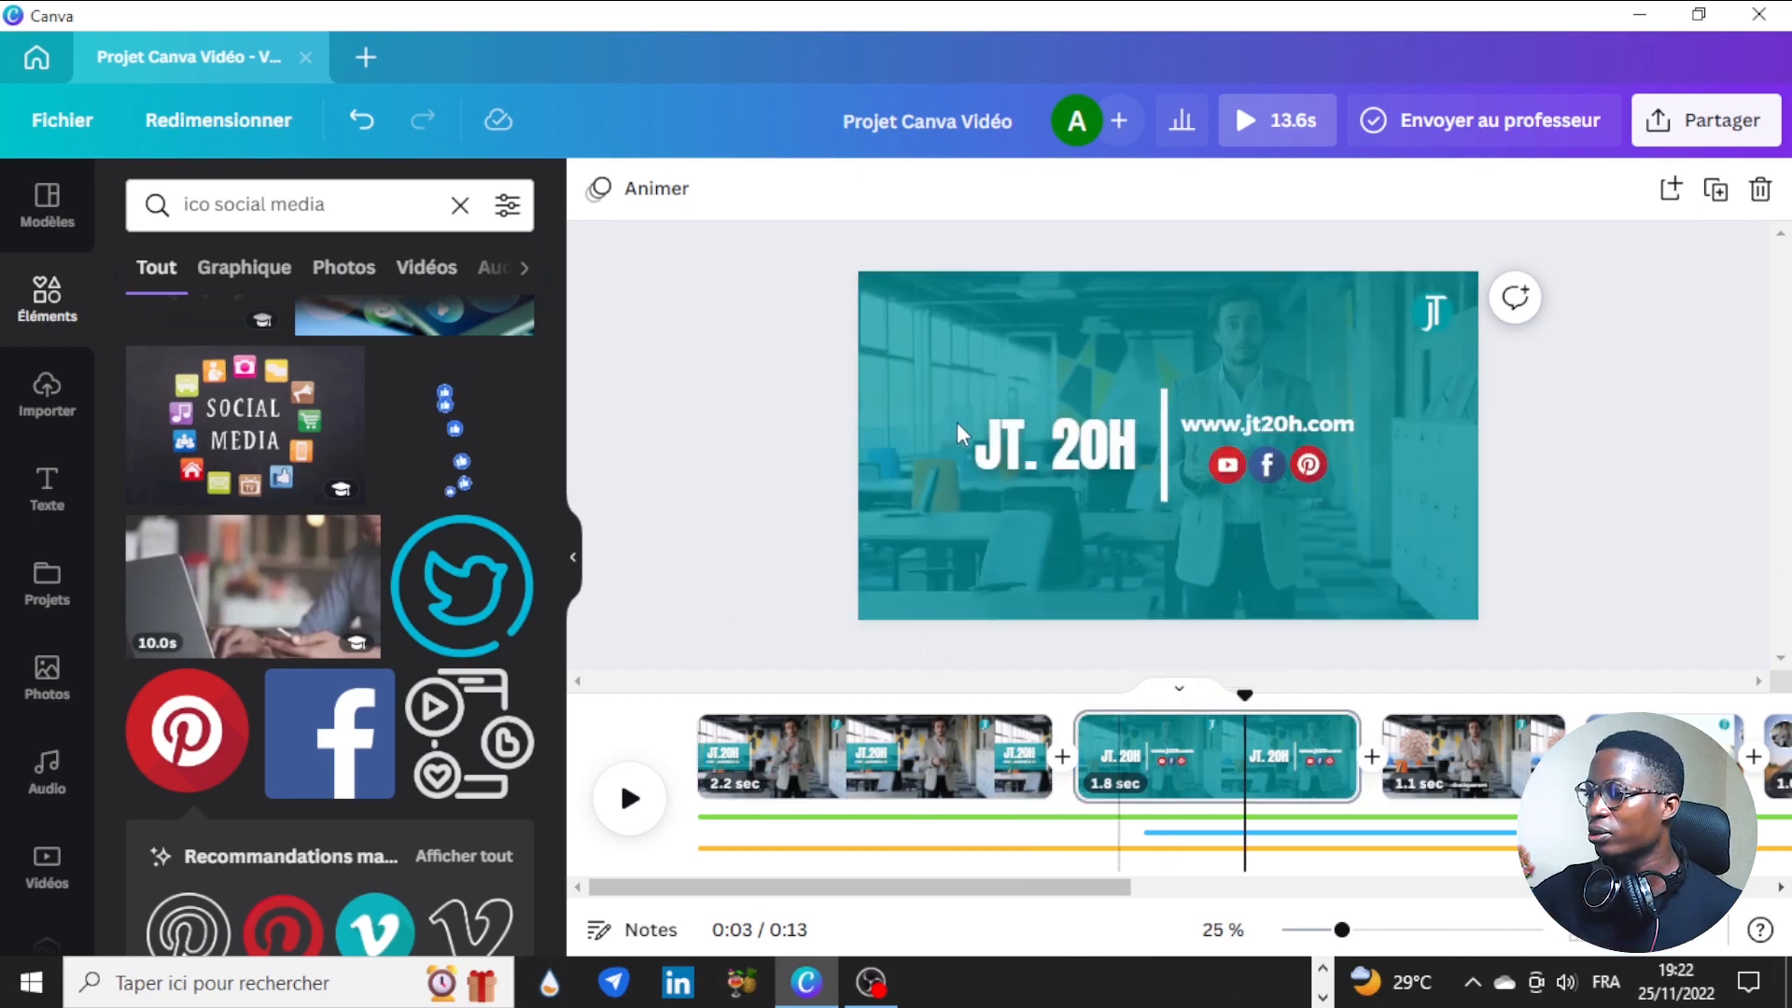
left_click(980, 316)
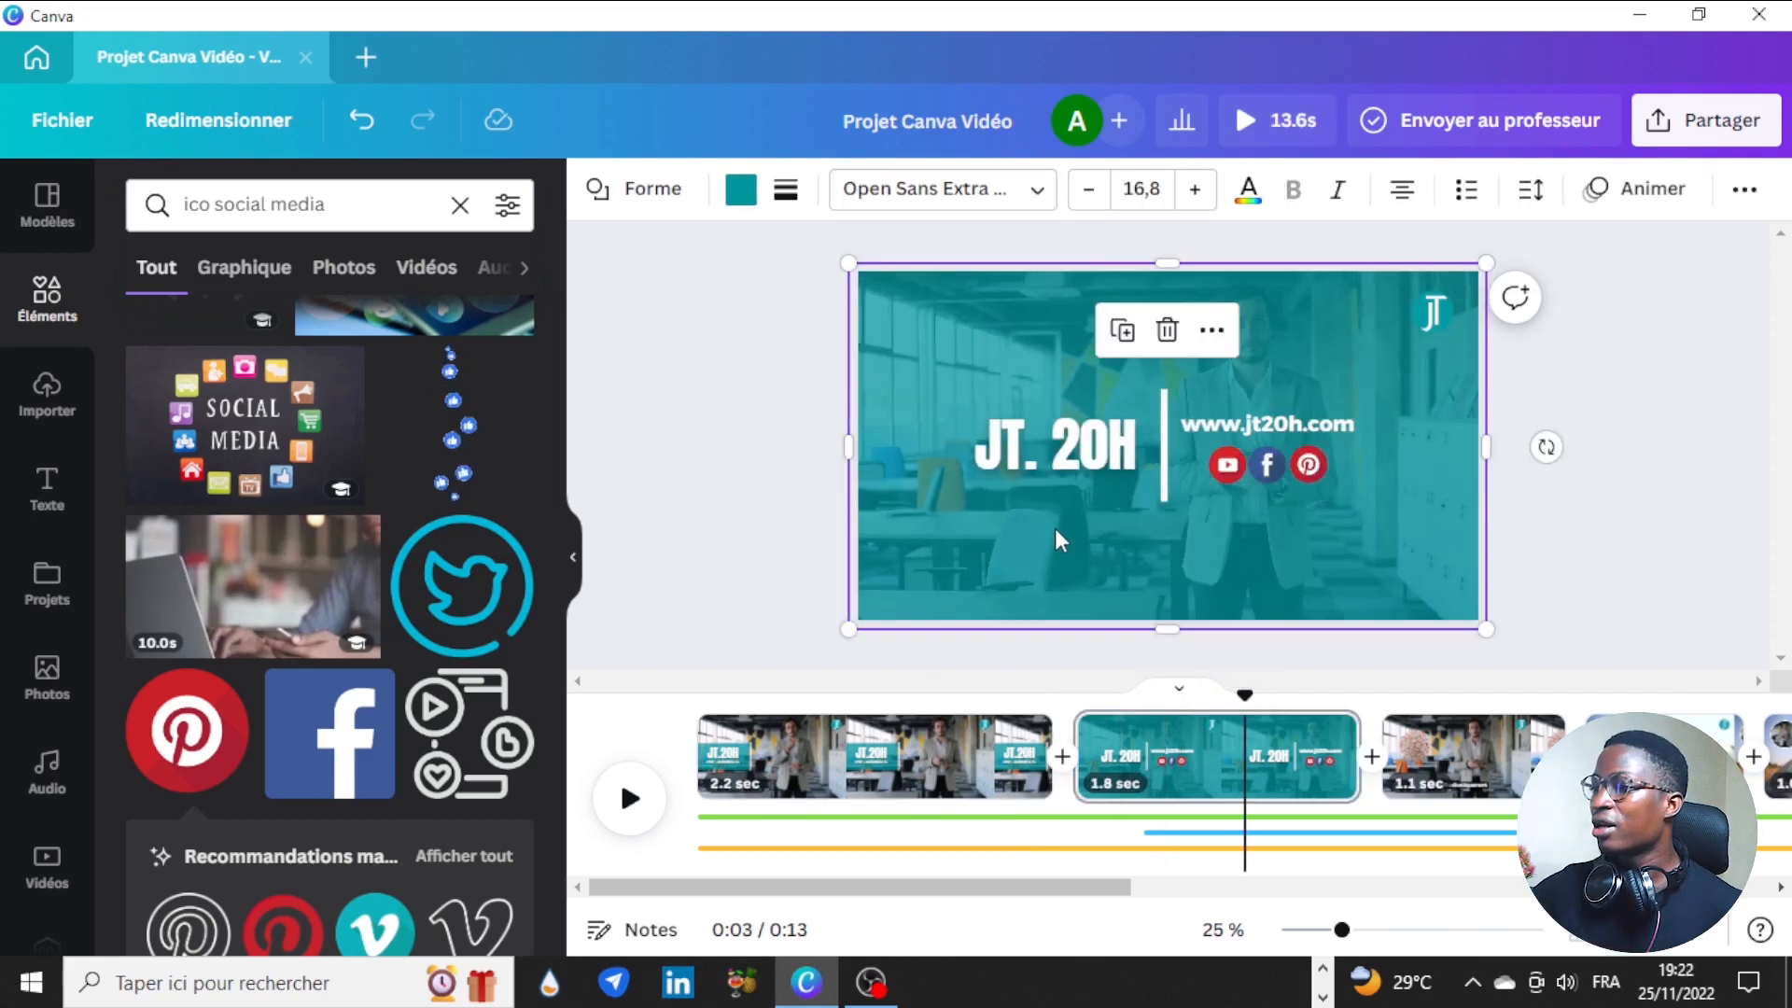
left_click(1027, 446)
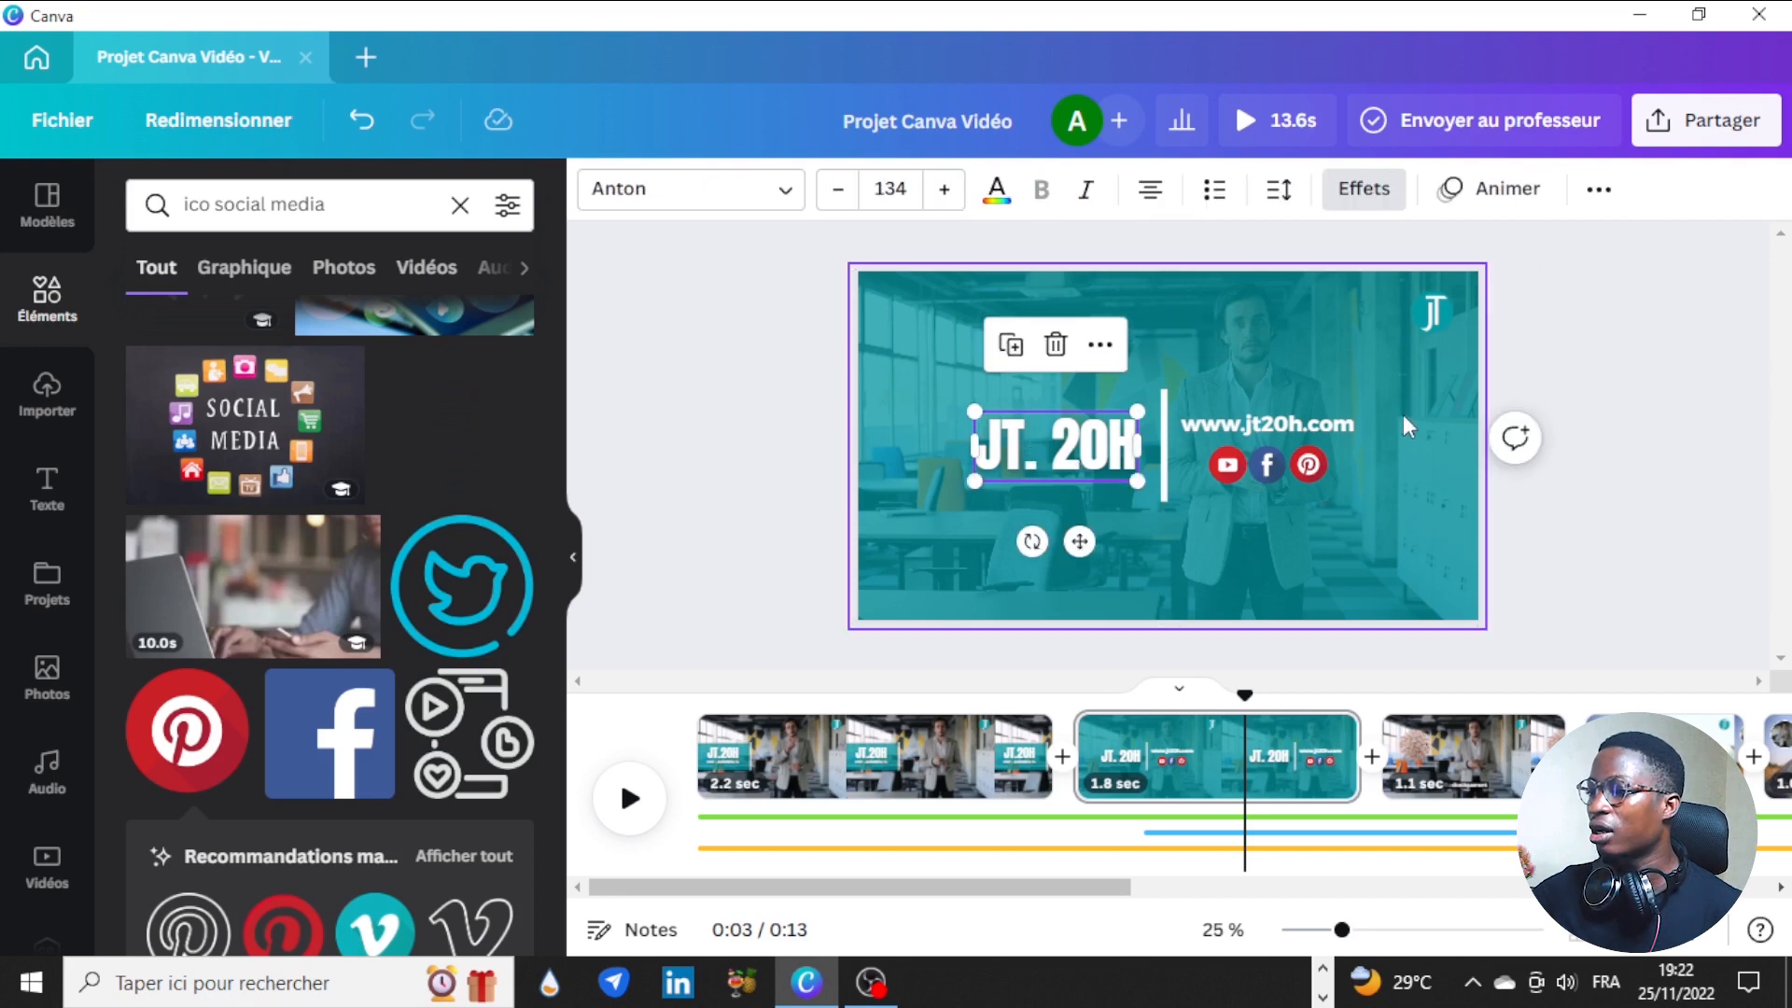
left_click(1166, 398)
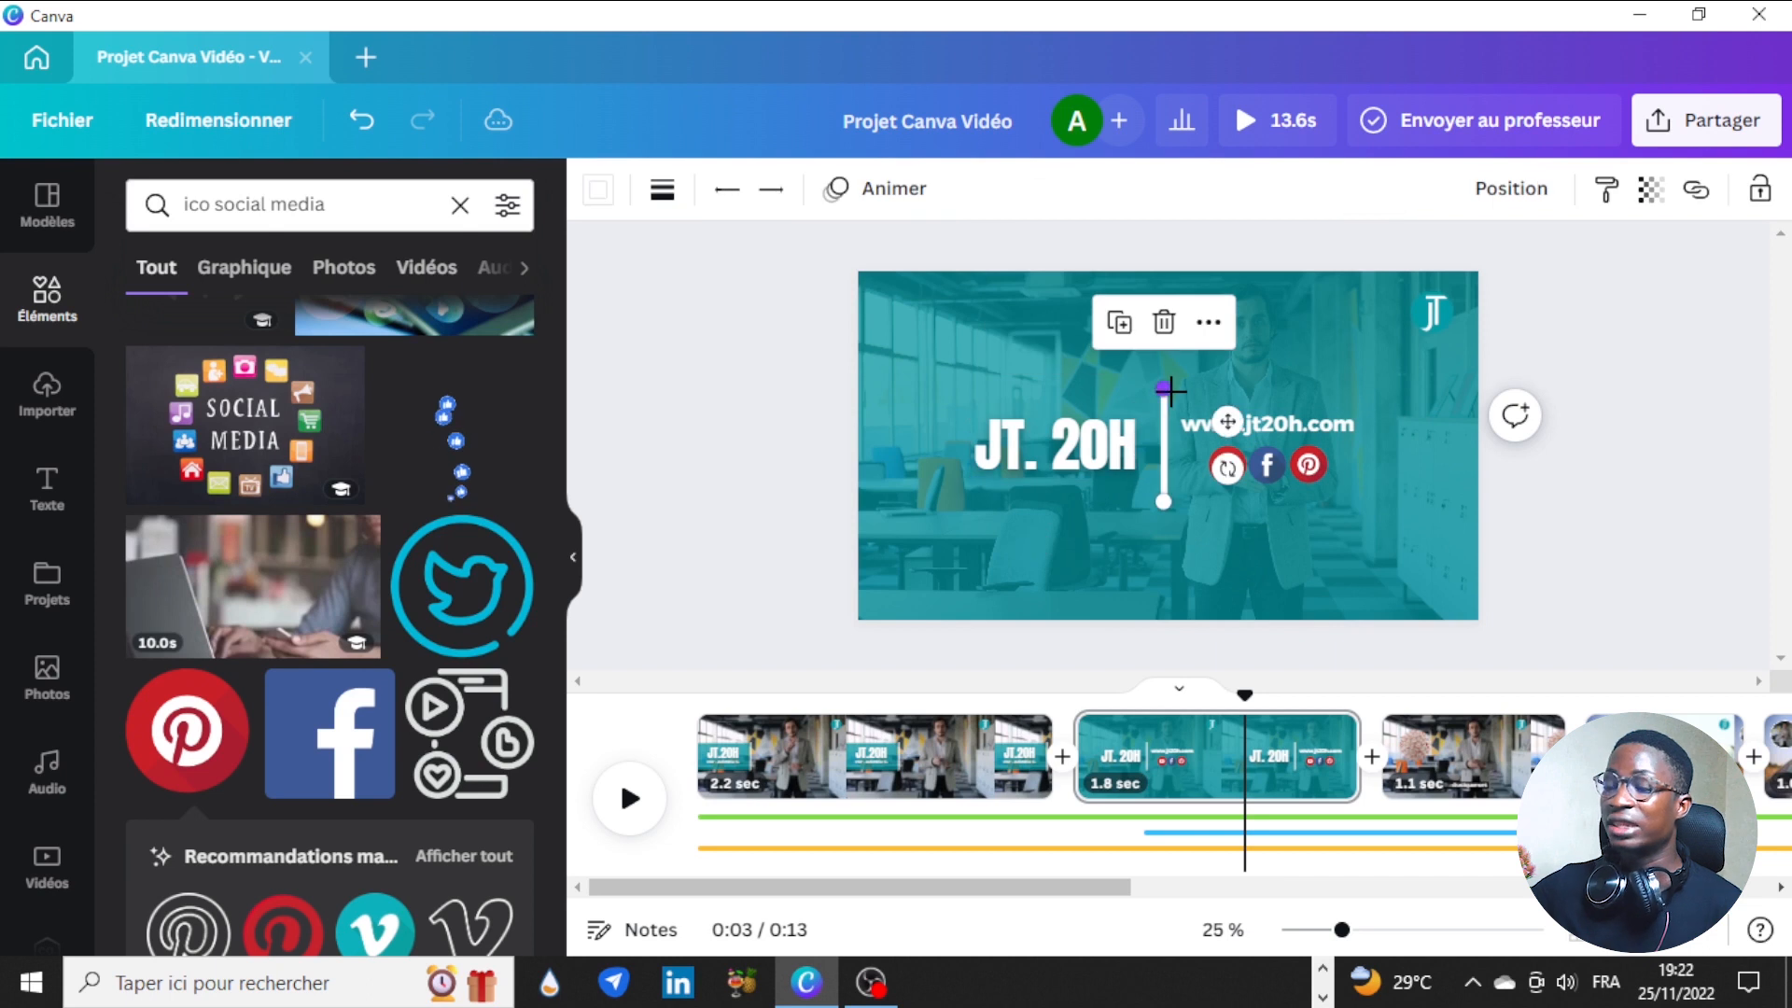
left_click(1348, 423)
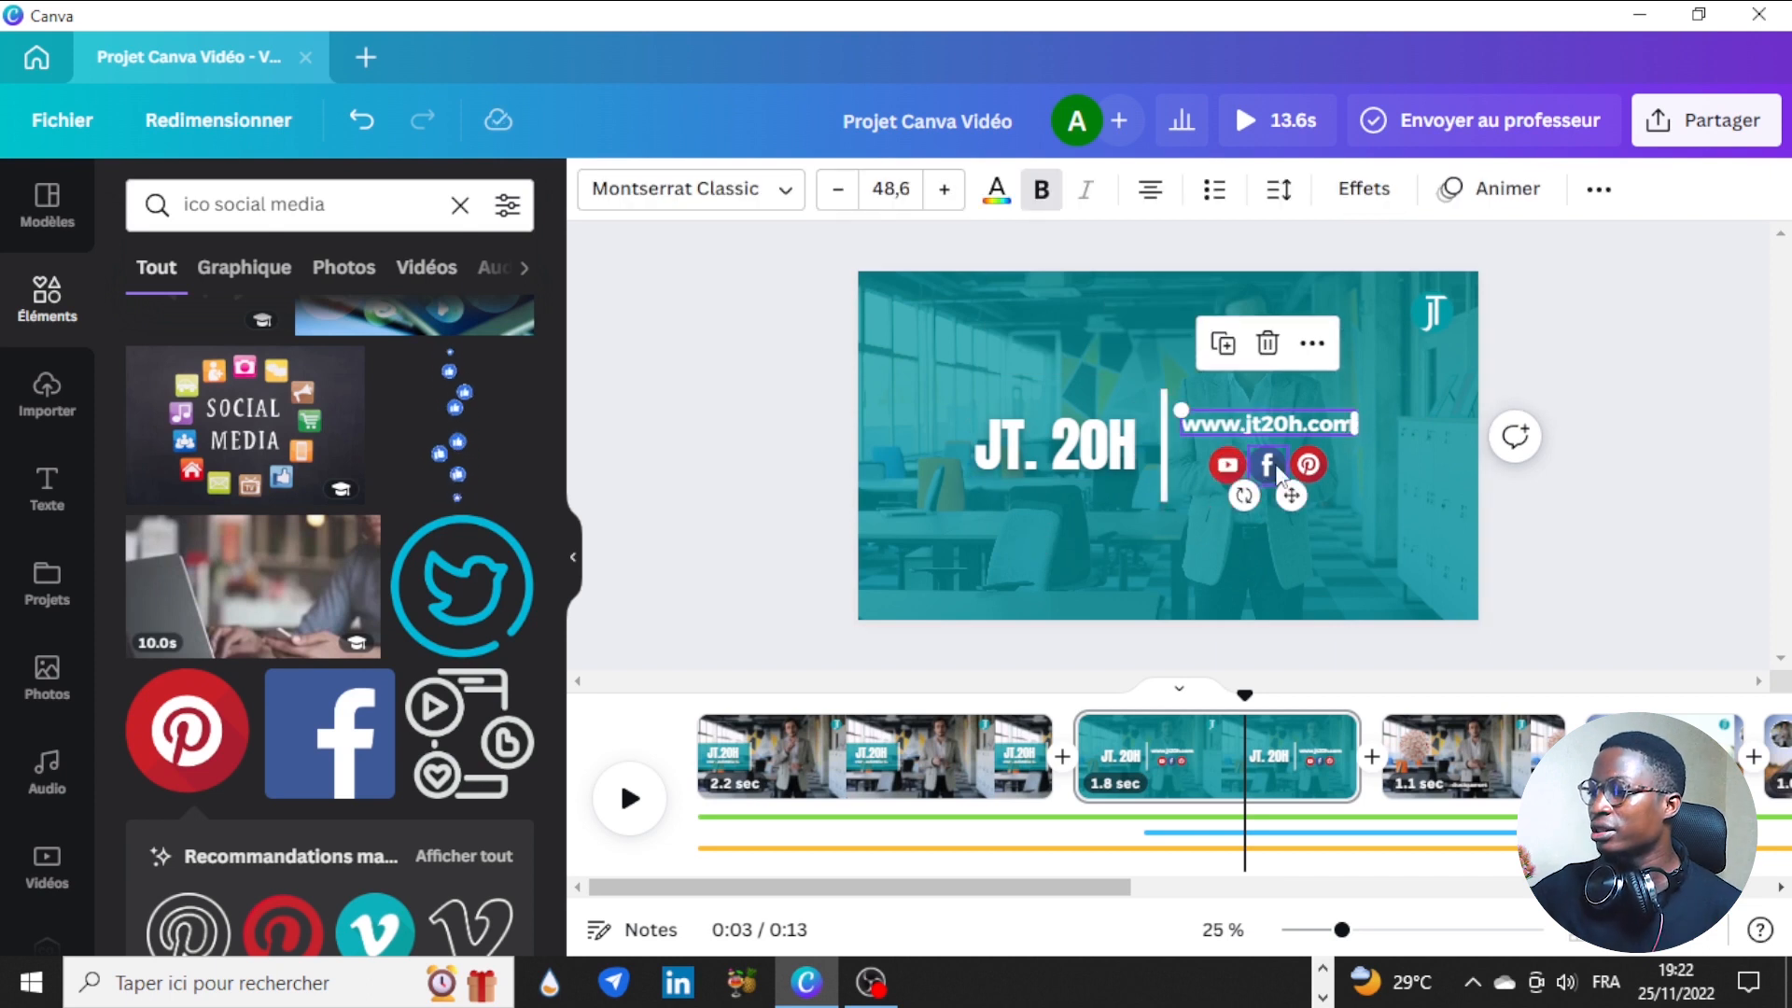
left_click(1603, 547)
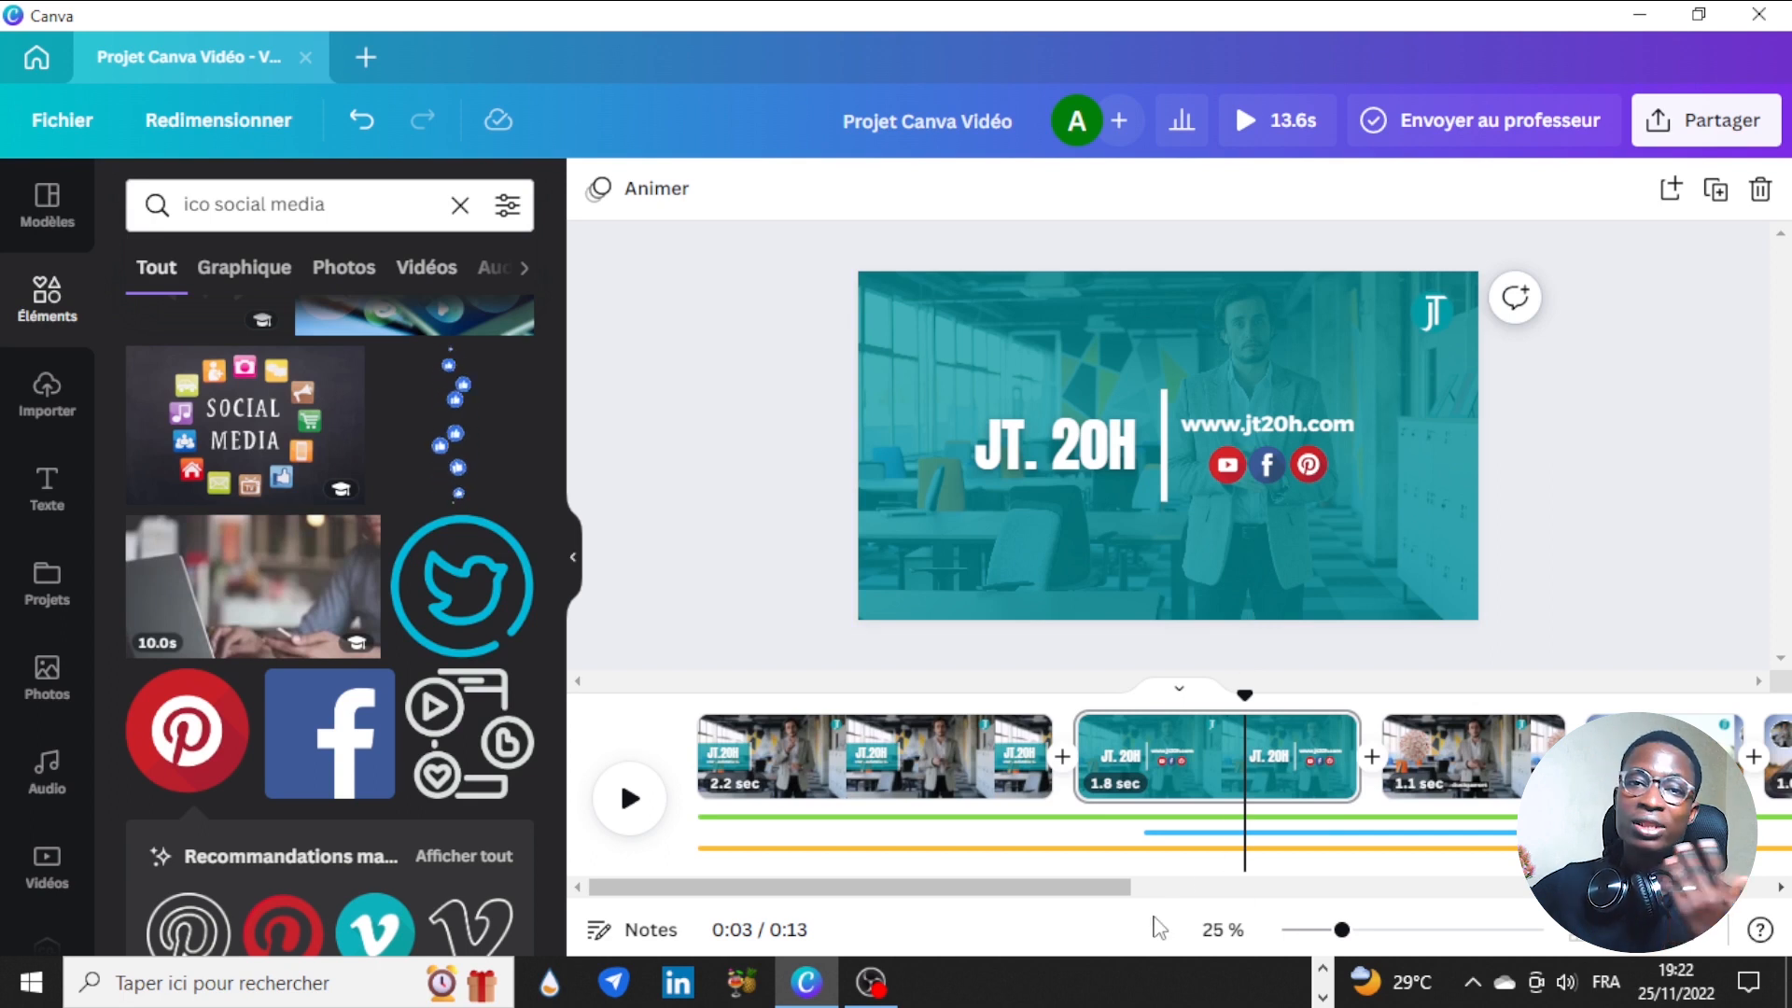
Step: Apply the Apparition animation with a rightward angle to the vertical white line in the second scene
left_click(1167, 415)
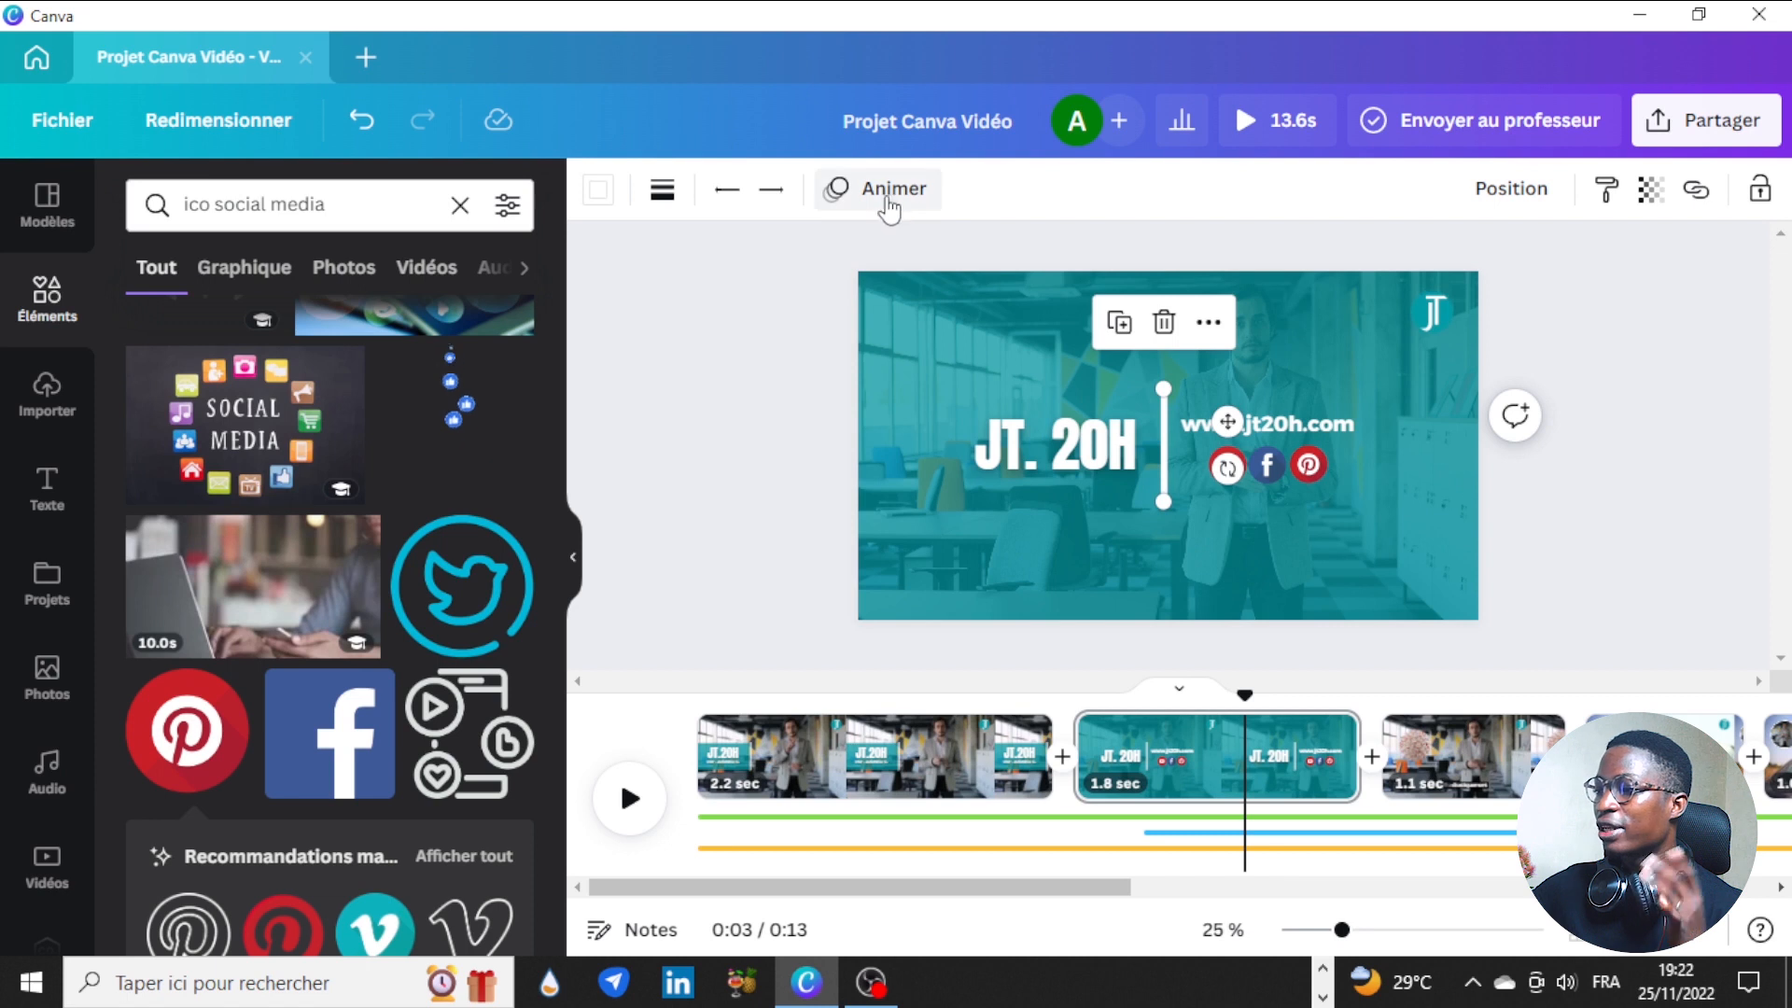
left_click(888, 196)
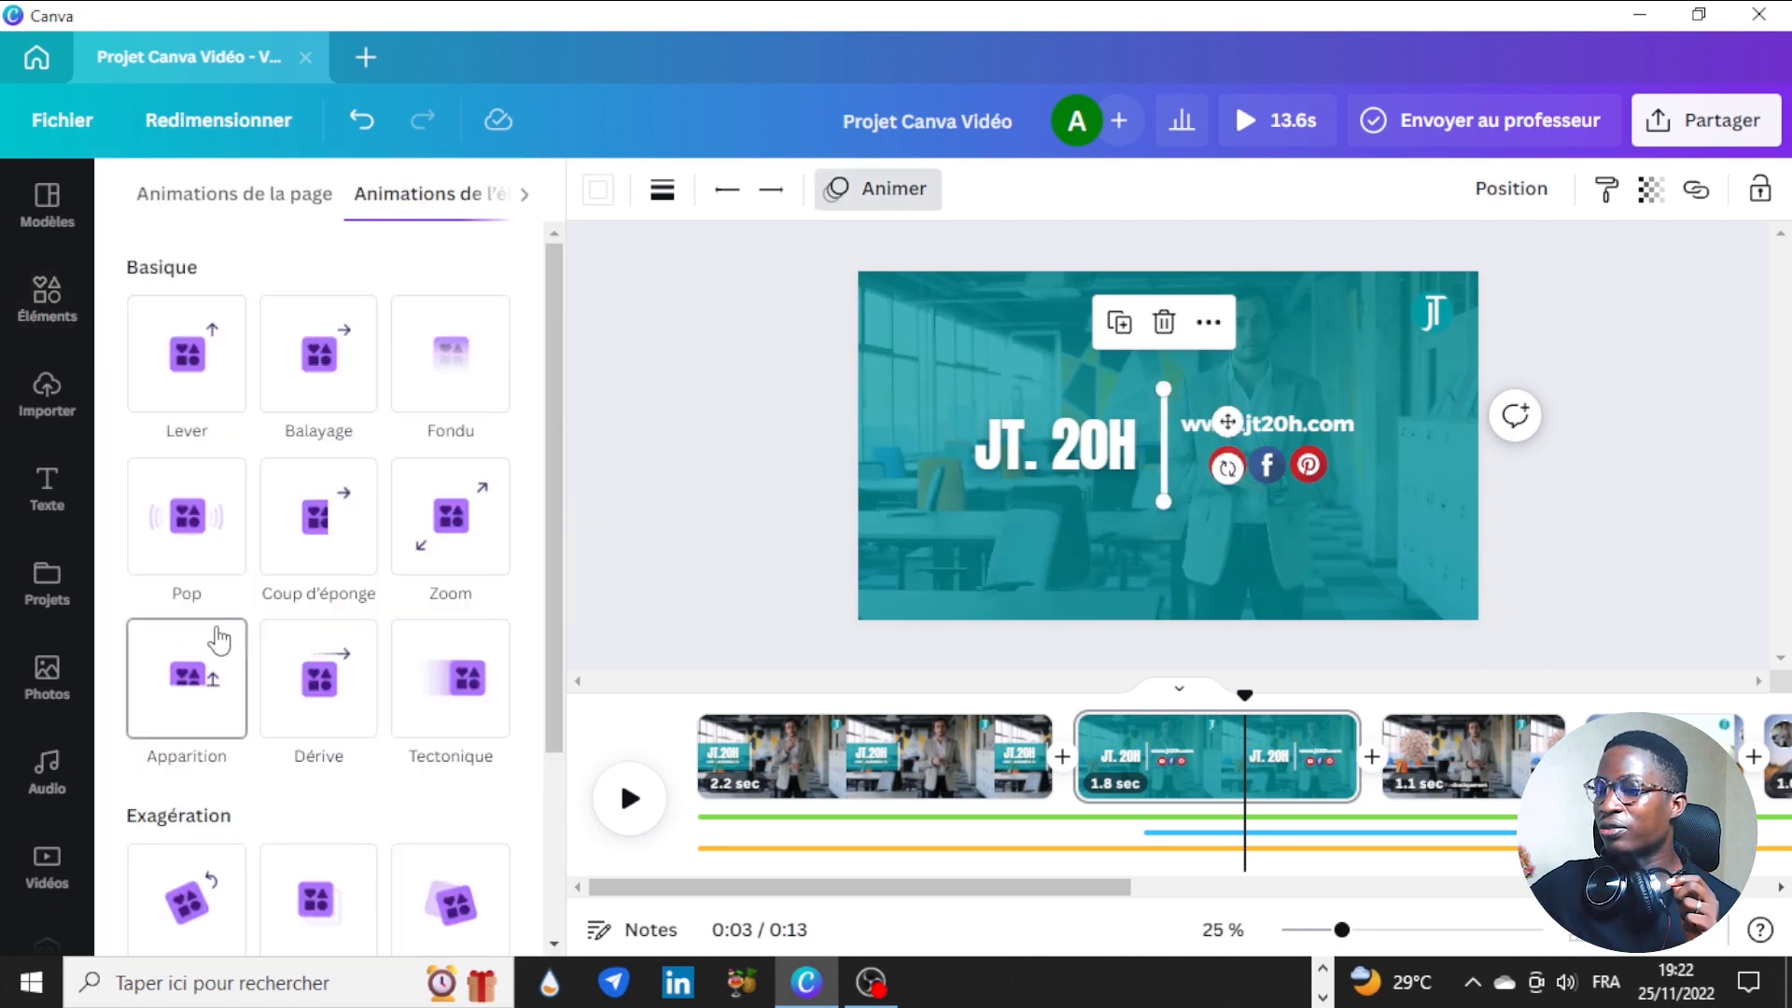
left_click(186, 696)
scroll(417, 528, "up", 5)
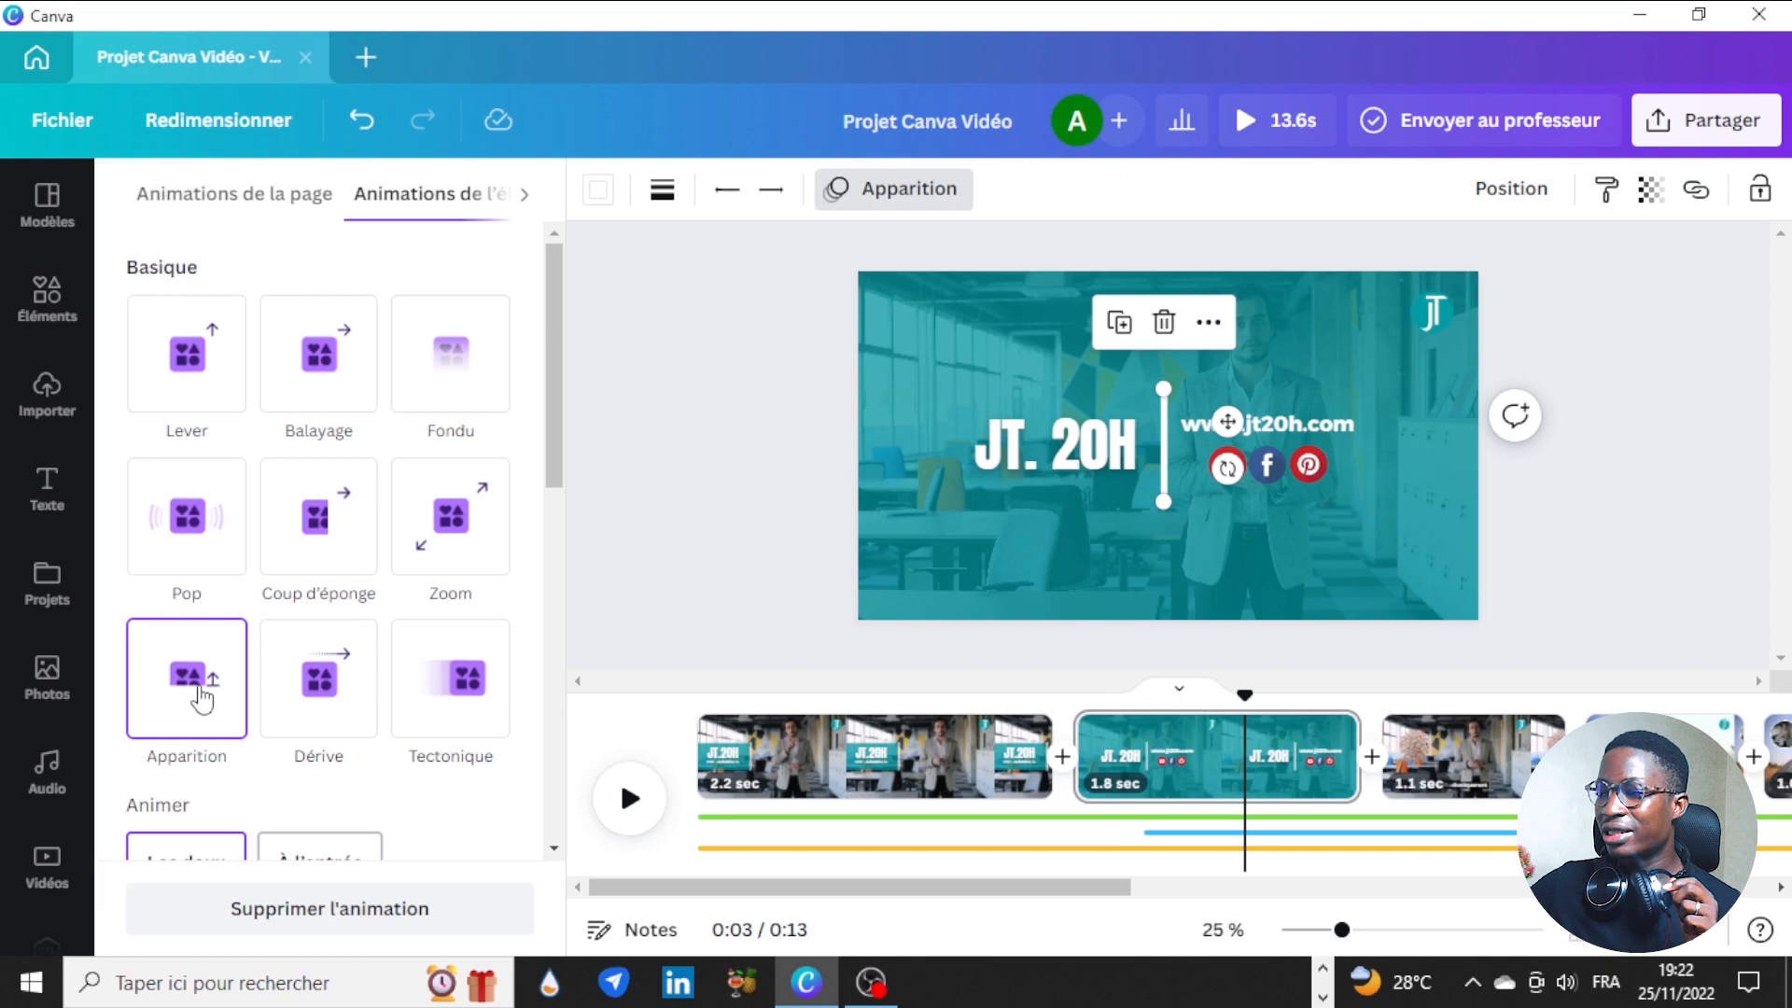
scroll(196, 695, "down", 3)
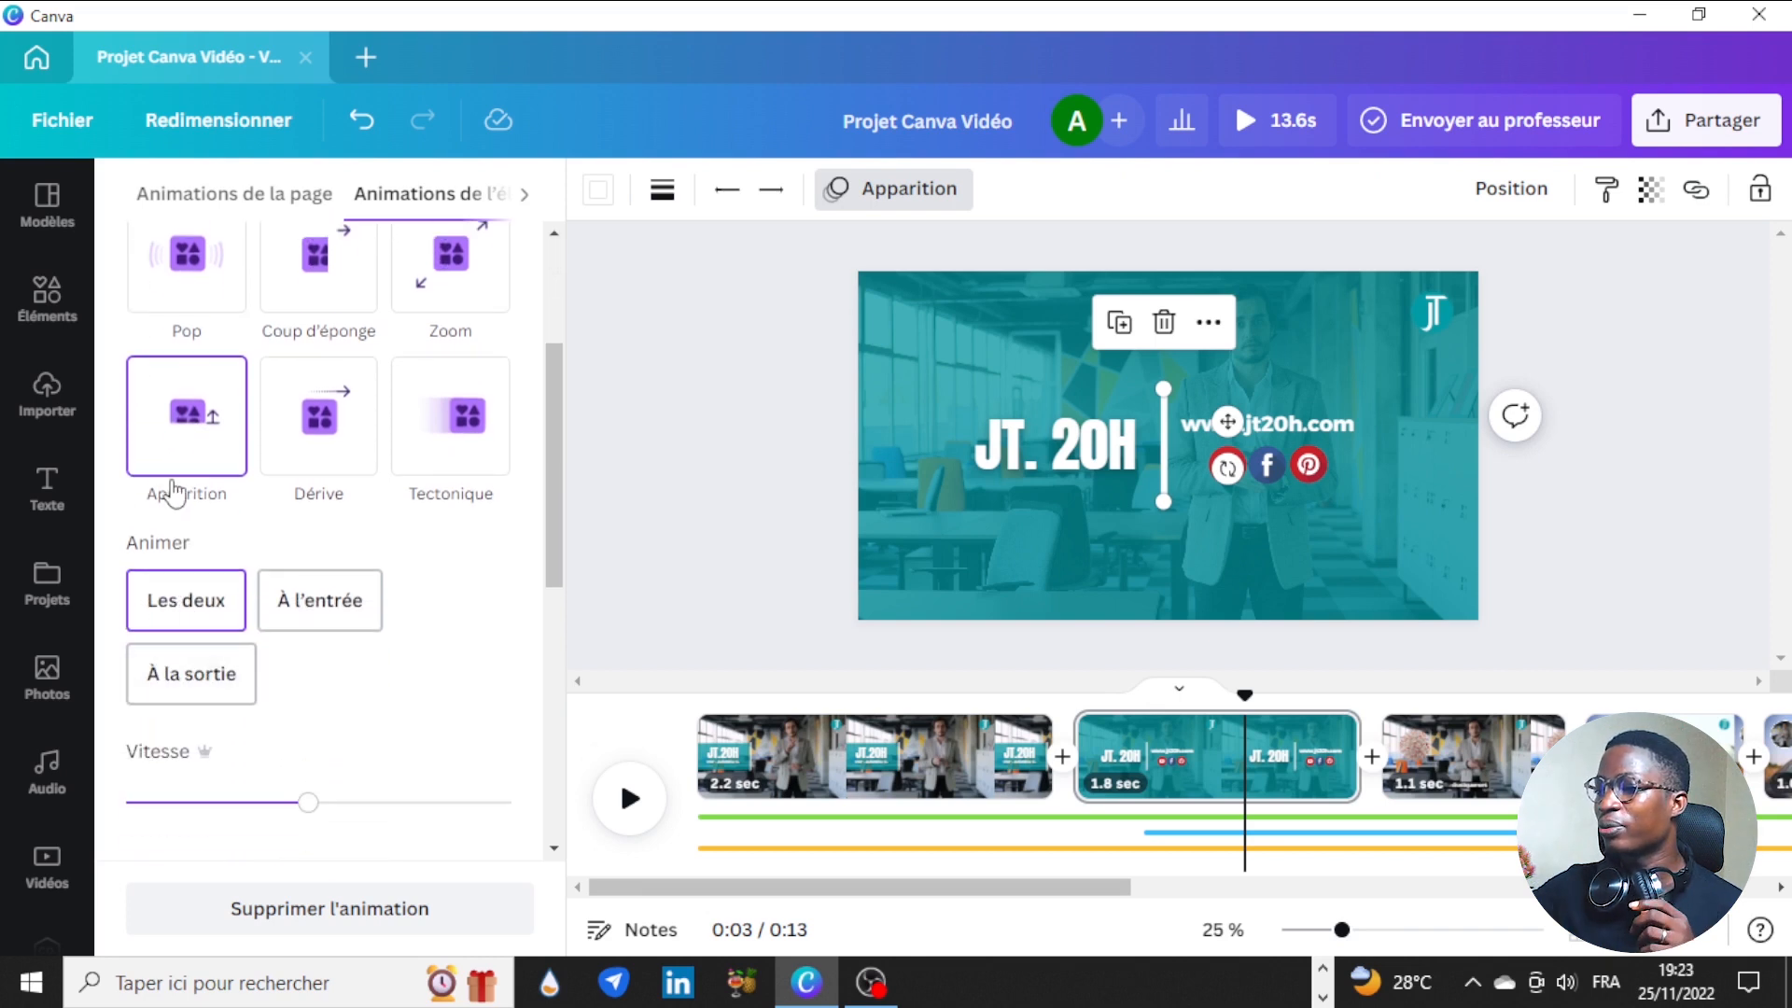
scroll(357, 771, "down", 3)
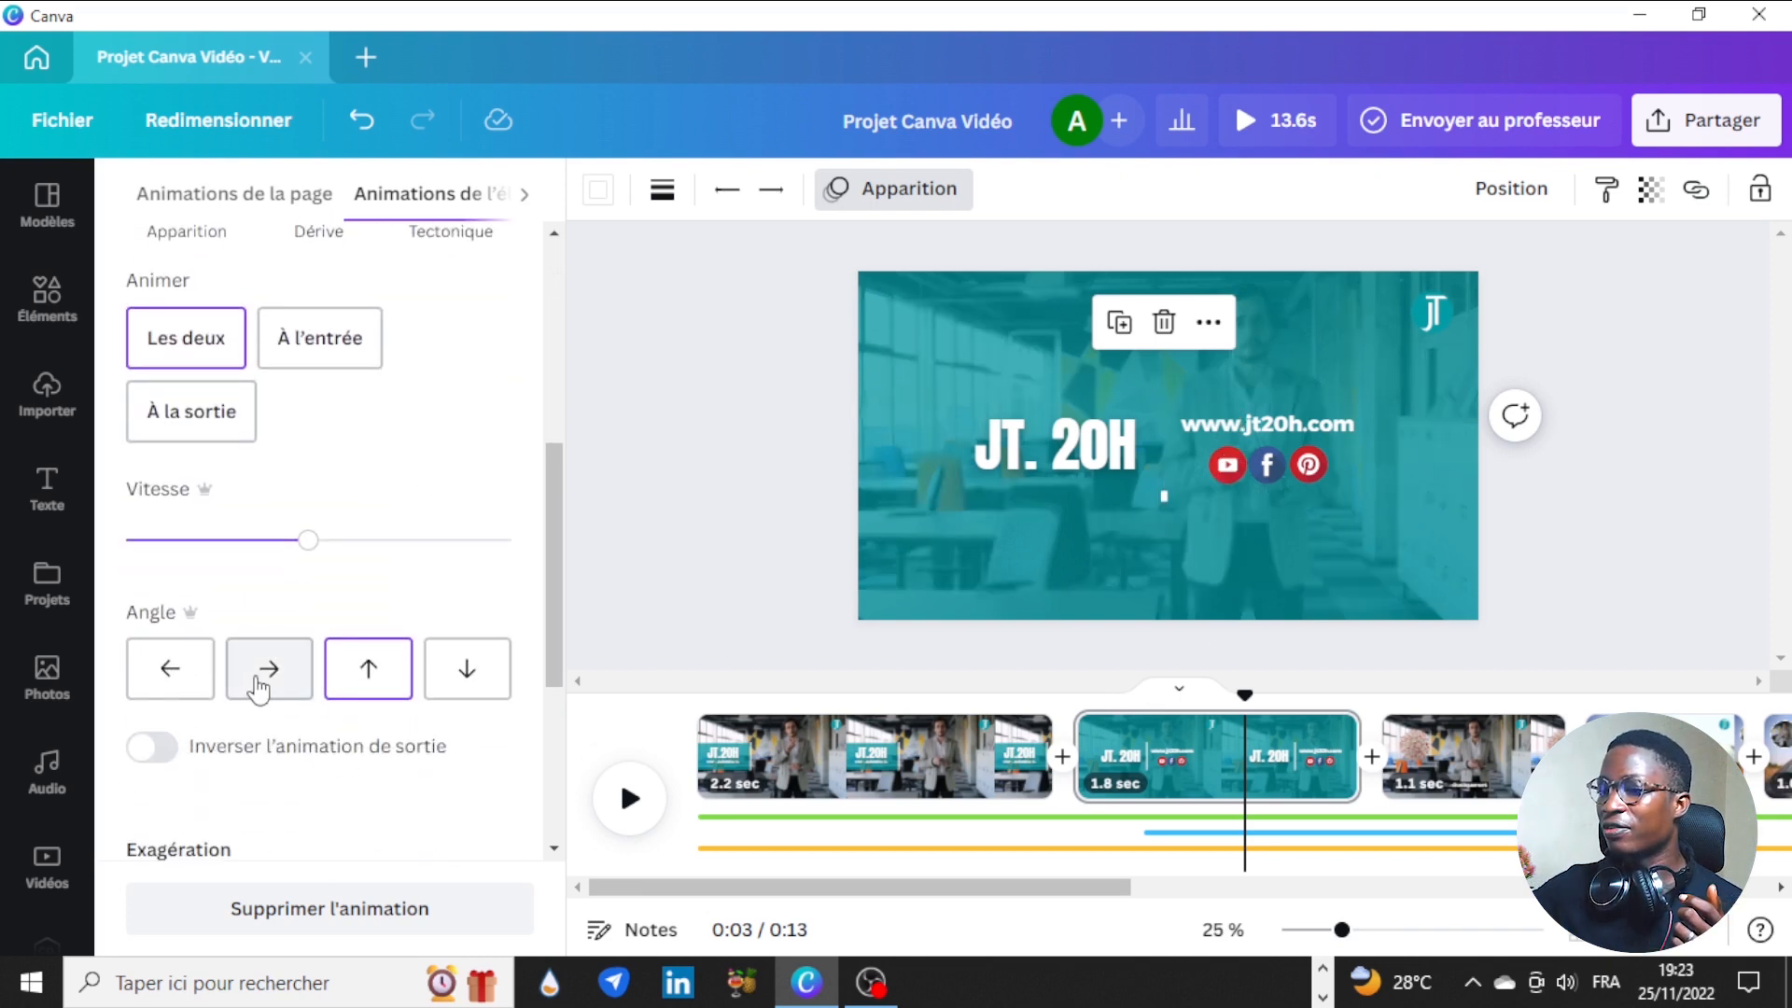
left_click(266, 686)
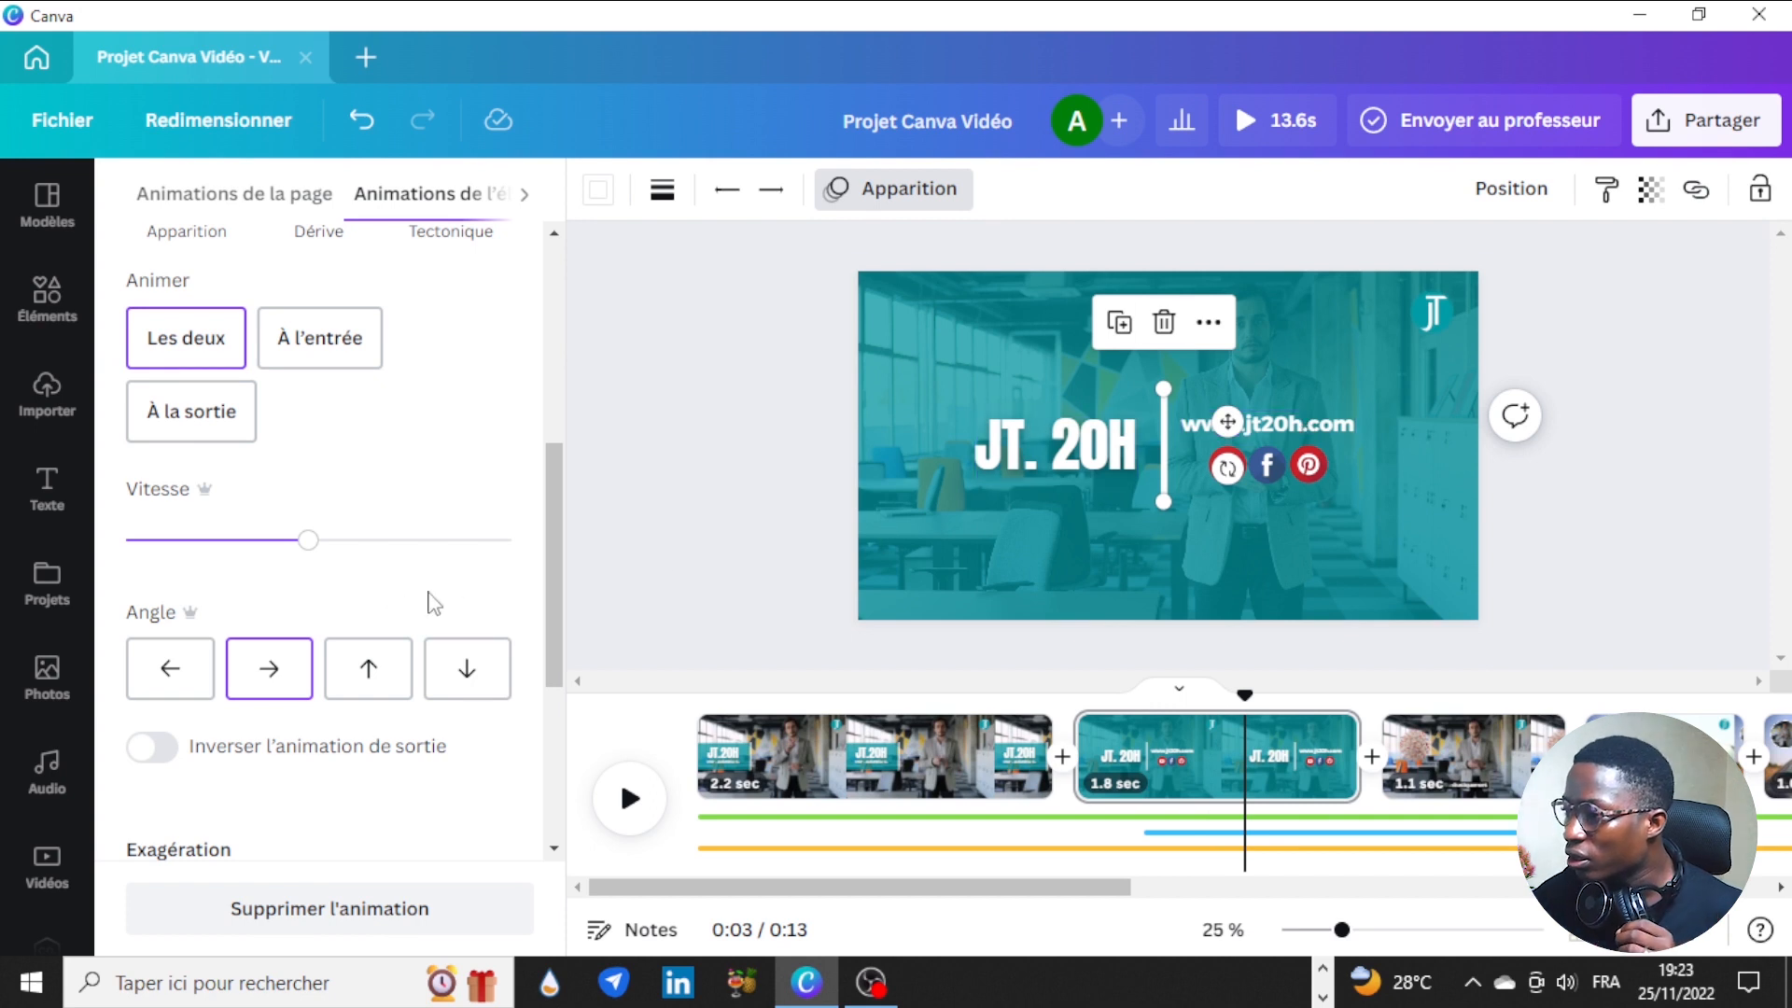
scroll(359, 448, "up", 3)
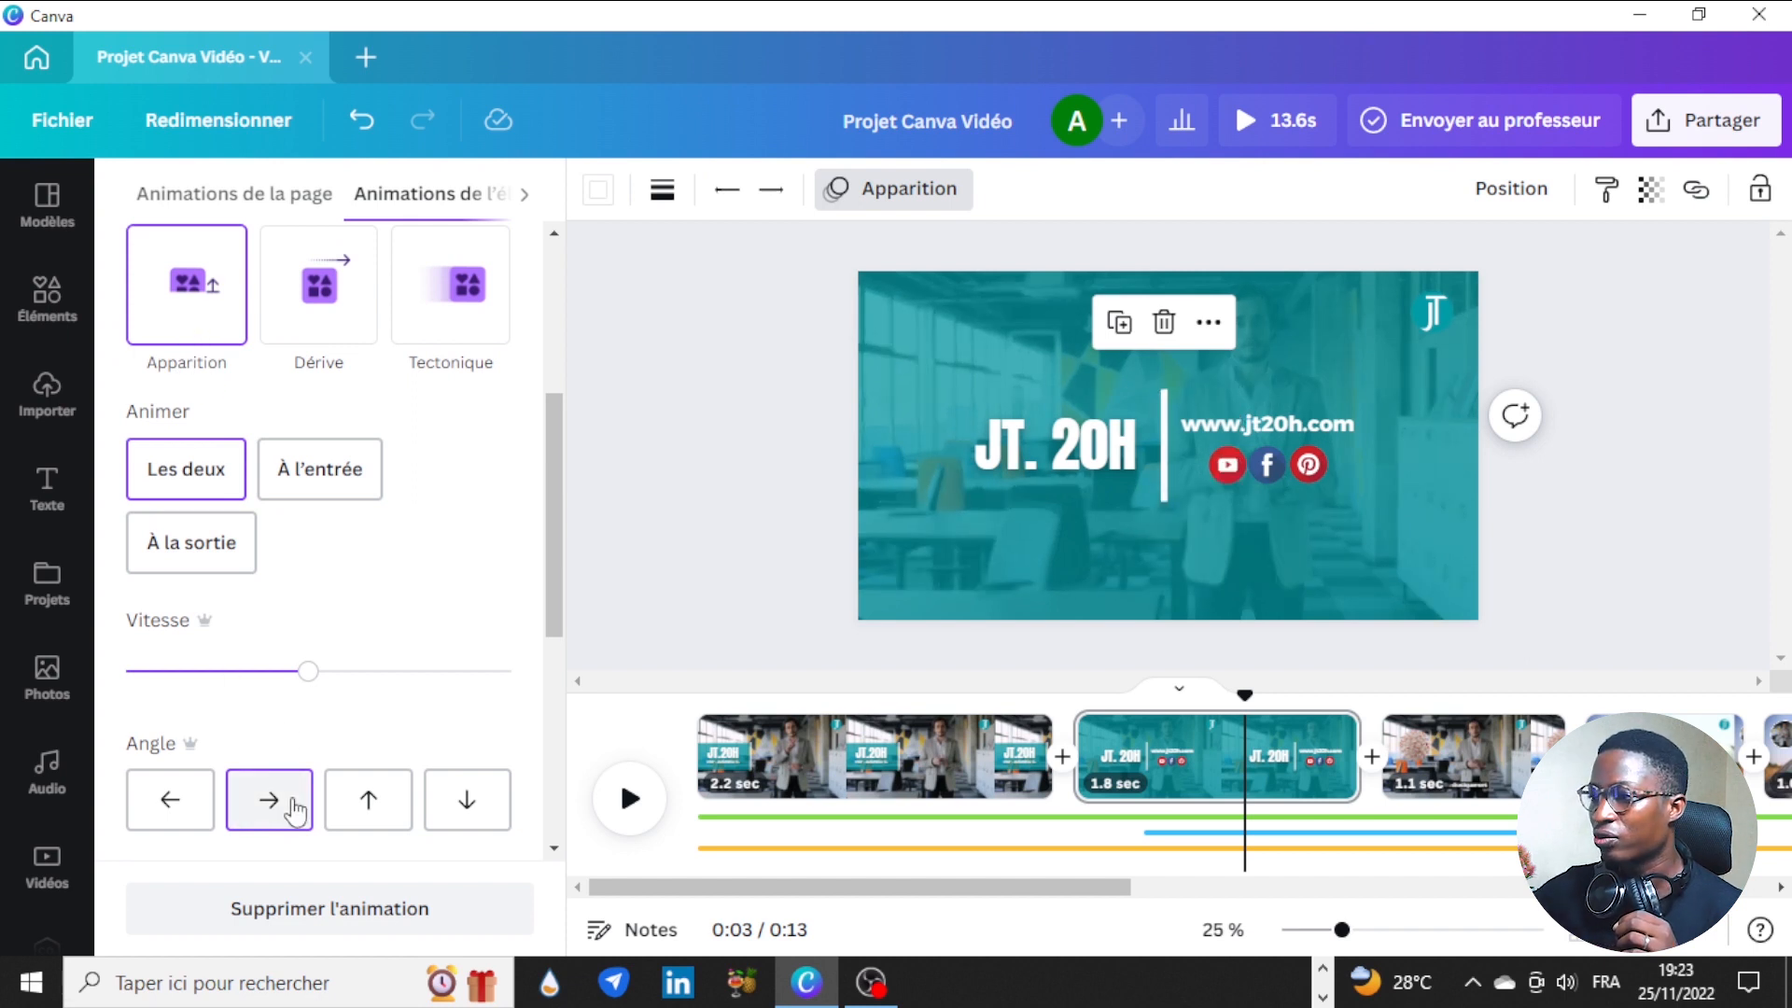
left_click(803, 514)
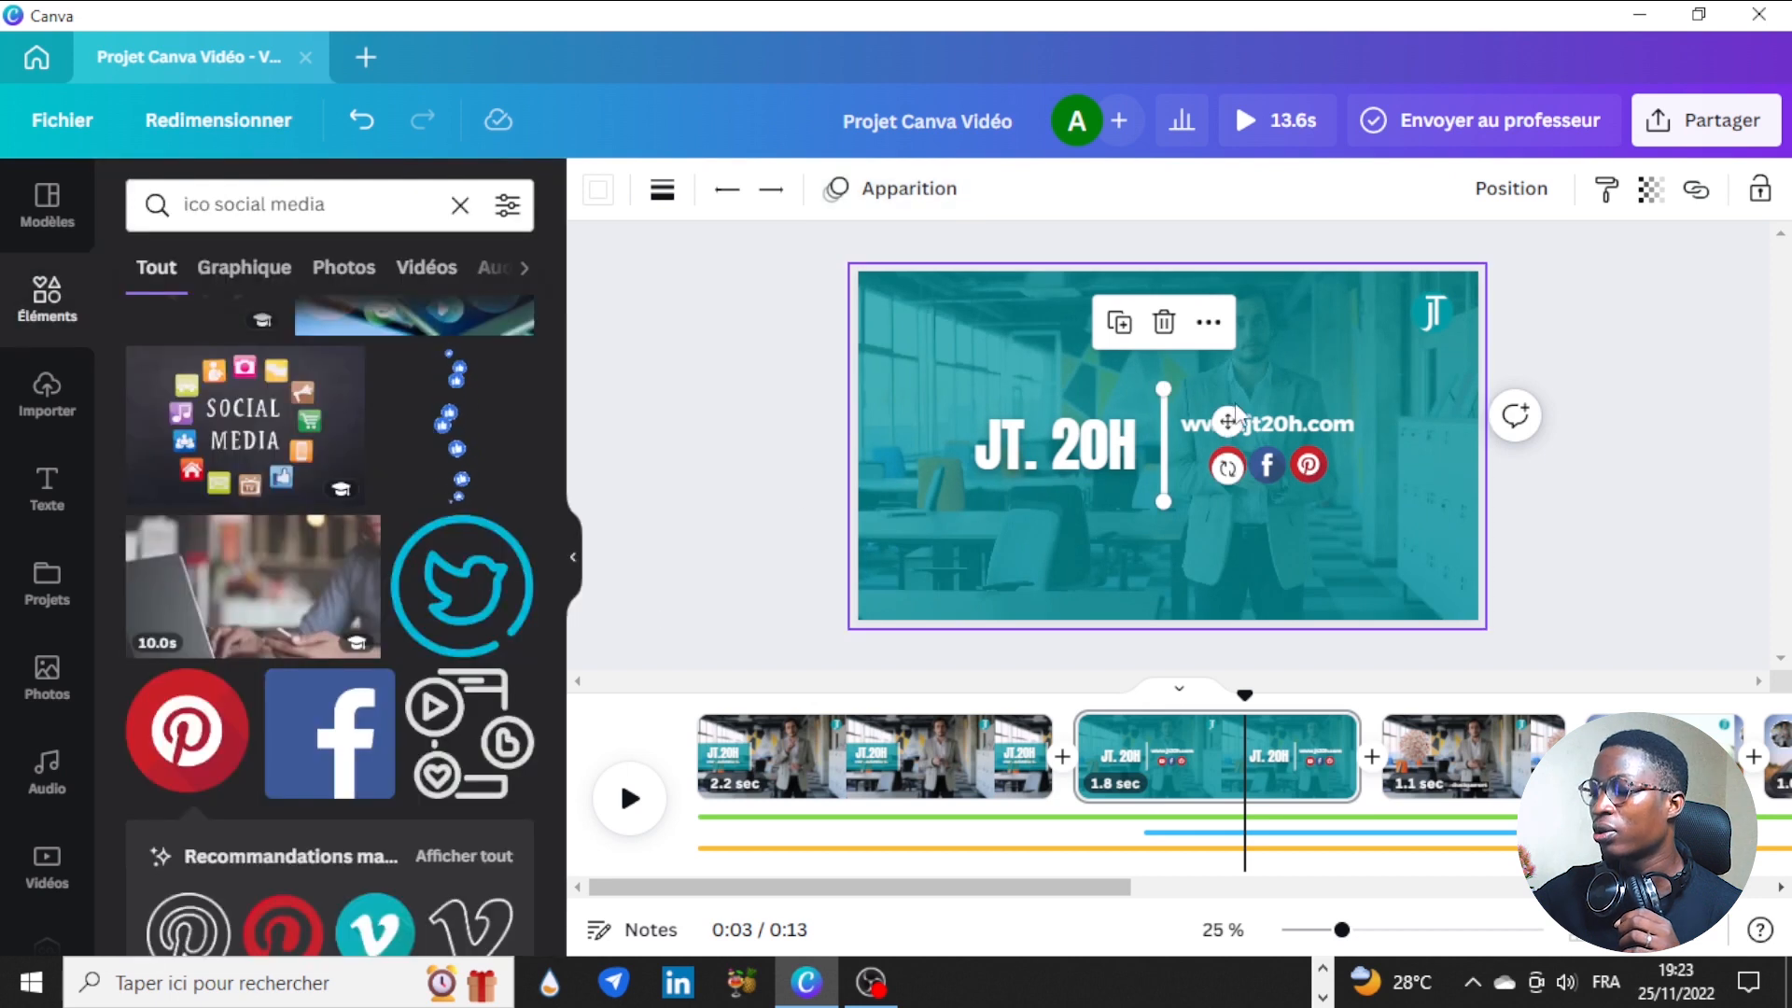
Step: Apply the Apparition animation with a leftward angle to the "JT. 20H" title in the second scene
left_click(1023, 439)
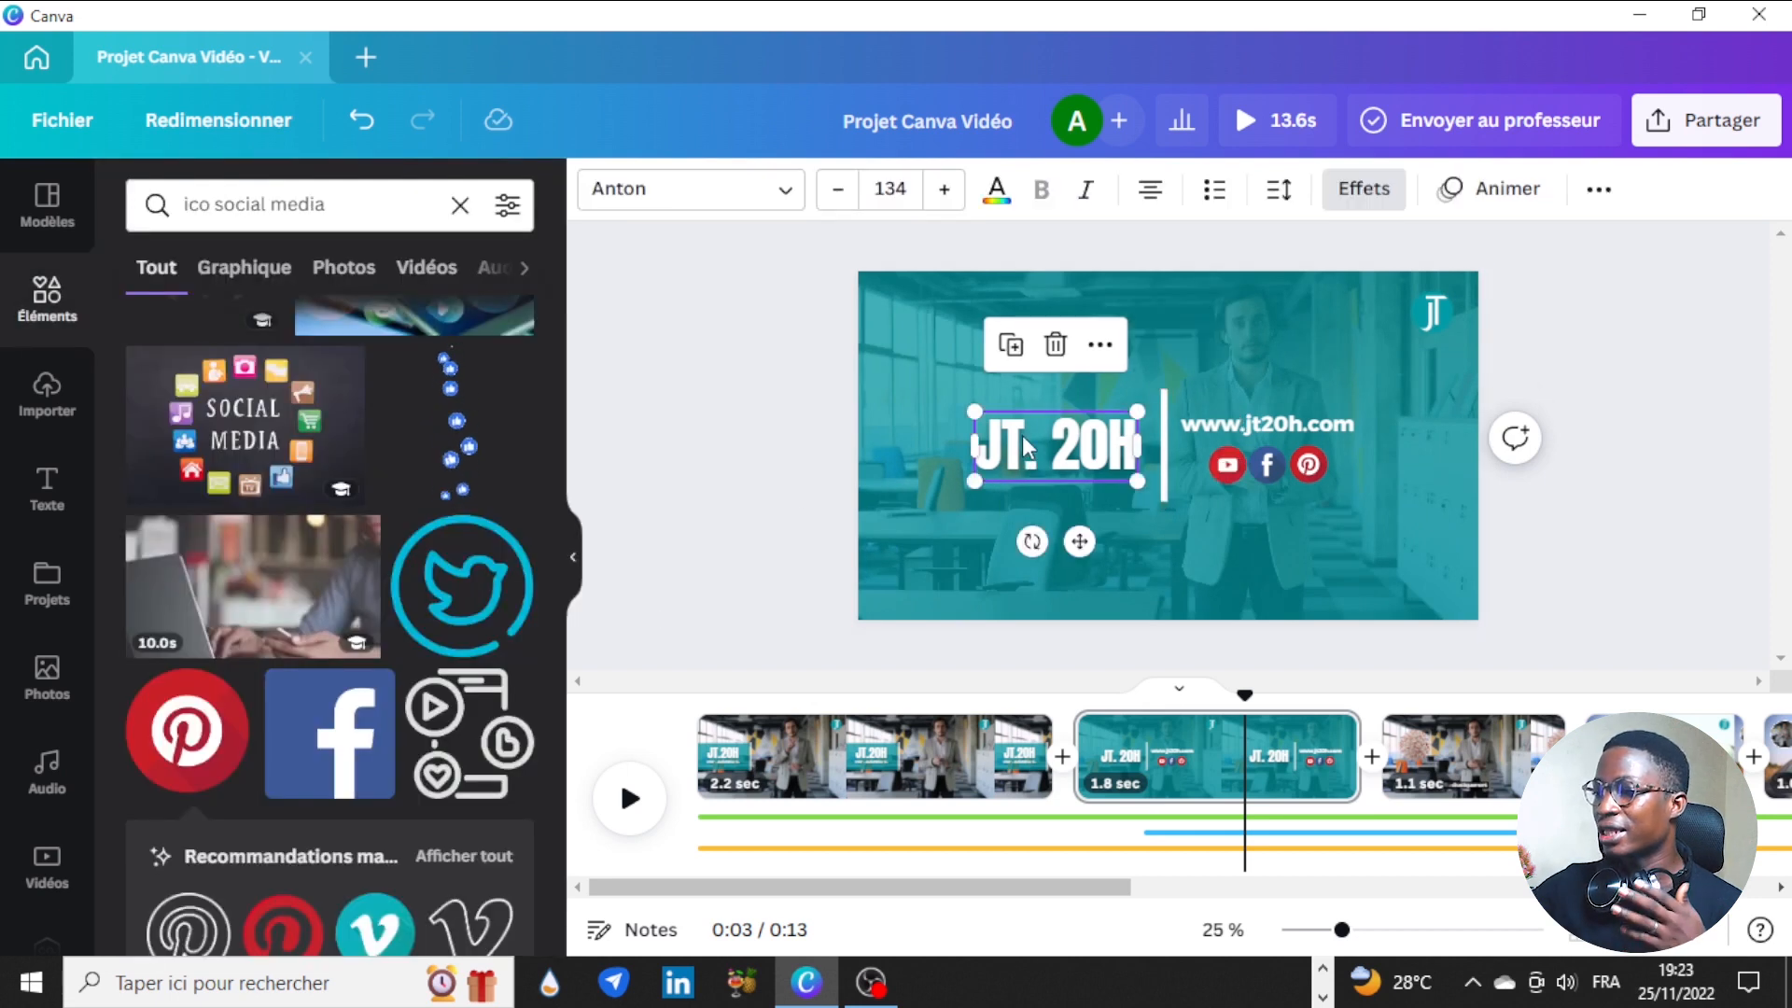
left_click(1306, 423)
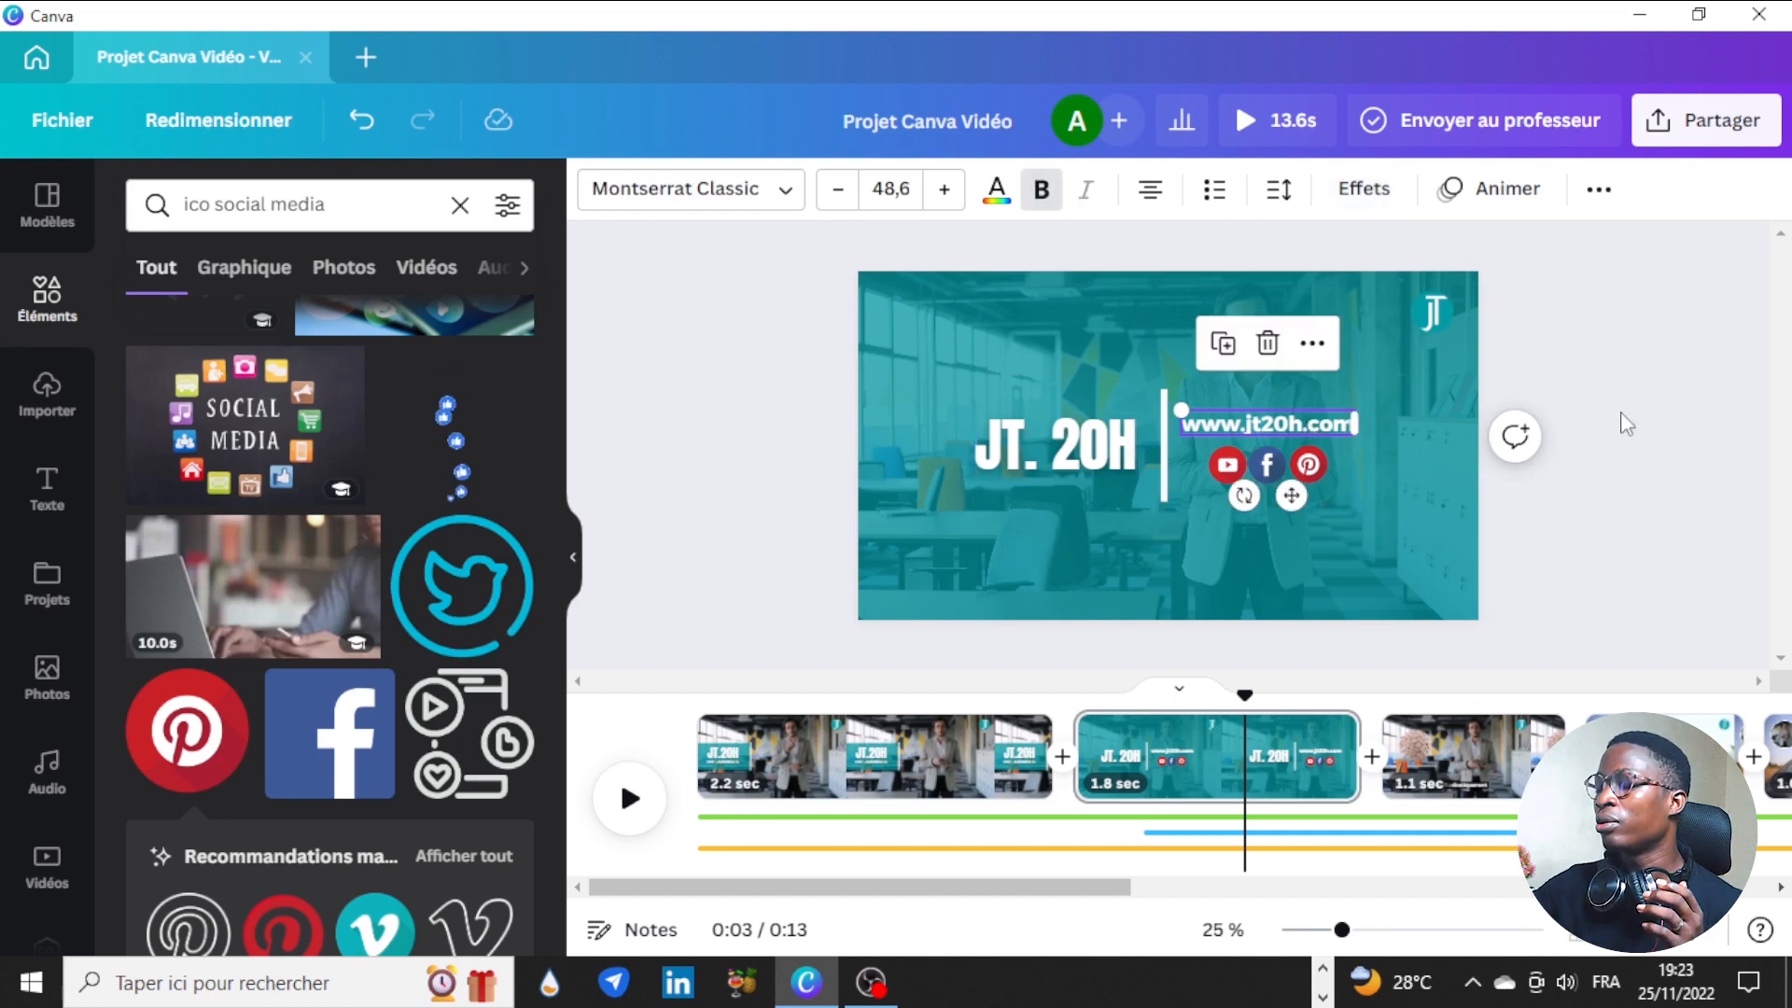
left_click(1074, 446)
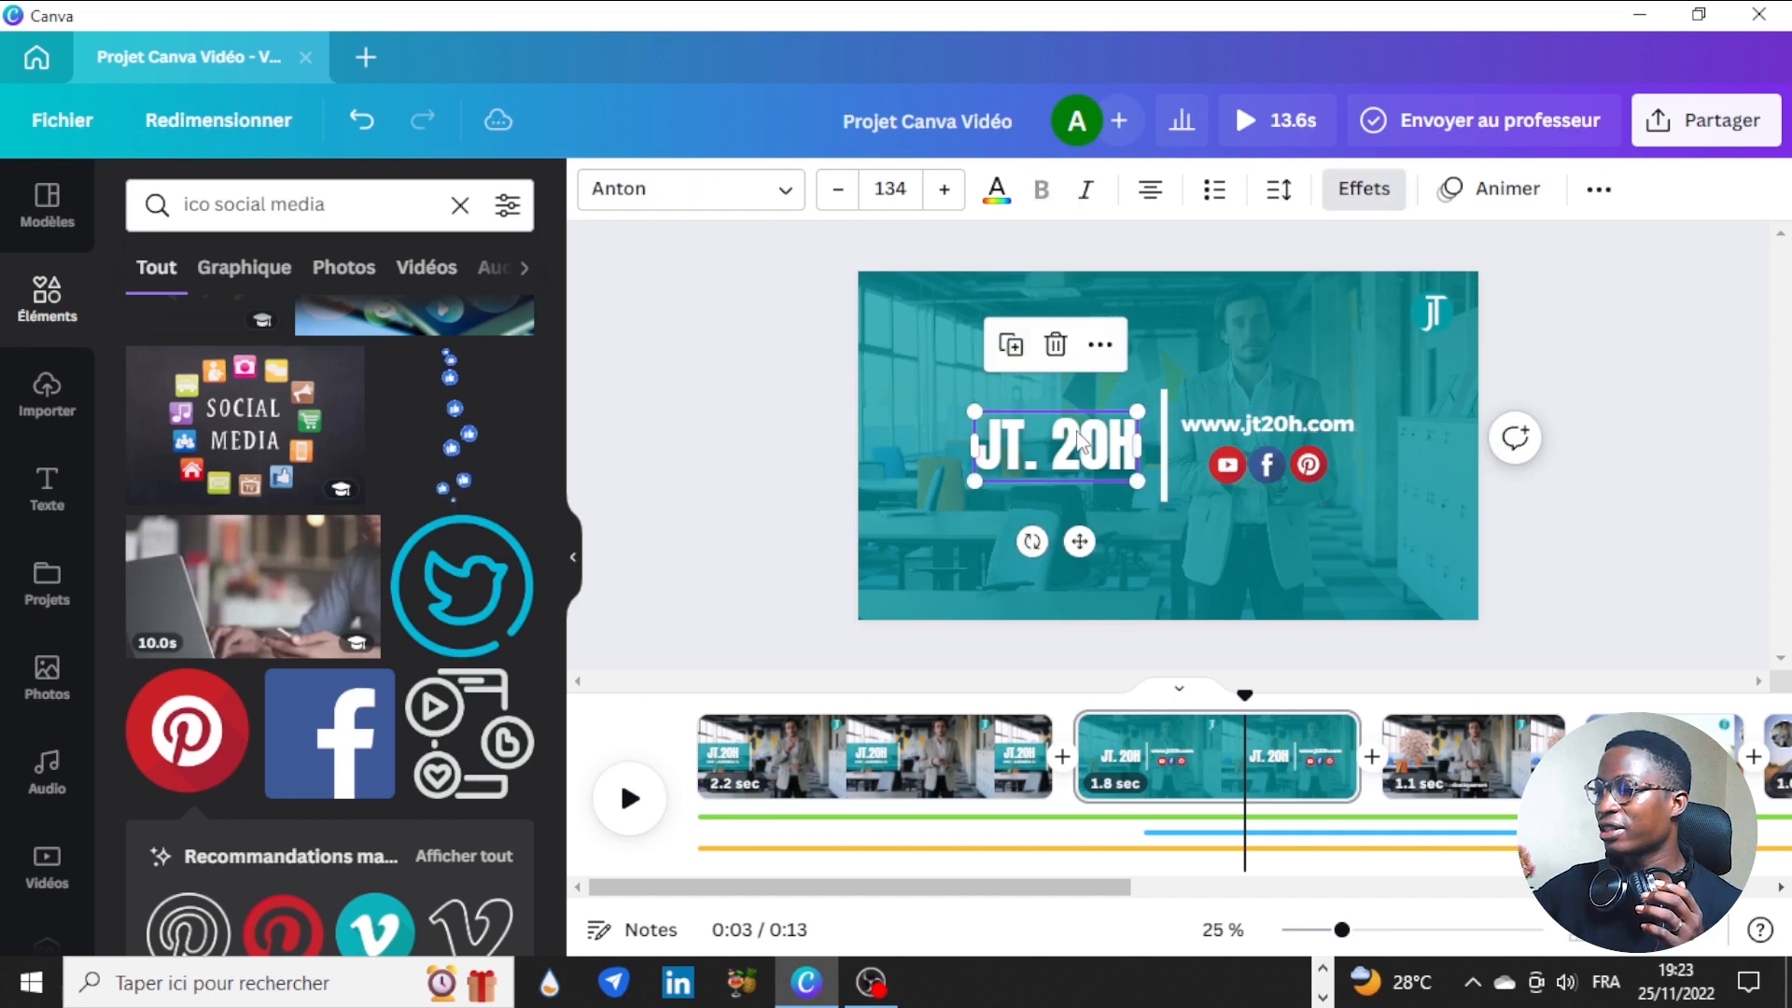
left_click(1486, 191)
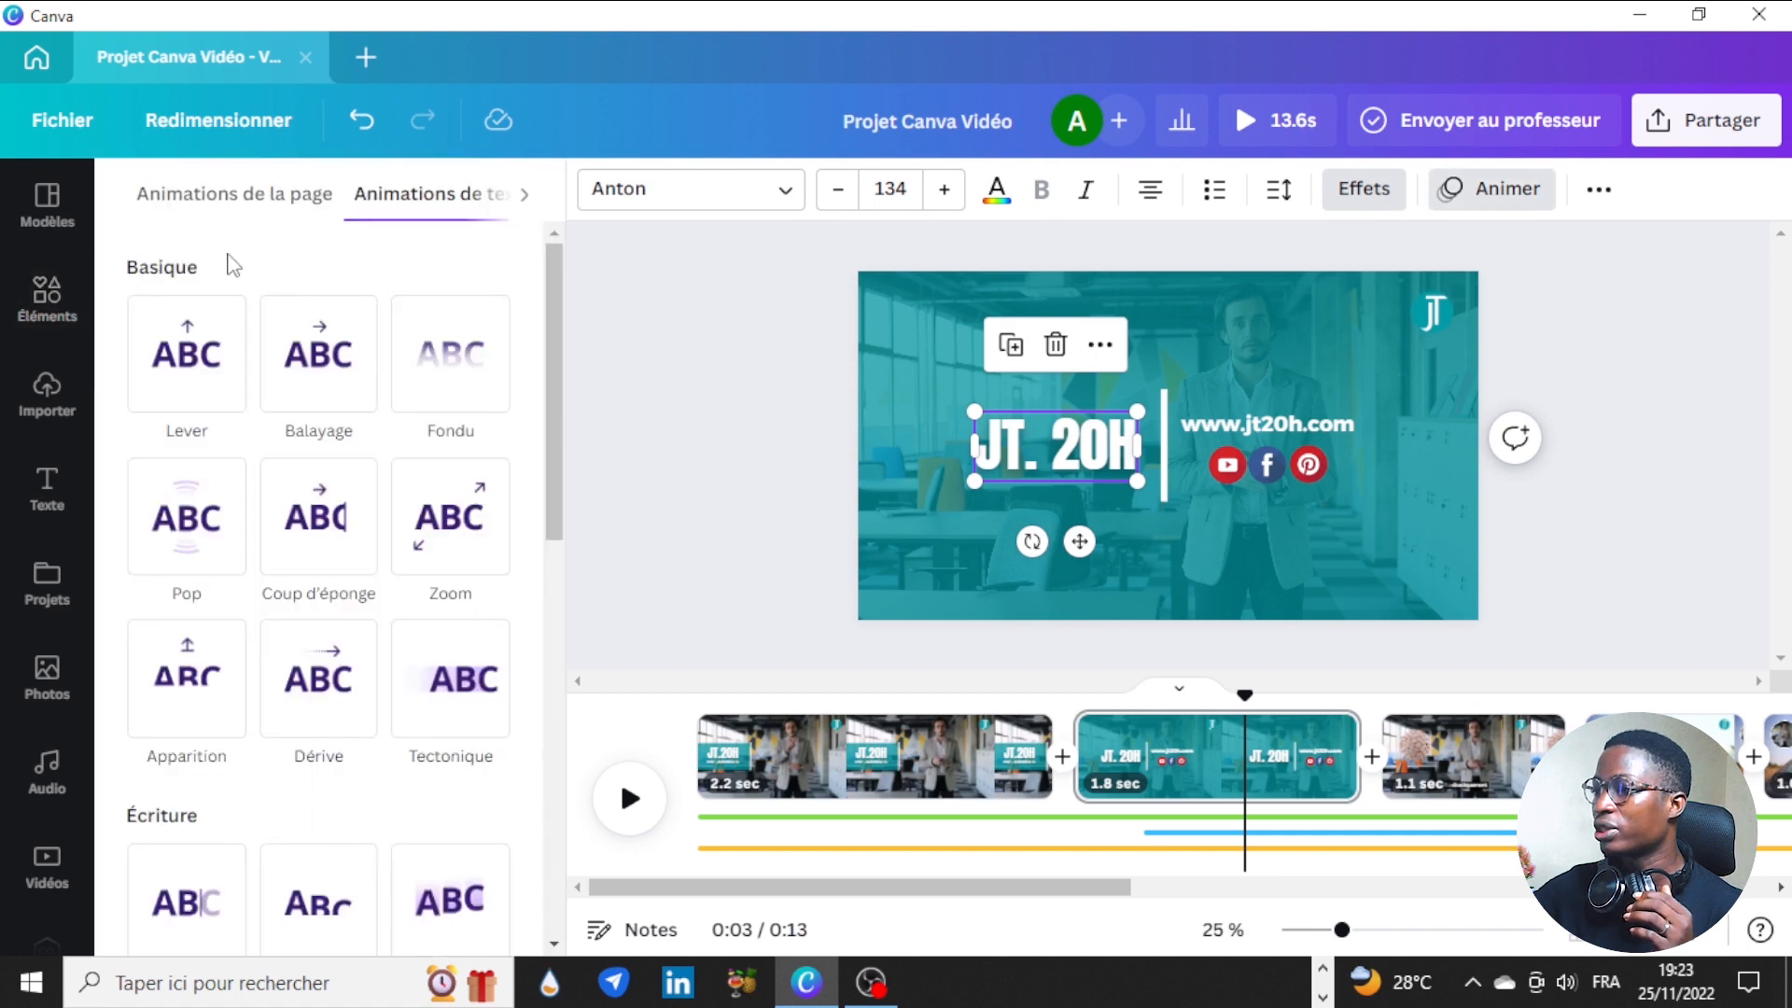
left_click(217, 644)
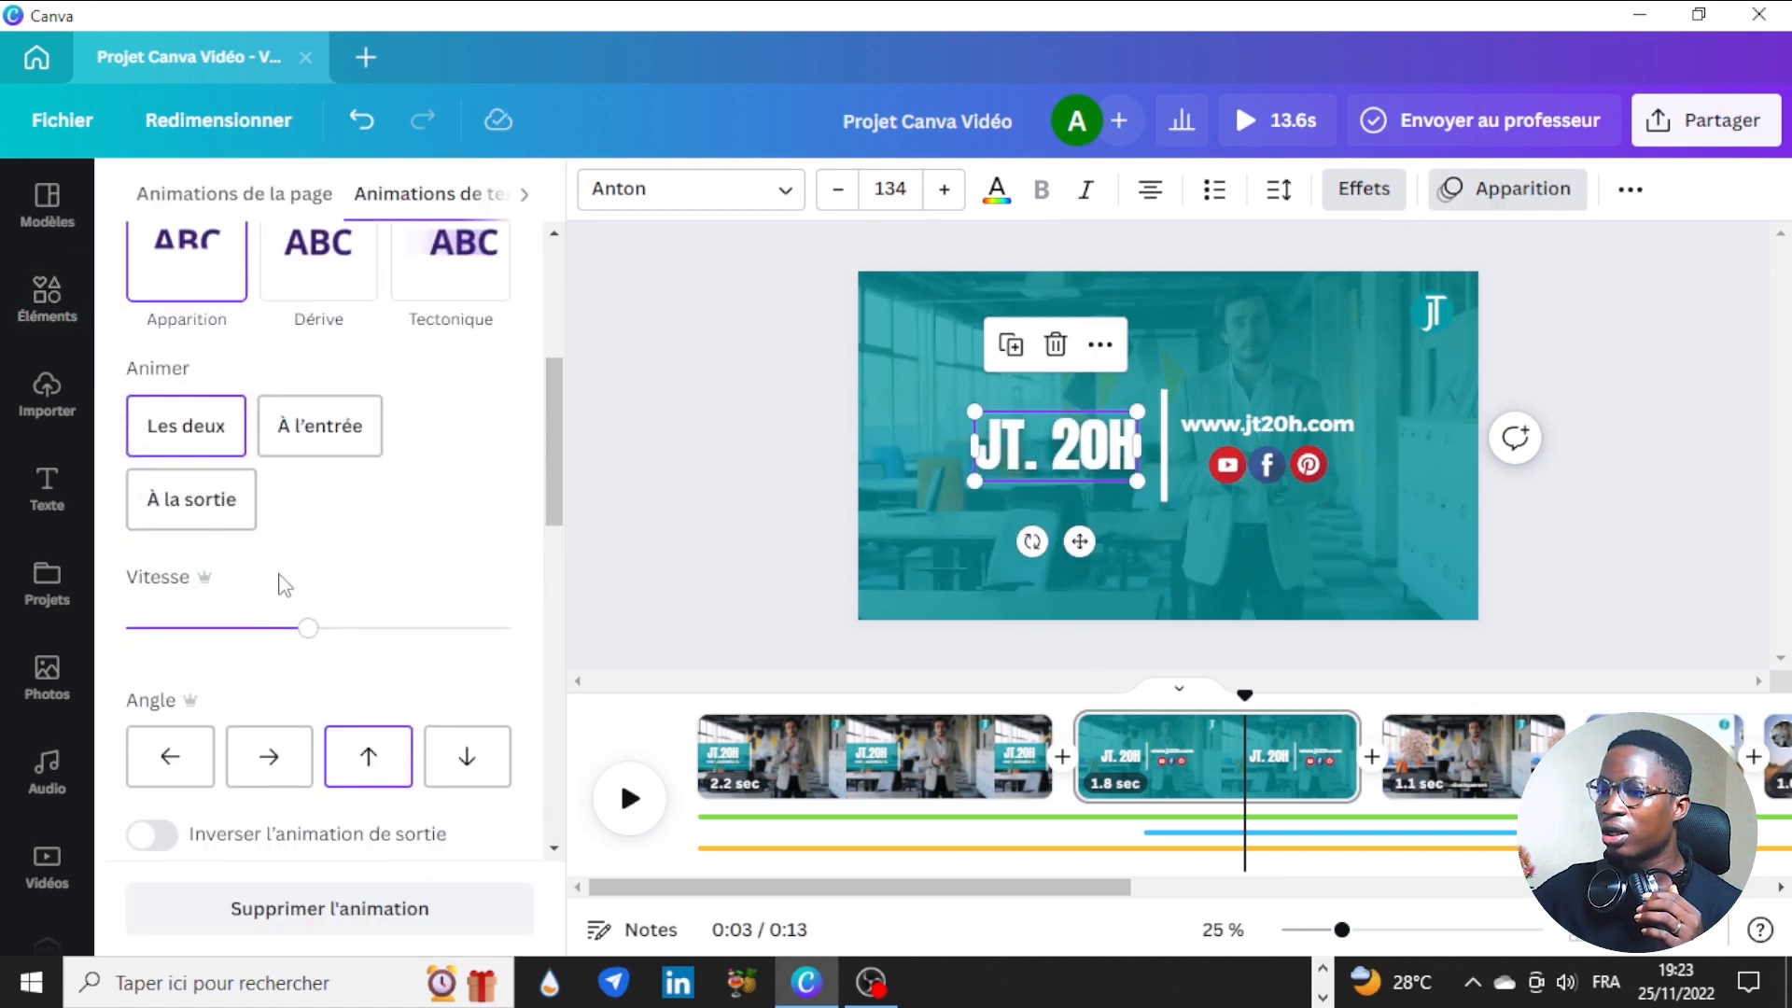
left_click(191, 774)
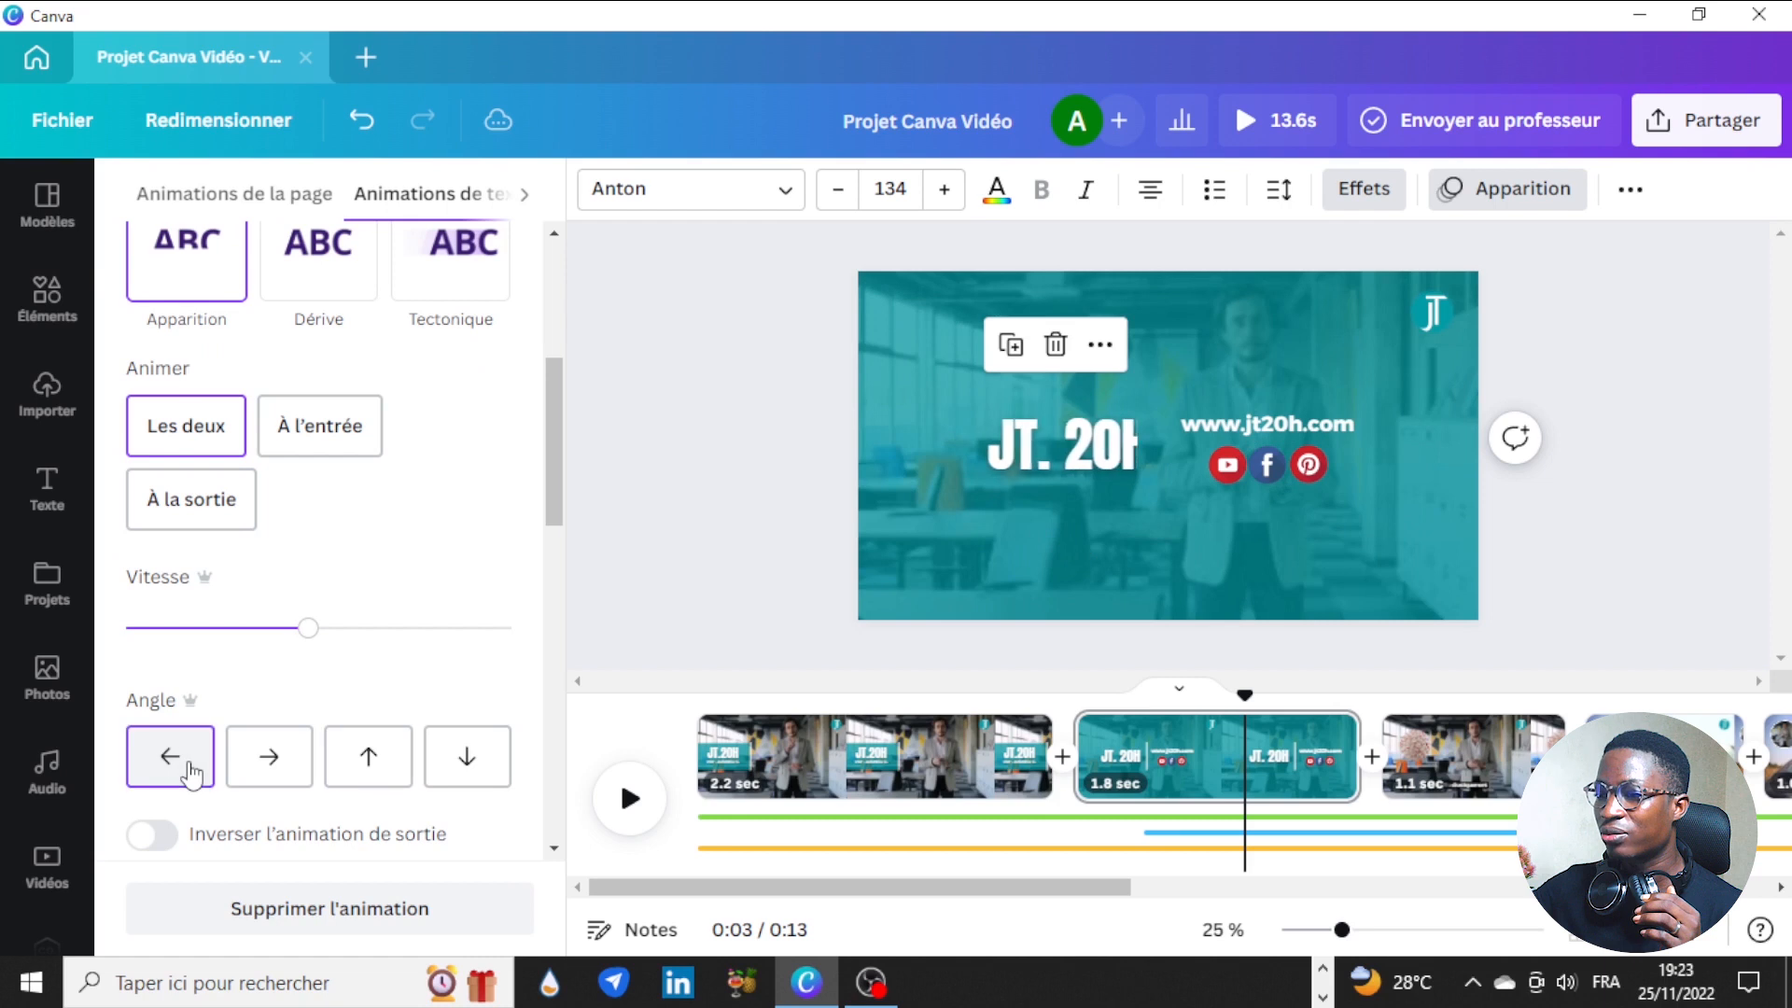
left_click(1262, 422)
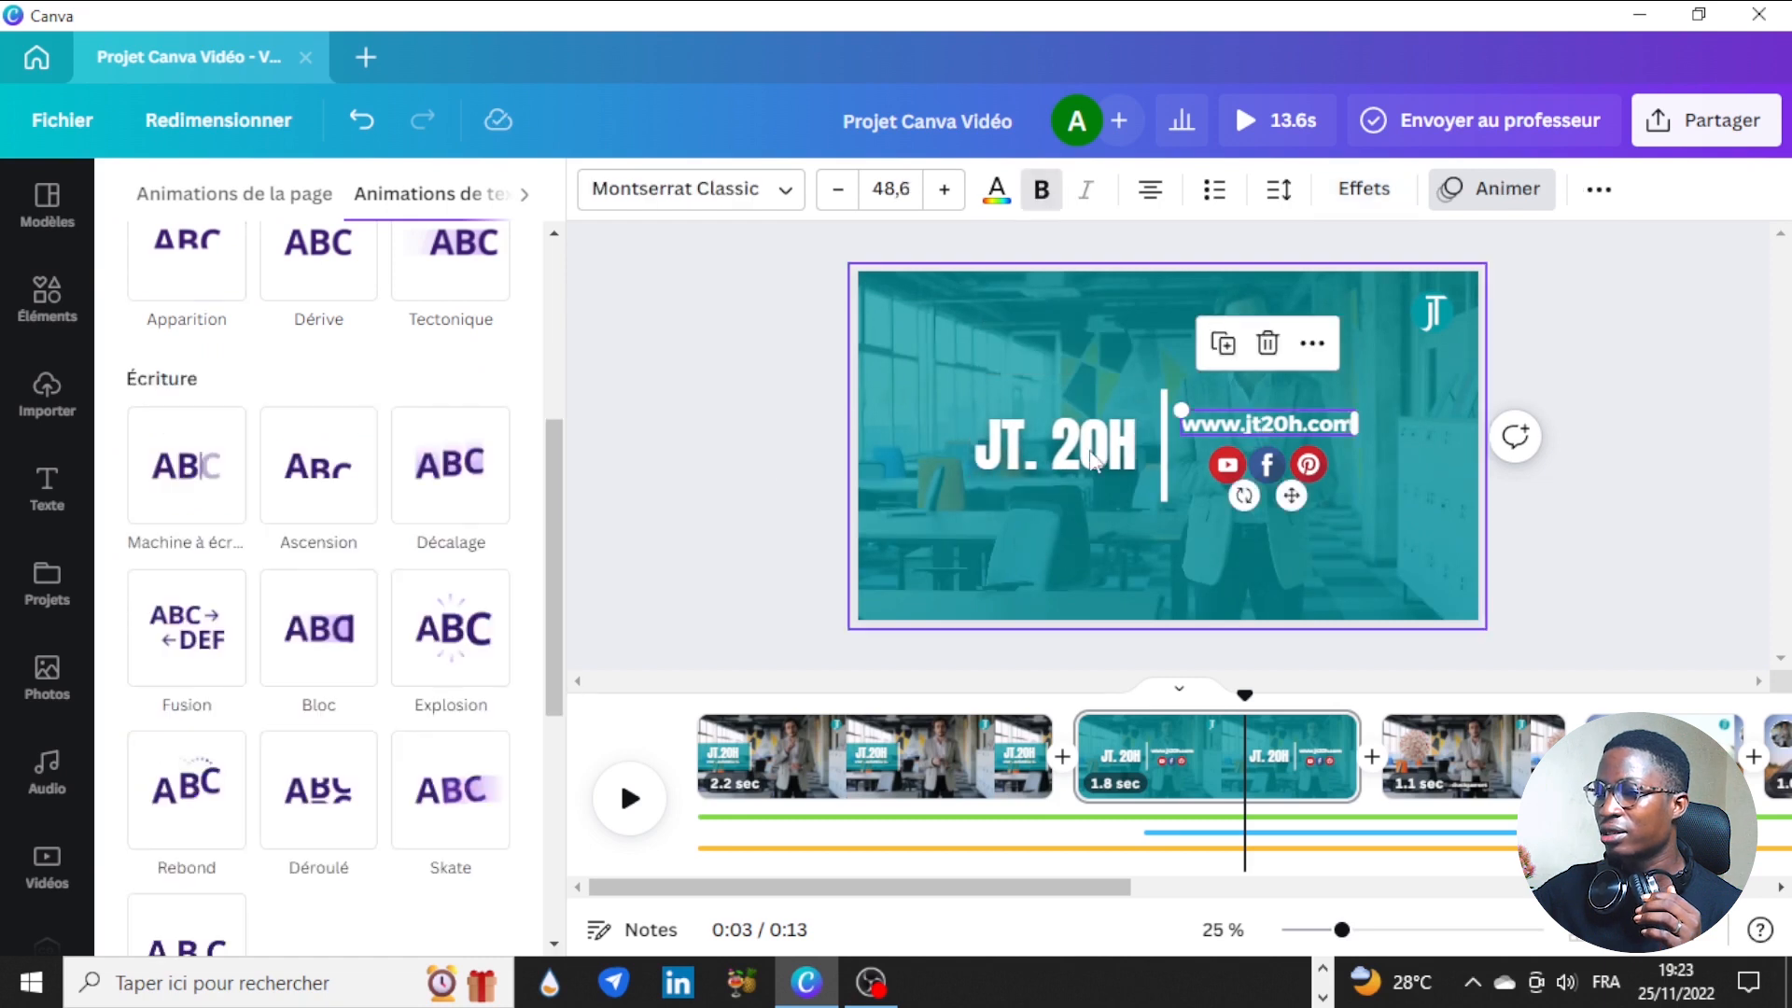
left_click(236, 453)
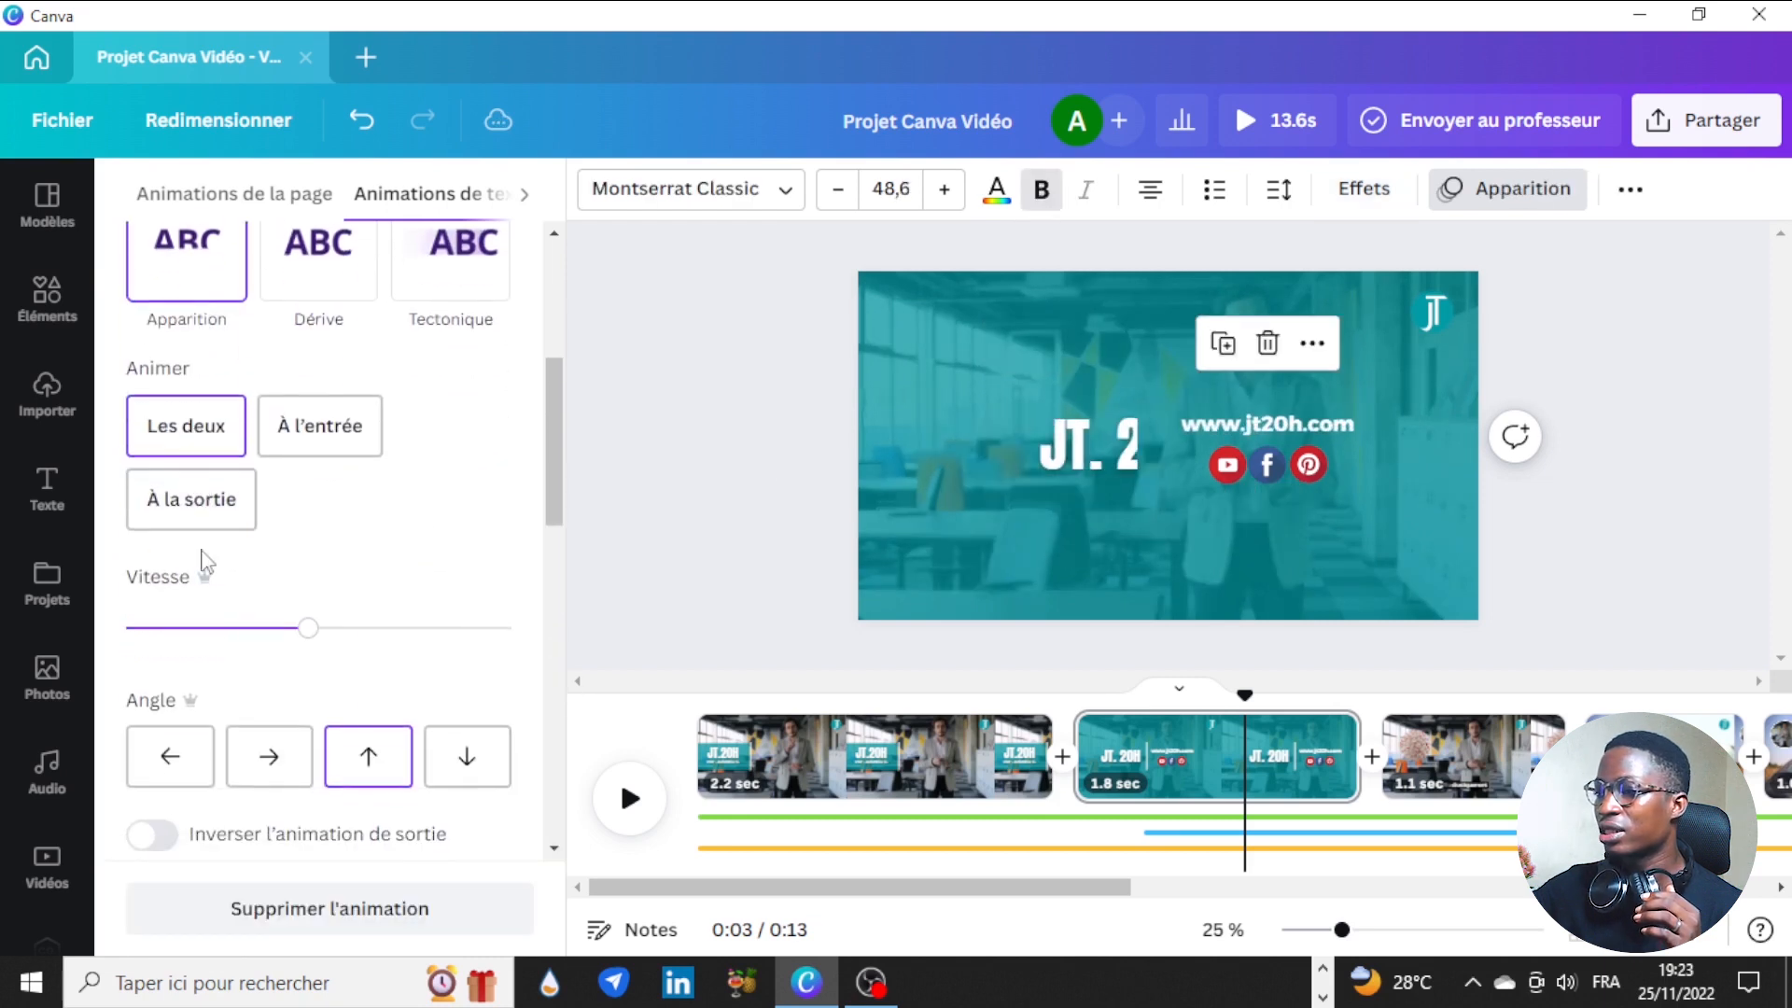
left_click(272, 768)
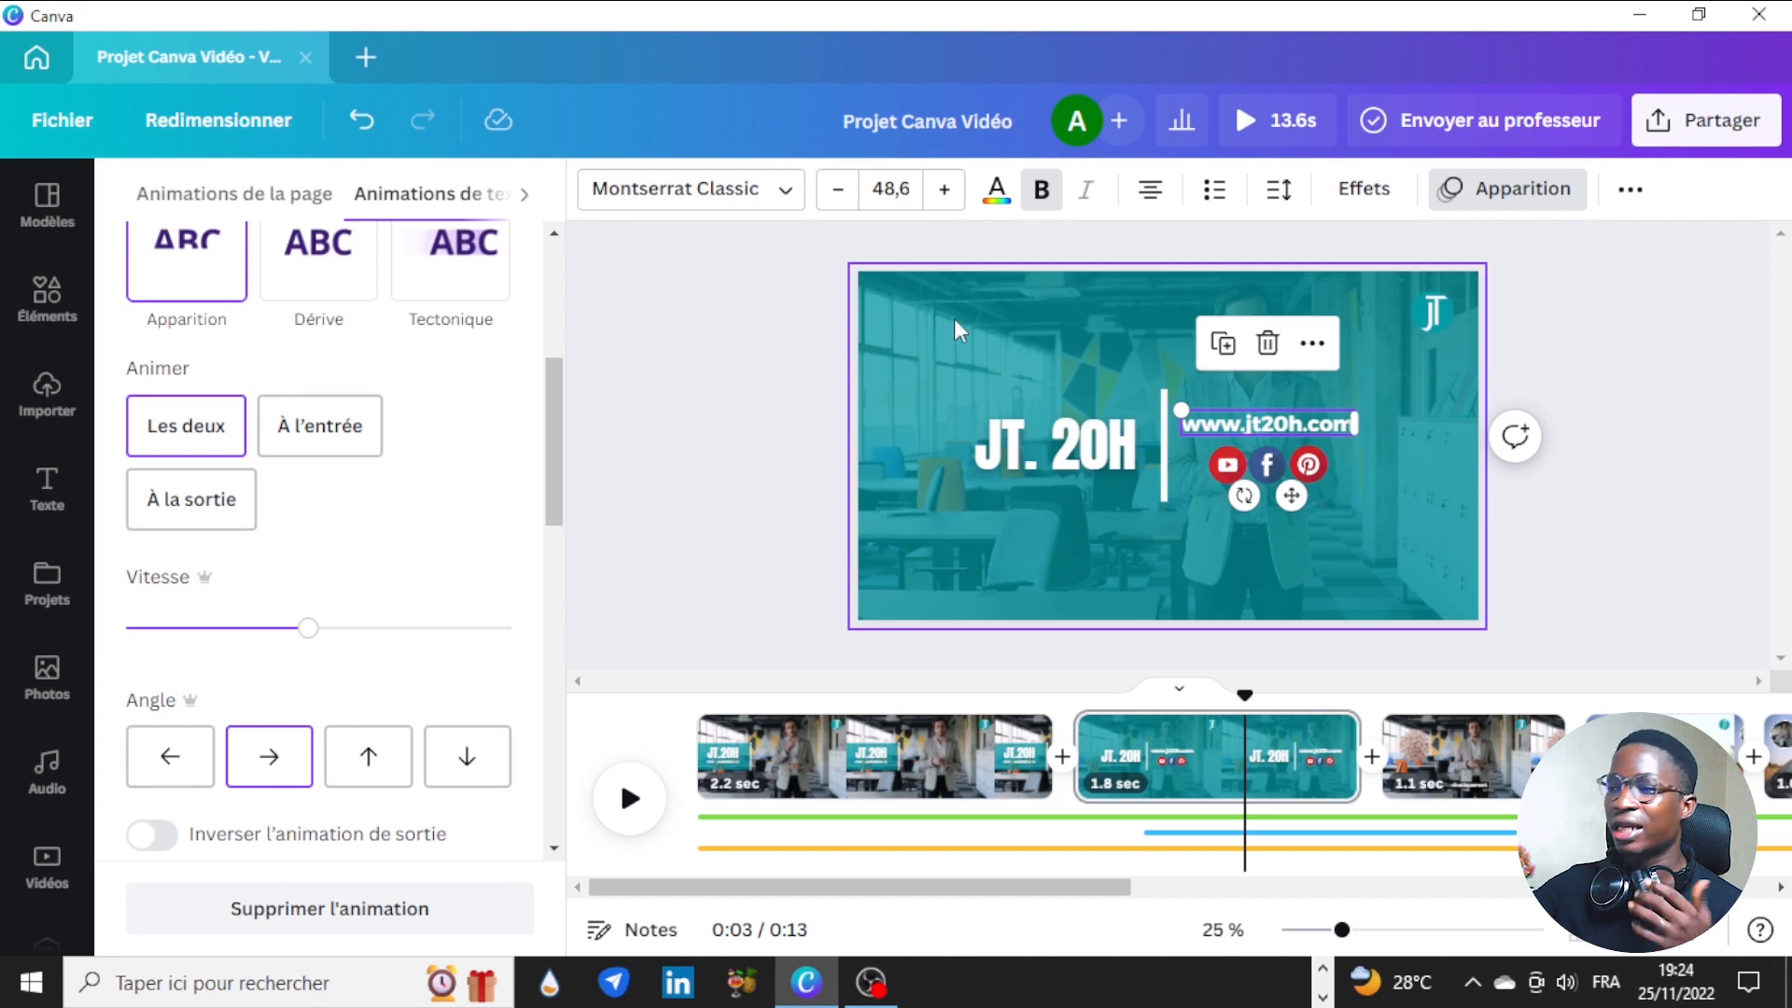
Step: Group the YouTube, Facebook and Pinterest icons under the website text and apply the Lever animation to the group
left_click_drag(1608, 532, 1224, 467)
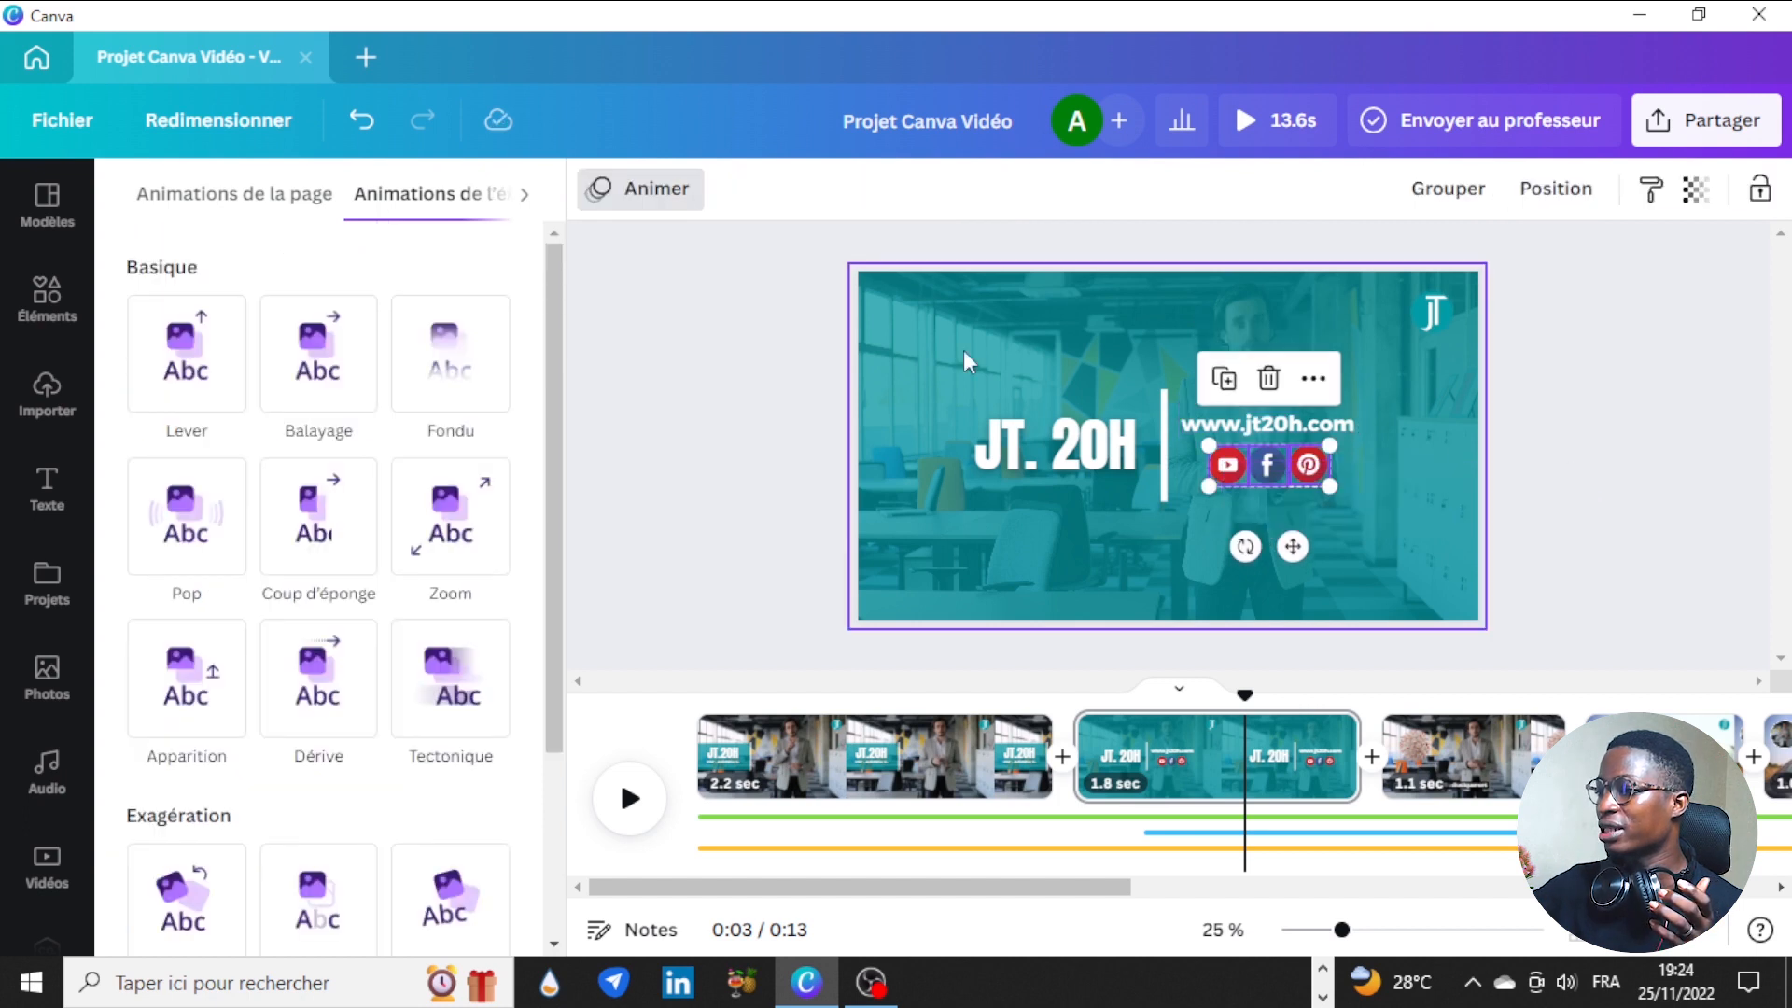
left_click(1438, 197)
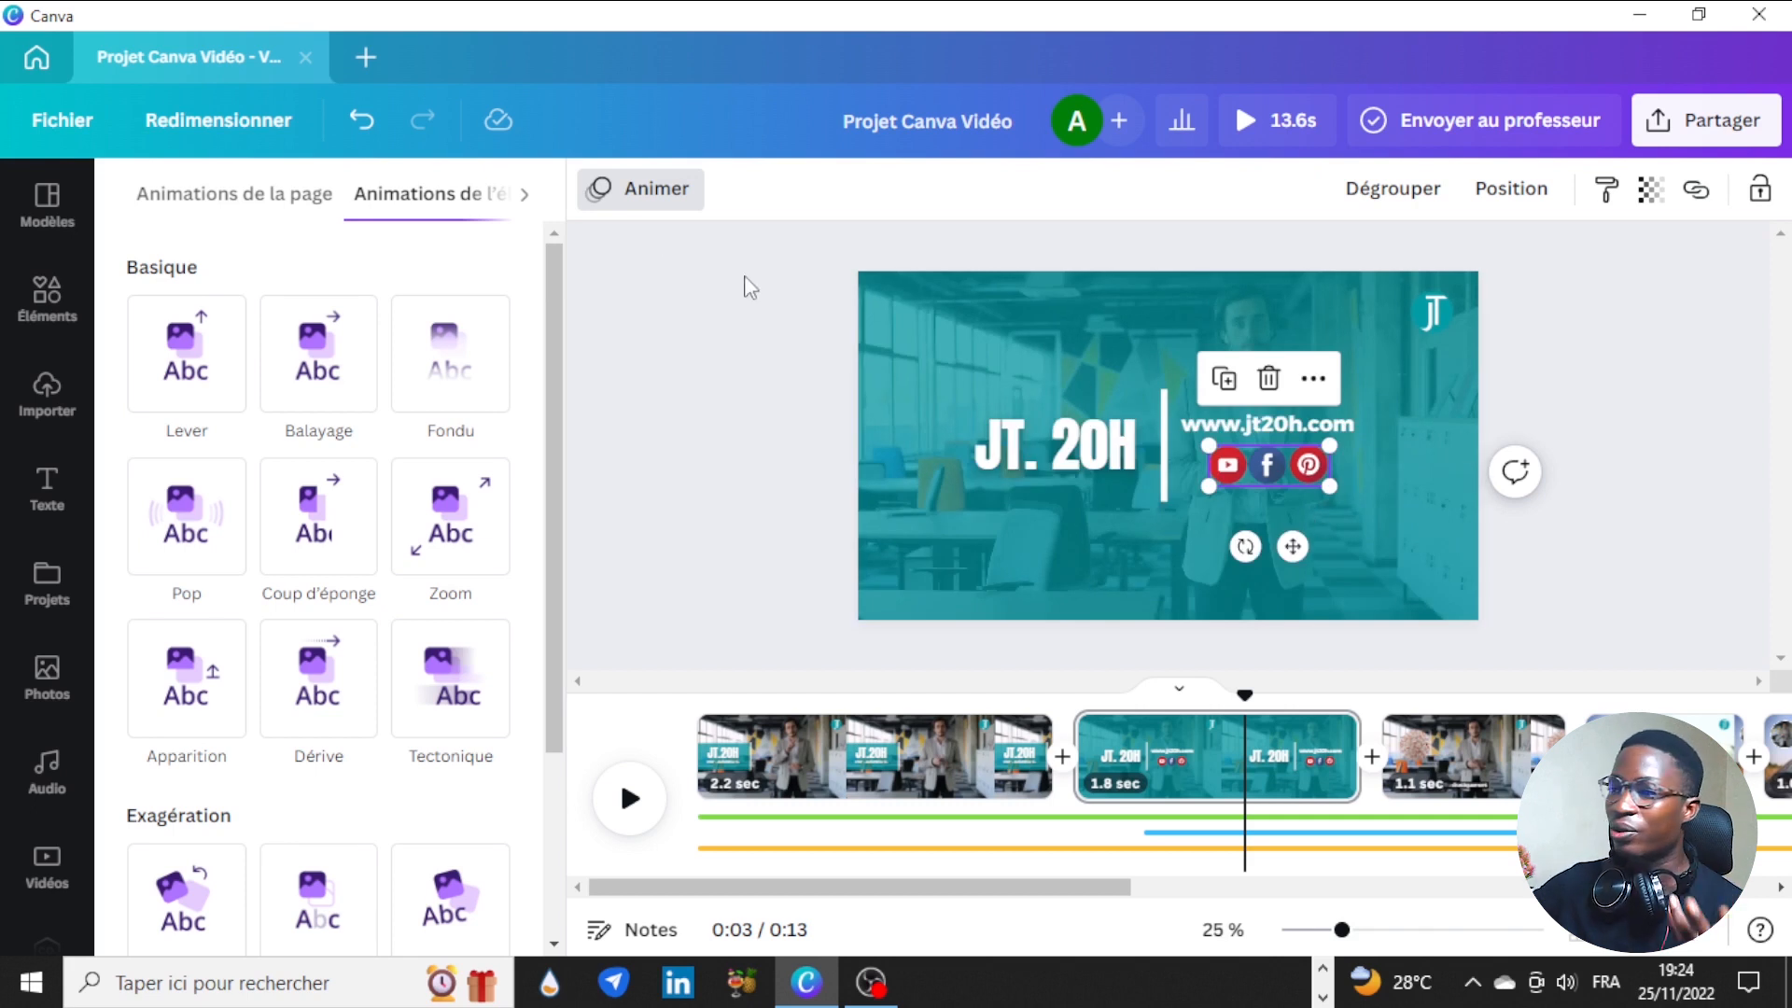
left_click(638, 191)
left_click(637, 191)
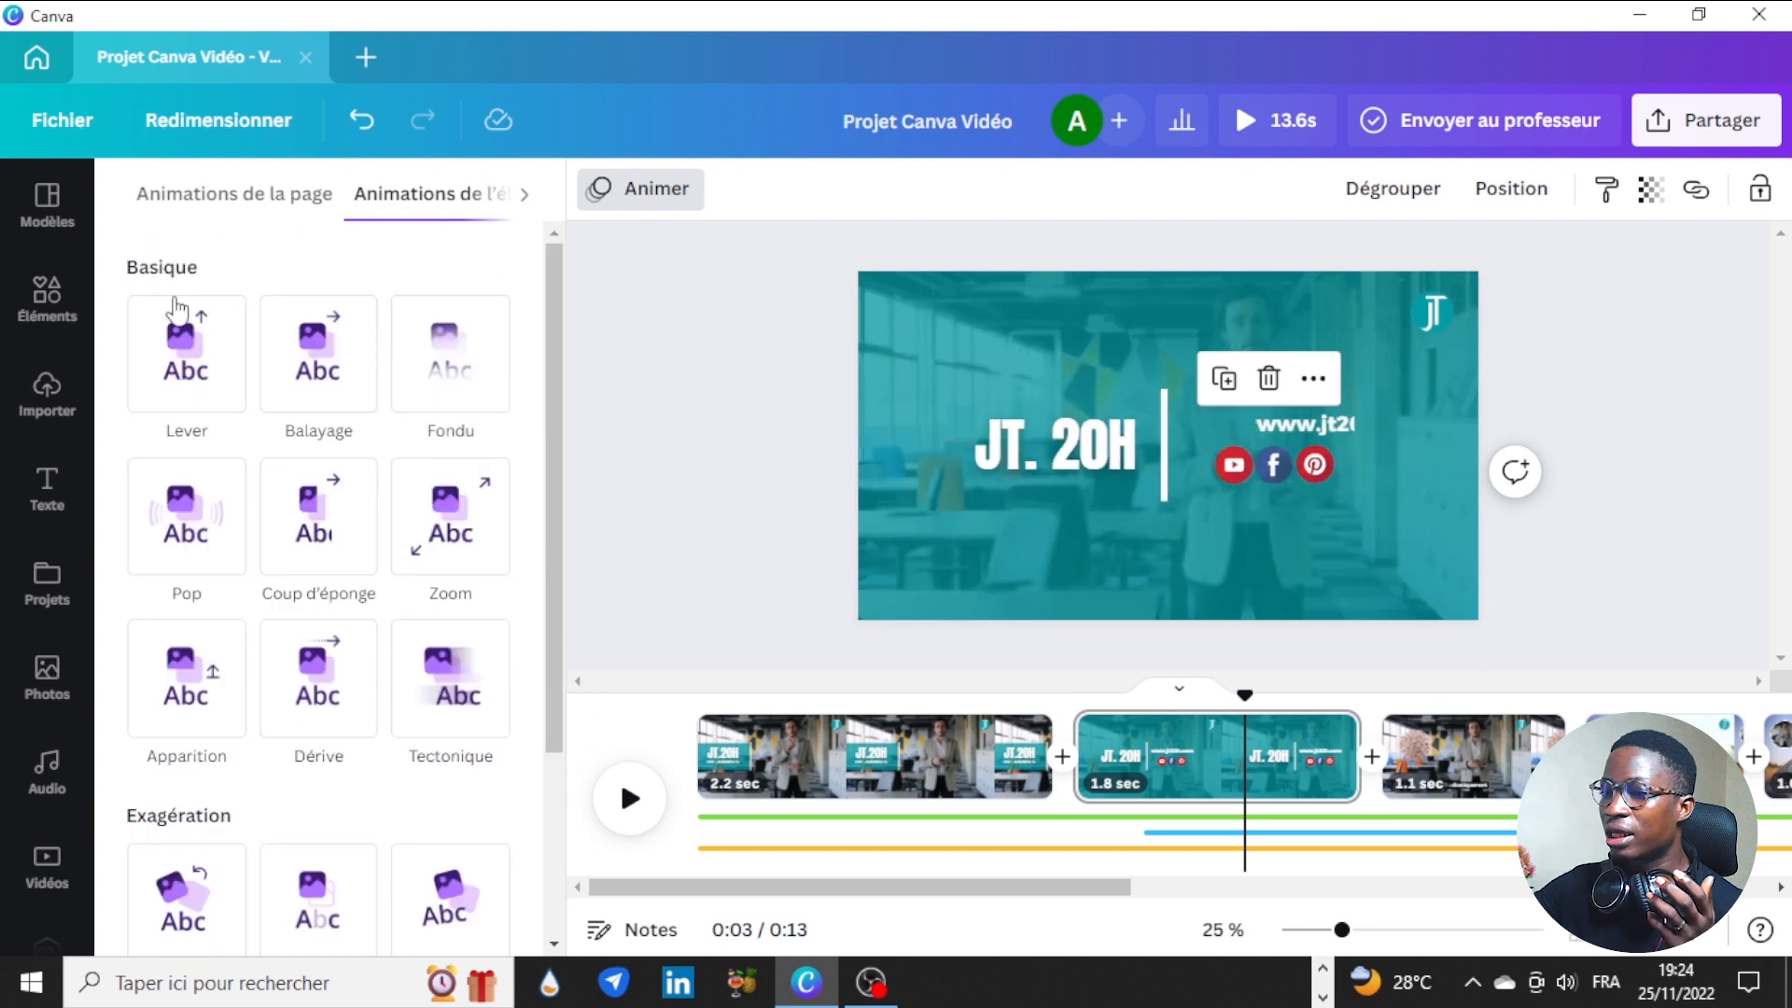
left_click(179, 312)
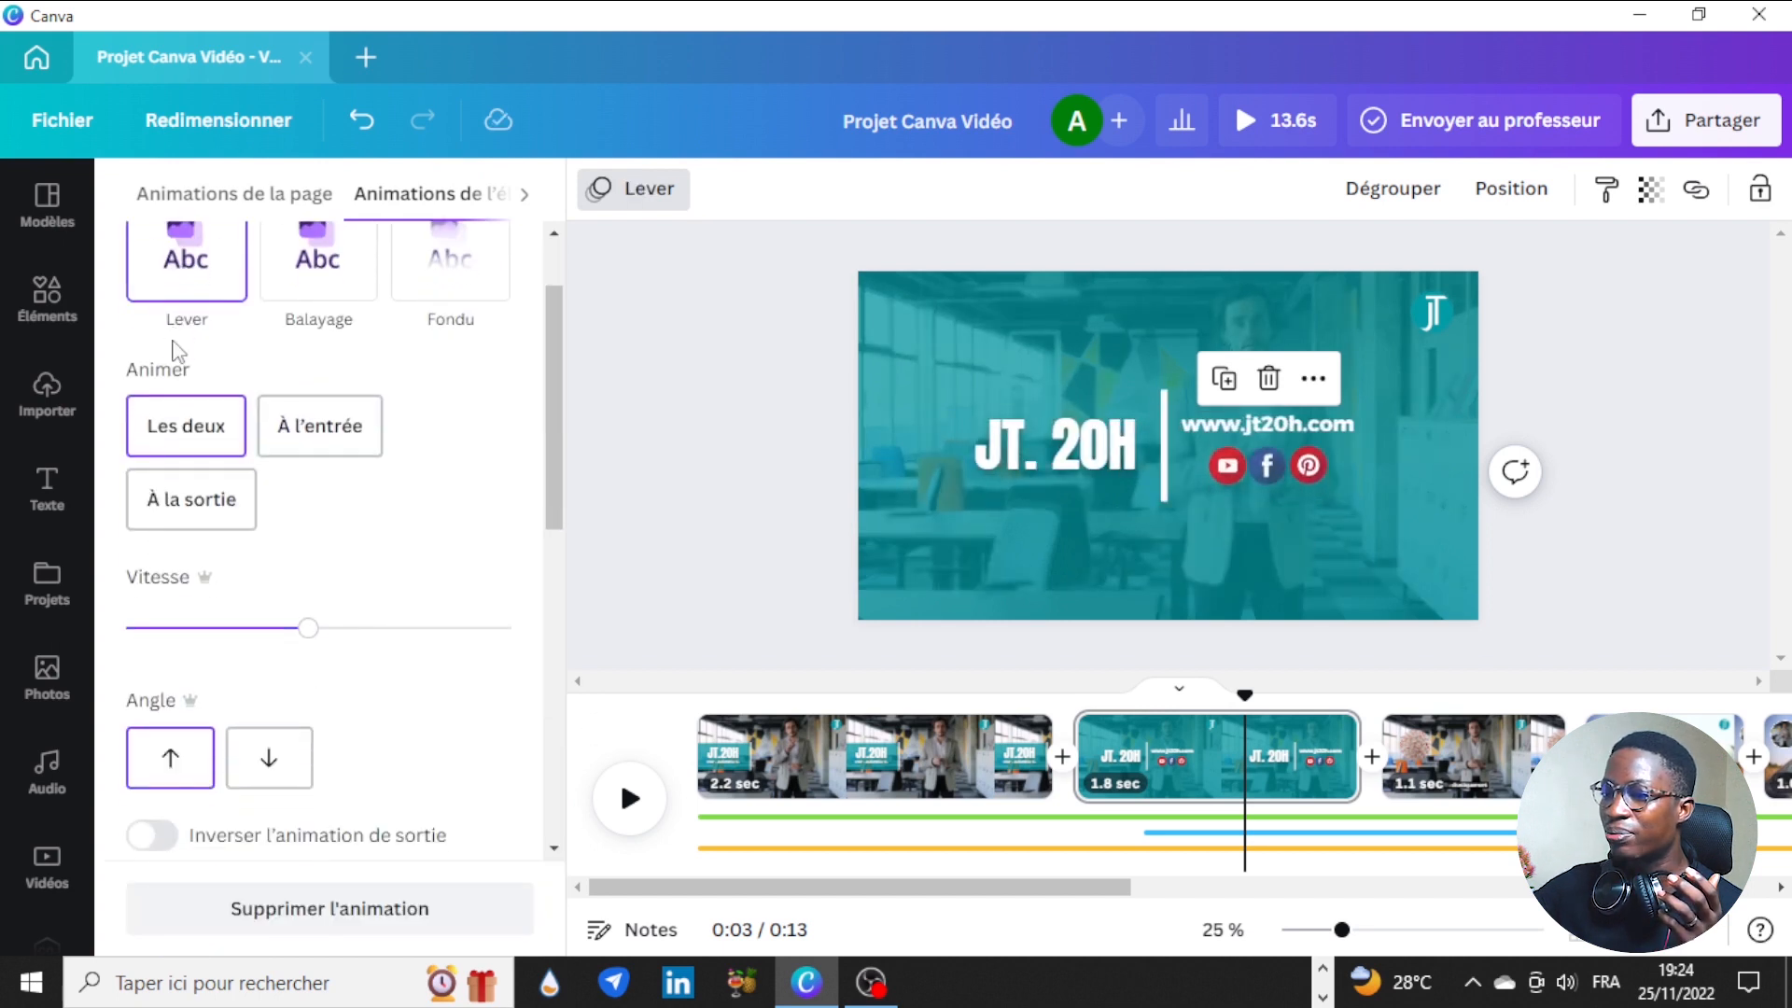
scroll(343, 360, "up", 2)
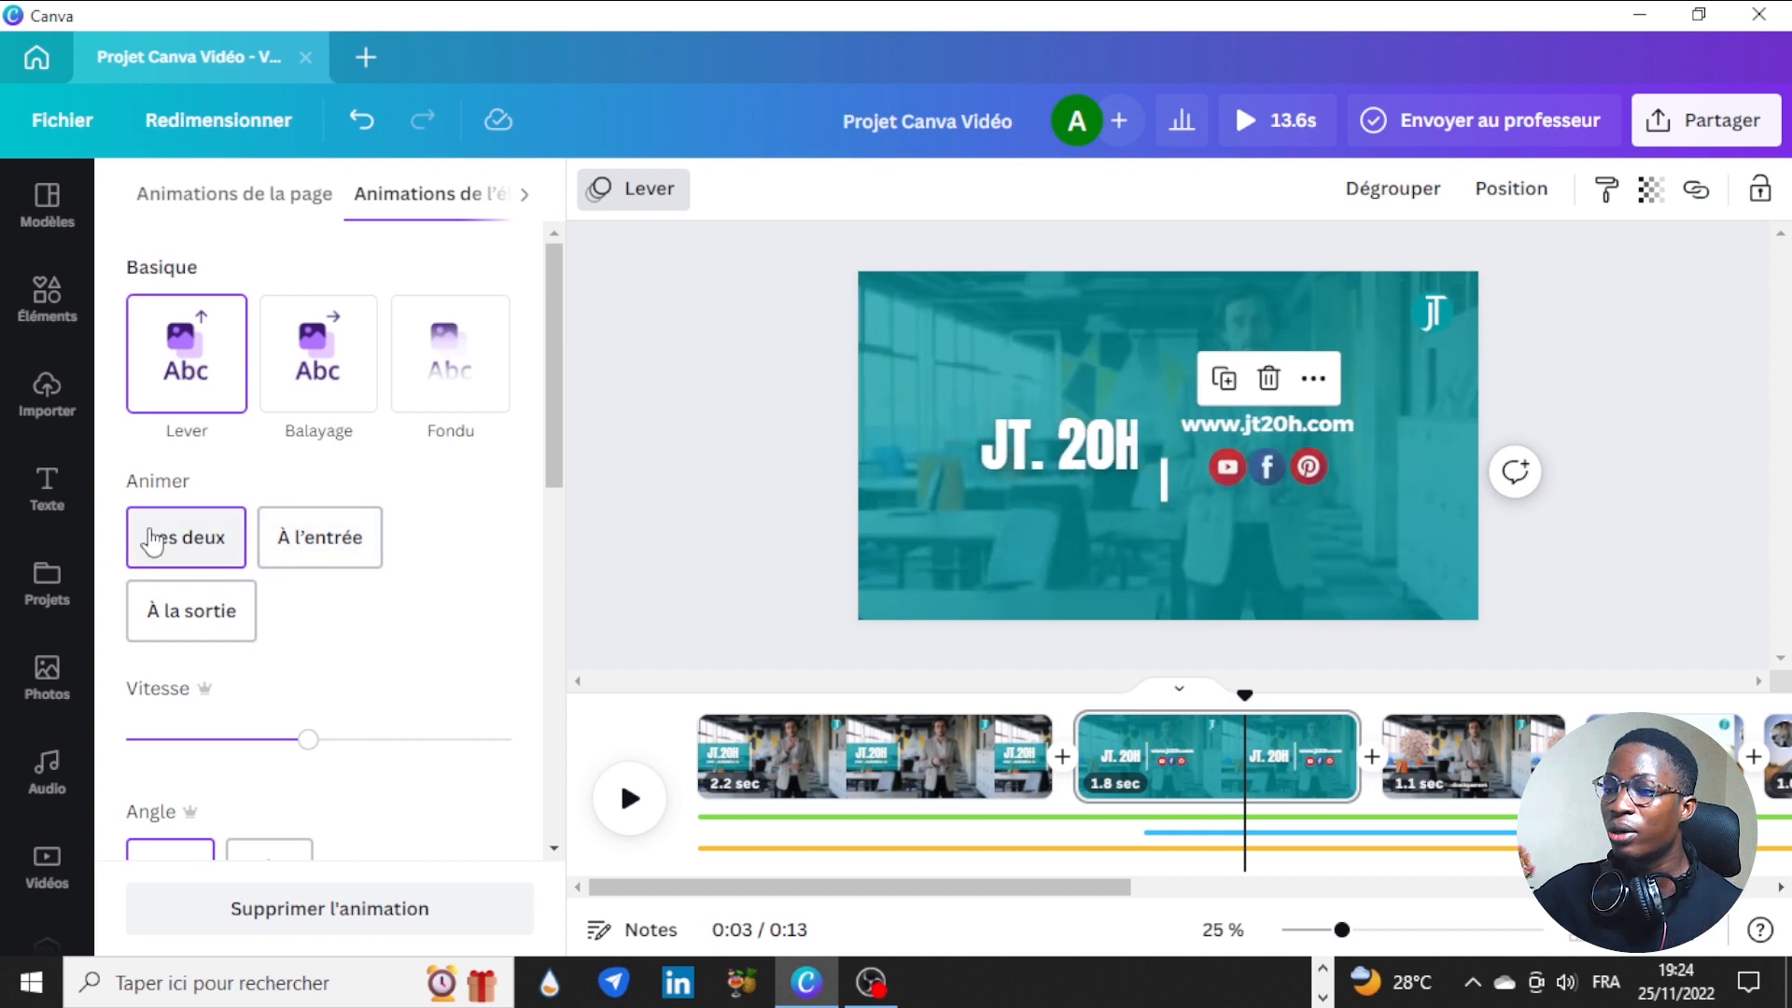
scroll(529, 644, "down", 3)
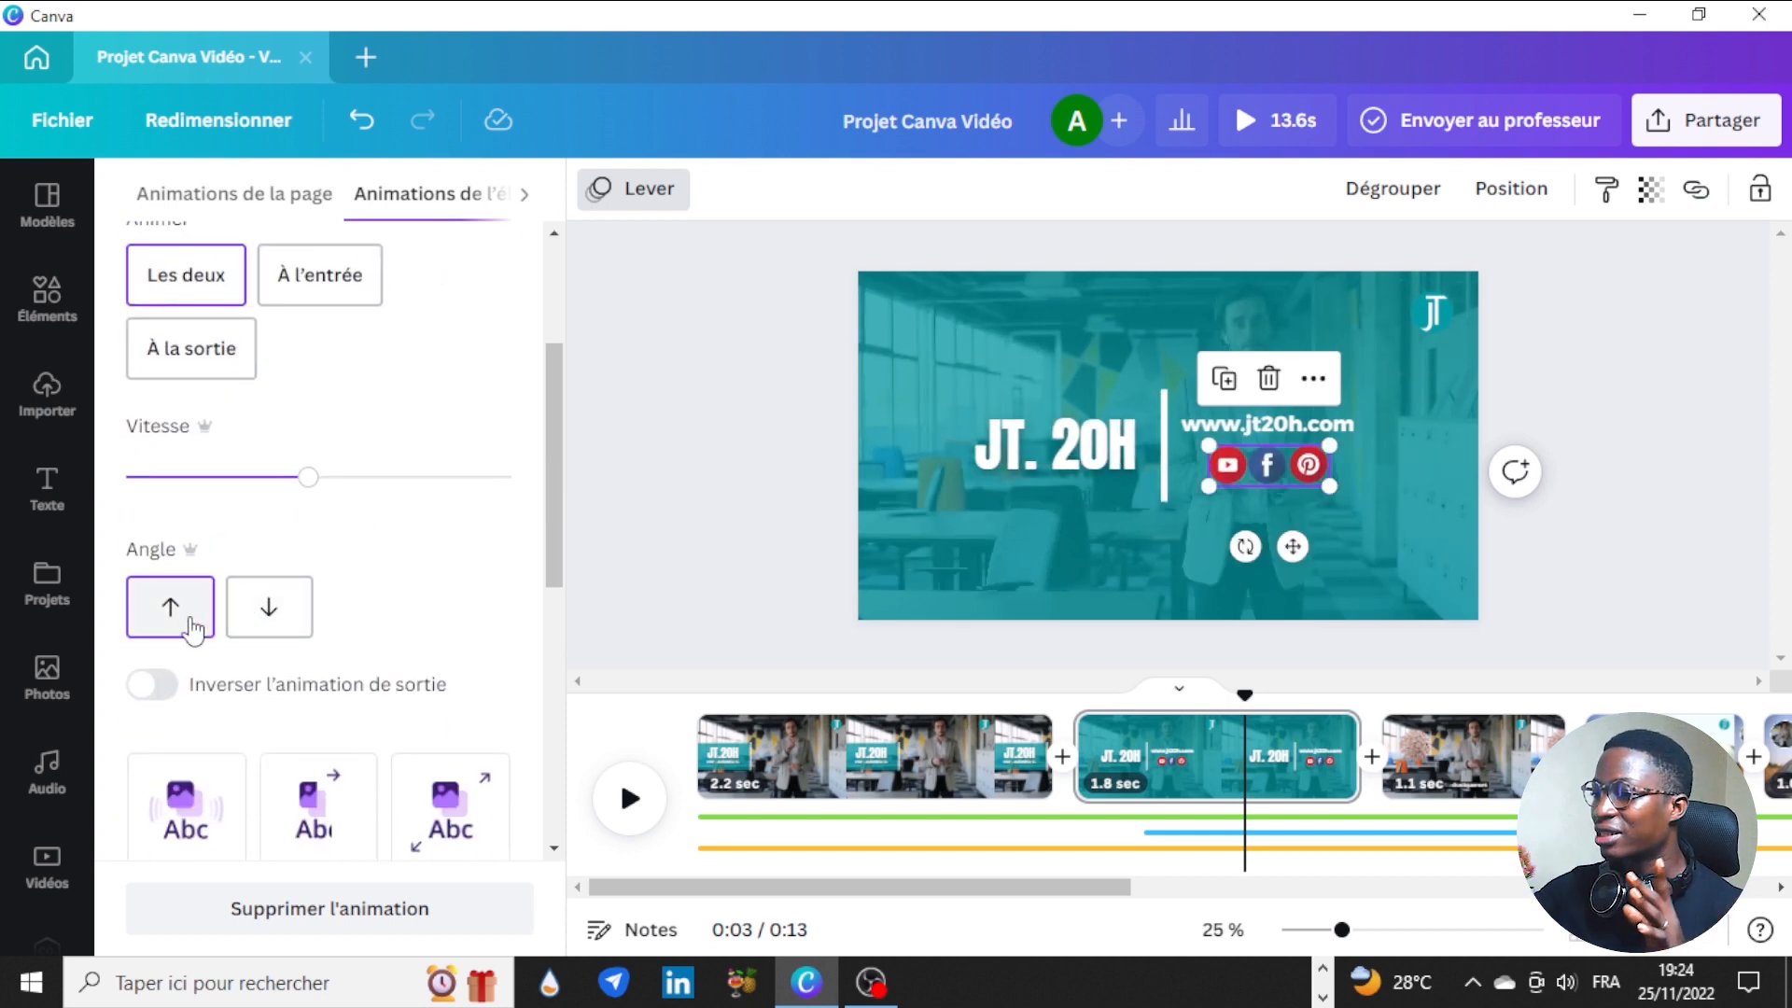
left_click(653, 446)
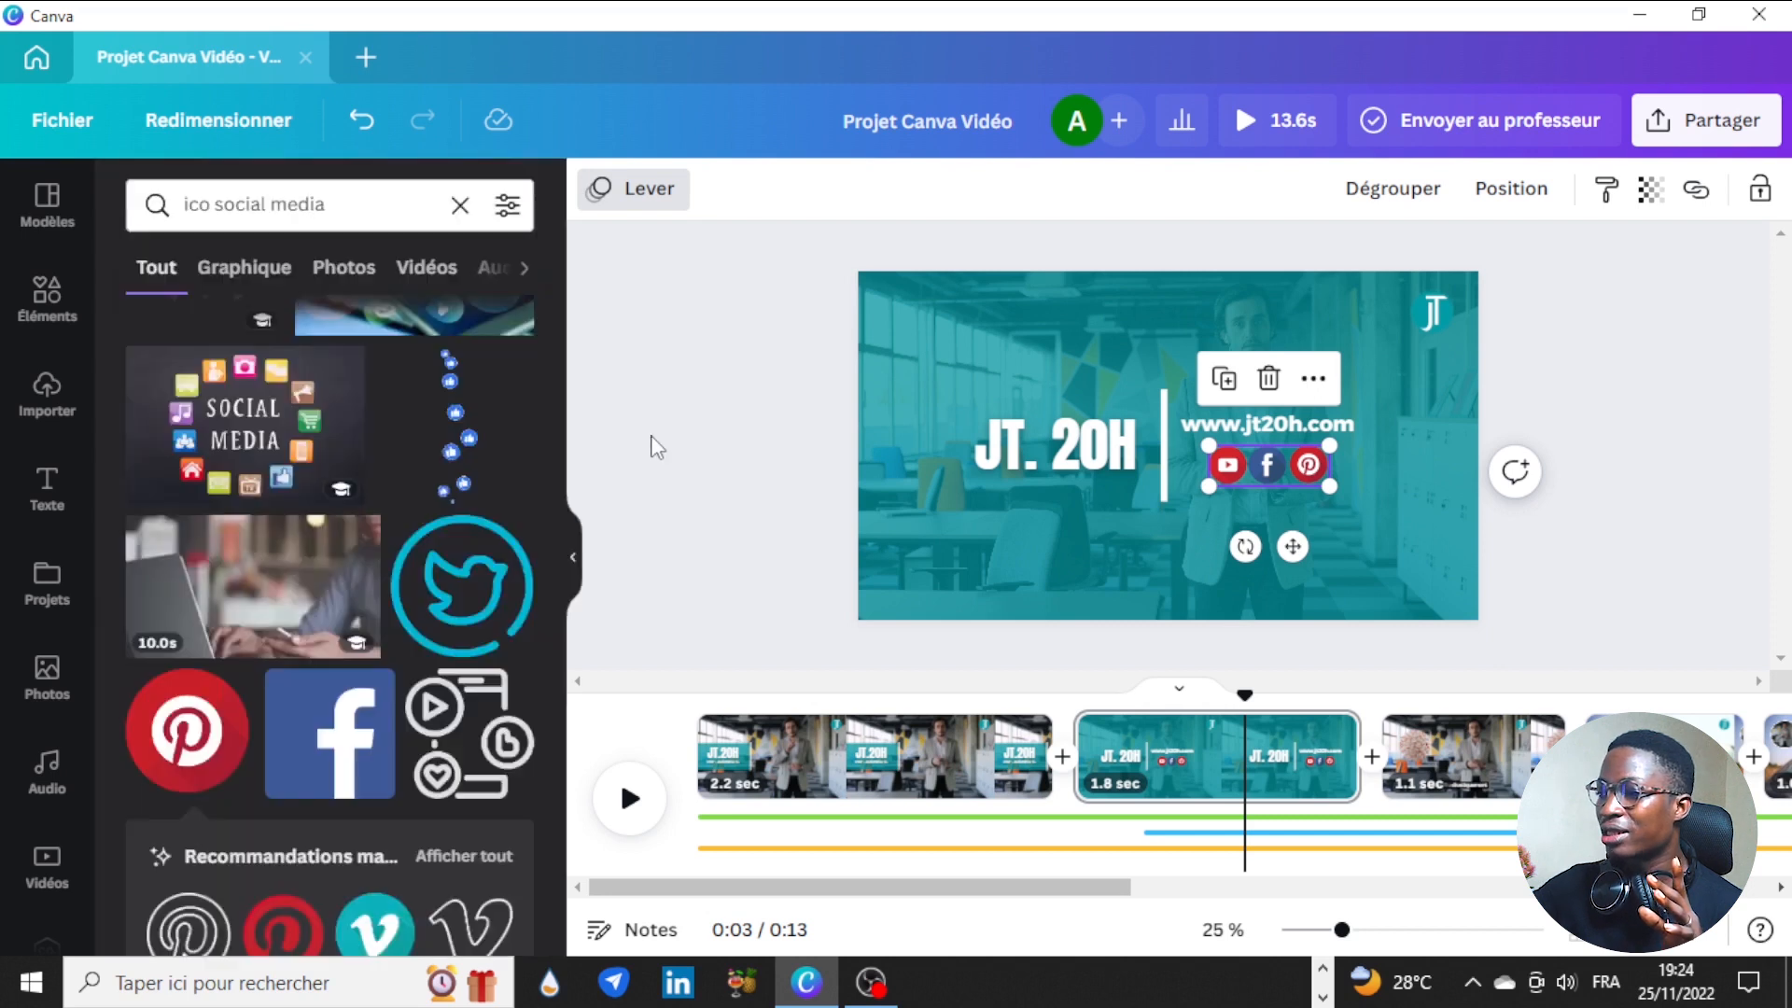
Step: Play the second scene from its beginning to check its entrance and exit animations, and pause the playback near its end
left_click_drag(1241, 691, 1075, 699)
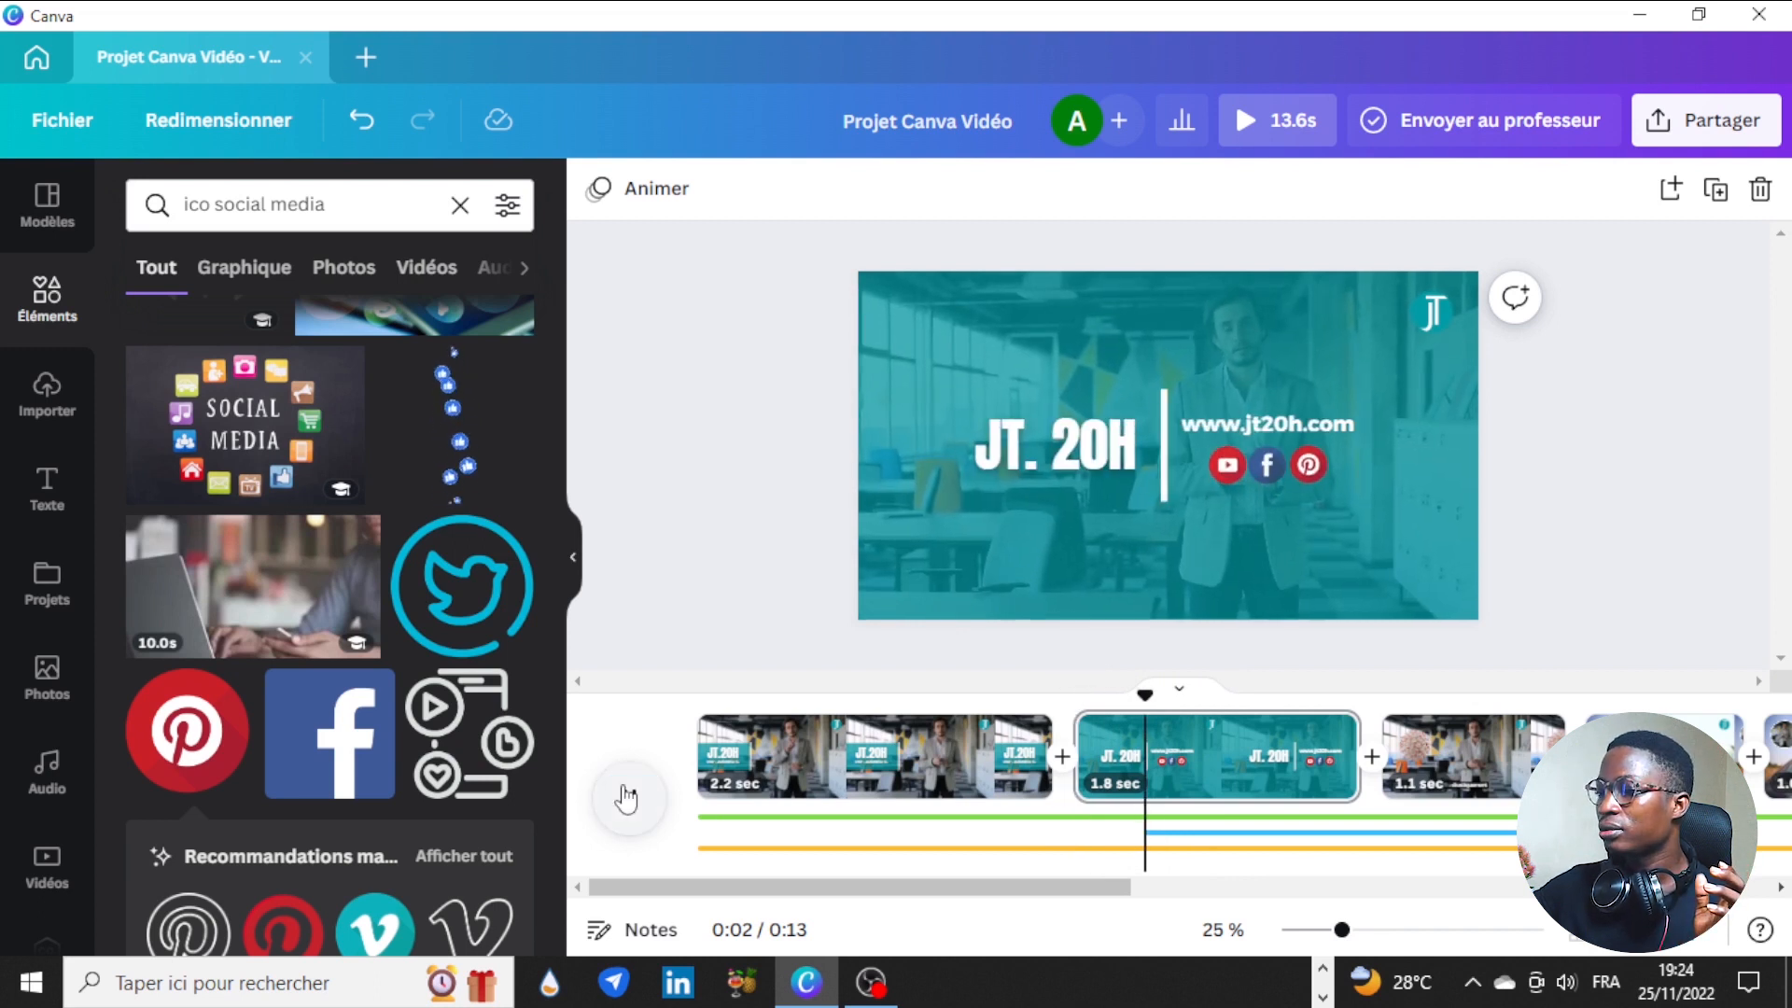
left_click_drag(1267, 695, 1074, 696)
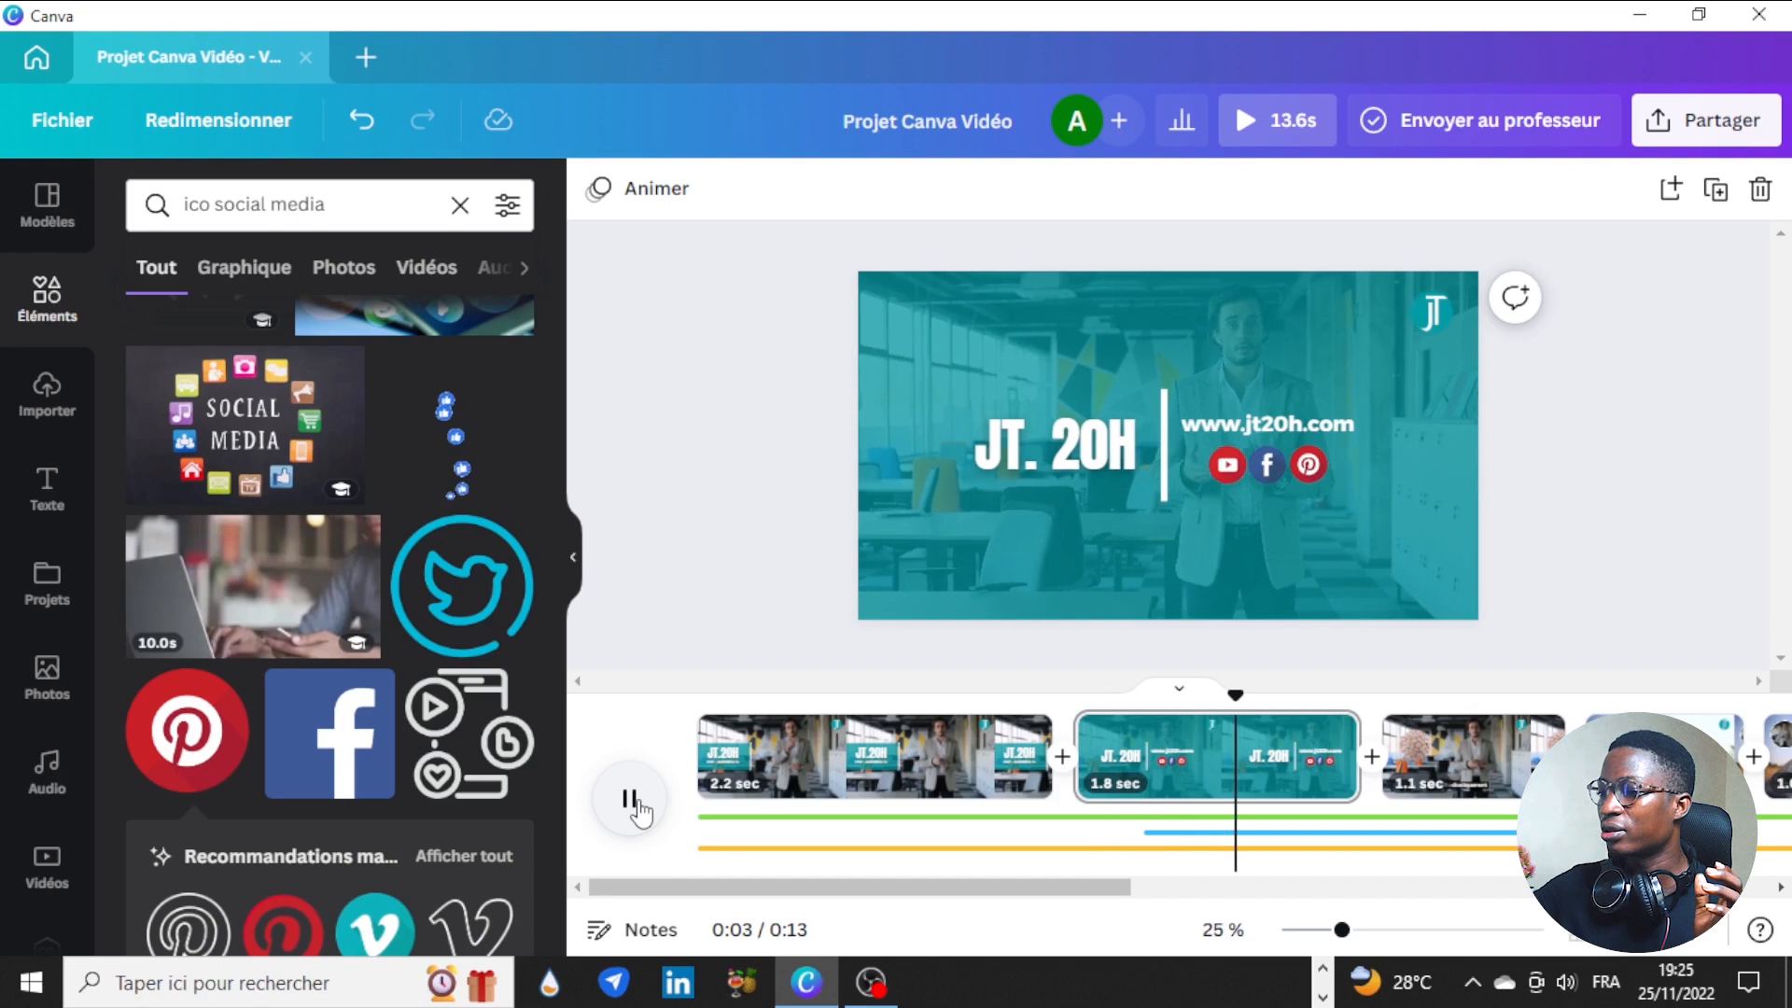
left_click(640, 808)
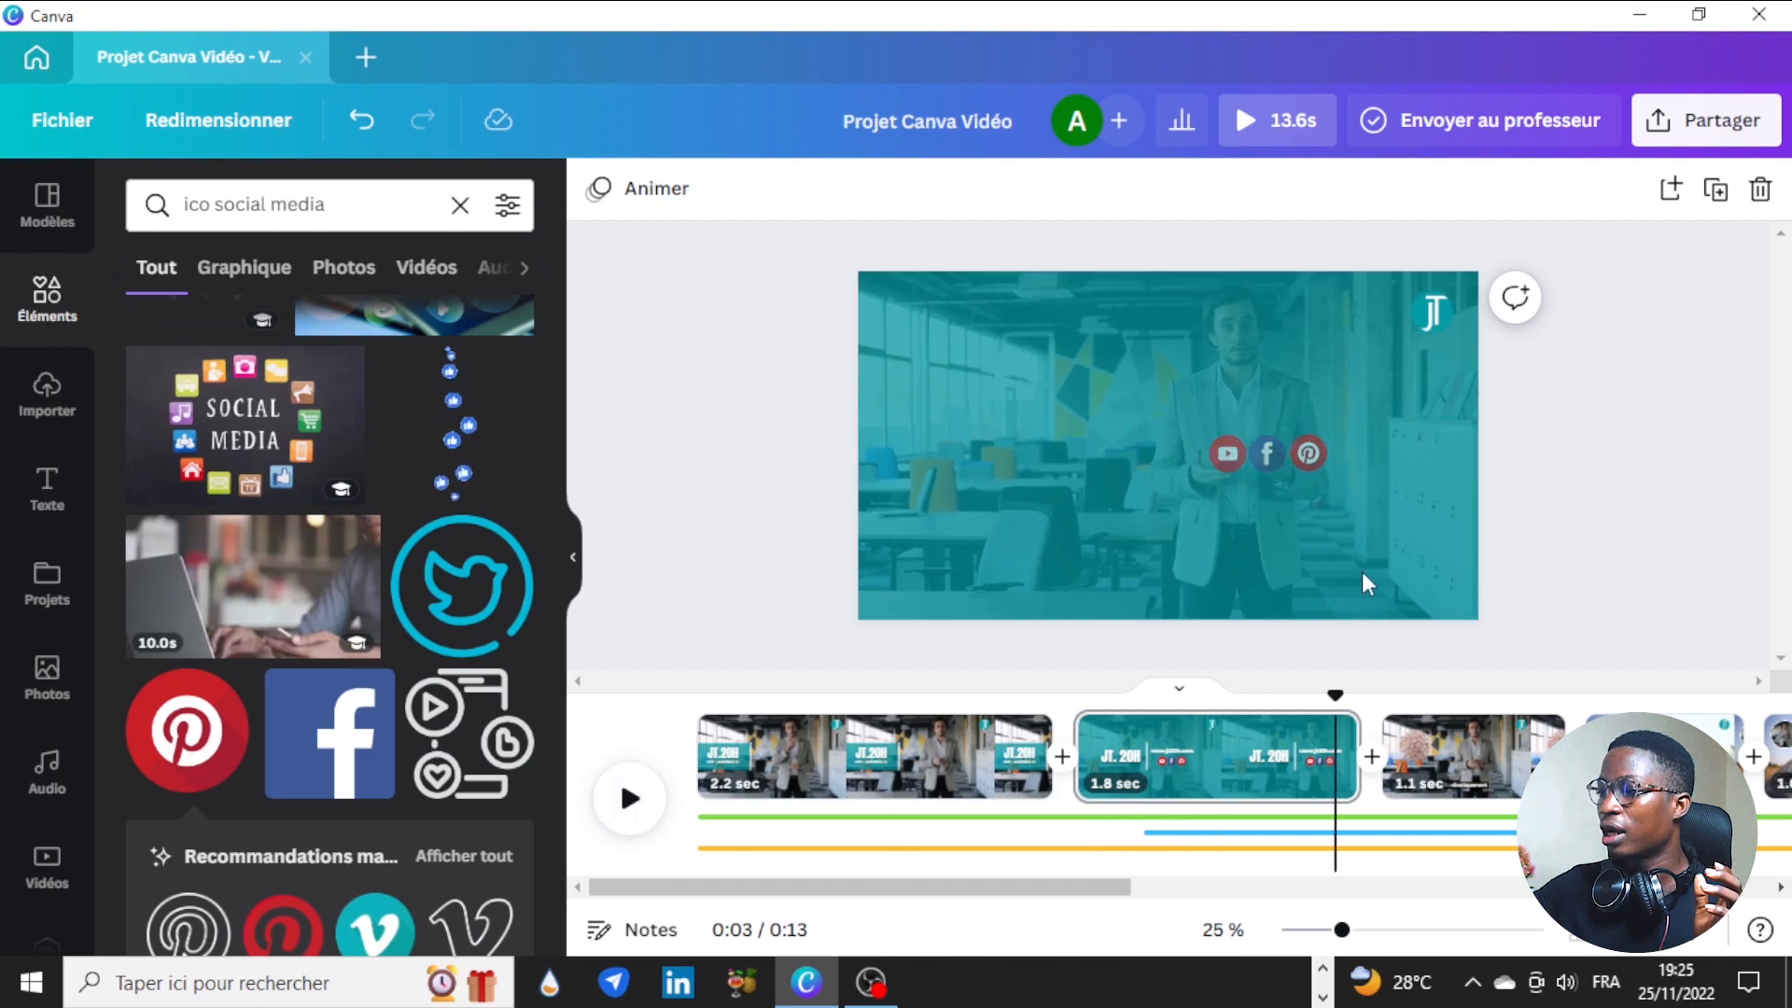